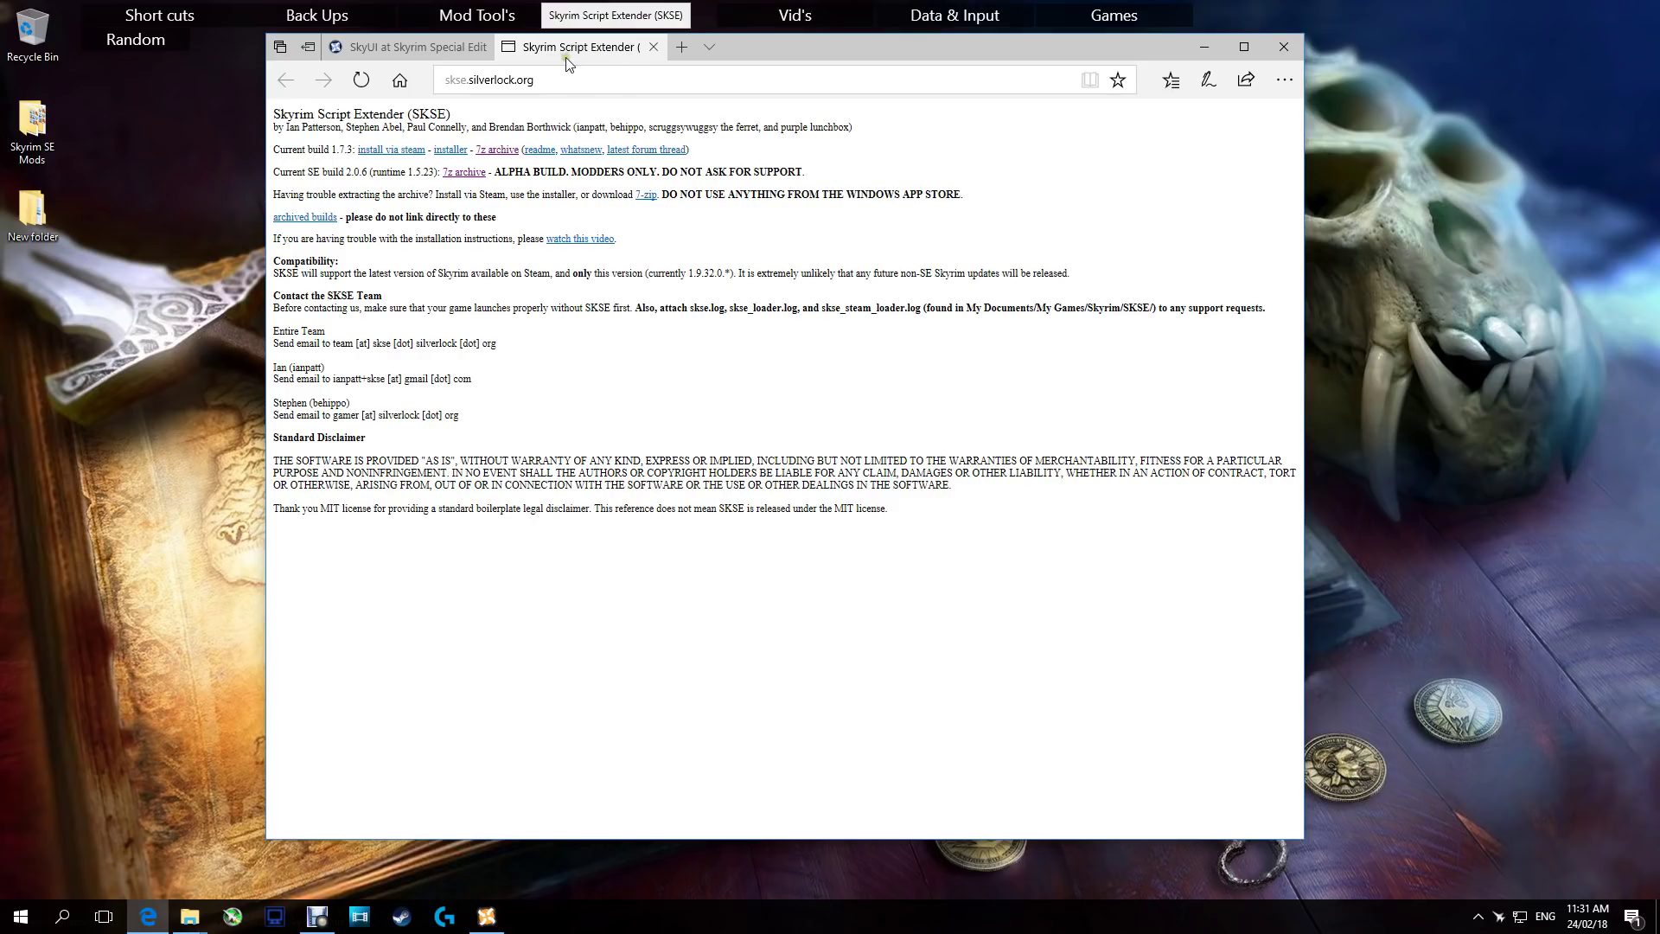
- Review the current SE build 2.0.6 entry and its 7z archive link on the Skyrim Script Extender page
mouse_move(379, 52)
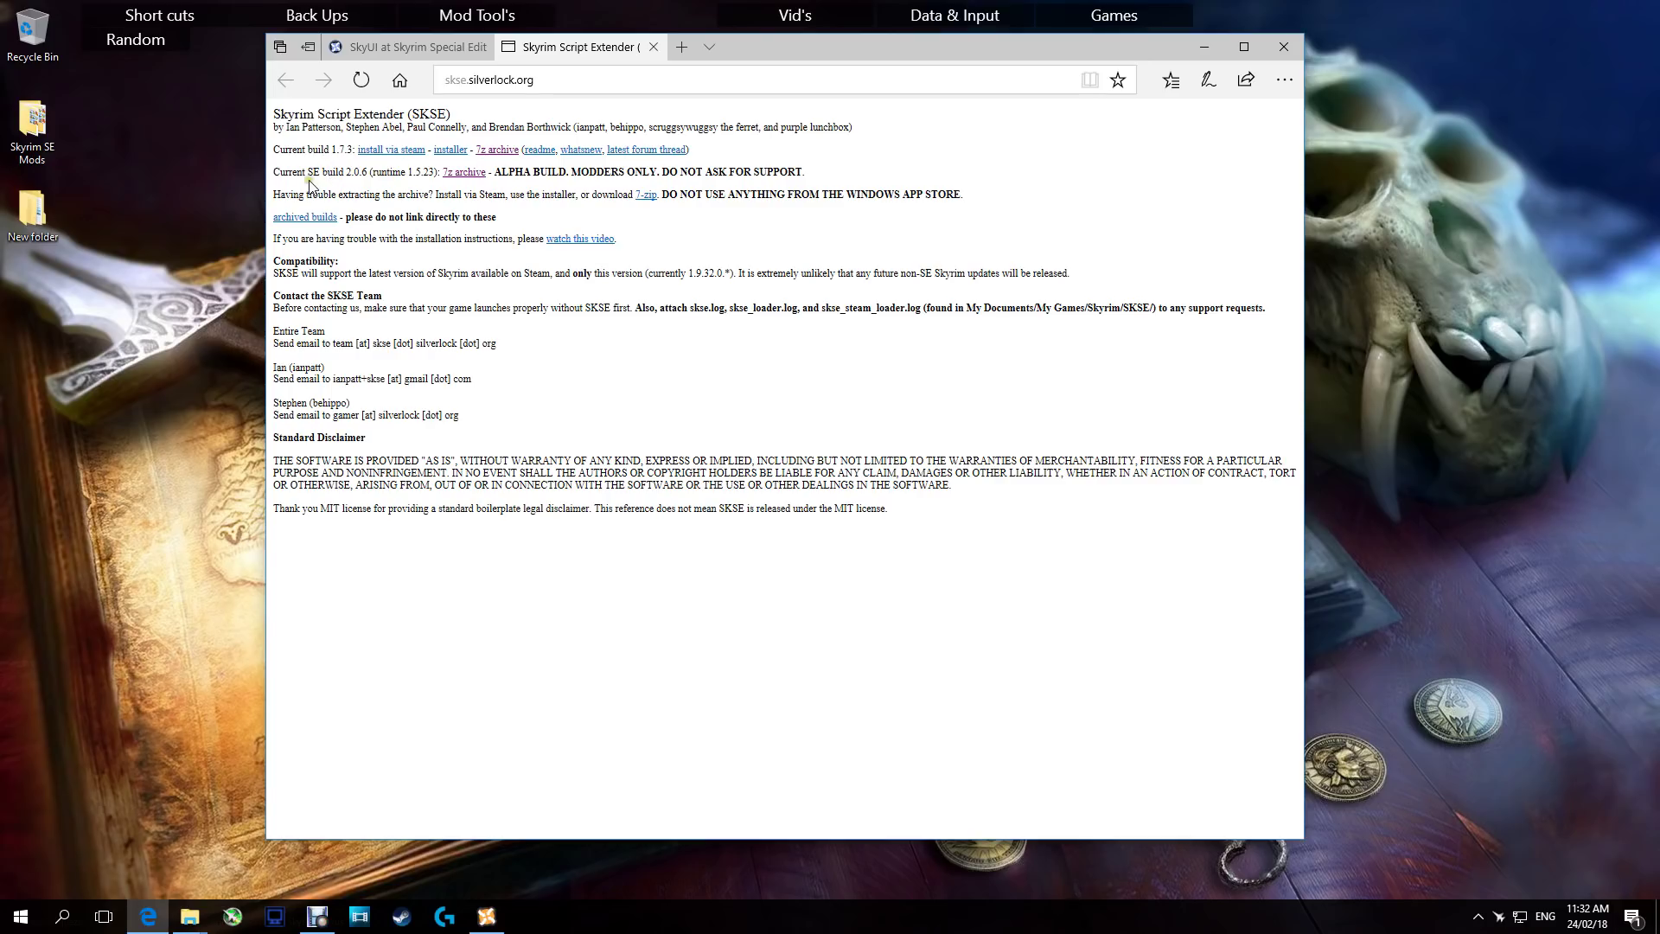
left_click_drag(284, 172, 442, 178)
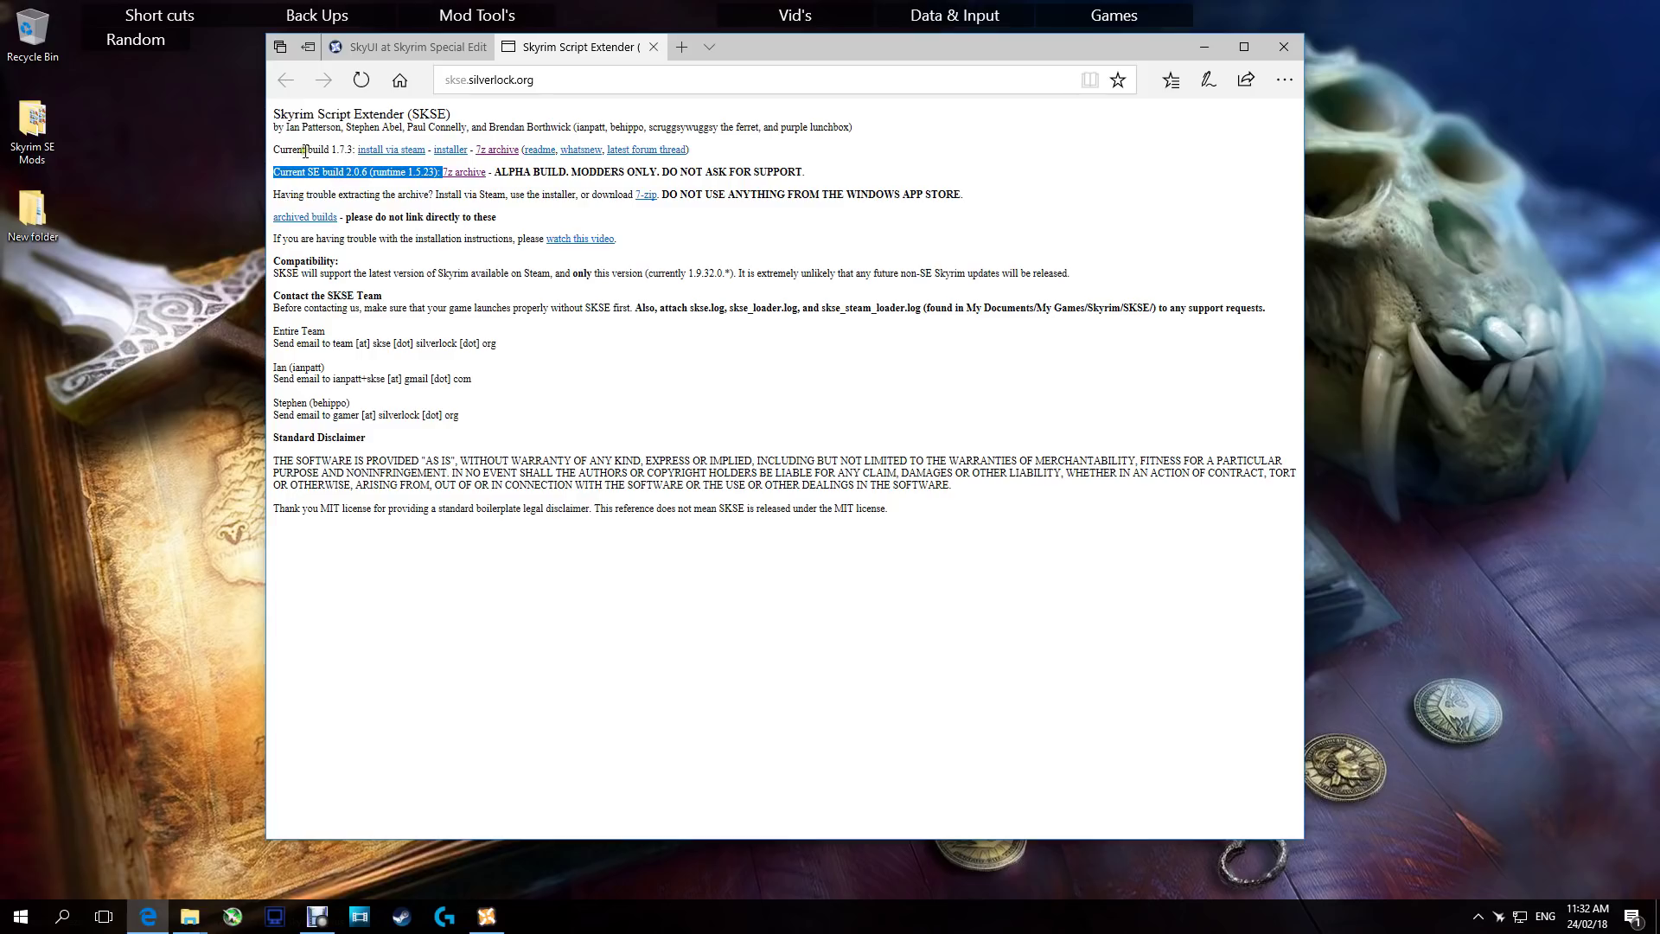
left_click(349, 149)
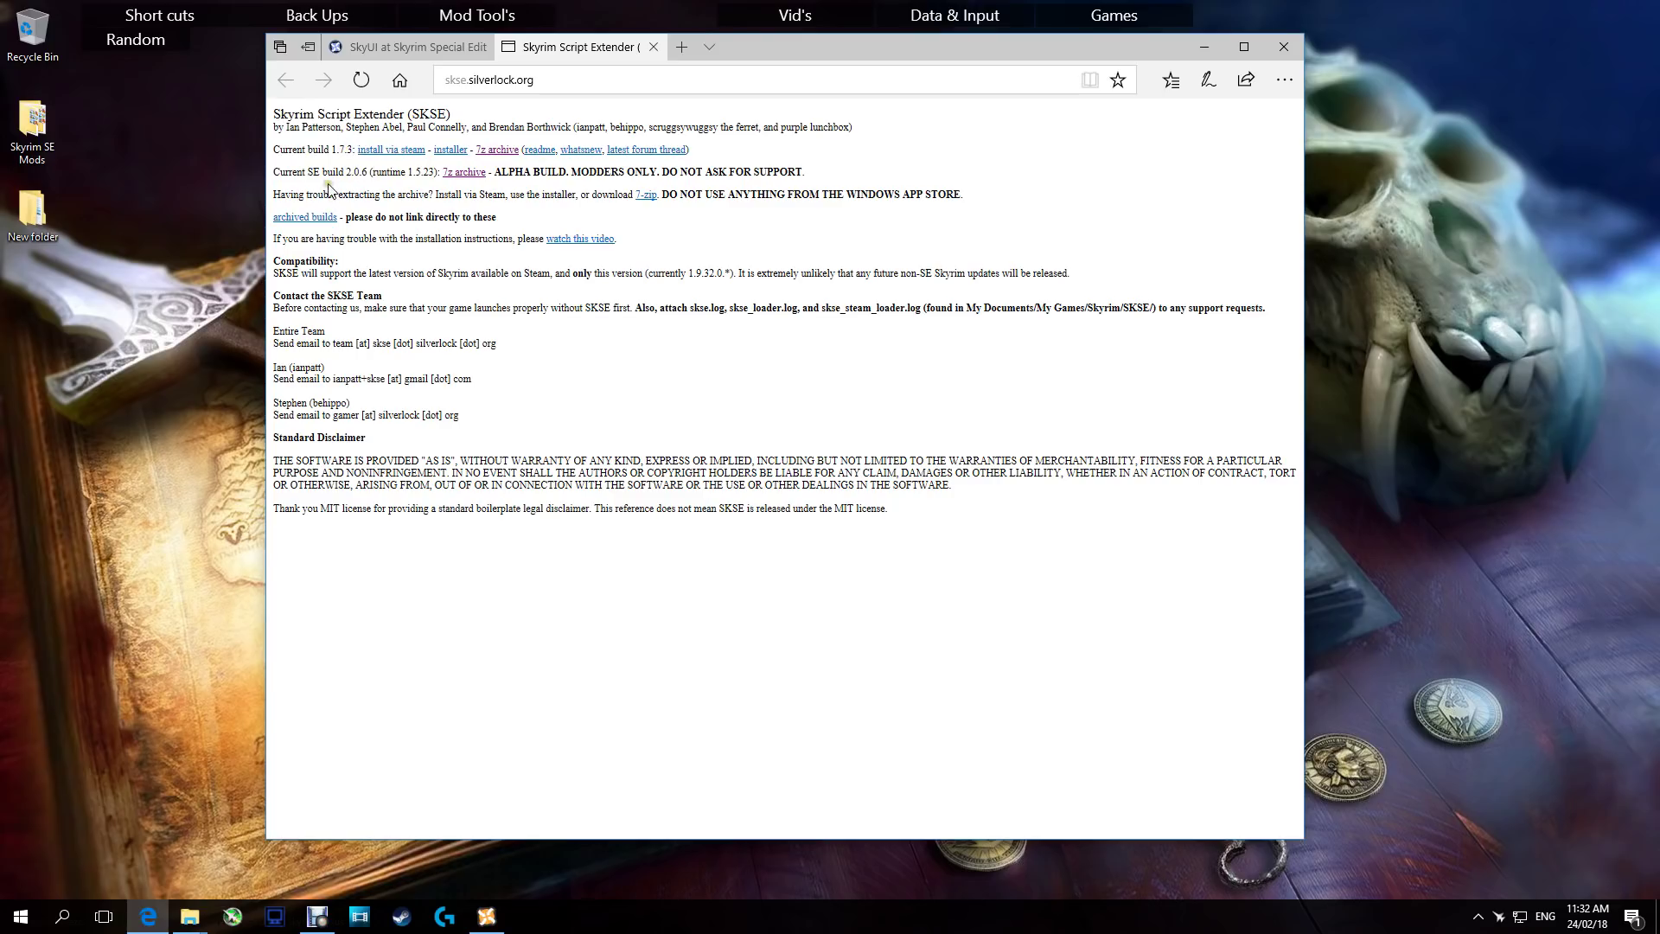
left_click_drag(329, 169, 350, 171)
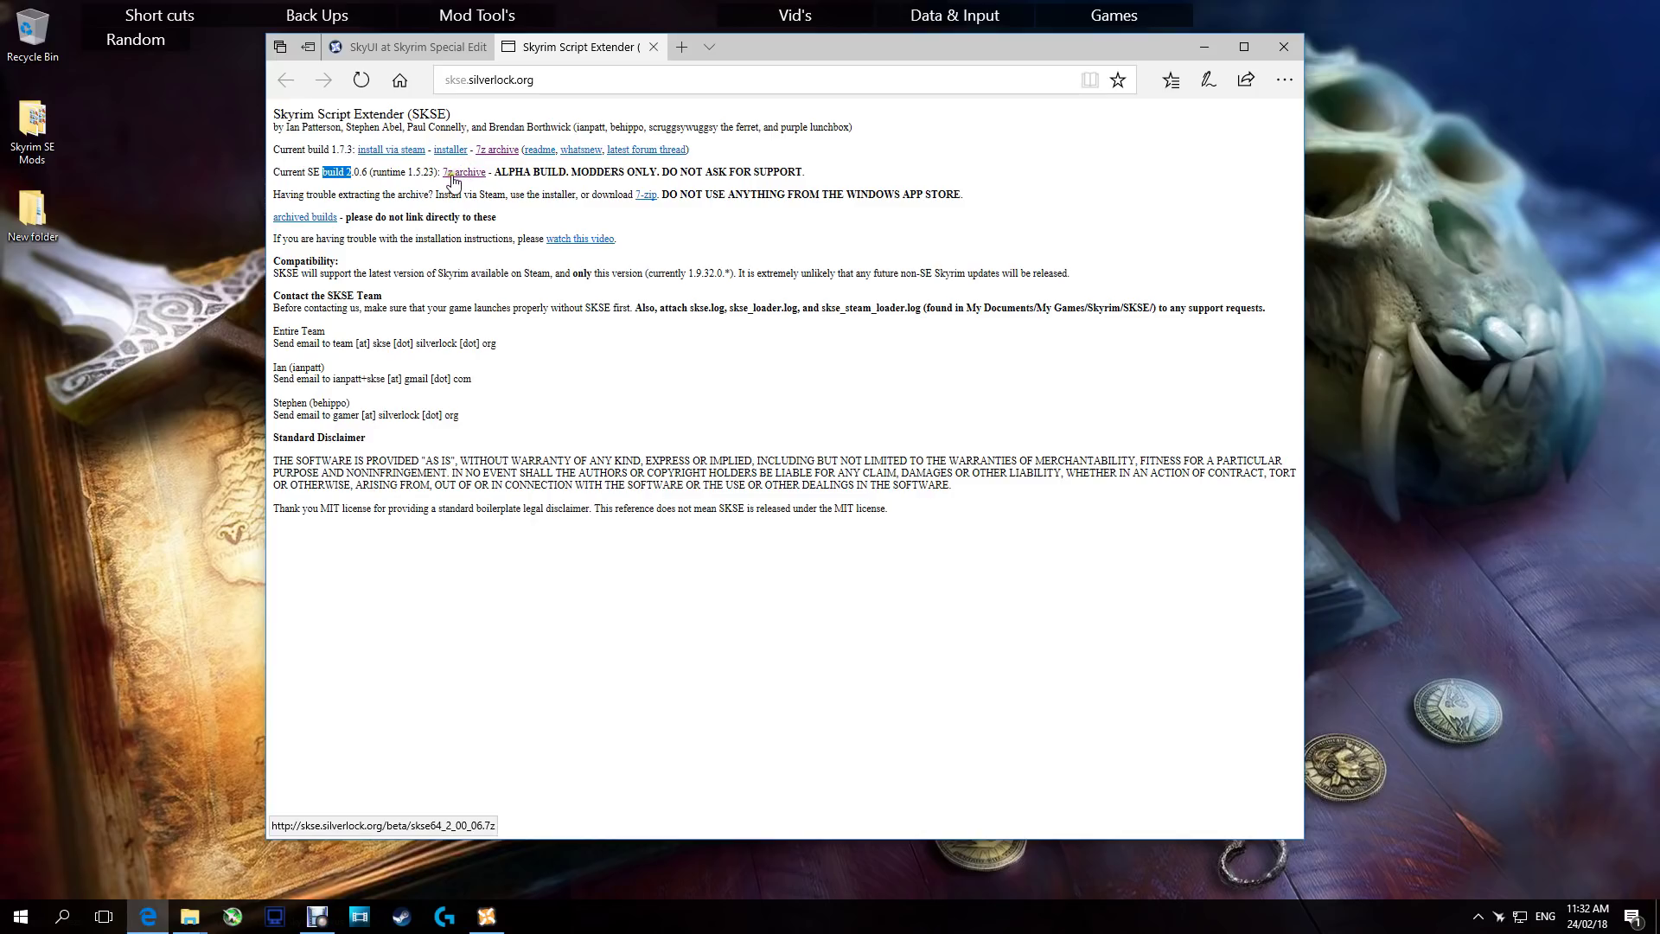
left_click_drag(435, 172, 481, 182)
left_click(519, 177)
left_click(471, 177)
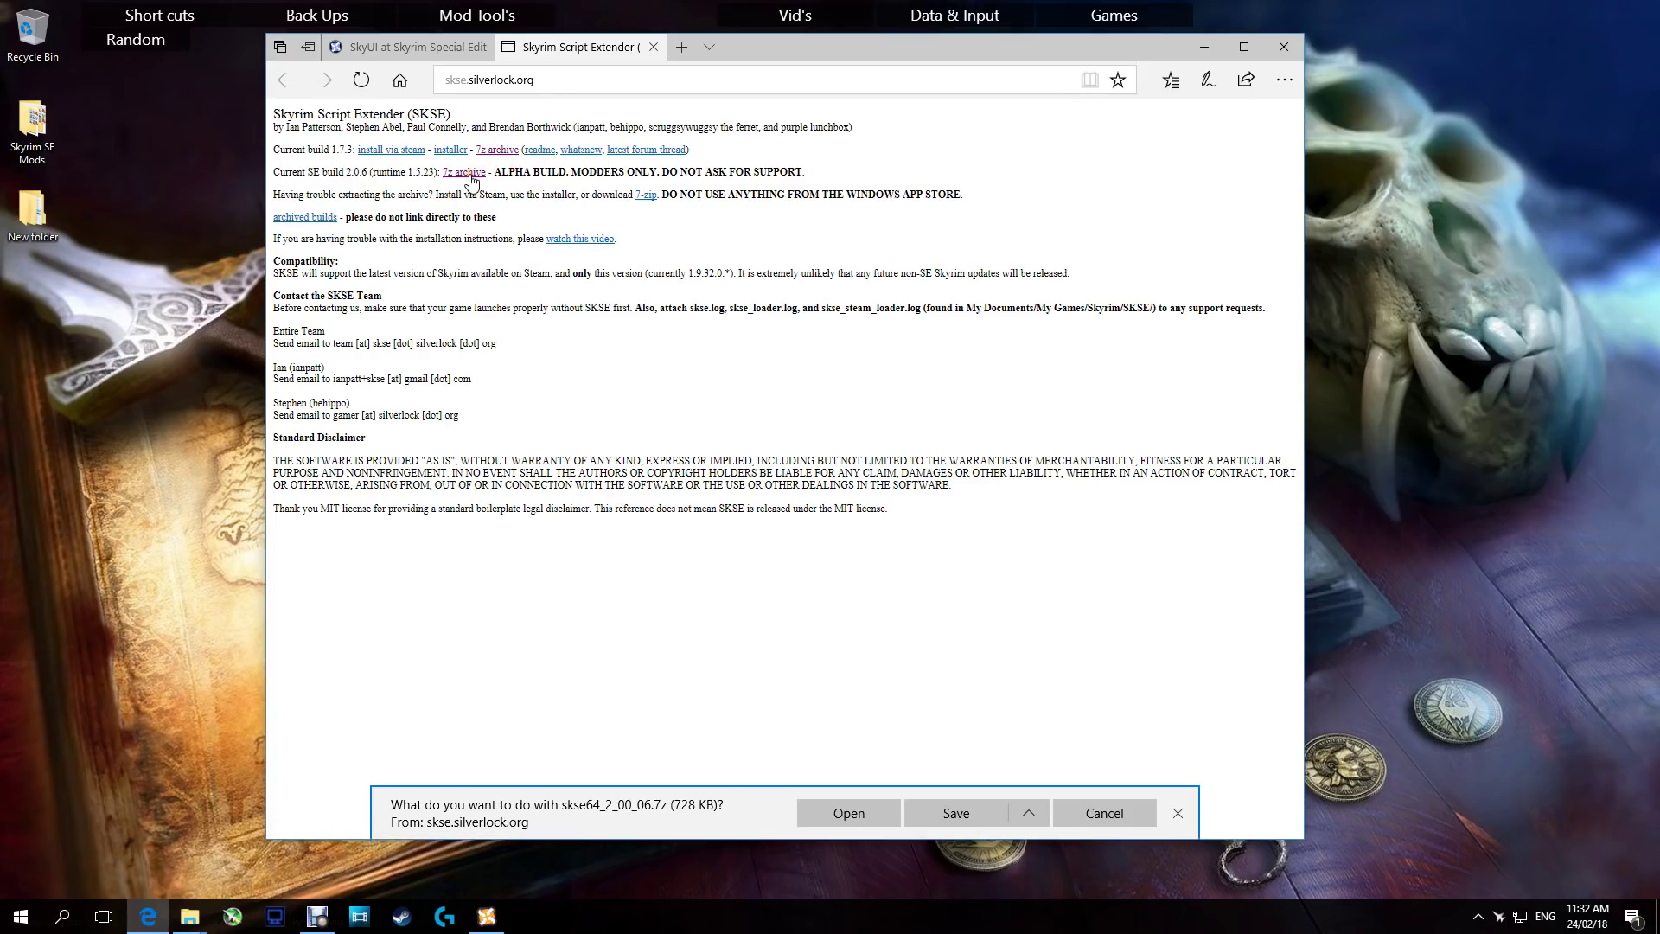
left_click(1032, 812)
left_click(956, 785)
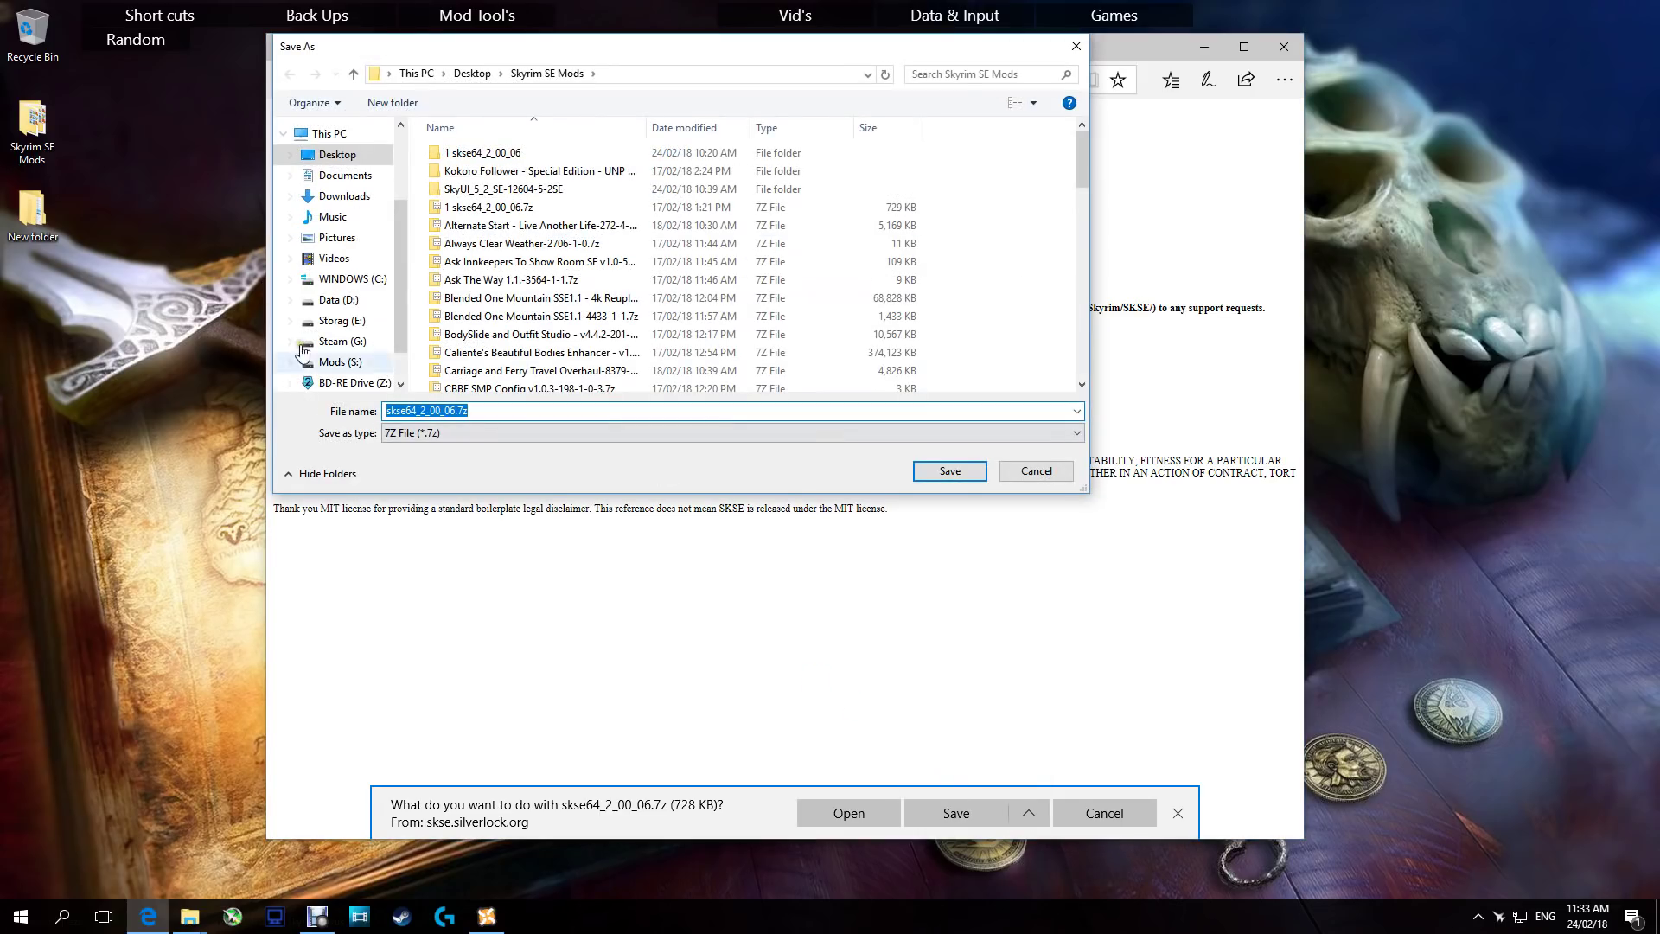
left_click(405, 411)
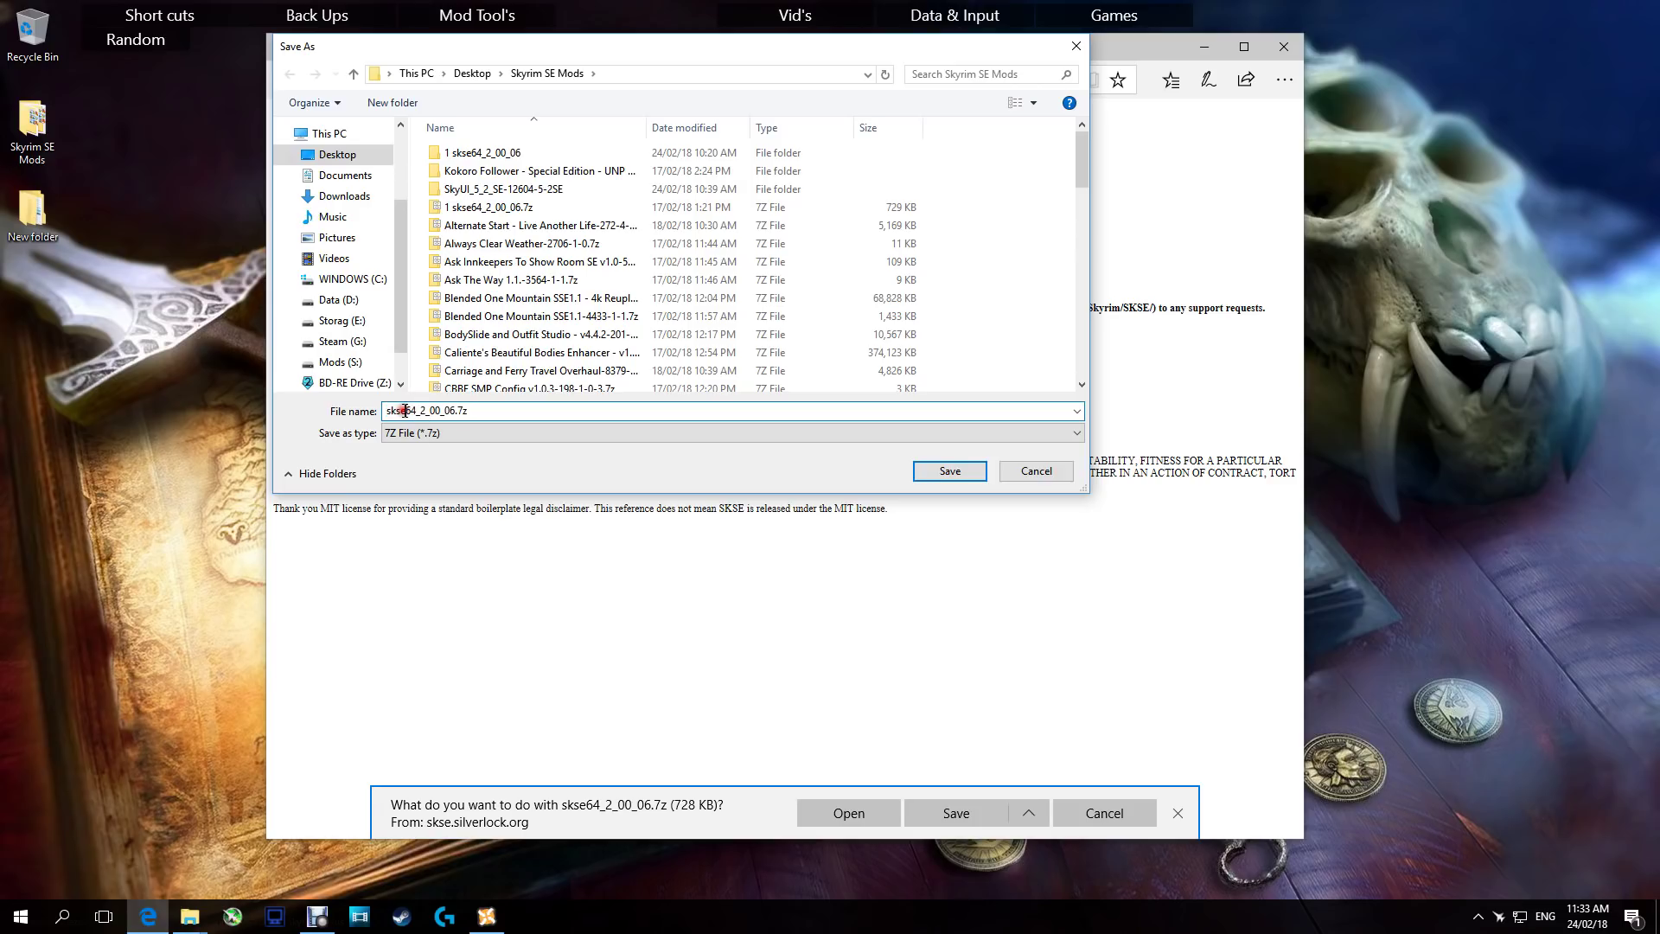
left_click(385, 412)
type("1")
left_click(1048, 472)
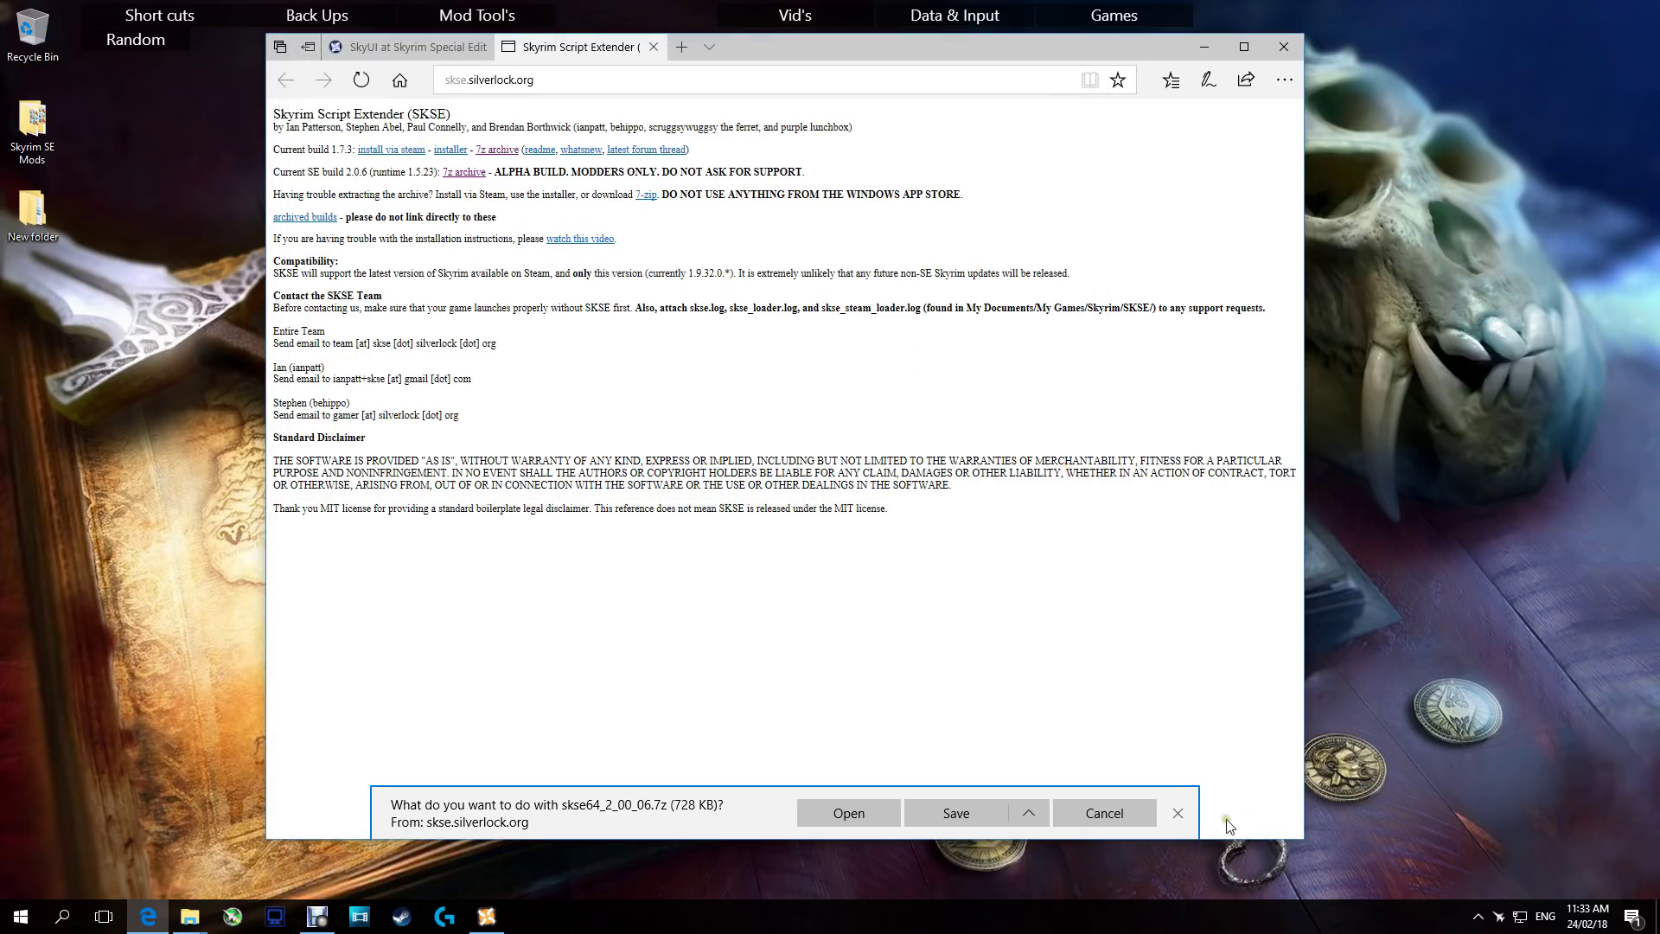
left_click(1133, 812)
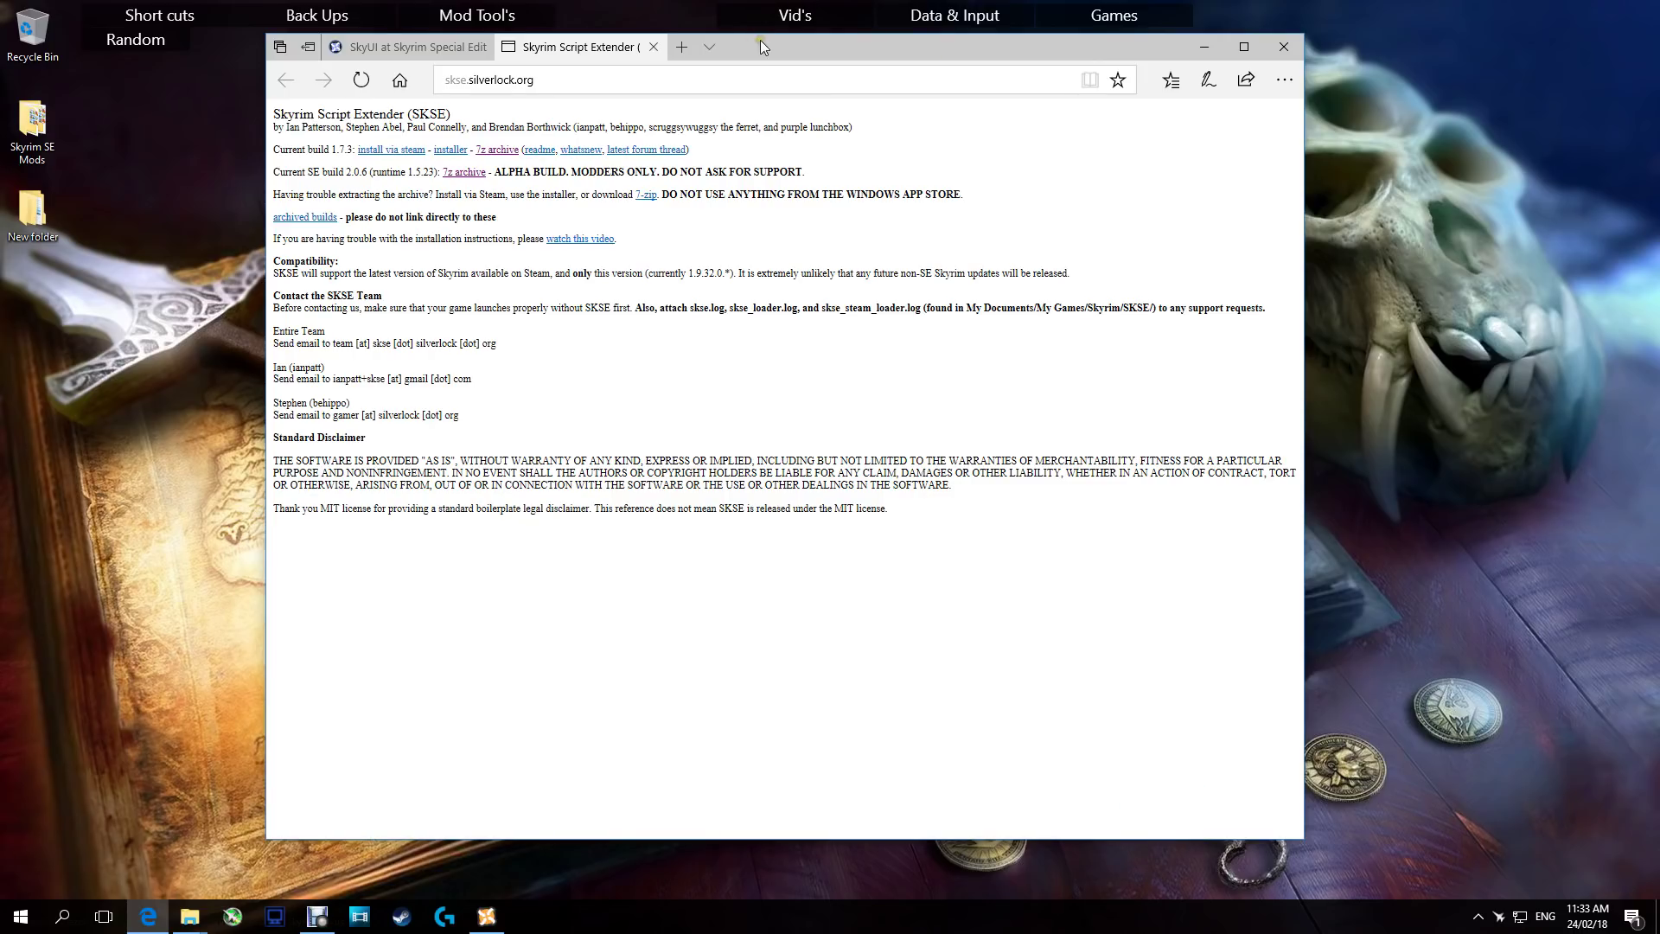
- Switch to the desktop's Skyrim SE Mods folder and open the skse64_2_00_06 folder inside 1 skse64_2_00_06
left_click(1205, 49)
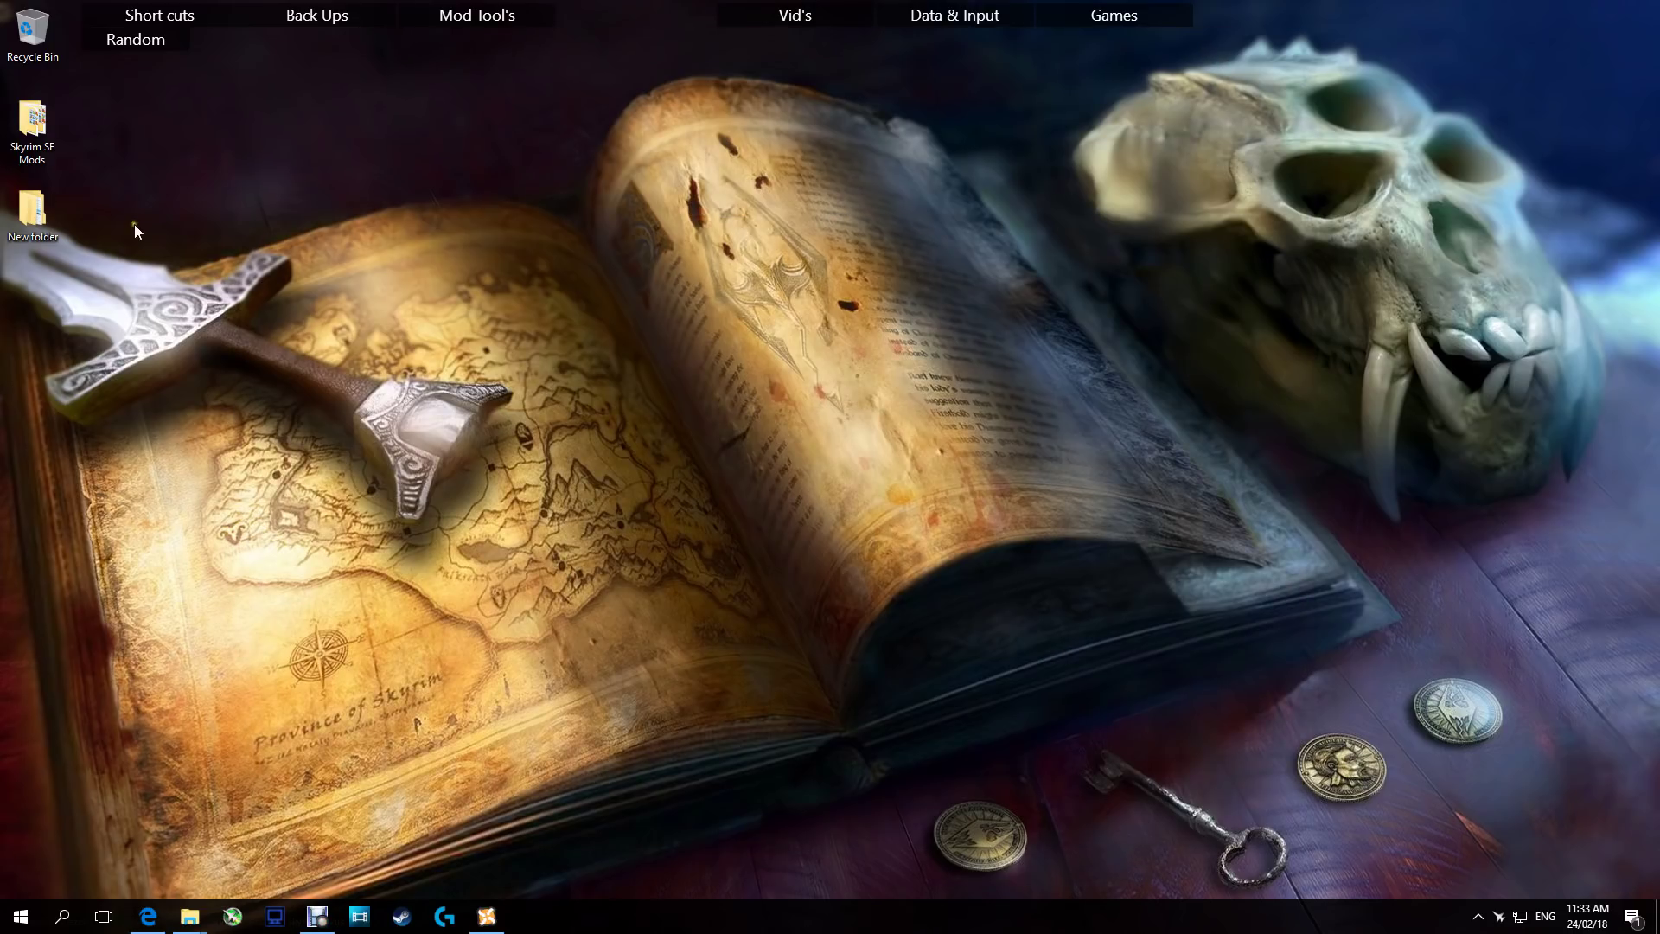
double_click(44, 135)
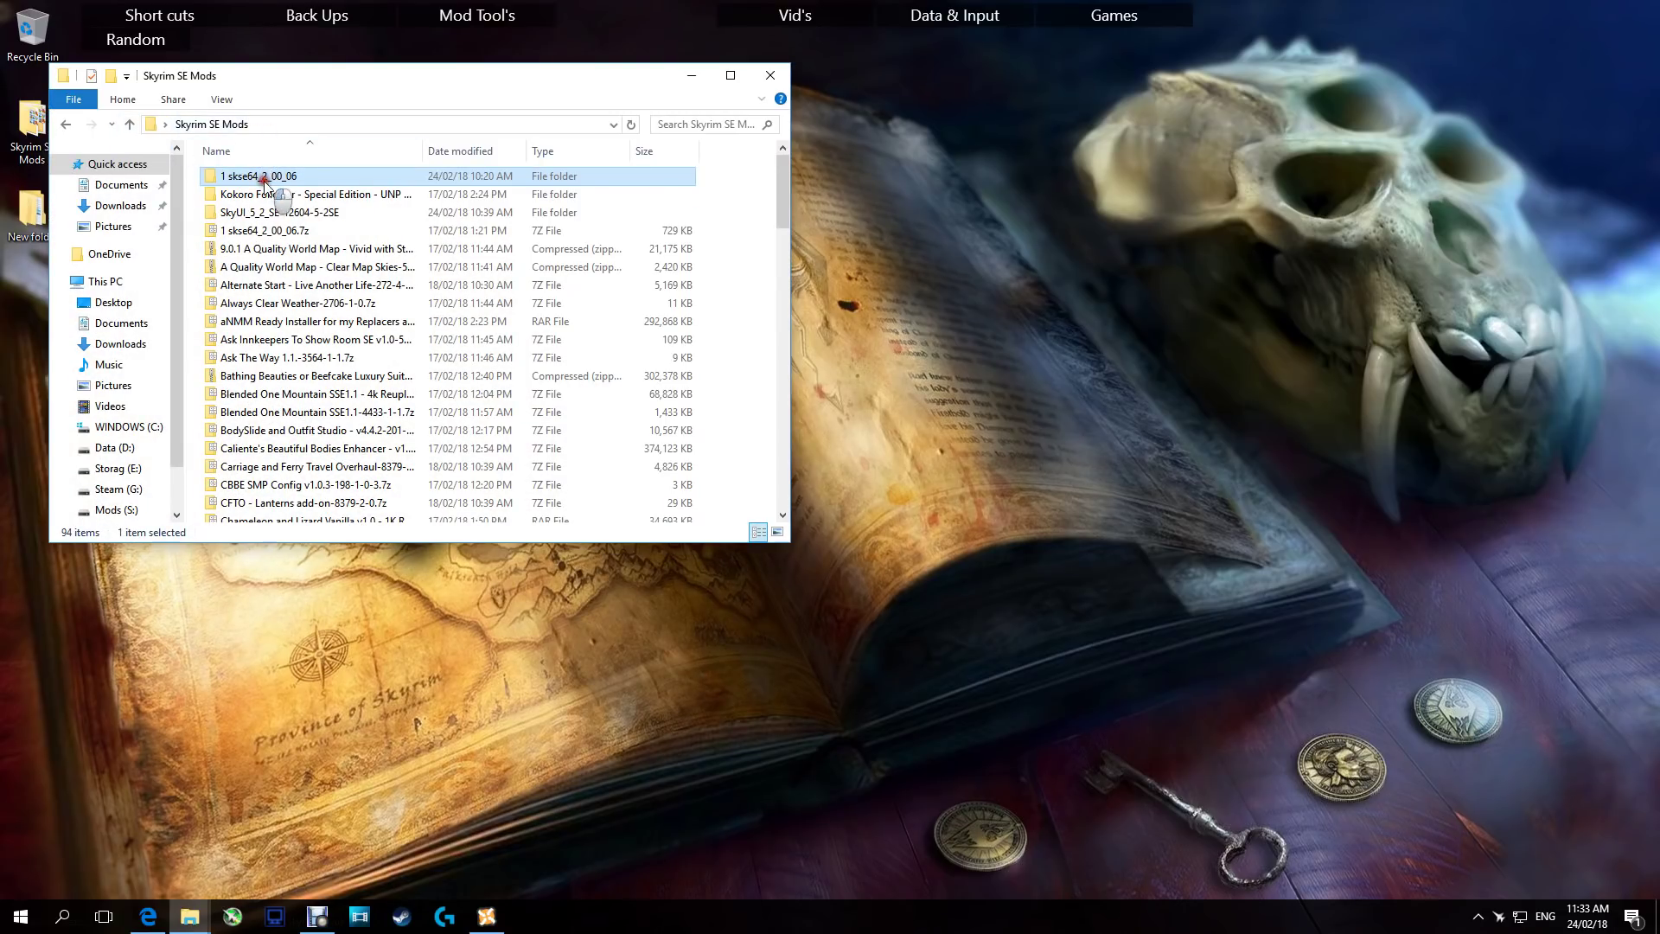
left_click(271, 231)
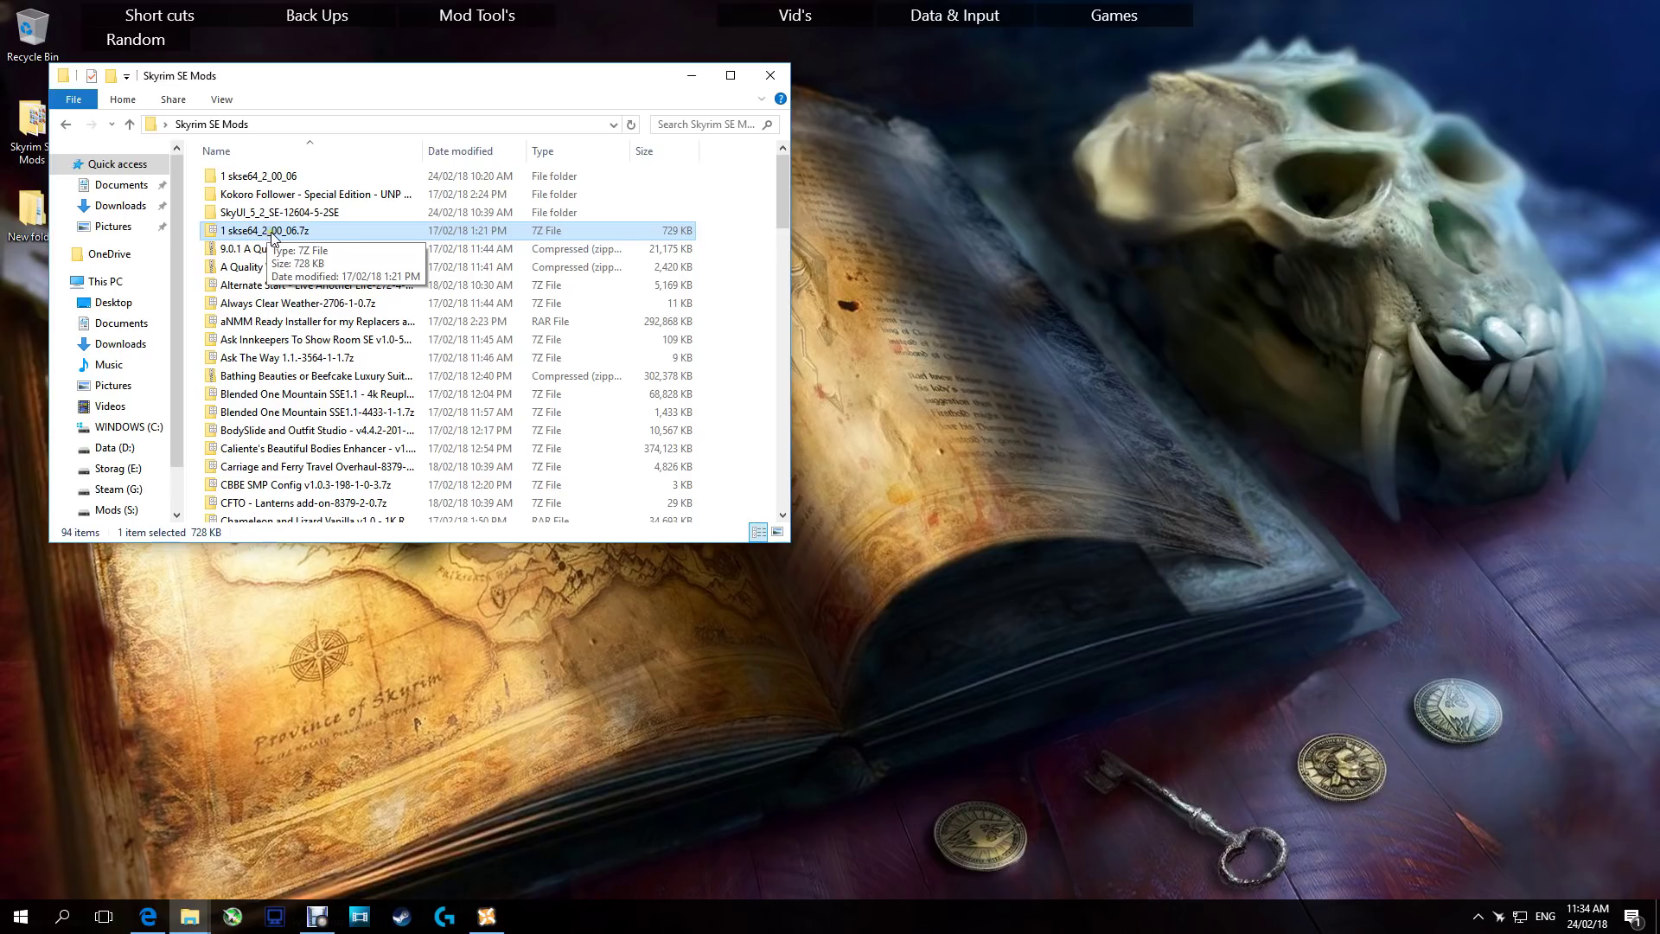
right_click(272, 236)
mouse_move(329, 269)
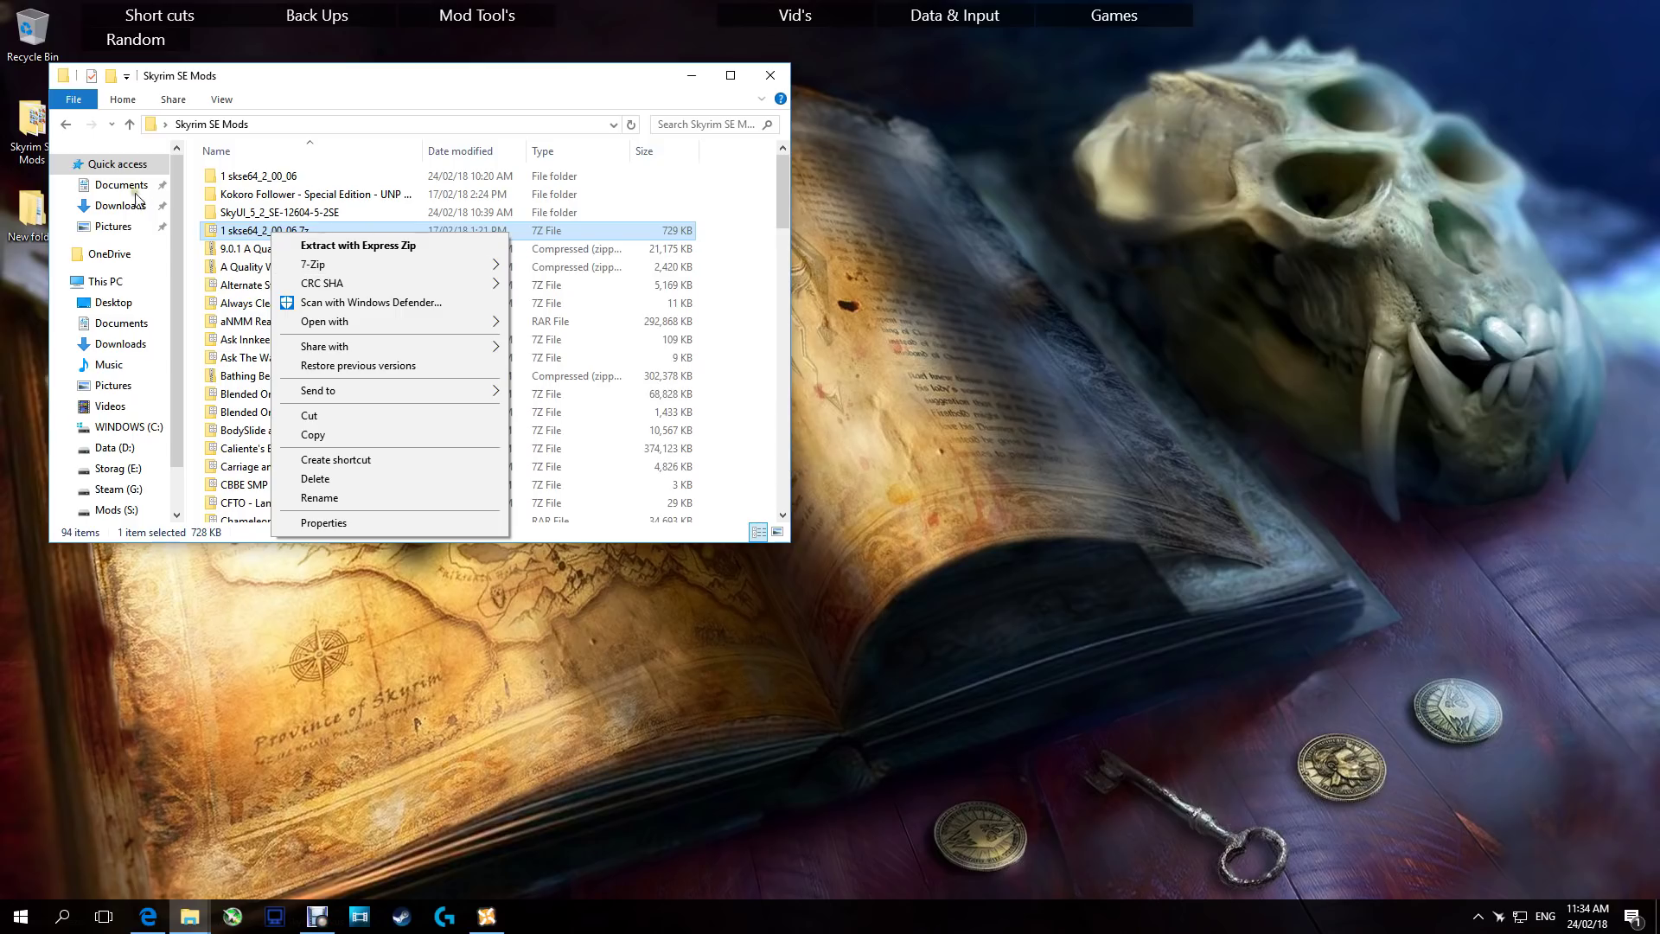
left_click(270, 177)
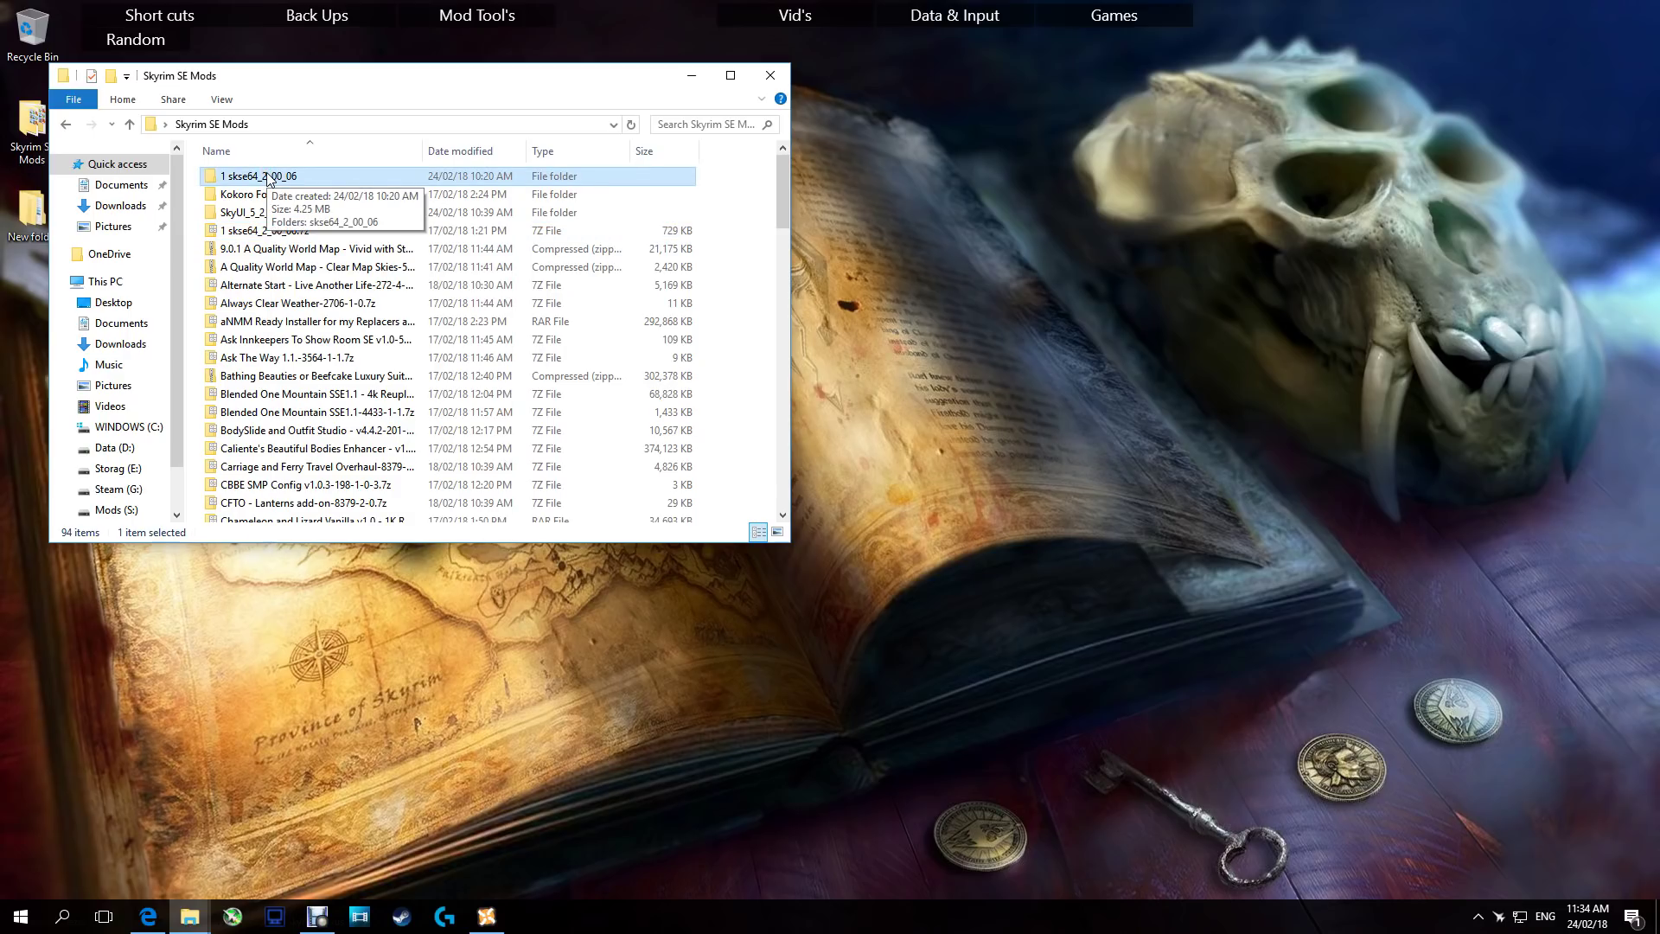
double_click(269, 177)
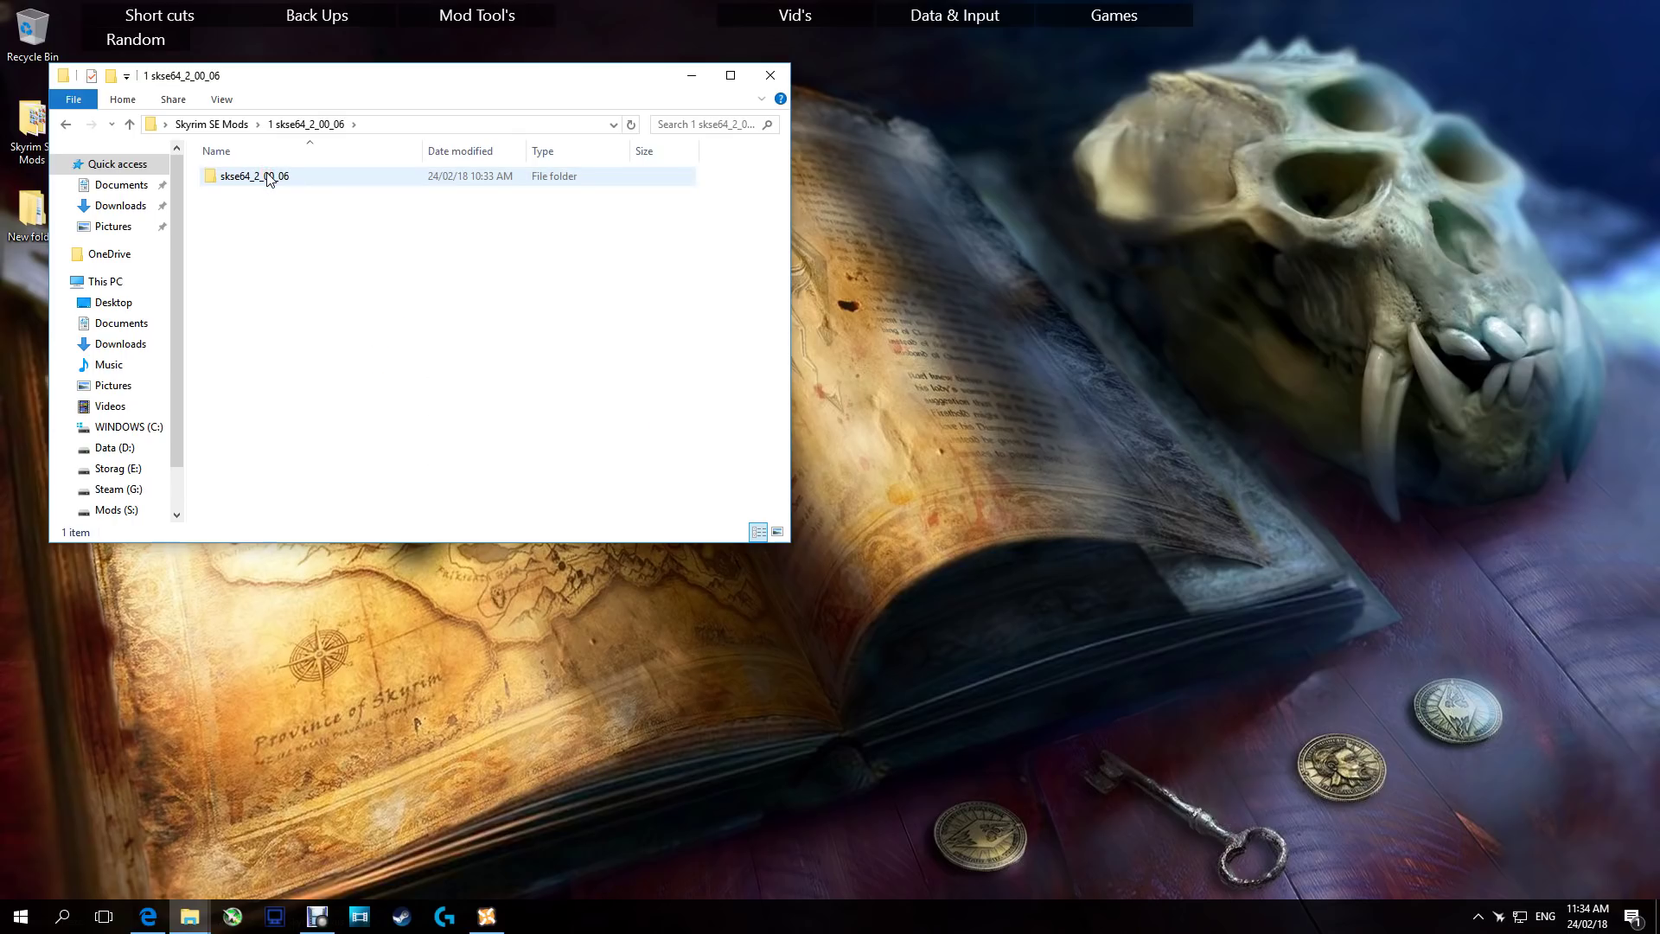
double_click(269, 176)
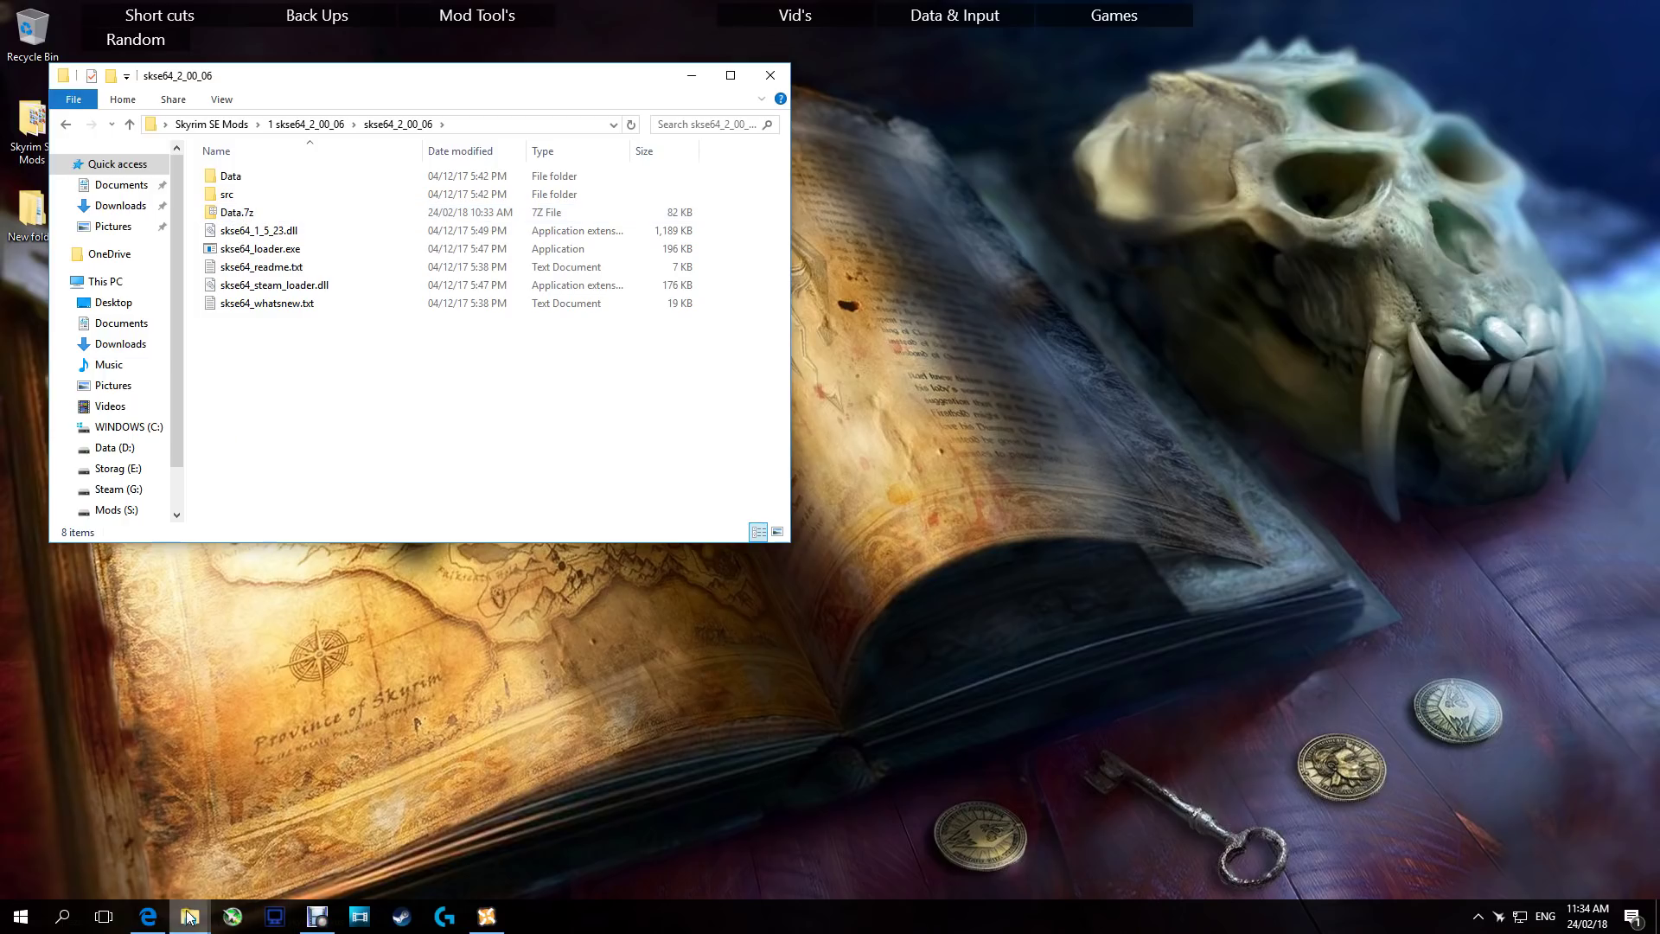
- Bring up the game files in a second window at Steam (G:) > SteamLibrary > steamapps > common > Skyrim Special Edition
mouse_move(188, 919)
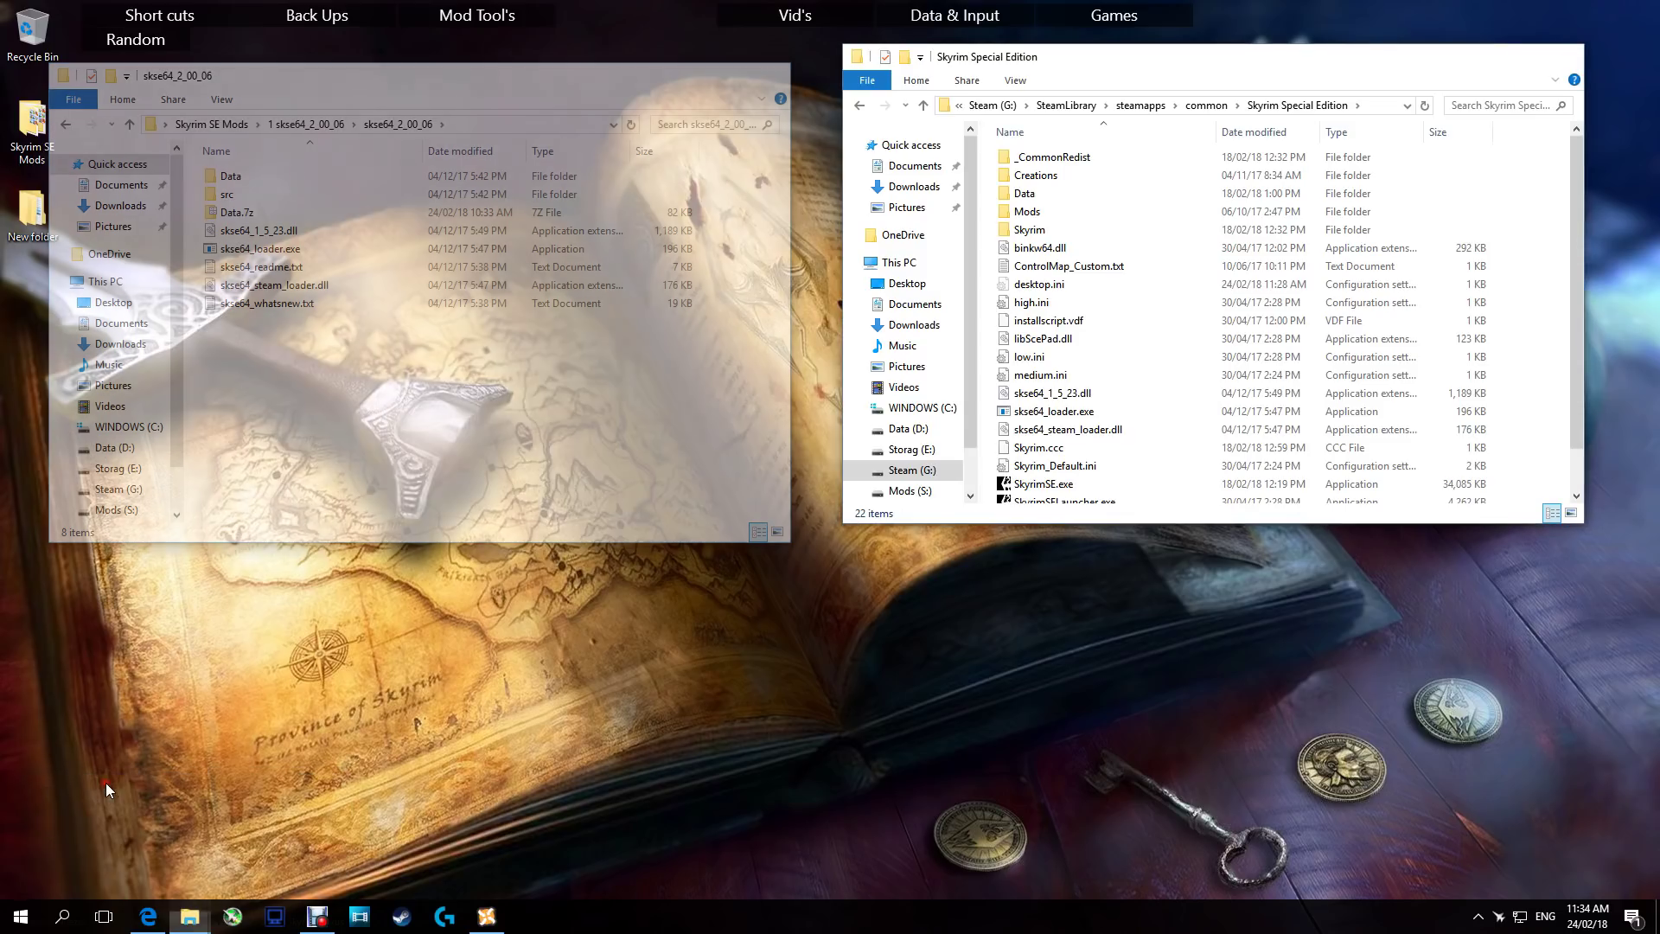
left_click(105, 782)
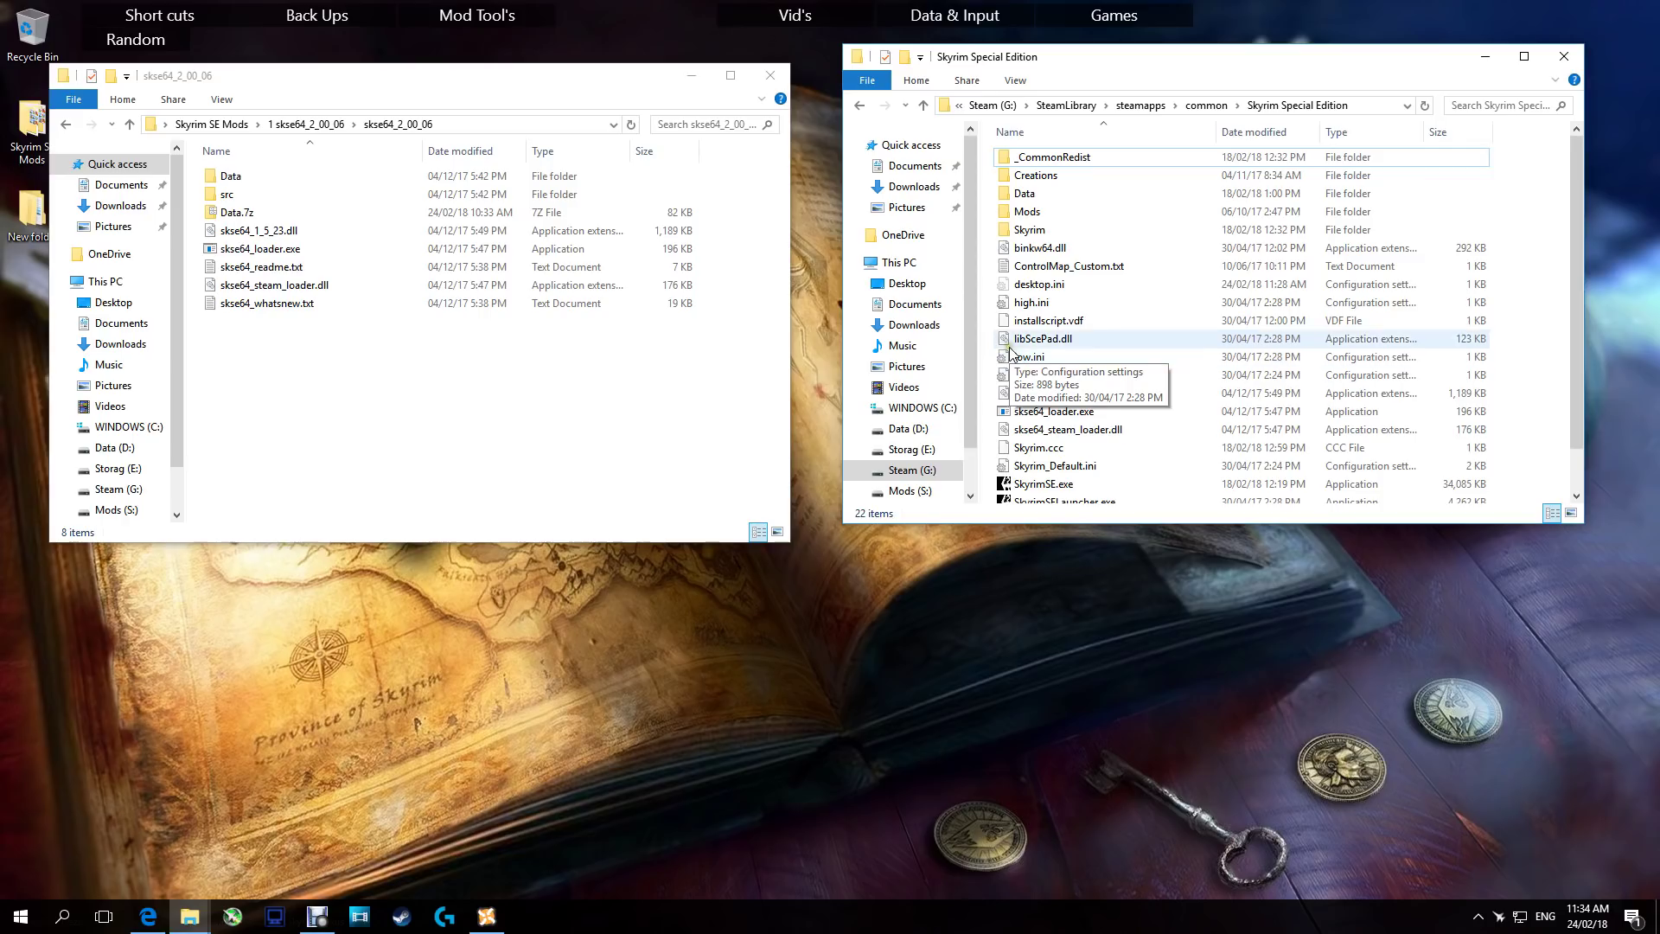
left_click(1007, 107)
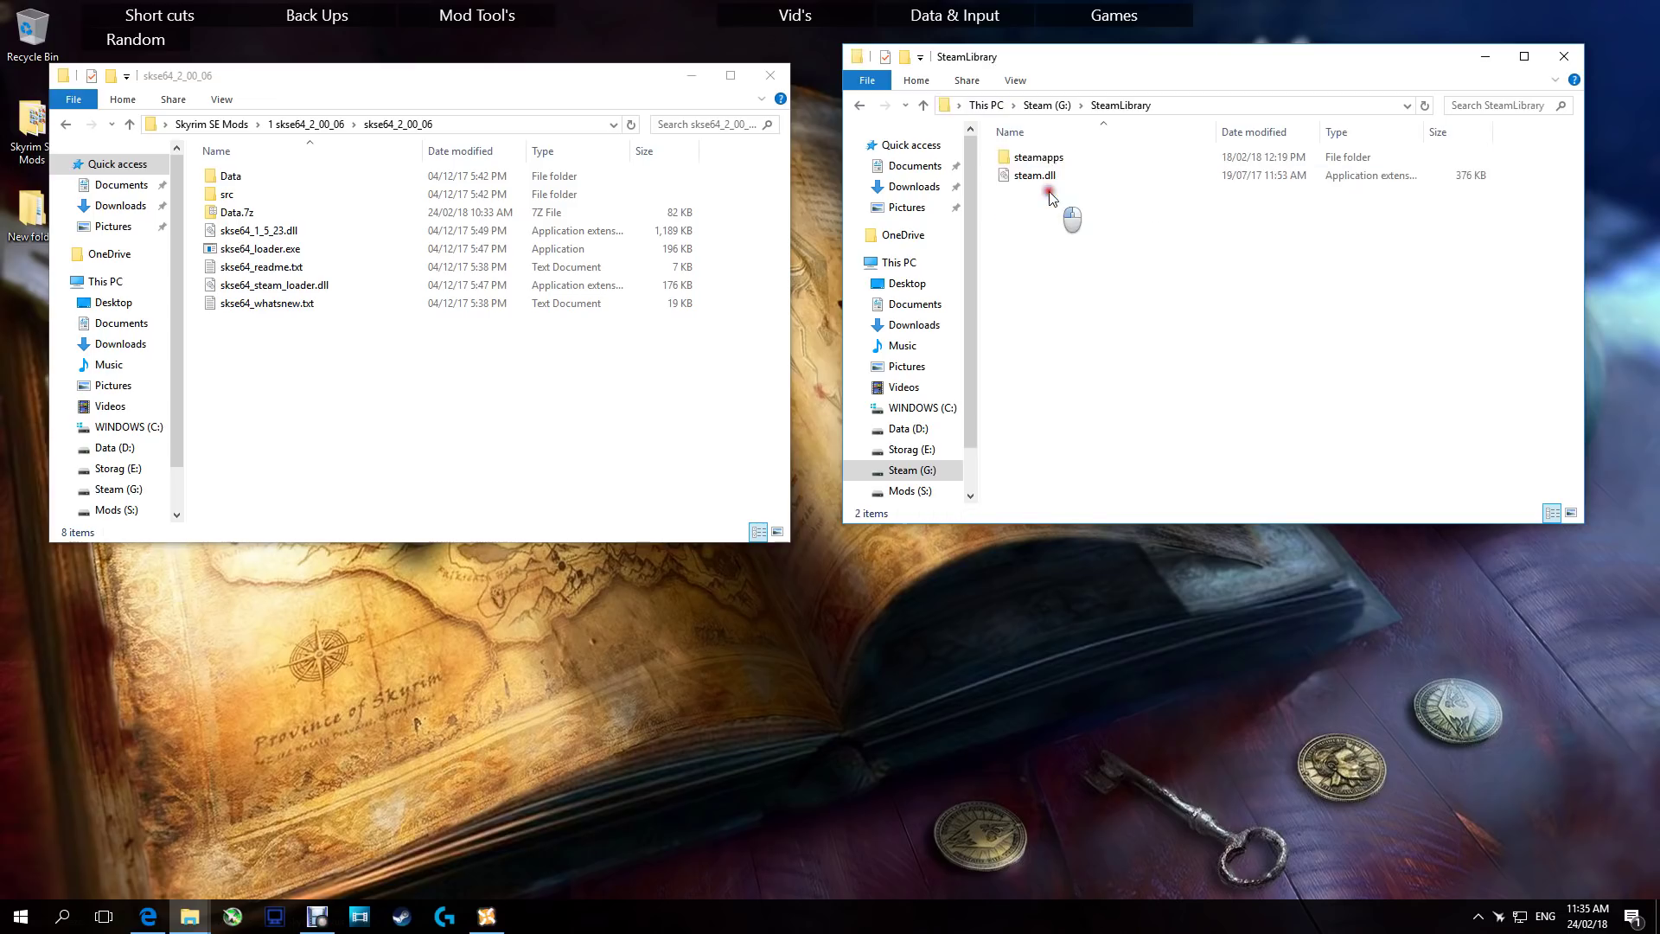
double_click(1047, 194)
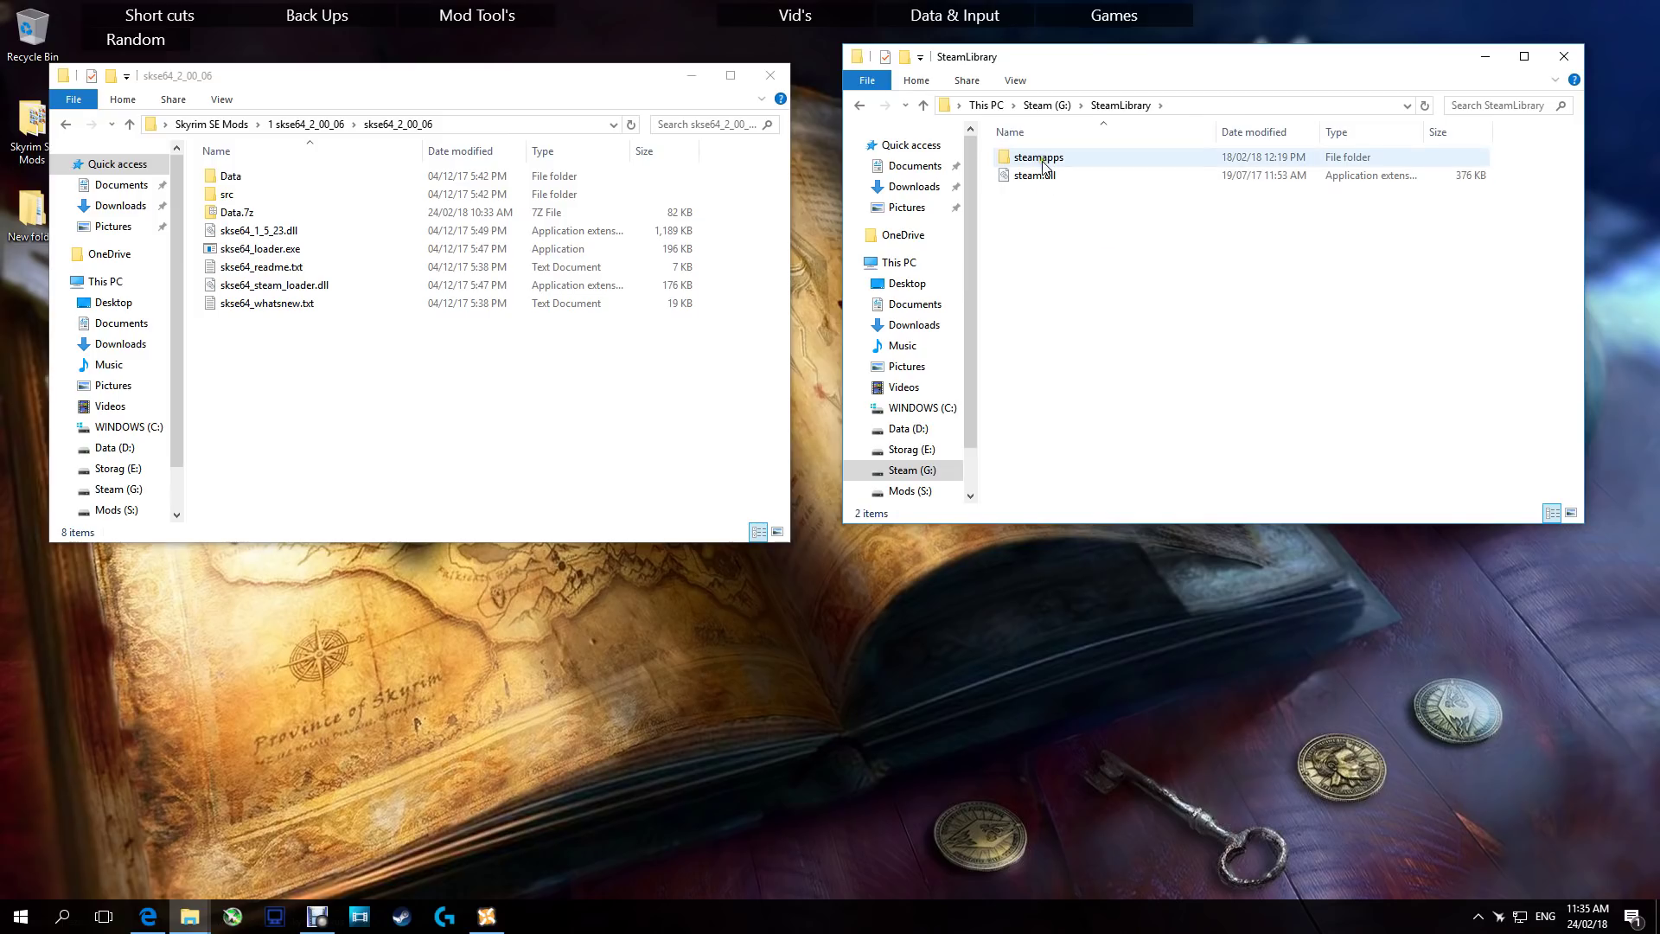
double_click(1040, 158)
double_click(1037, 157)
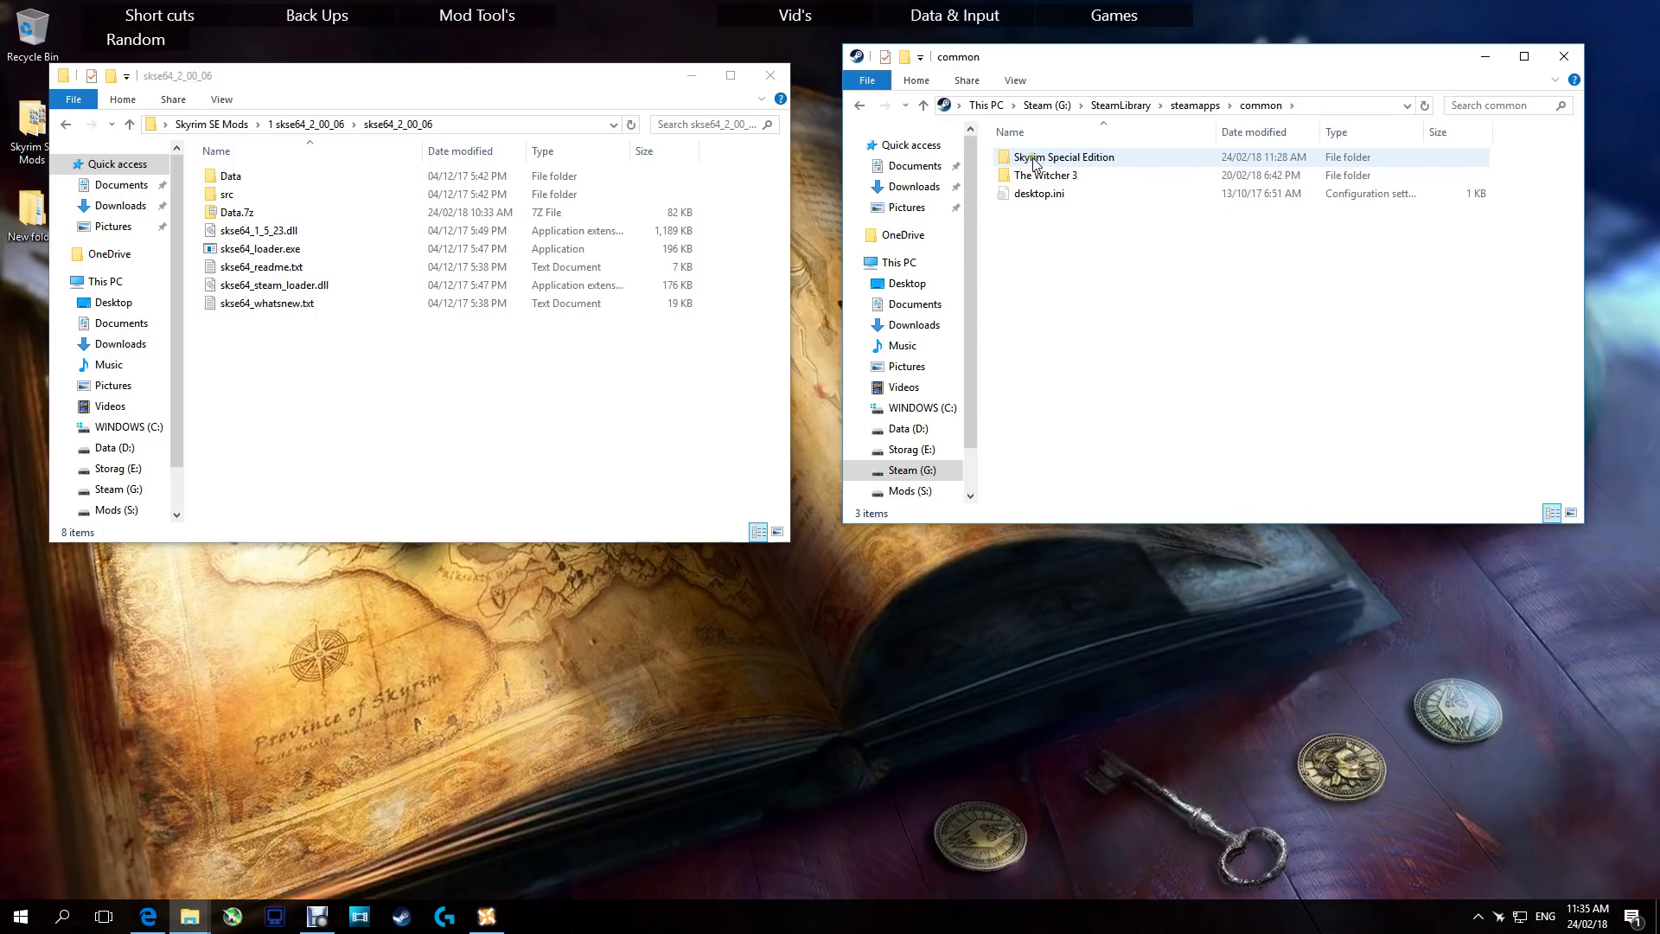
double_click(1034, 160)
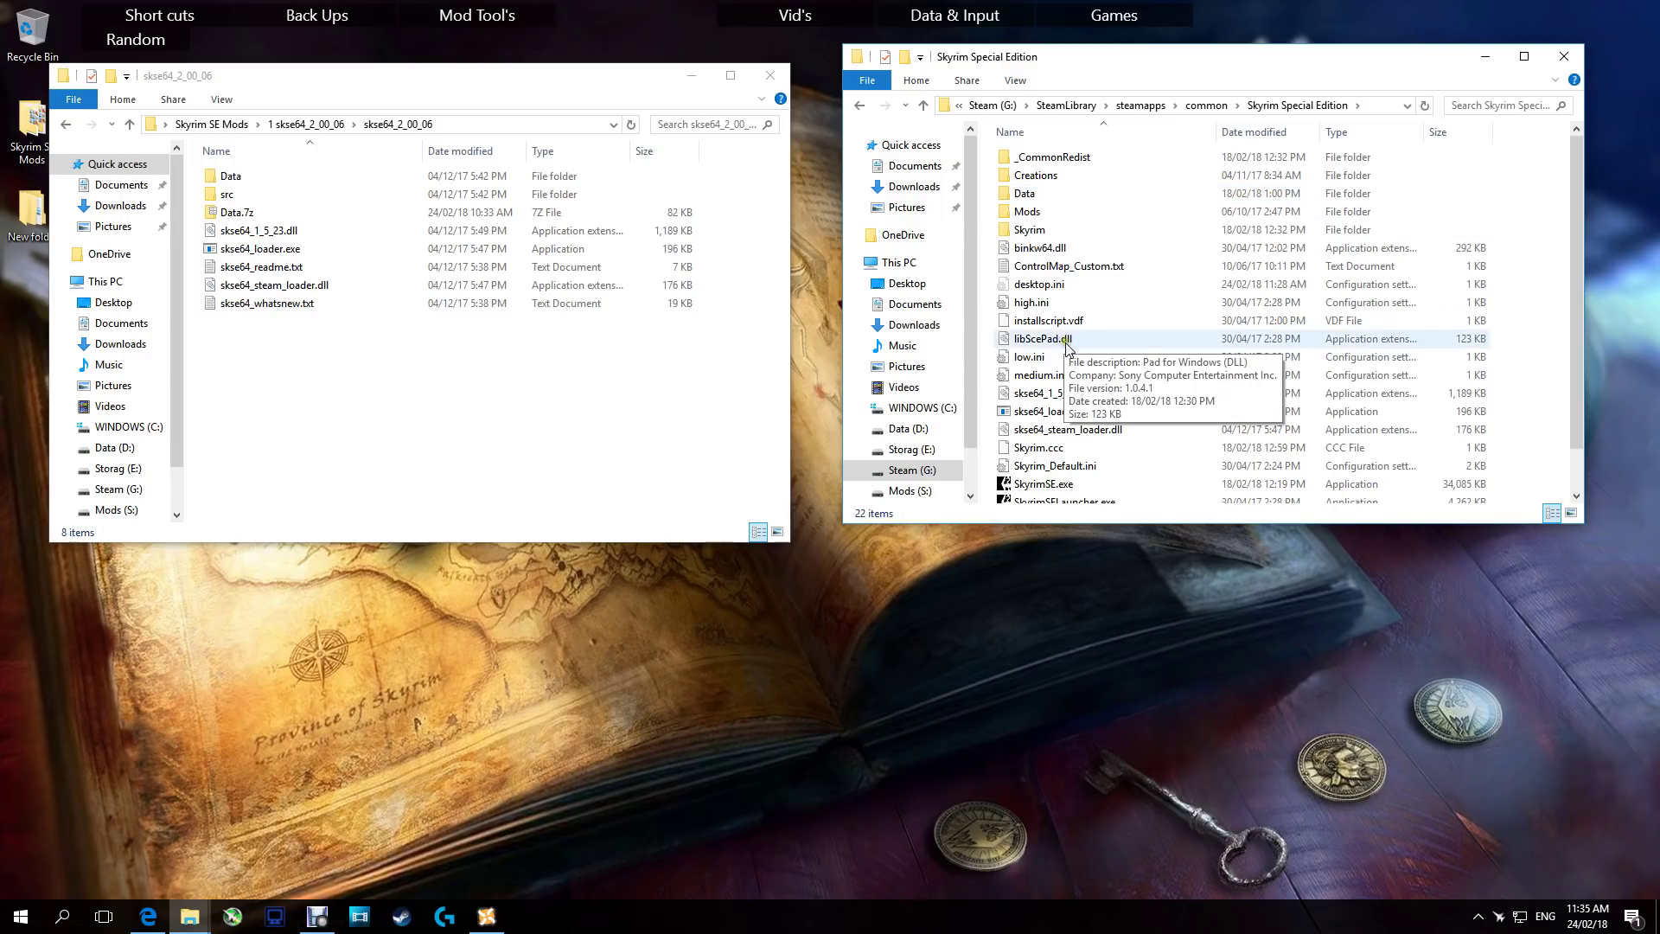
scroll(1065, 350, "down", 1)
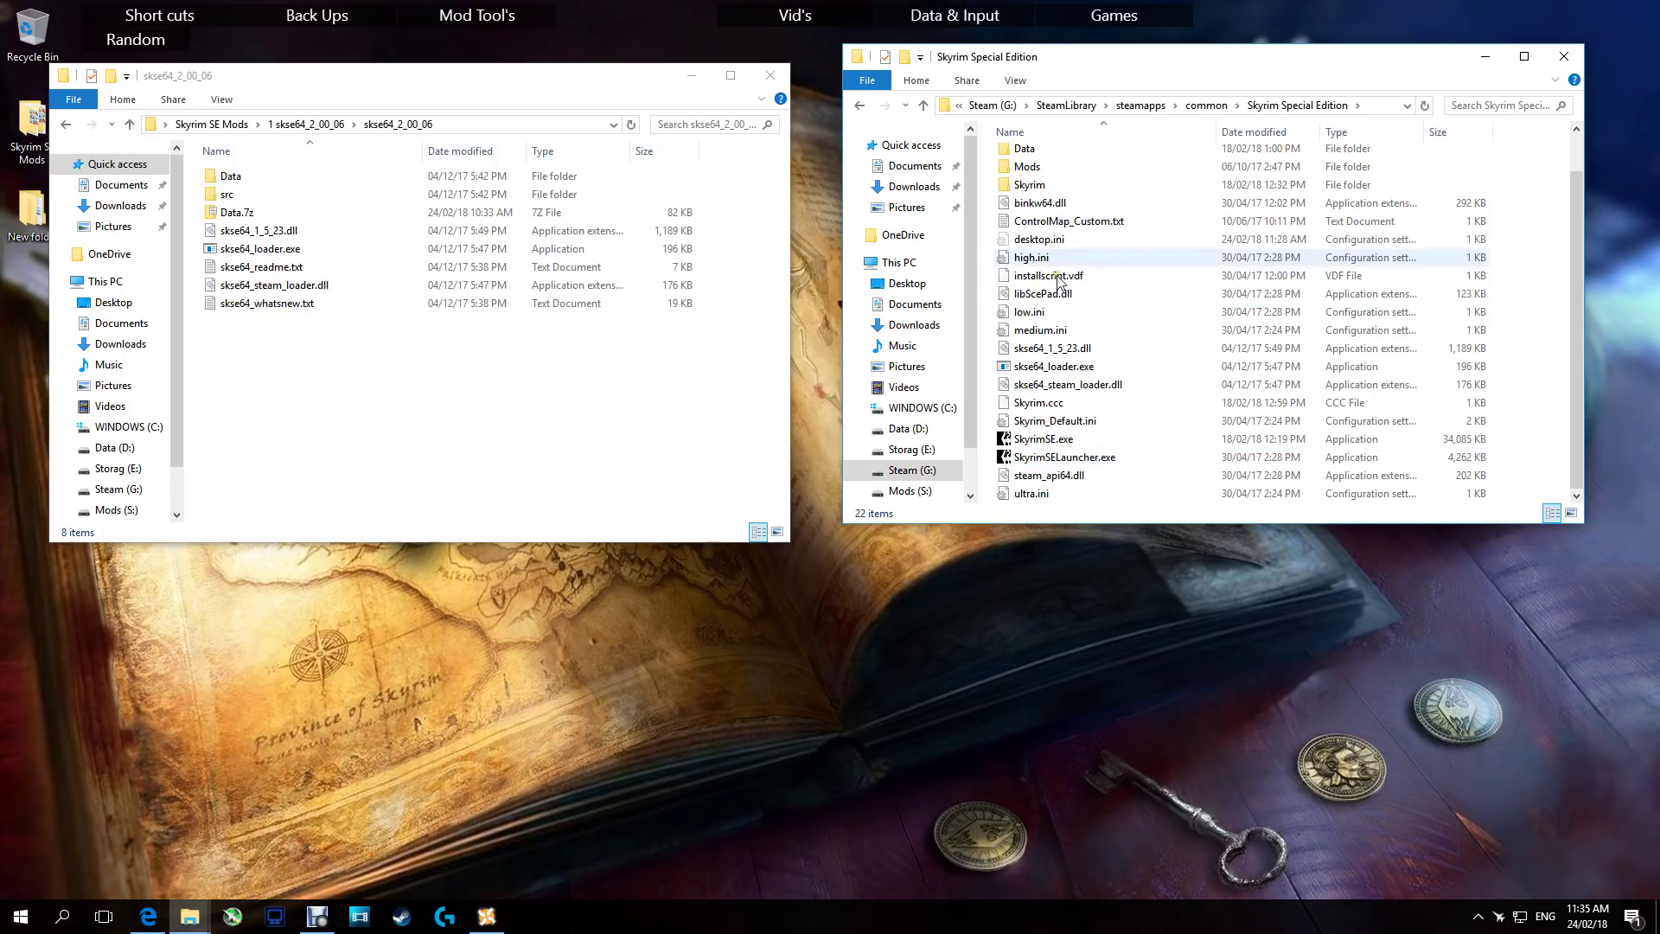
- Check the settings for hidden files and file name extensions in File Explorer's view settings and Folder Options
left_click(1015, 83)
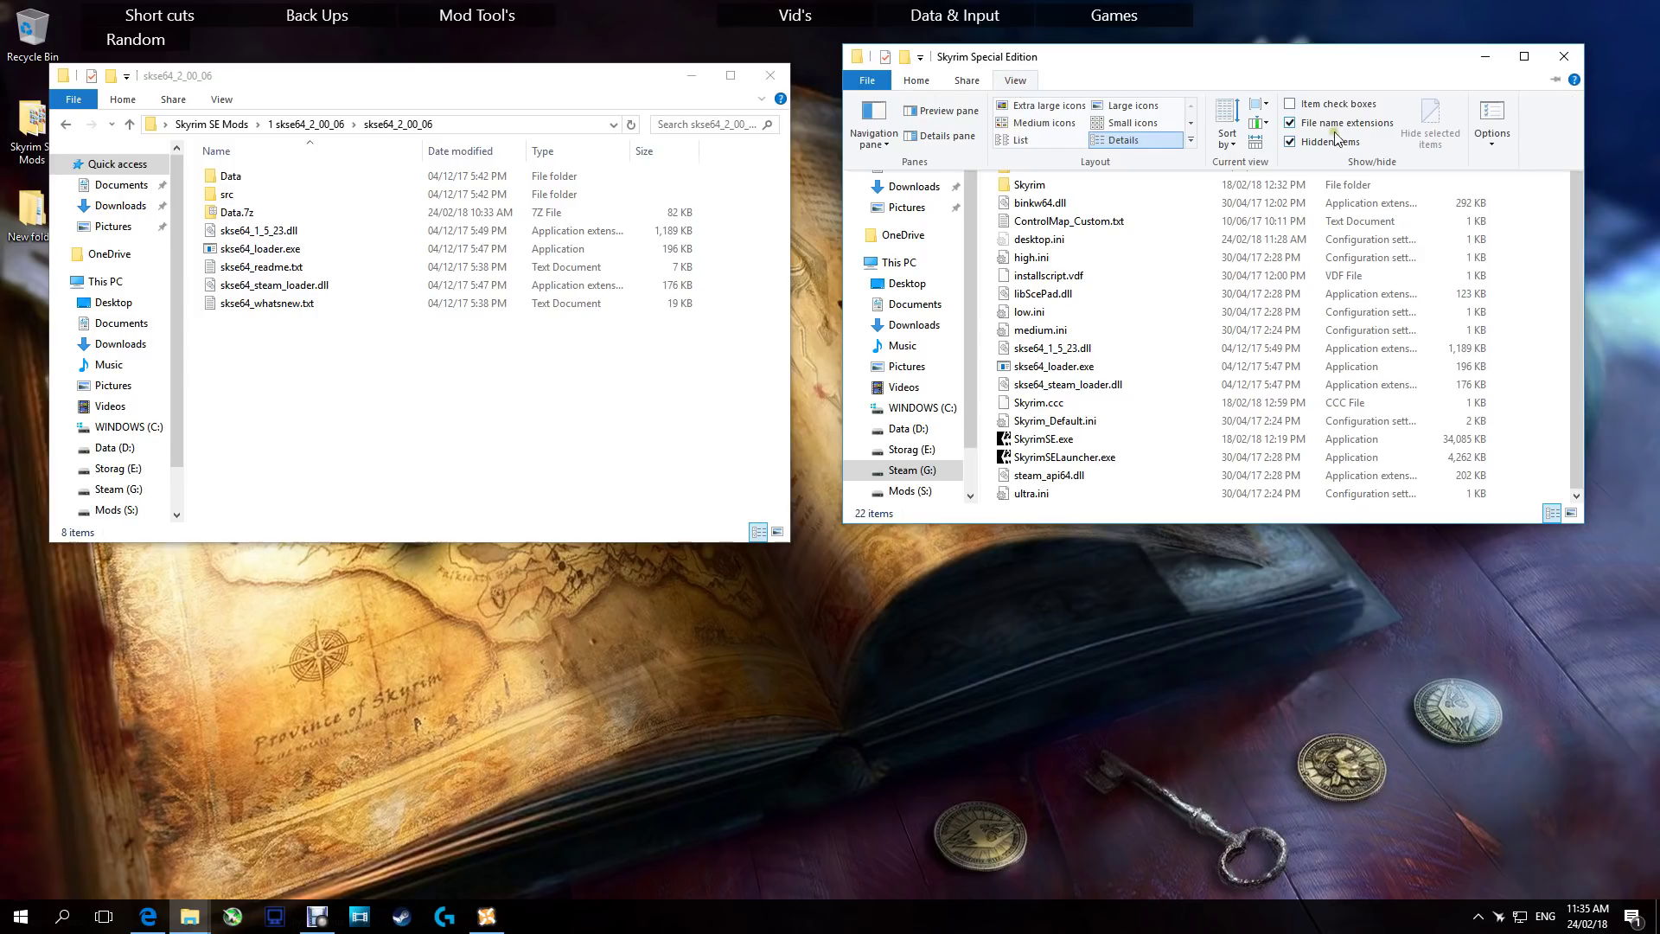
left_click(1291, 141)
left_click(875, 80)
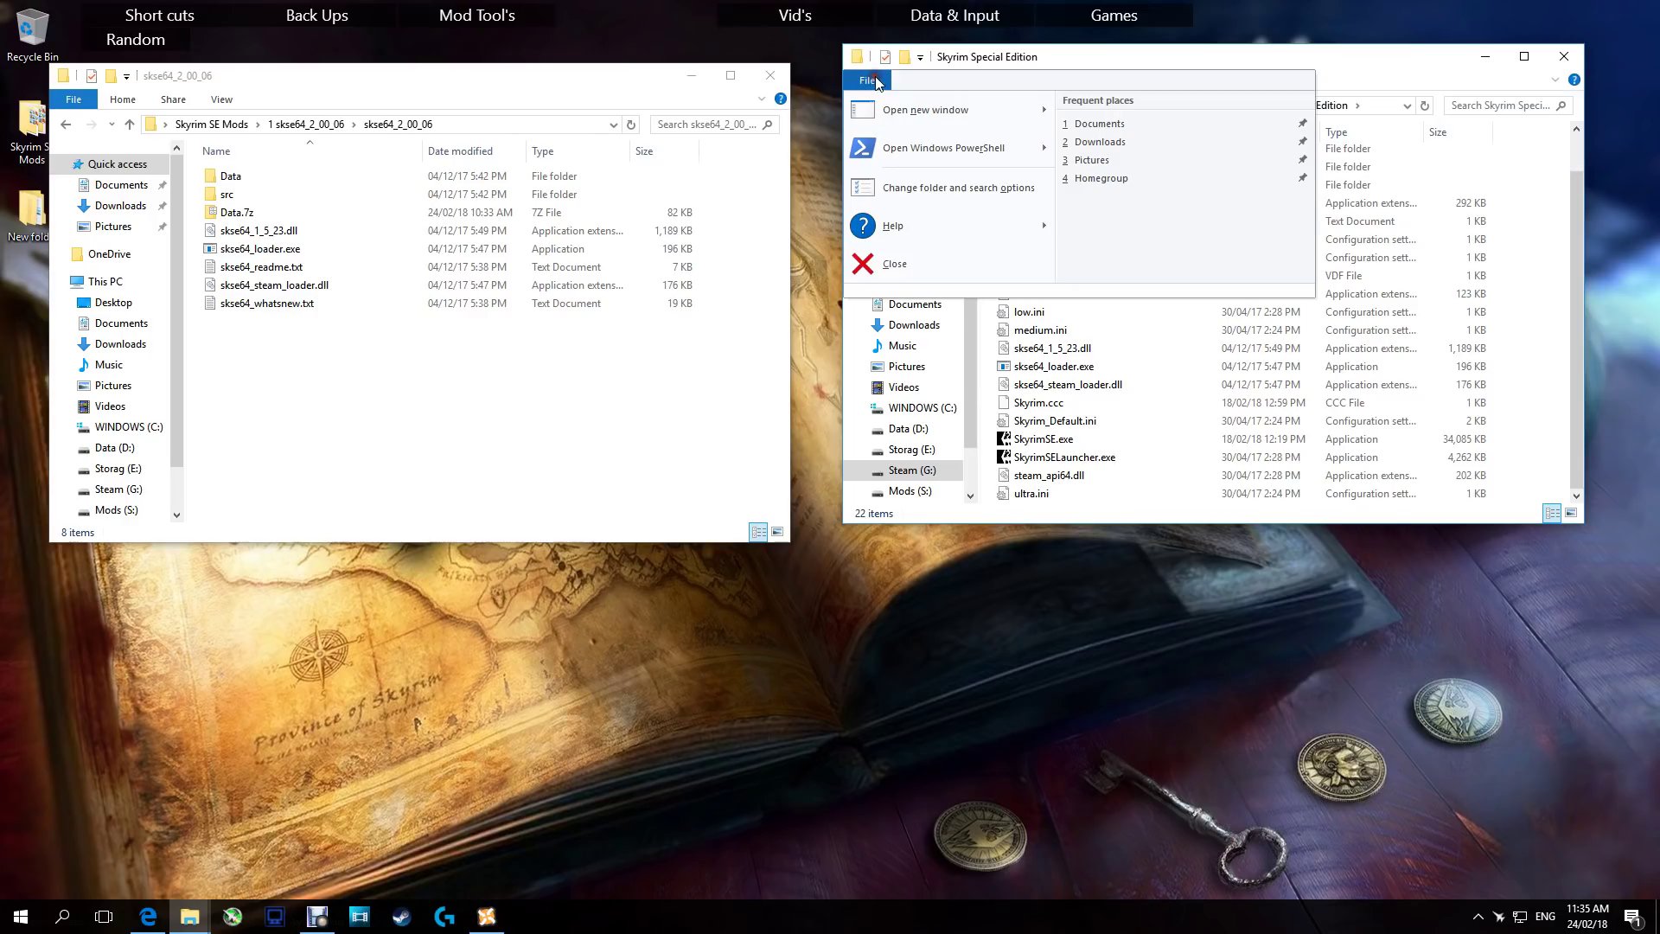
left_click(1093, 327)
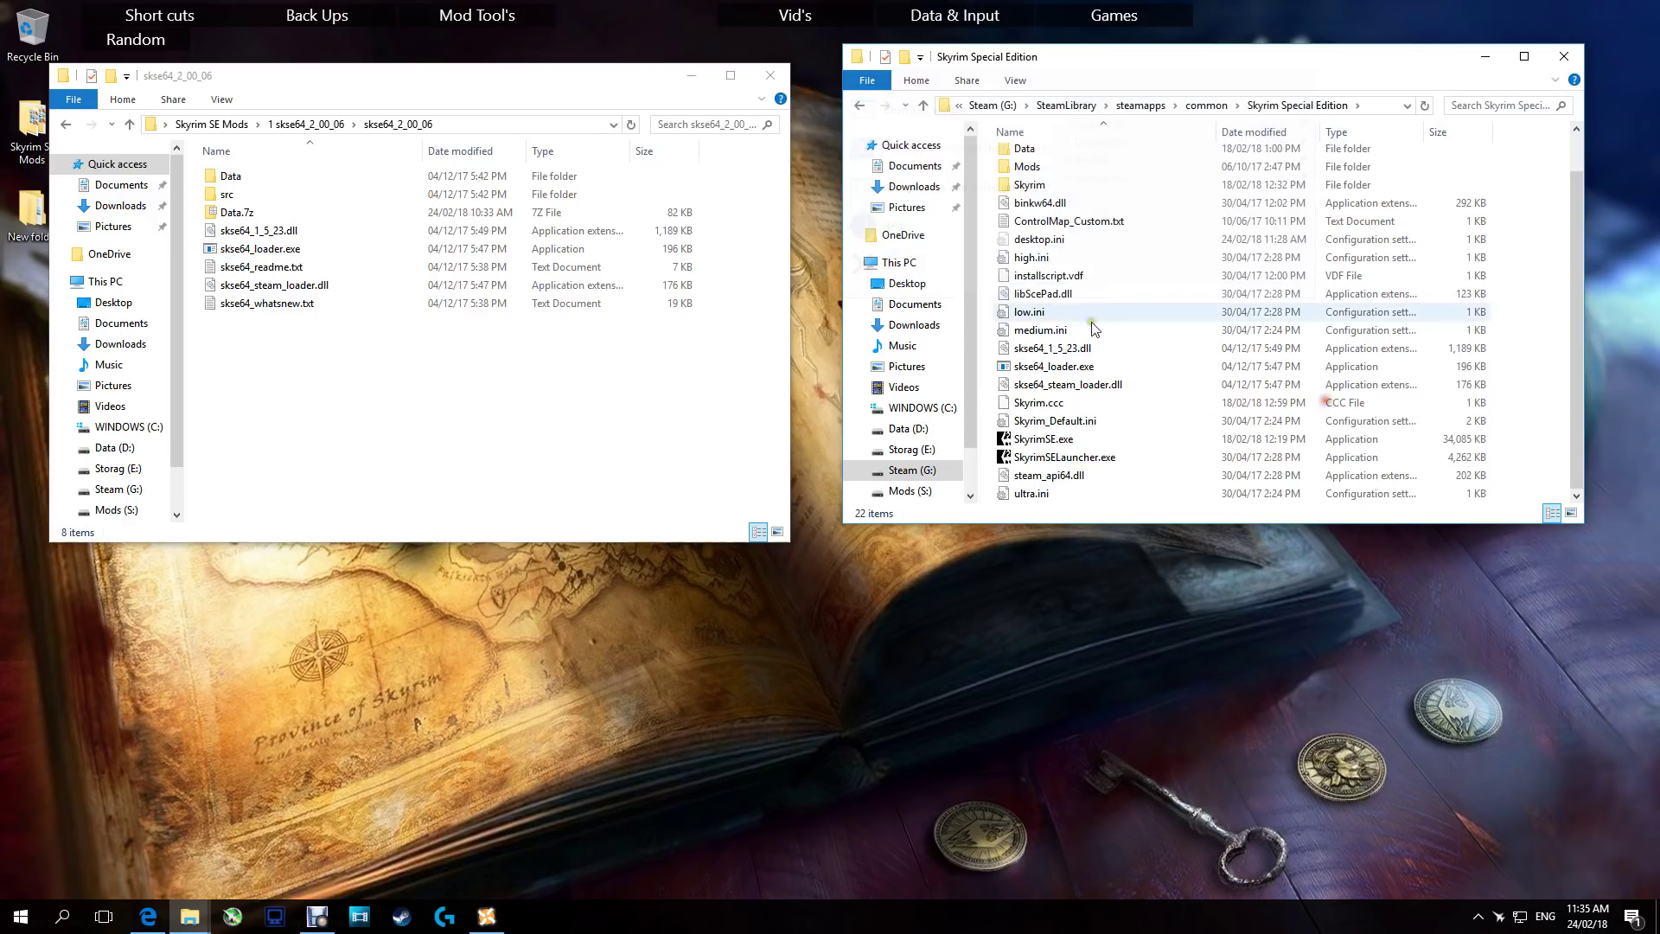
left_click(877, 90)
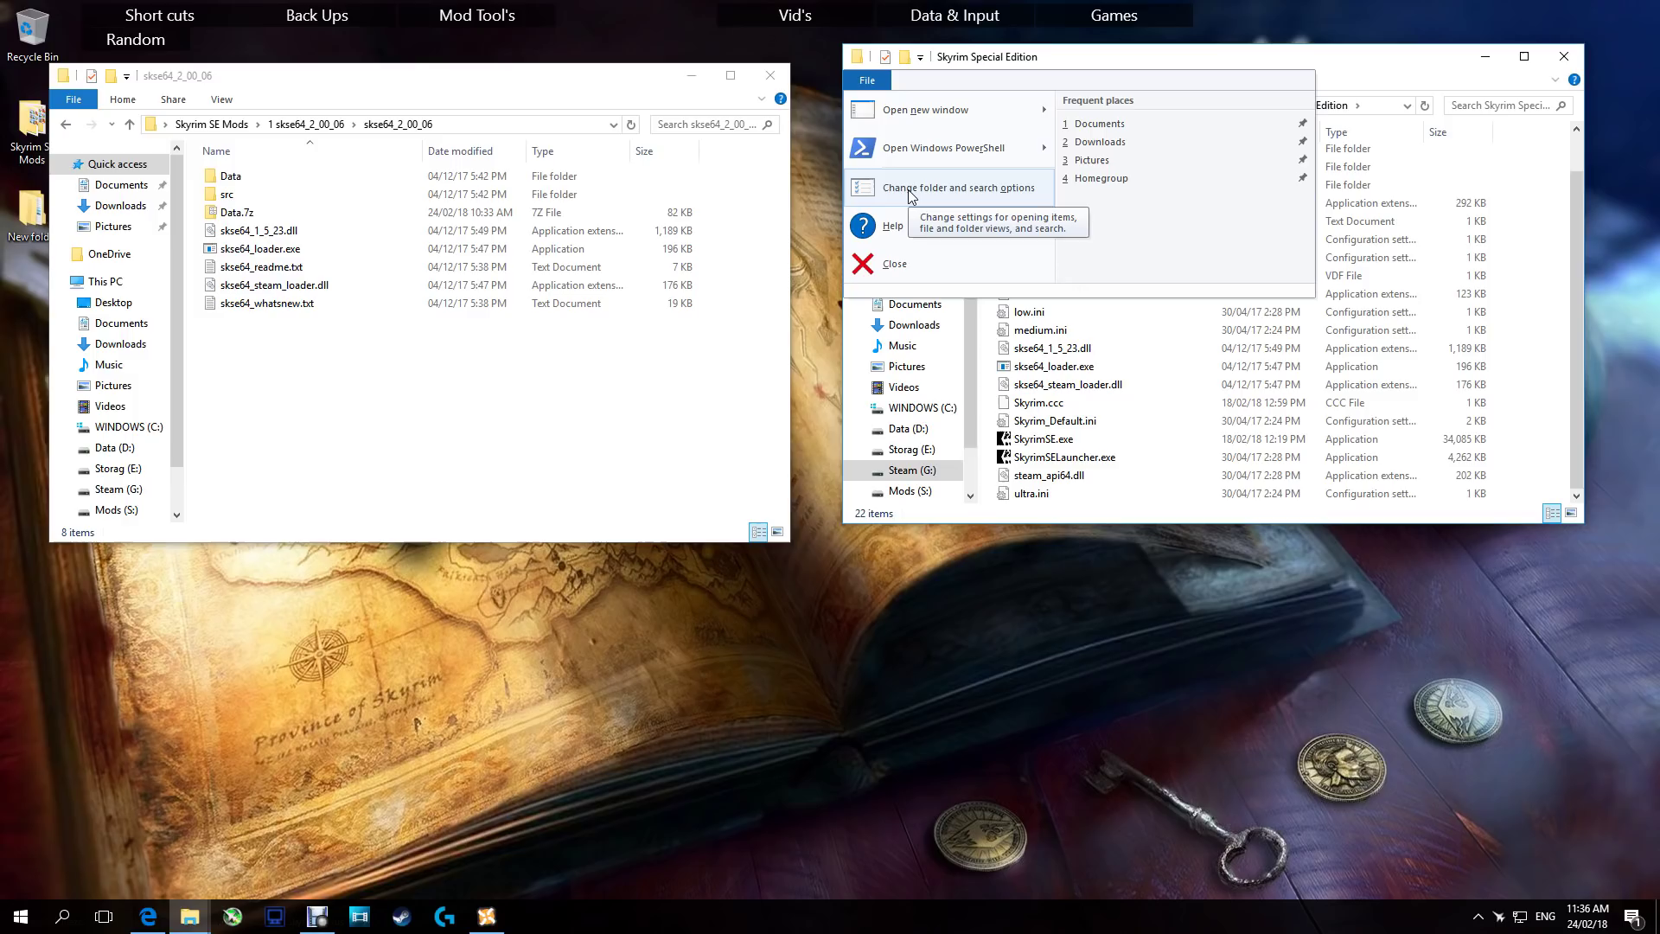
left_click(1006, 202)
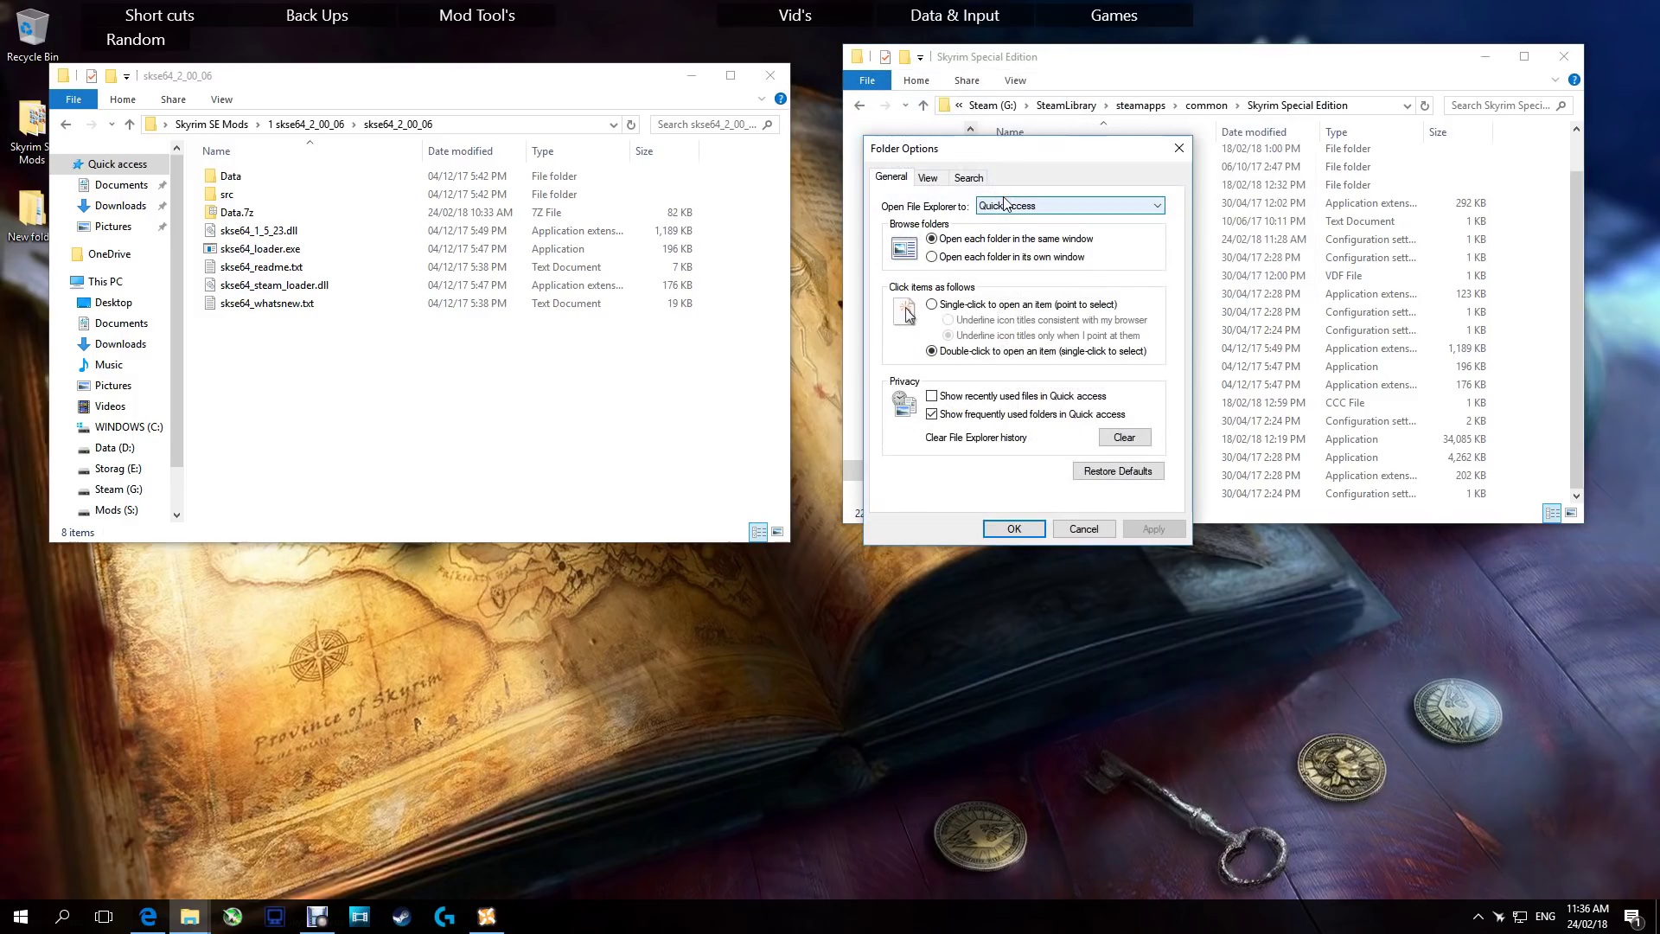
left_click(928, 178)
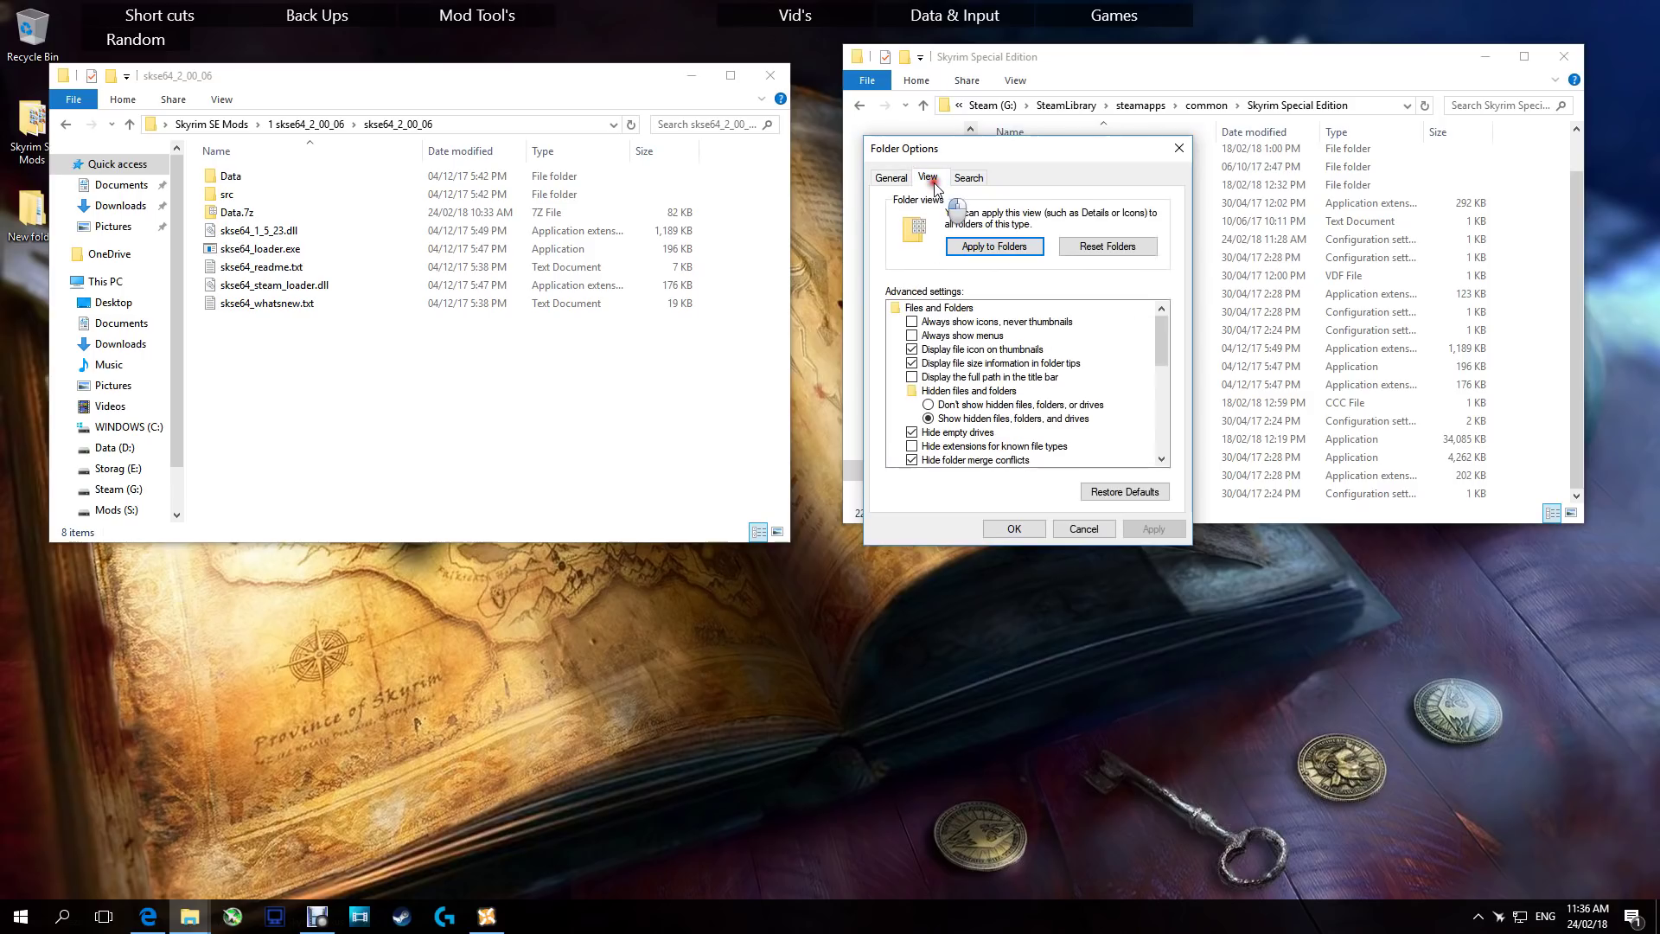
scroll(1028, 407, "down", 1)
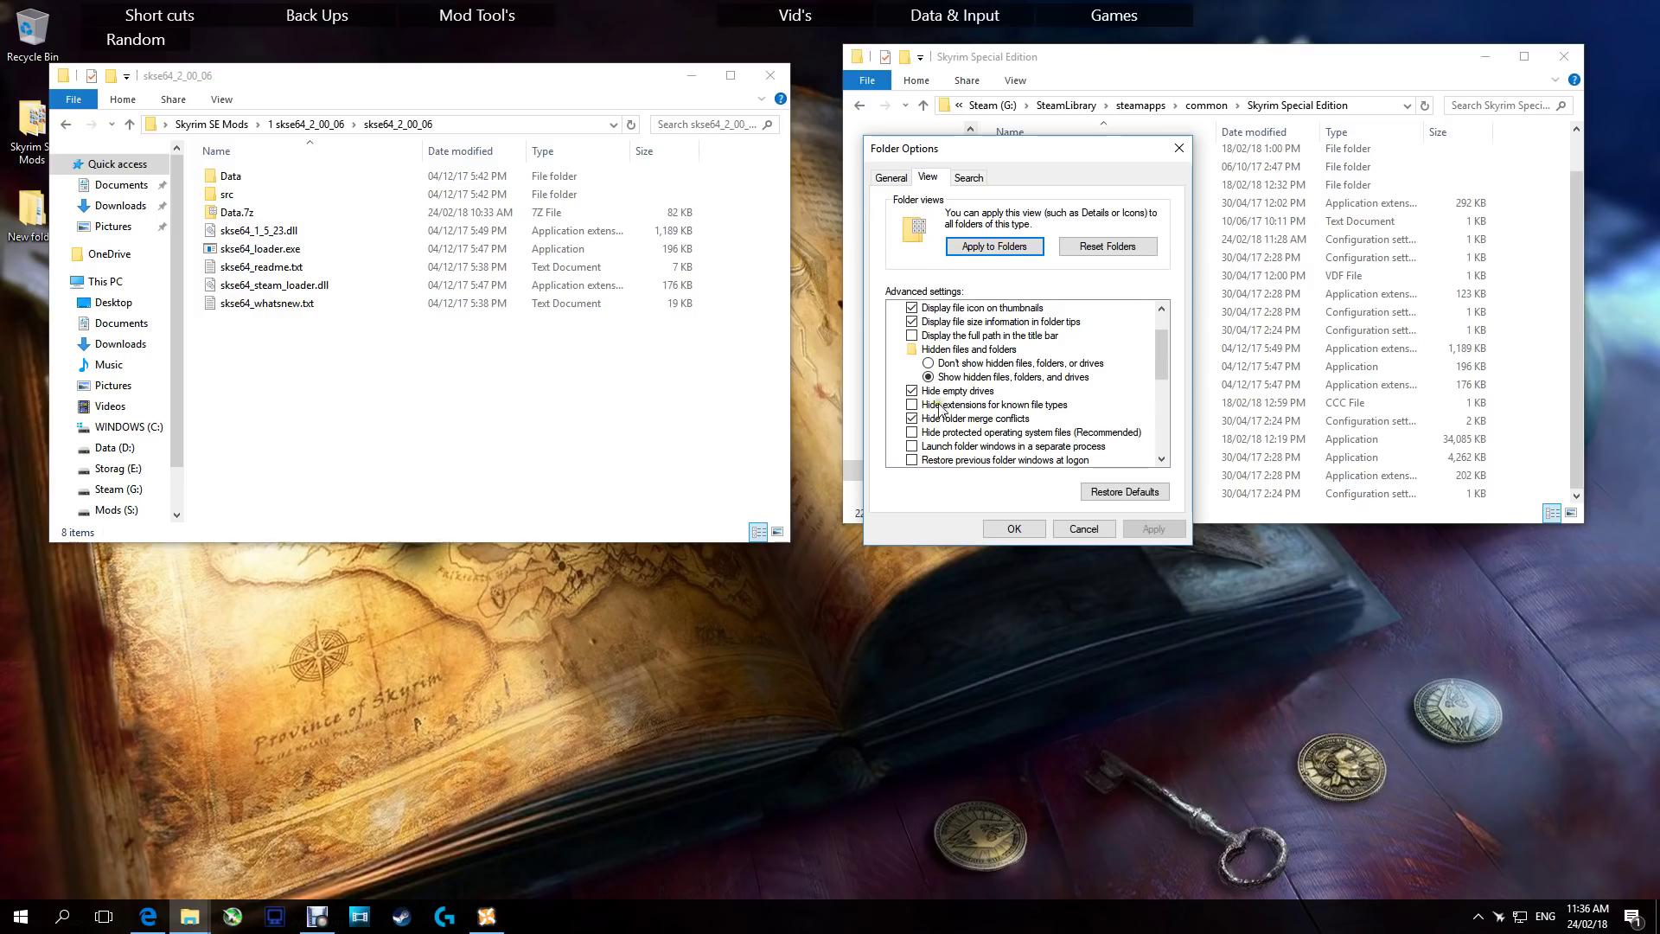
left_click(1027, 529)
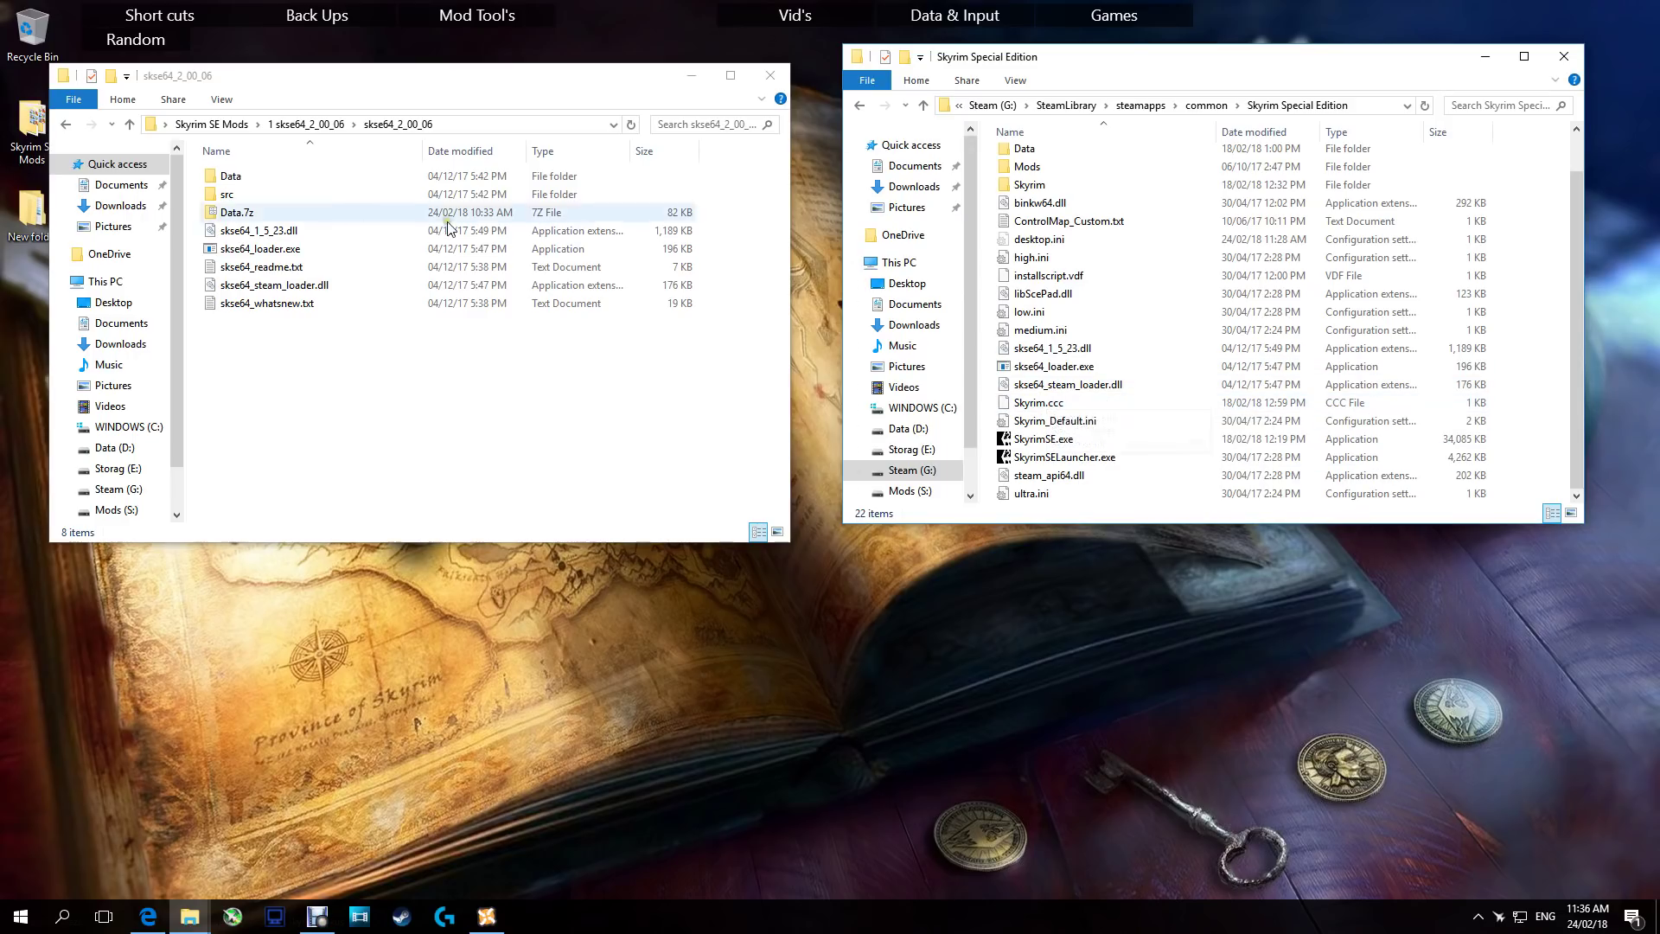
- Read the installation instructions in skse64_readme.txt and close the file
double_click(257, 271)
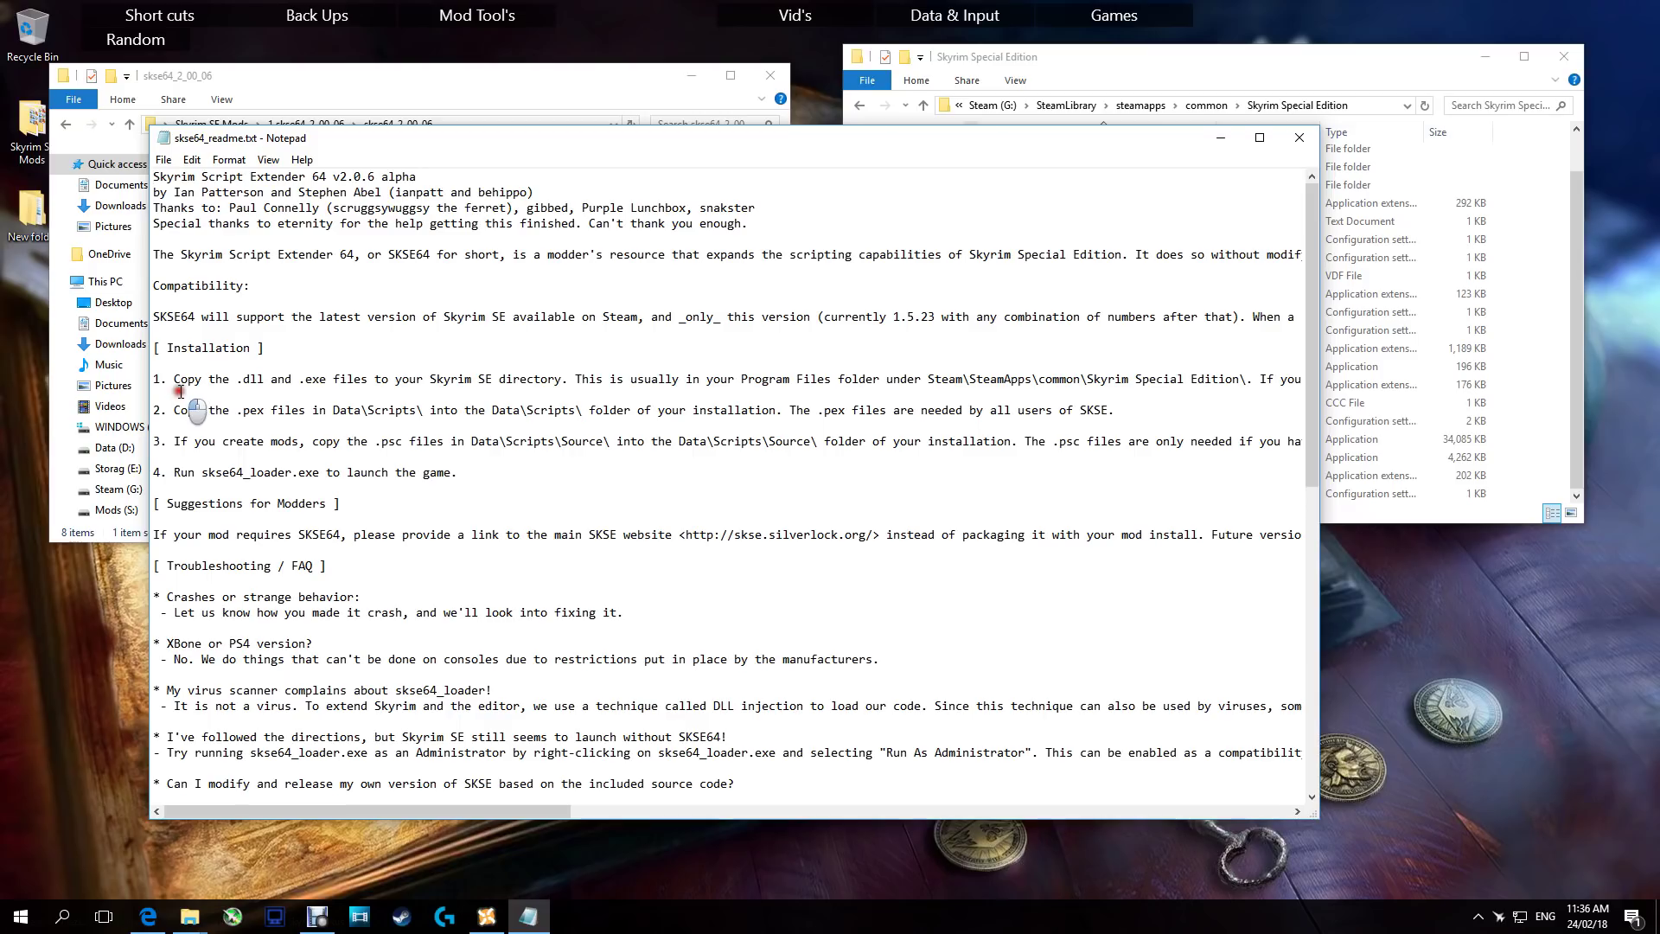
left_click(1299, 141)
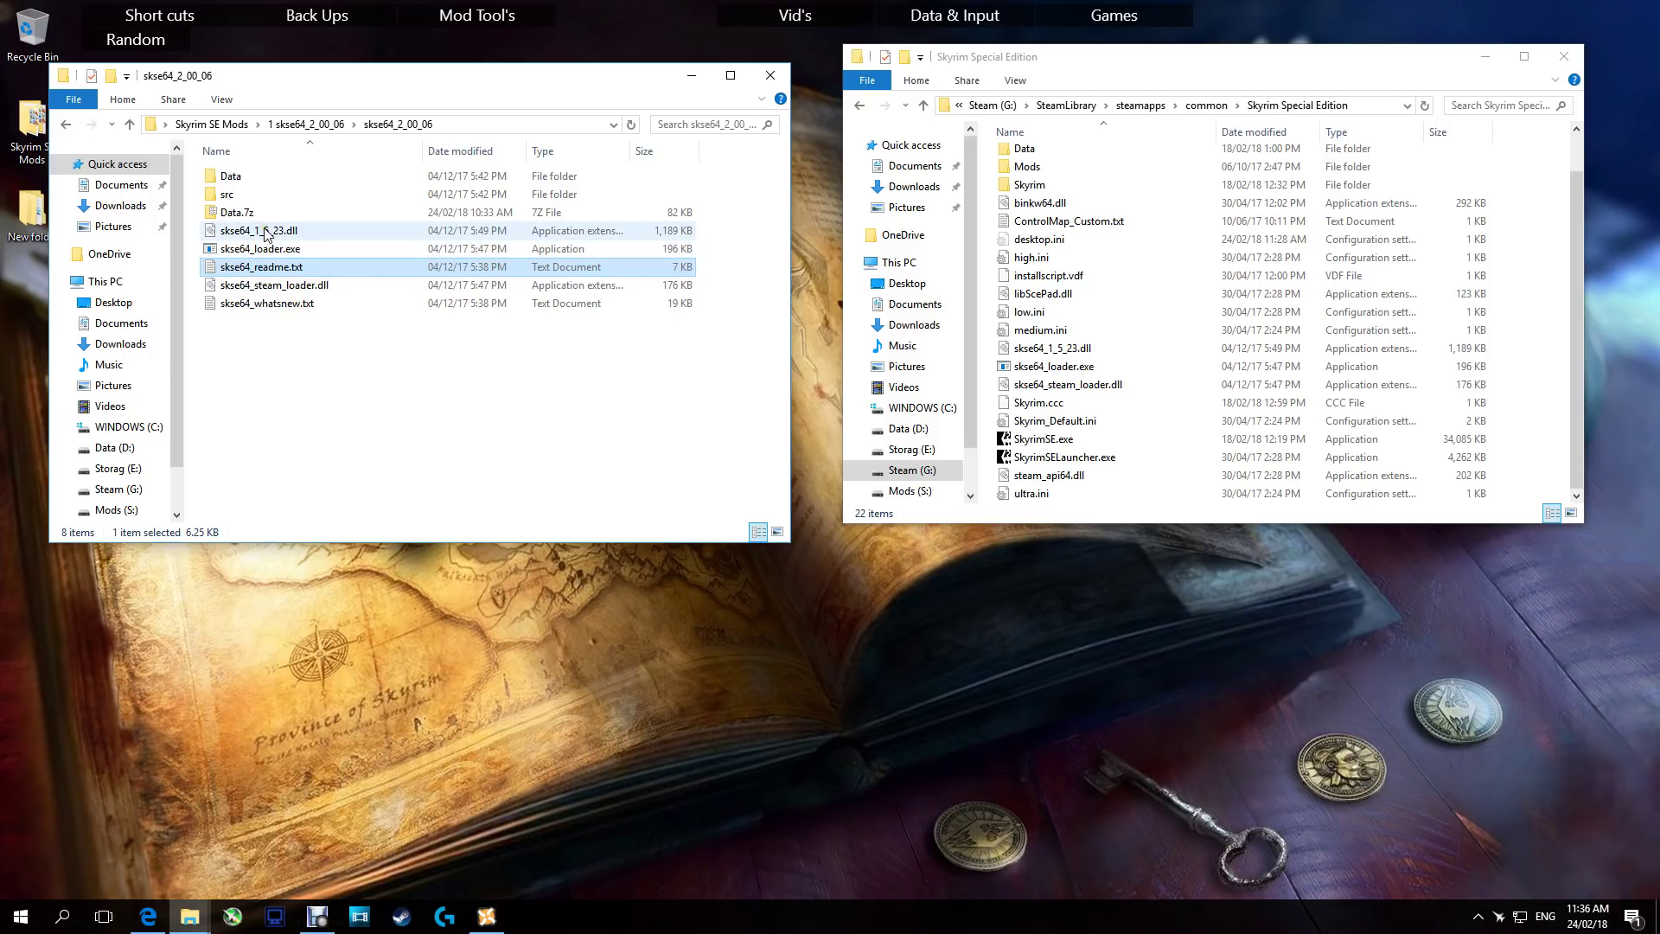
- Copy skse64_1_5_23.dll, skse64_loader.exe and skse64_steam_loader.dll into the Skyrim Special Edition folder, replacing the existing files
left_click(333, 233)
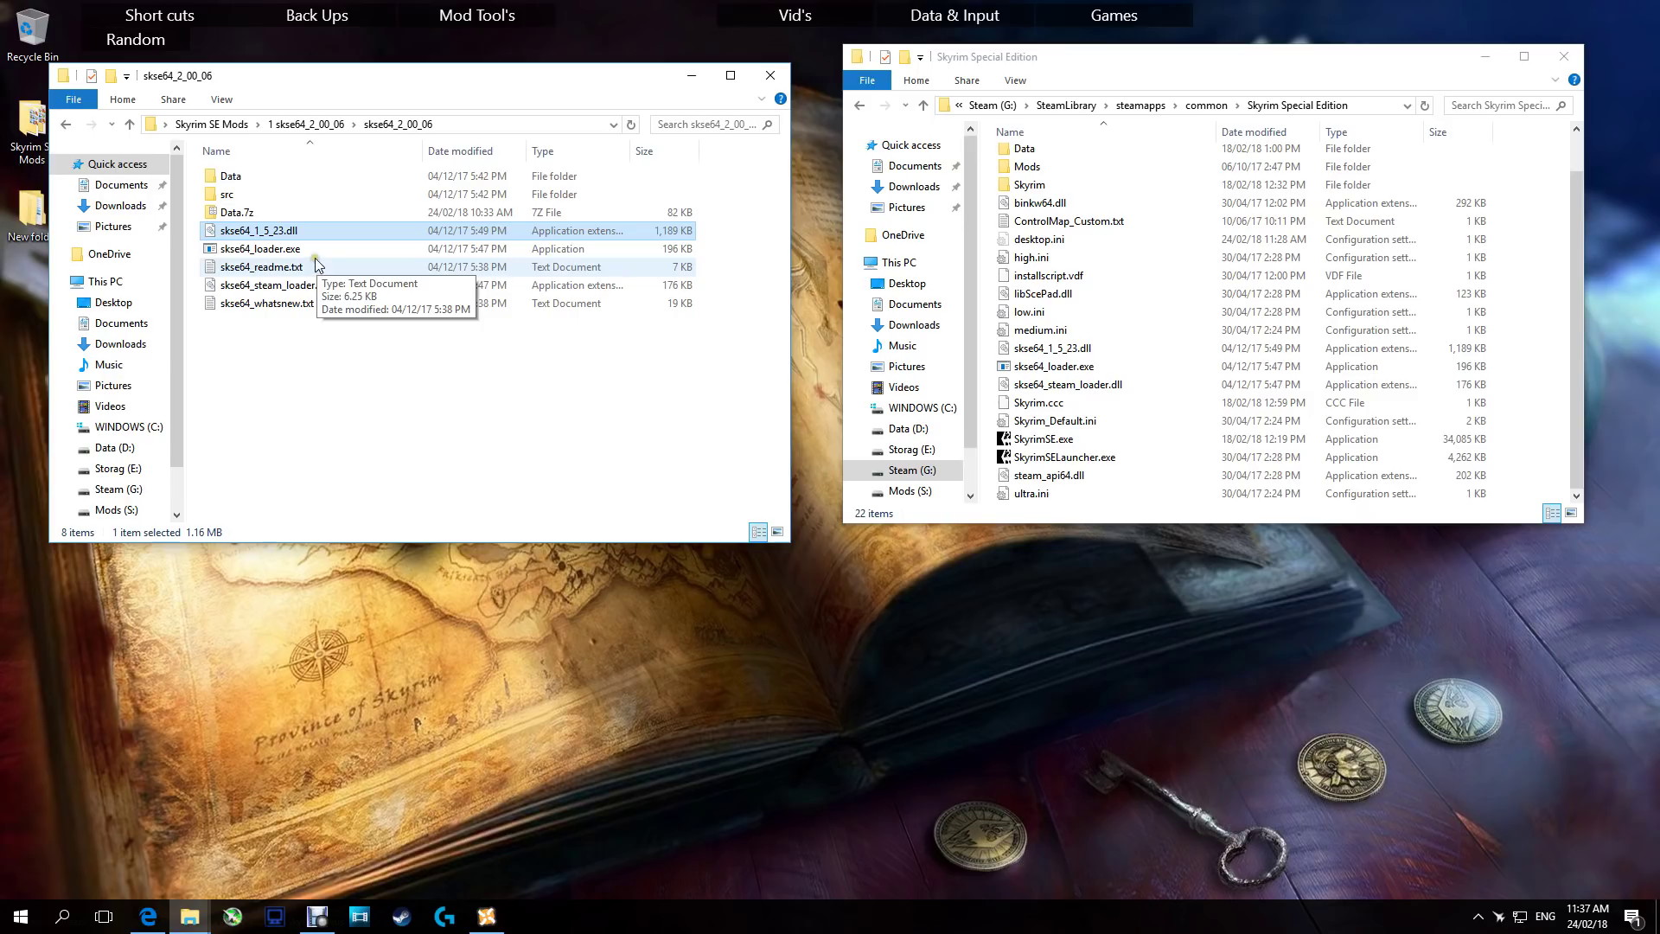
left_click(313, 248, "ctrl")
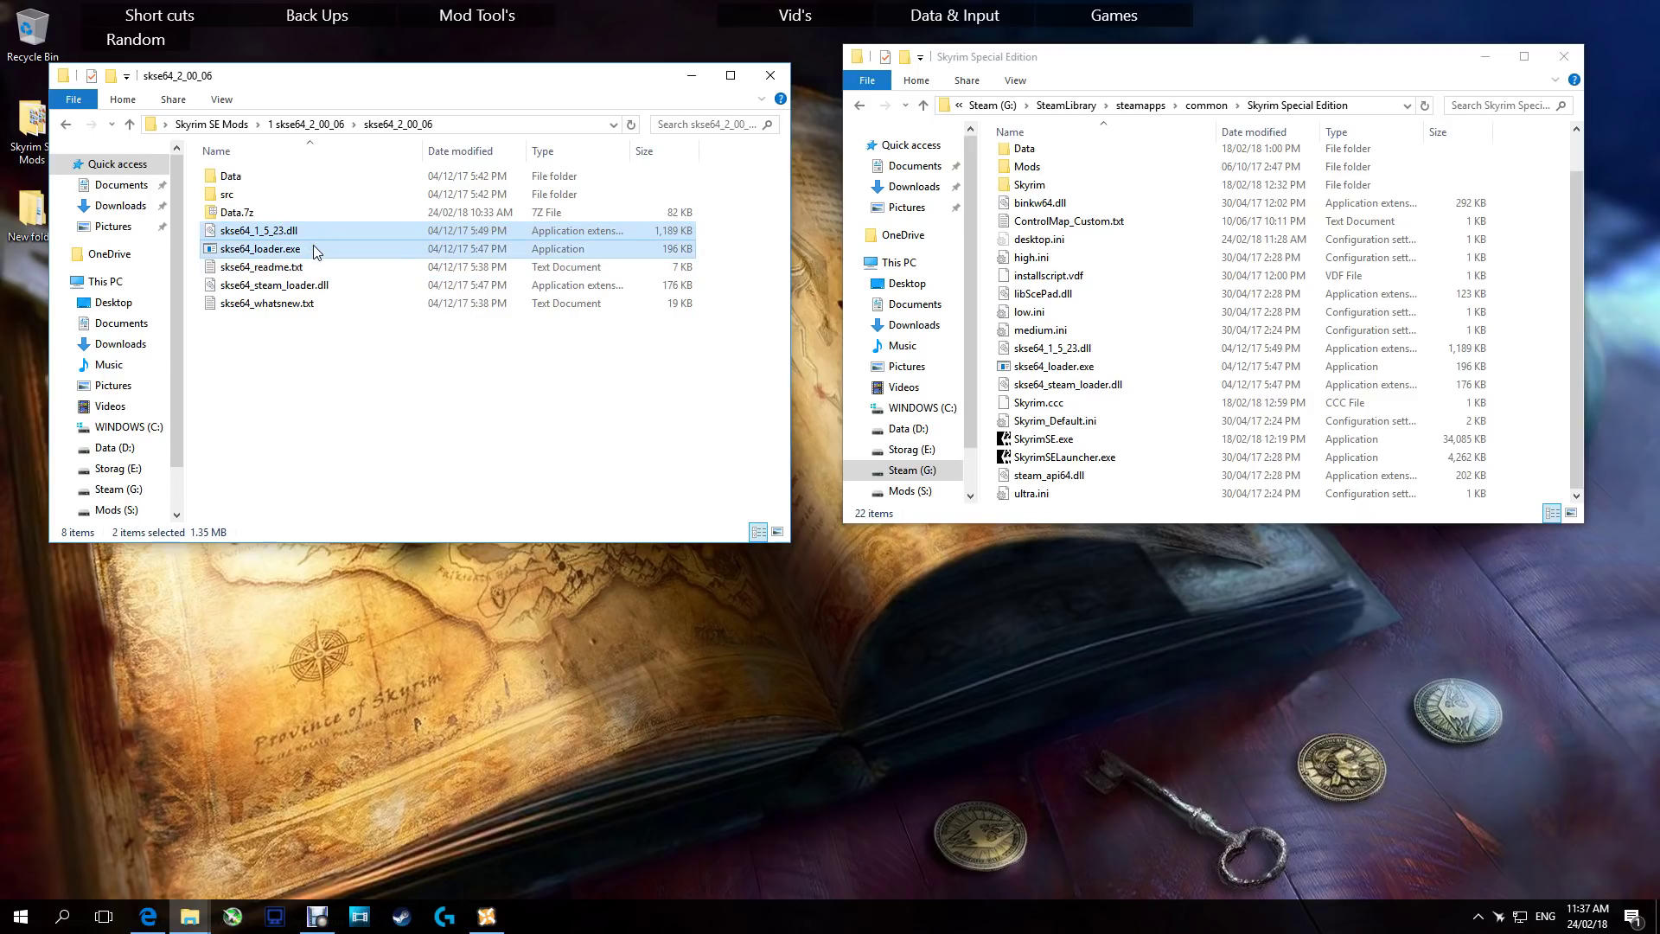
left_click(329, 285, "ctrl")
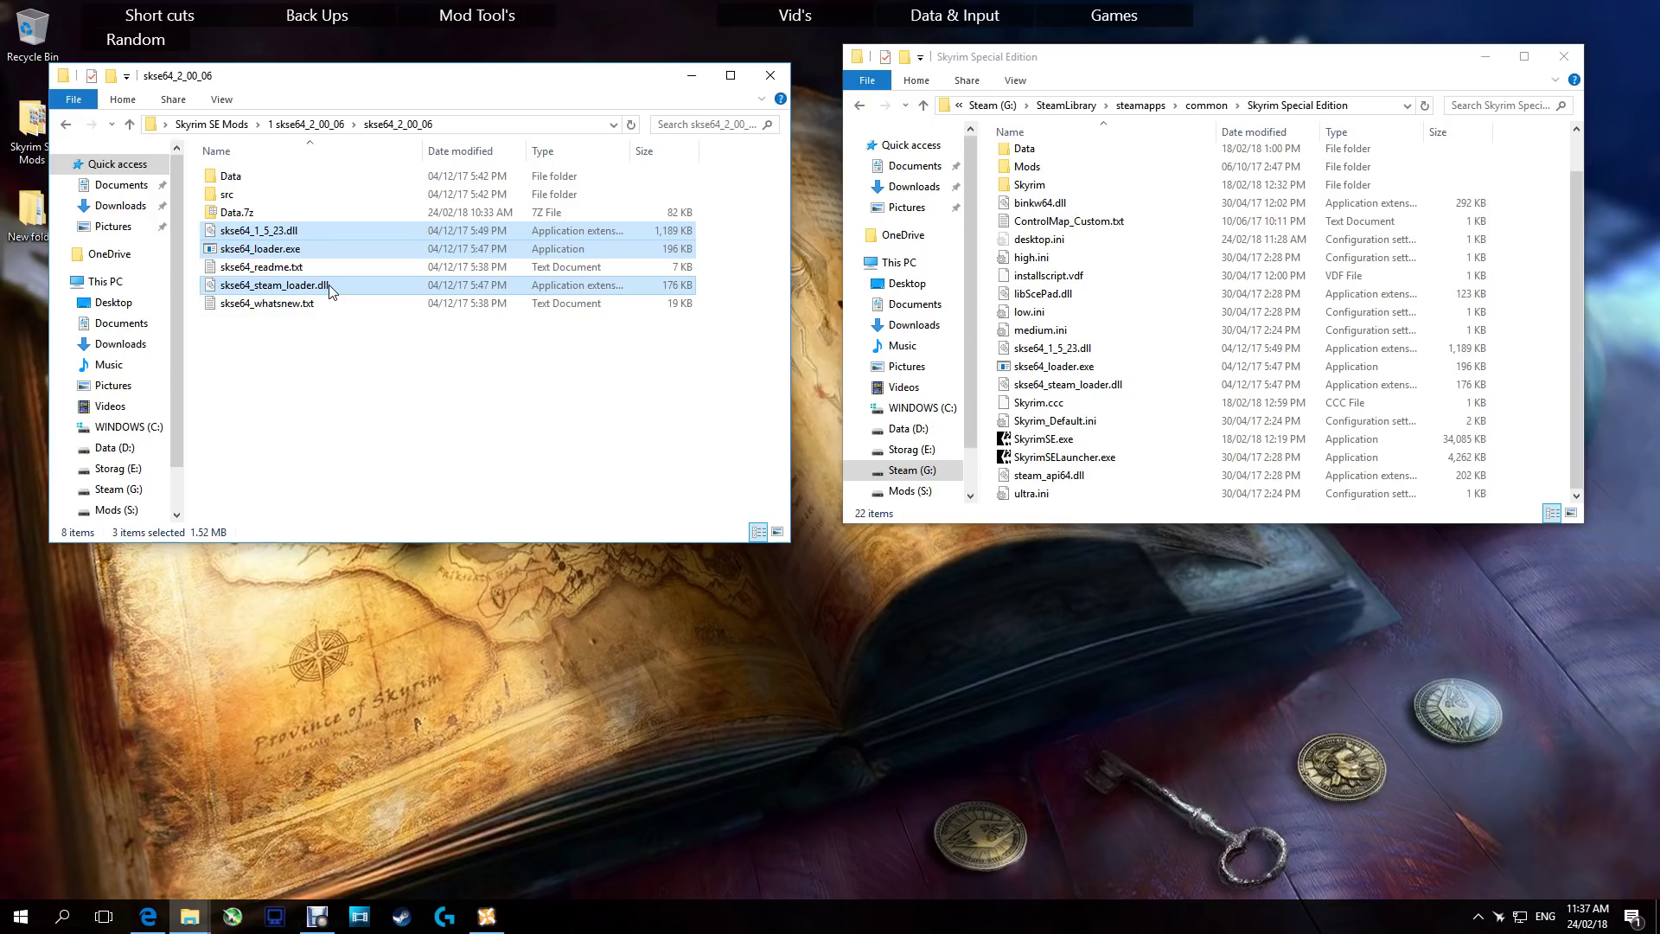
left_click_drag(272, 234, 1154, 337)
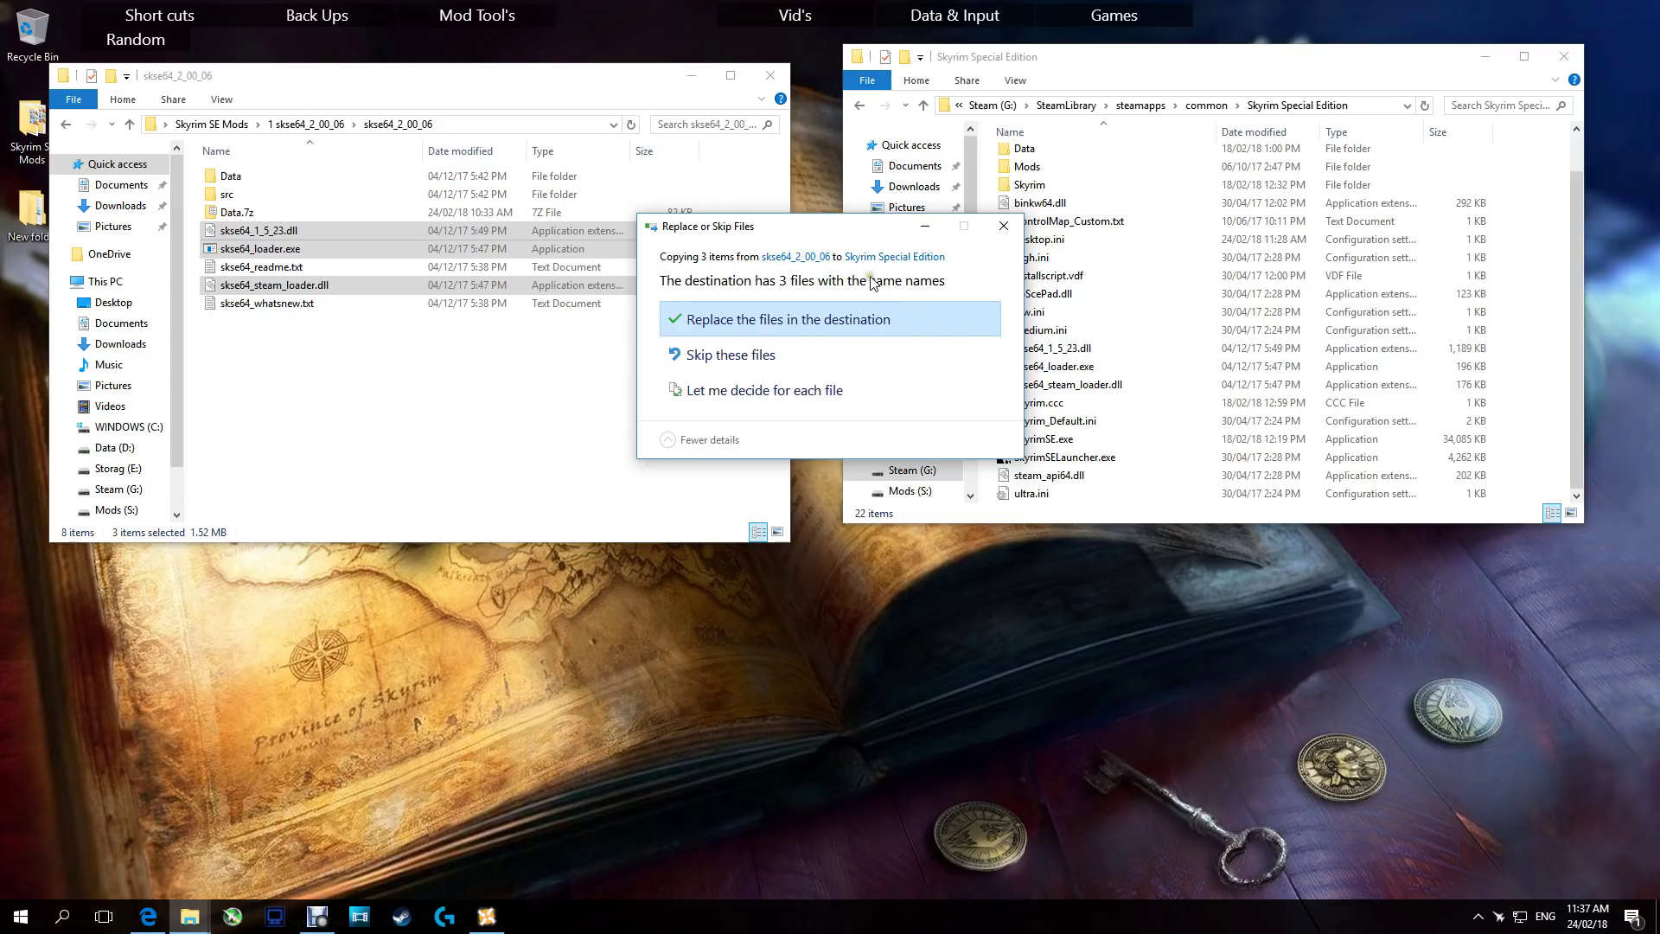
left_click(783, 321)
left_click(783, 320)
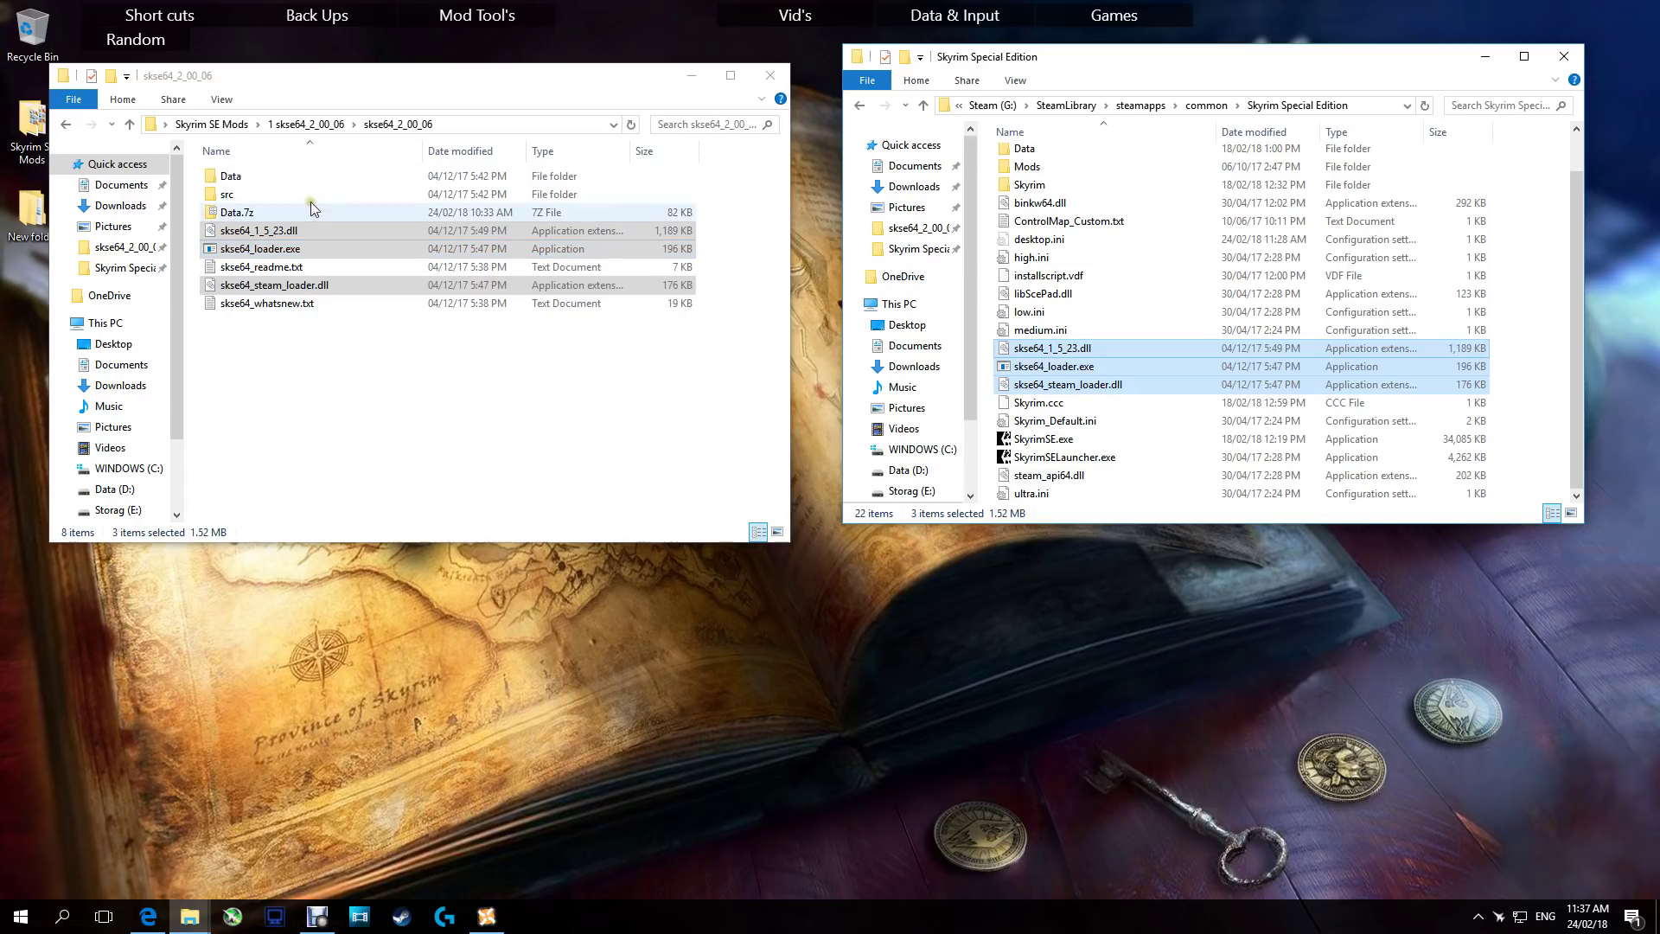
- Open Data > Scripts inside skse64_2_00_06 and select all the .pex script files, leaving out the Source folder
double_click(261, 182)
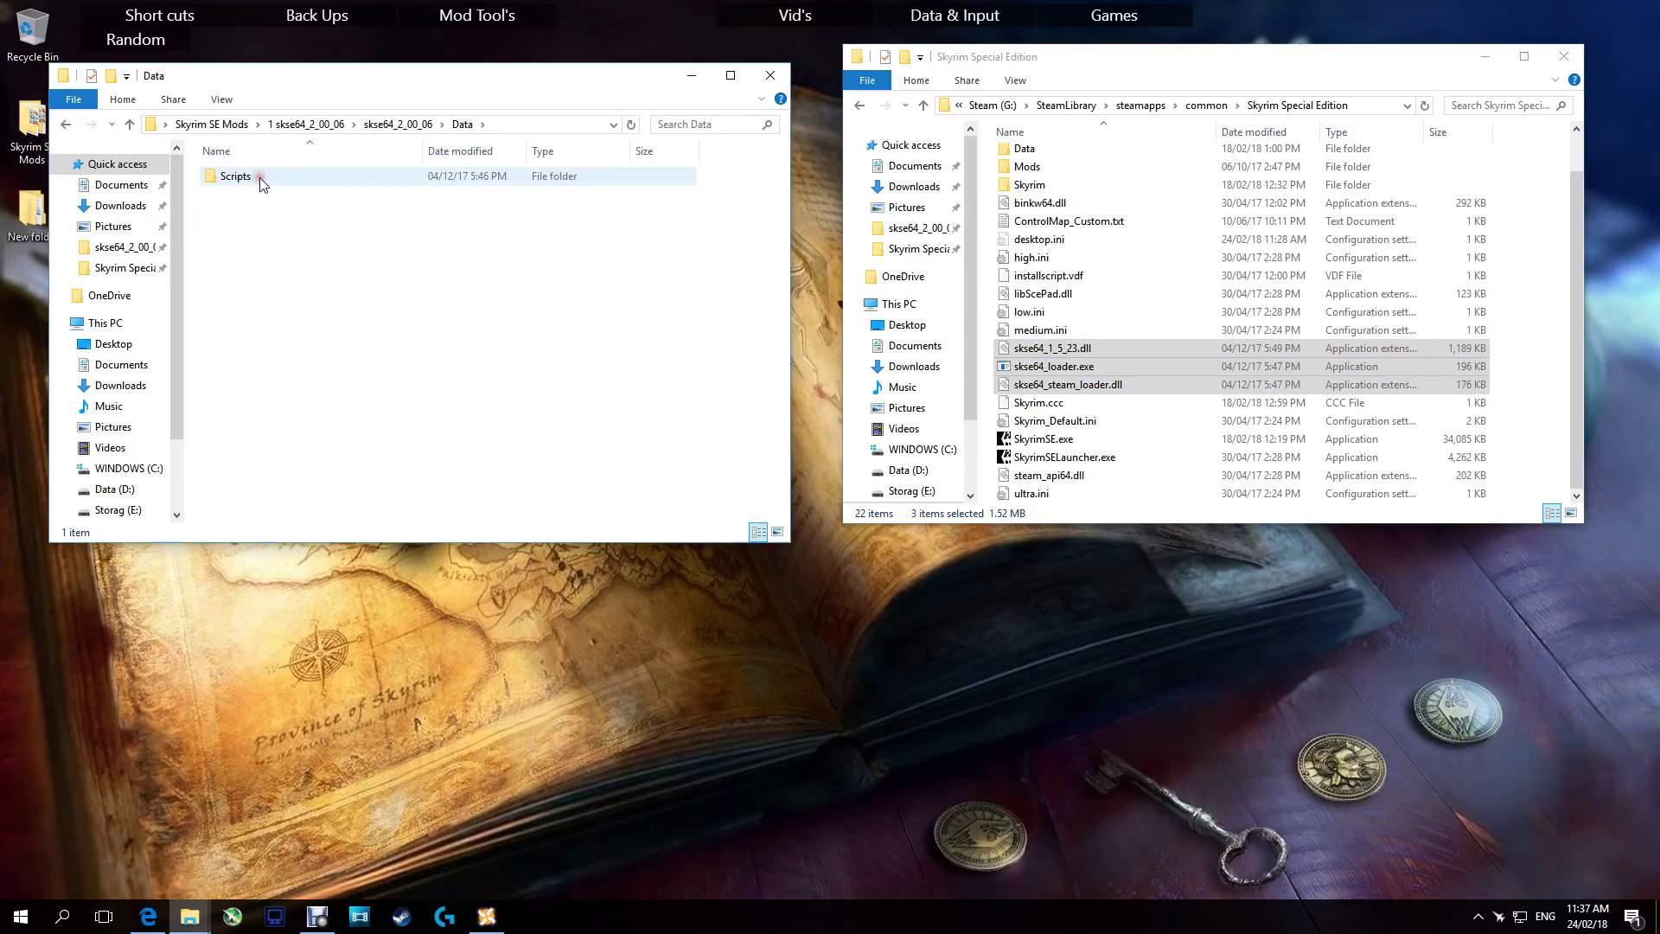
double_click(261, 180)
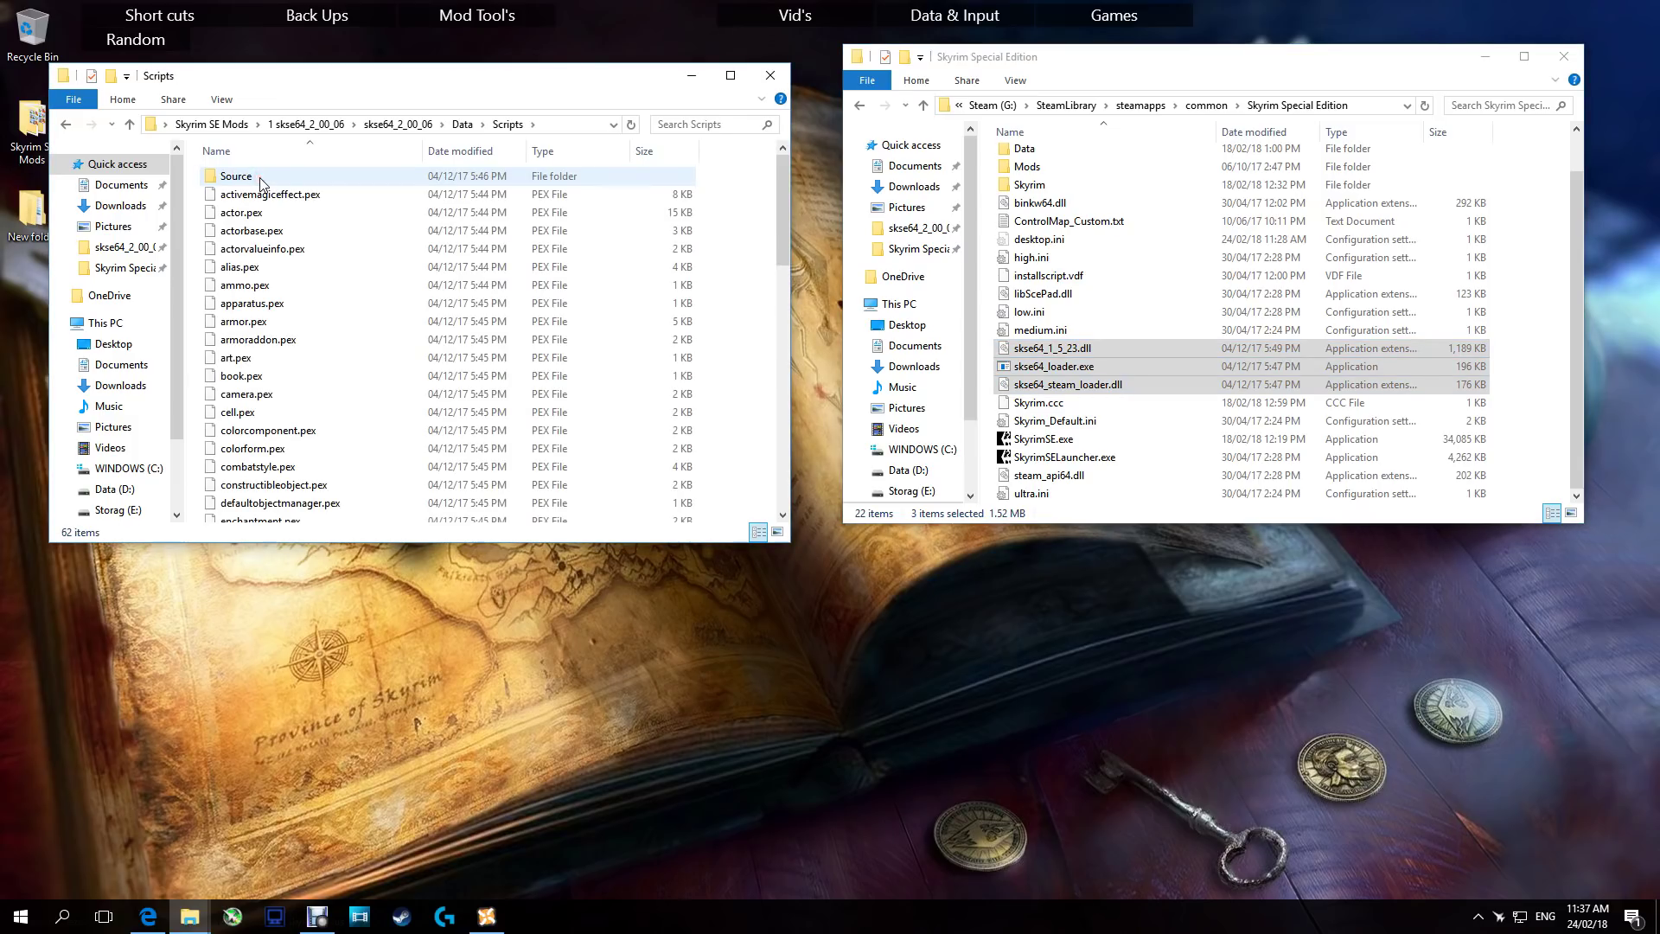
left_click(266, 193)
scroll(267, 199, "down", 9)
scroll(267, 200, "down", 6)
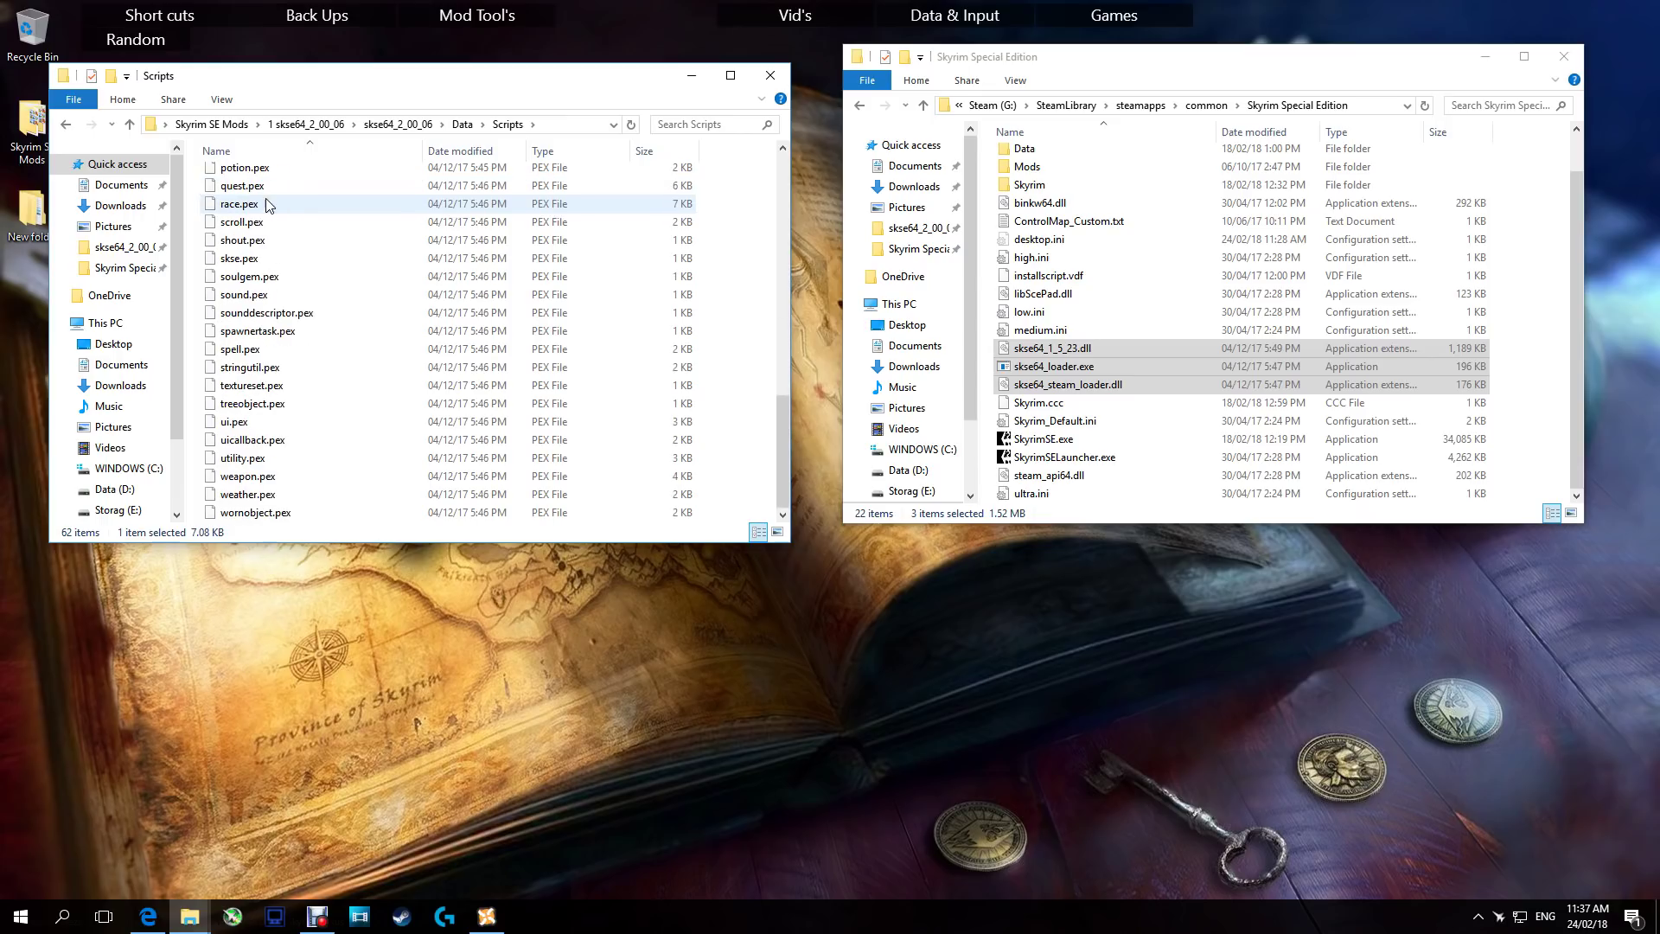
left_click(303, 517, "shift")
scroll(303, 517, "up", 15)
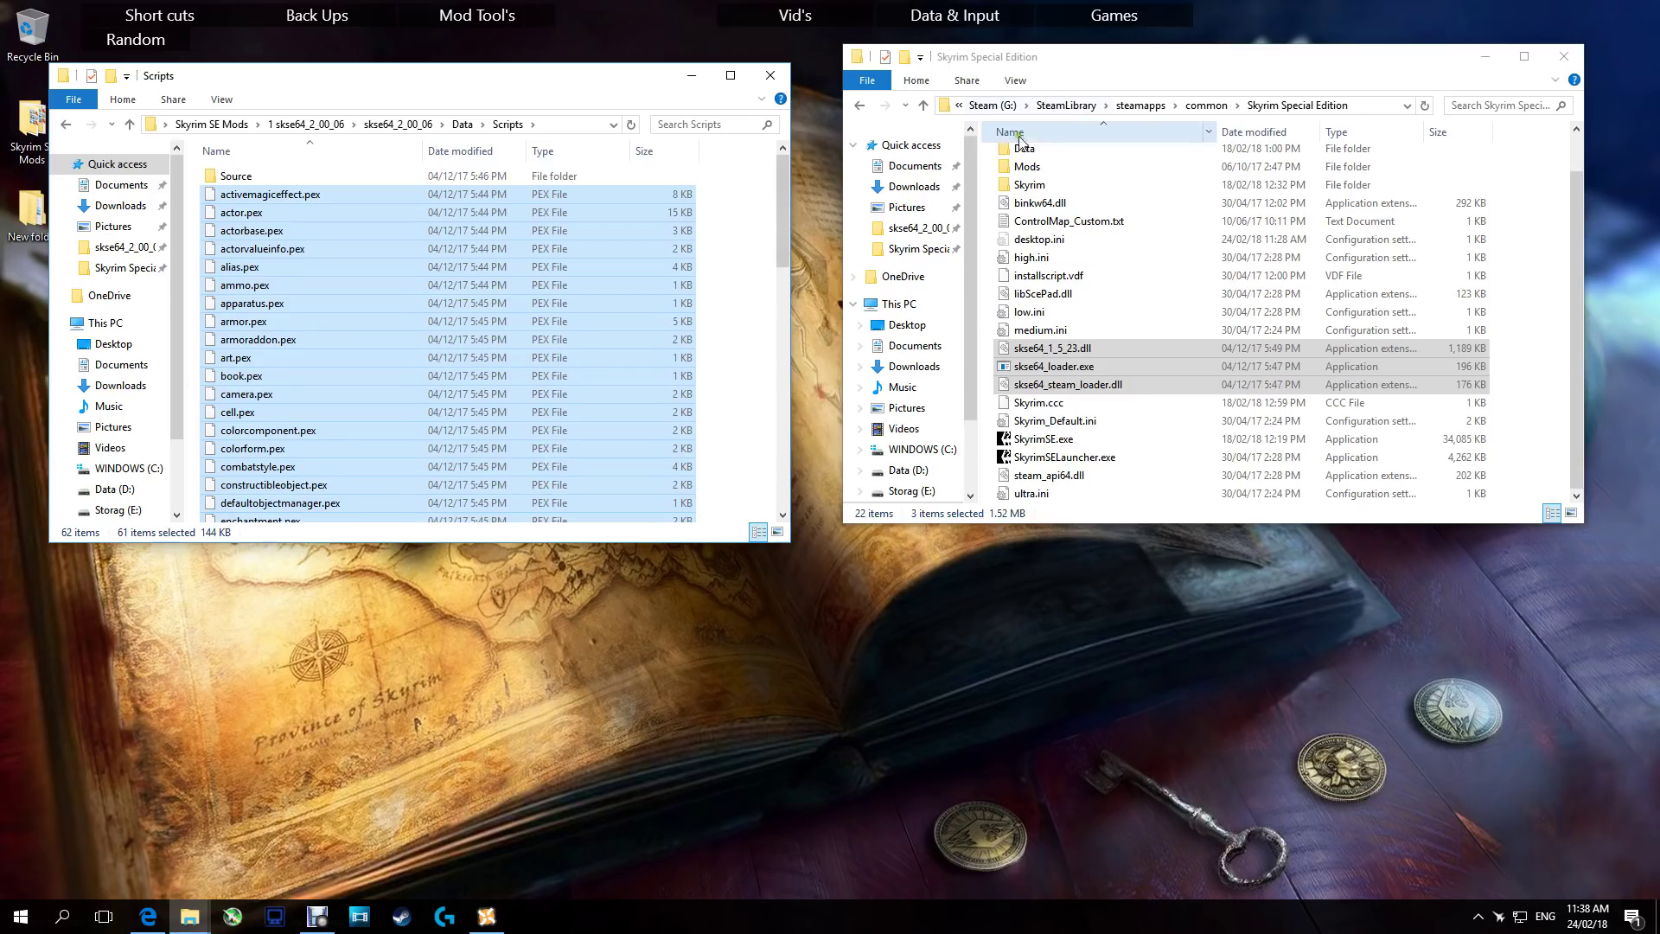
- Open the game's Data > Scripts folder and try to copy the selected .pex files into it
left_click(1039, 150)
double_click(1038, 151)
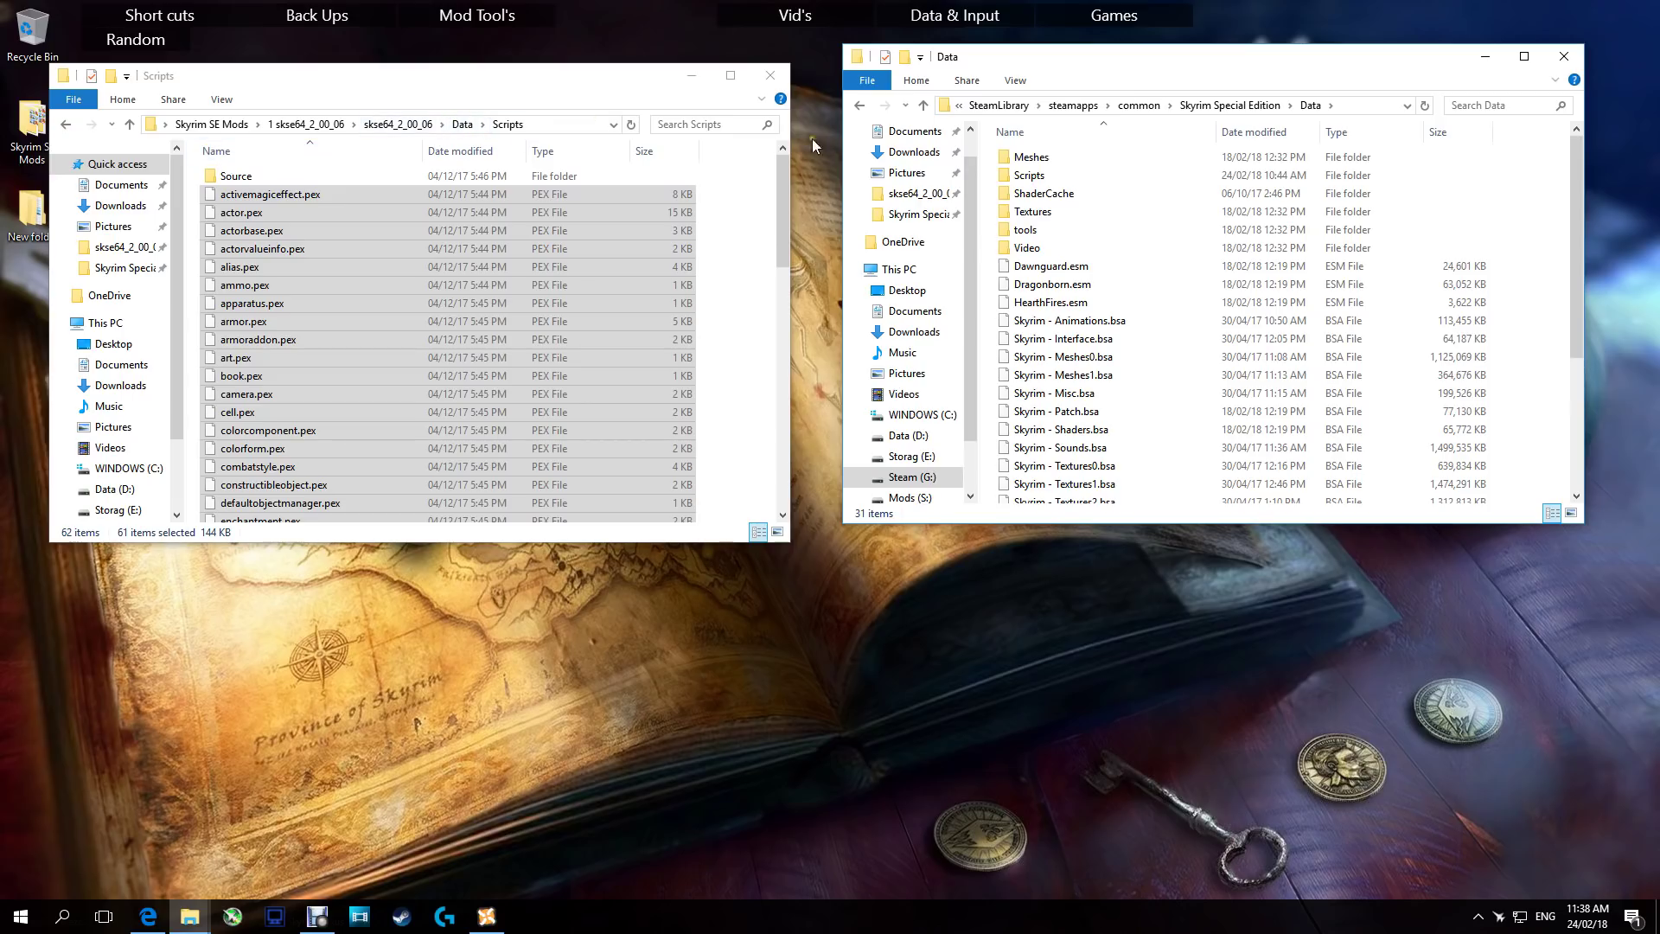
left_click(1030, 177)
double_click(1030, 176)
left_click_drag(271, 207, 852, 235)
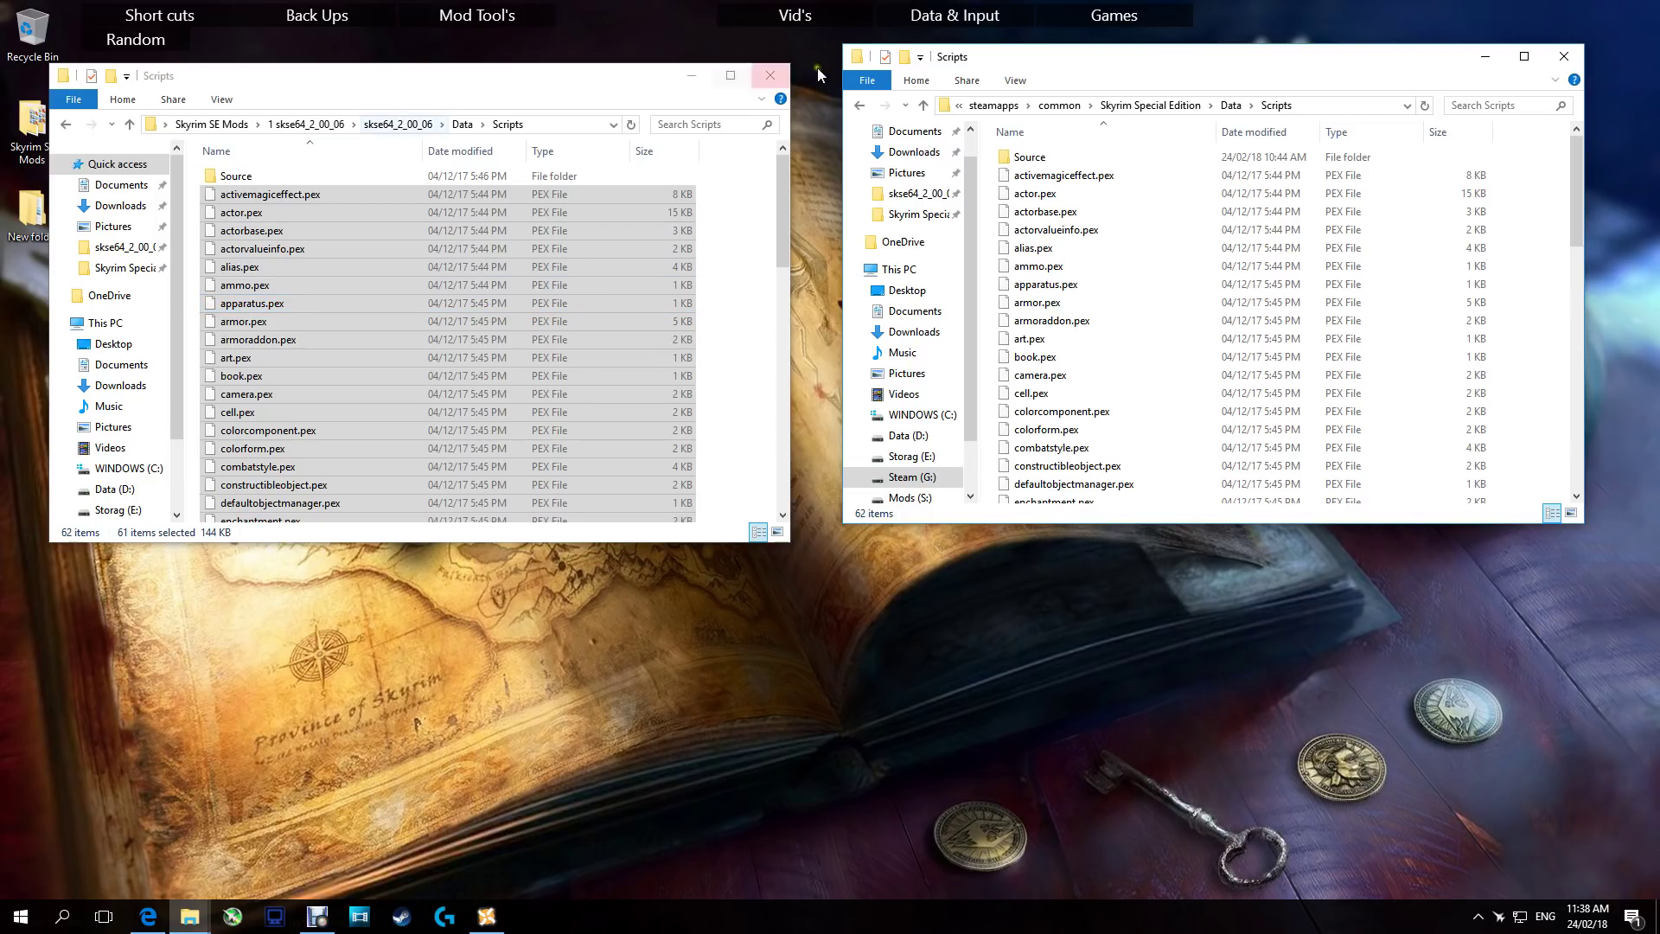
- Go back to the game's Data folder in one window and to the skse64_2_00_06 folder in the other
left_click(861, 106)
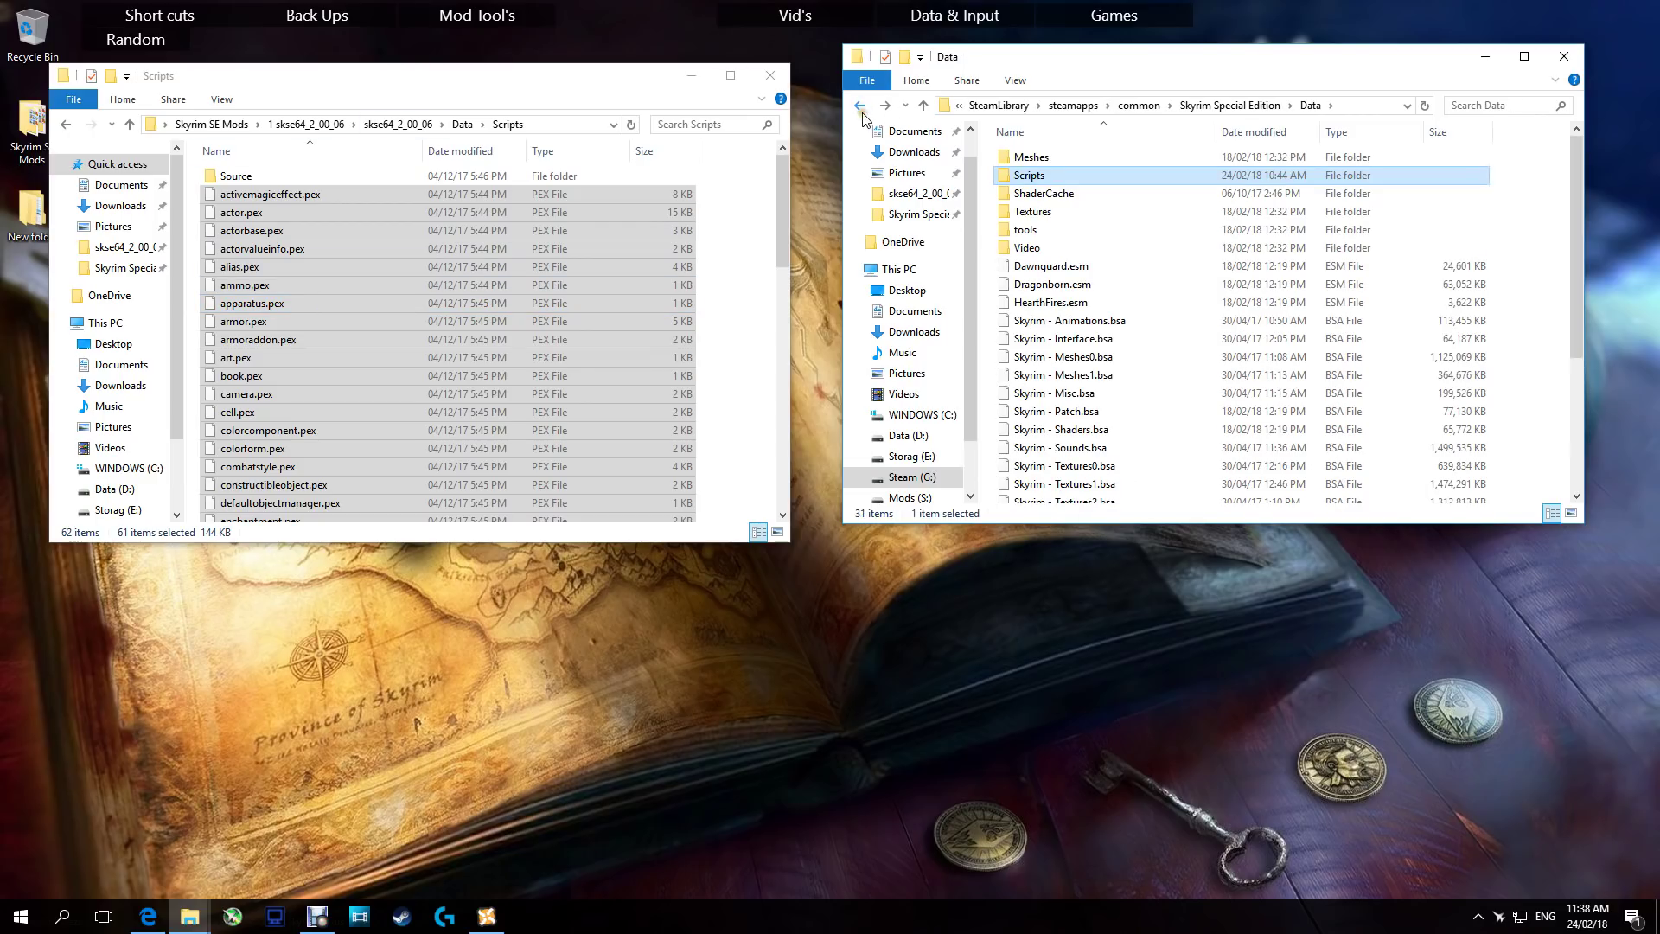
left_click(68, 124)
left_click(67, 125)
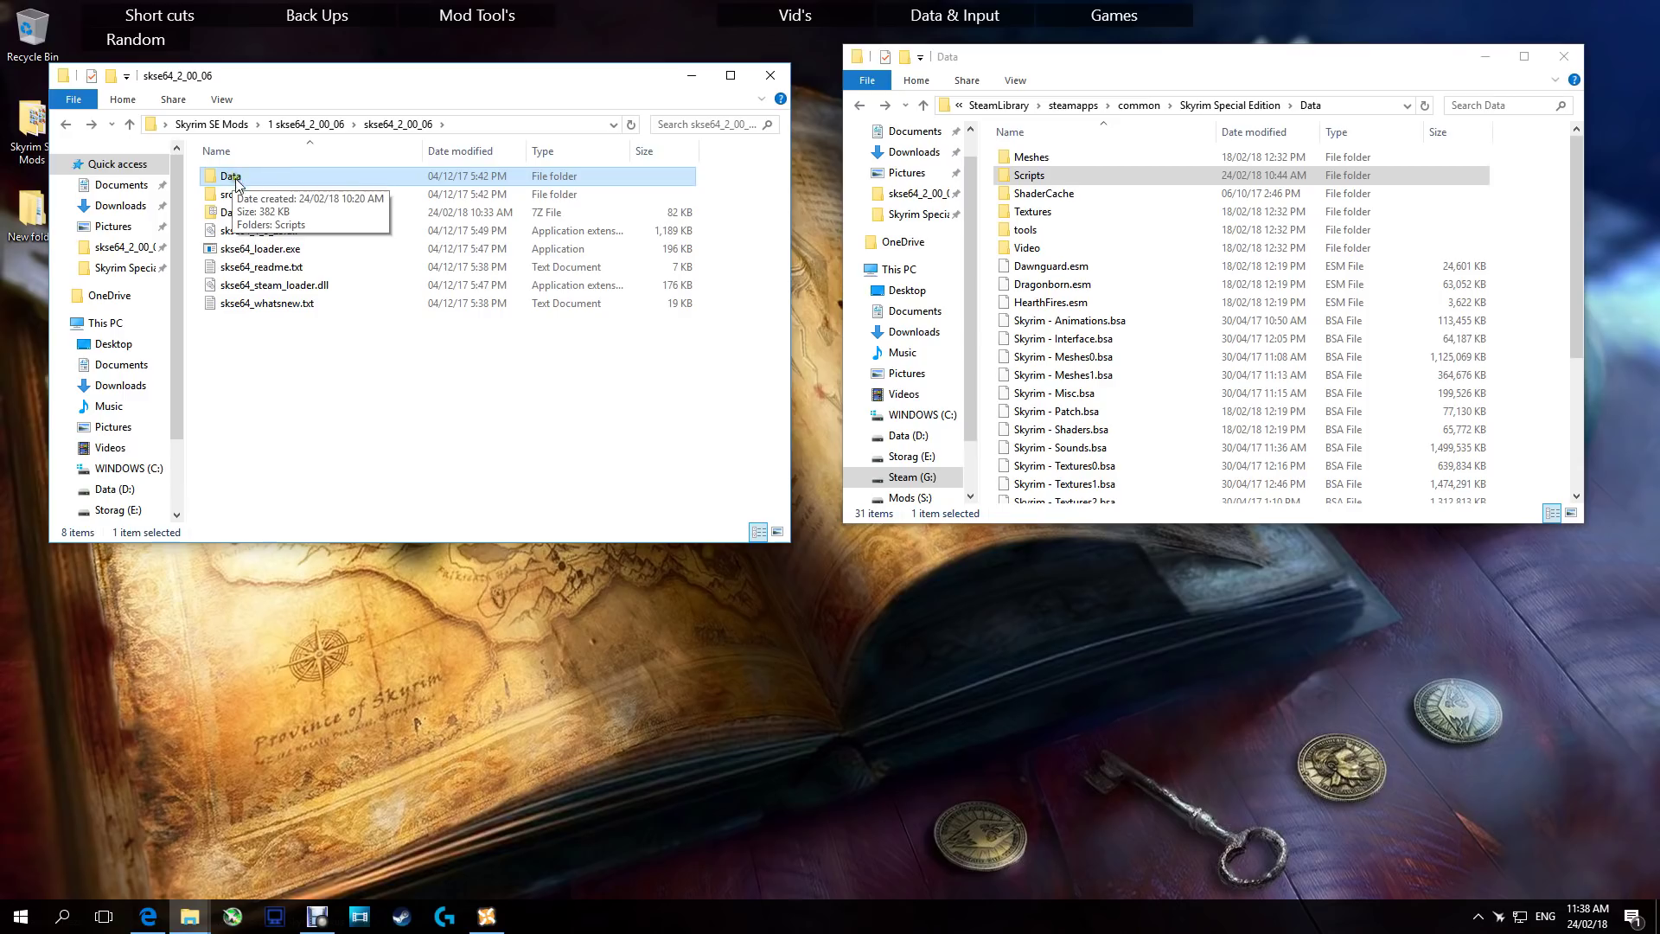
- Review the 7-Zip Add to Archive settings for the SKSE Data folder without creating an archive
right_click(254, 173)
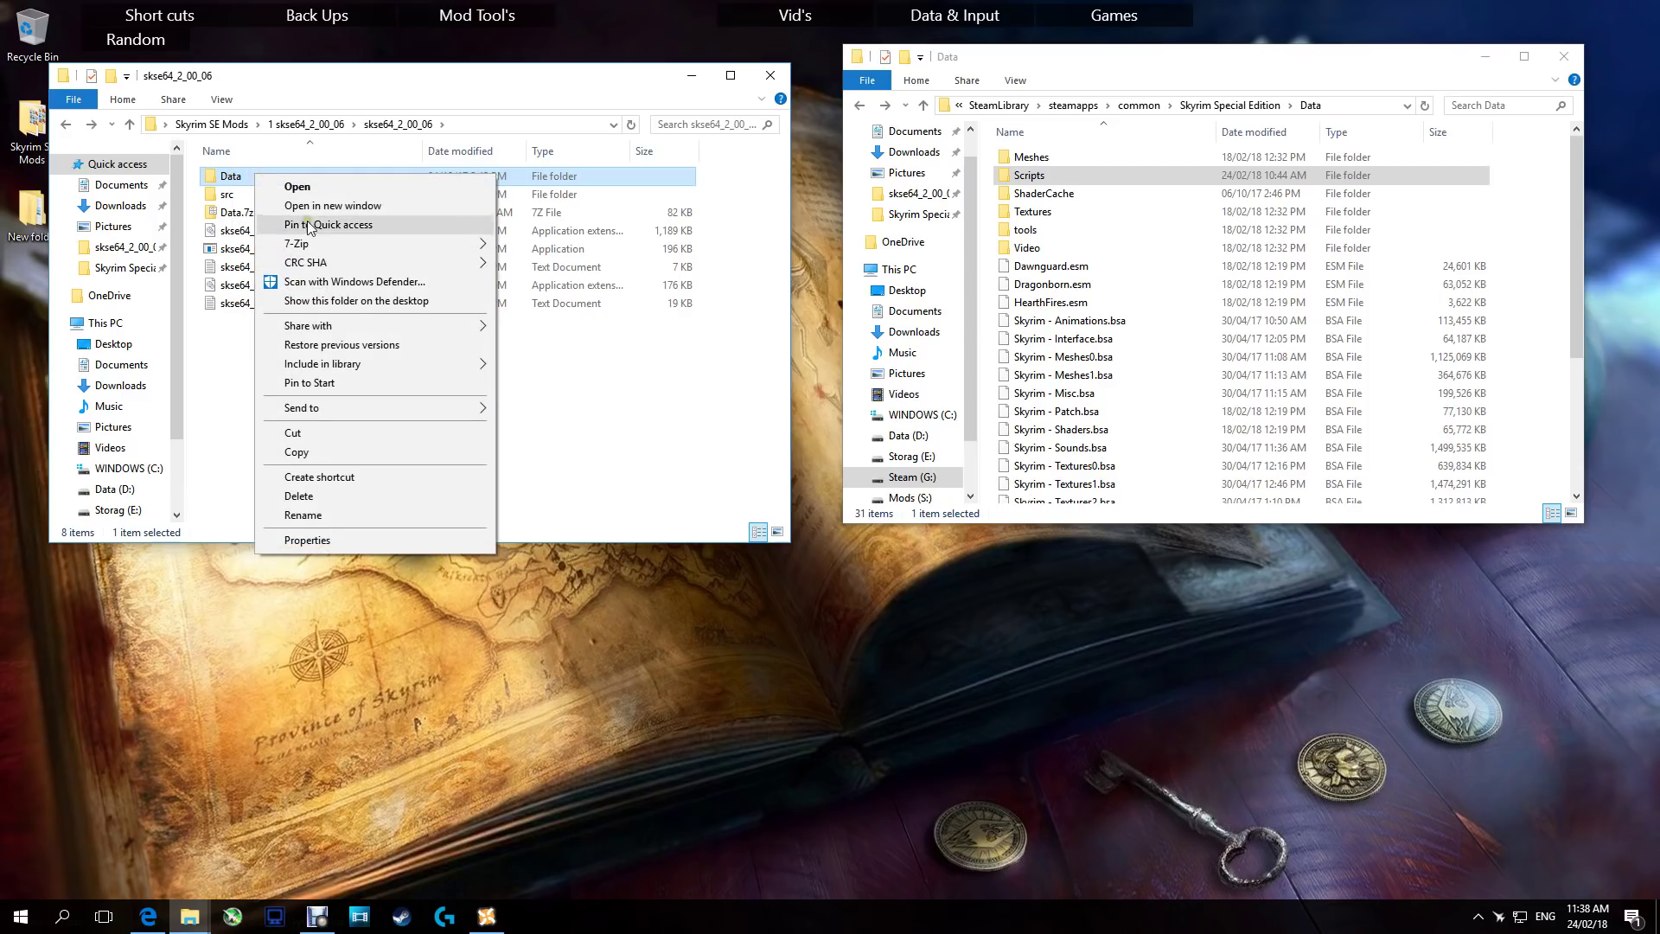
mouse_move(402, 243)
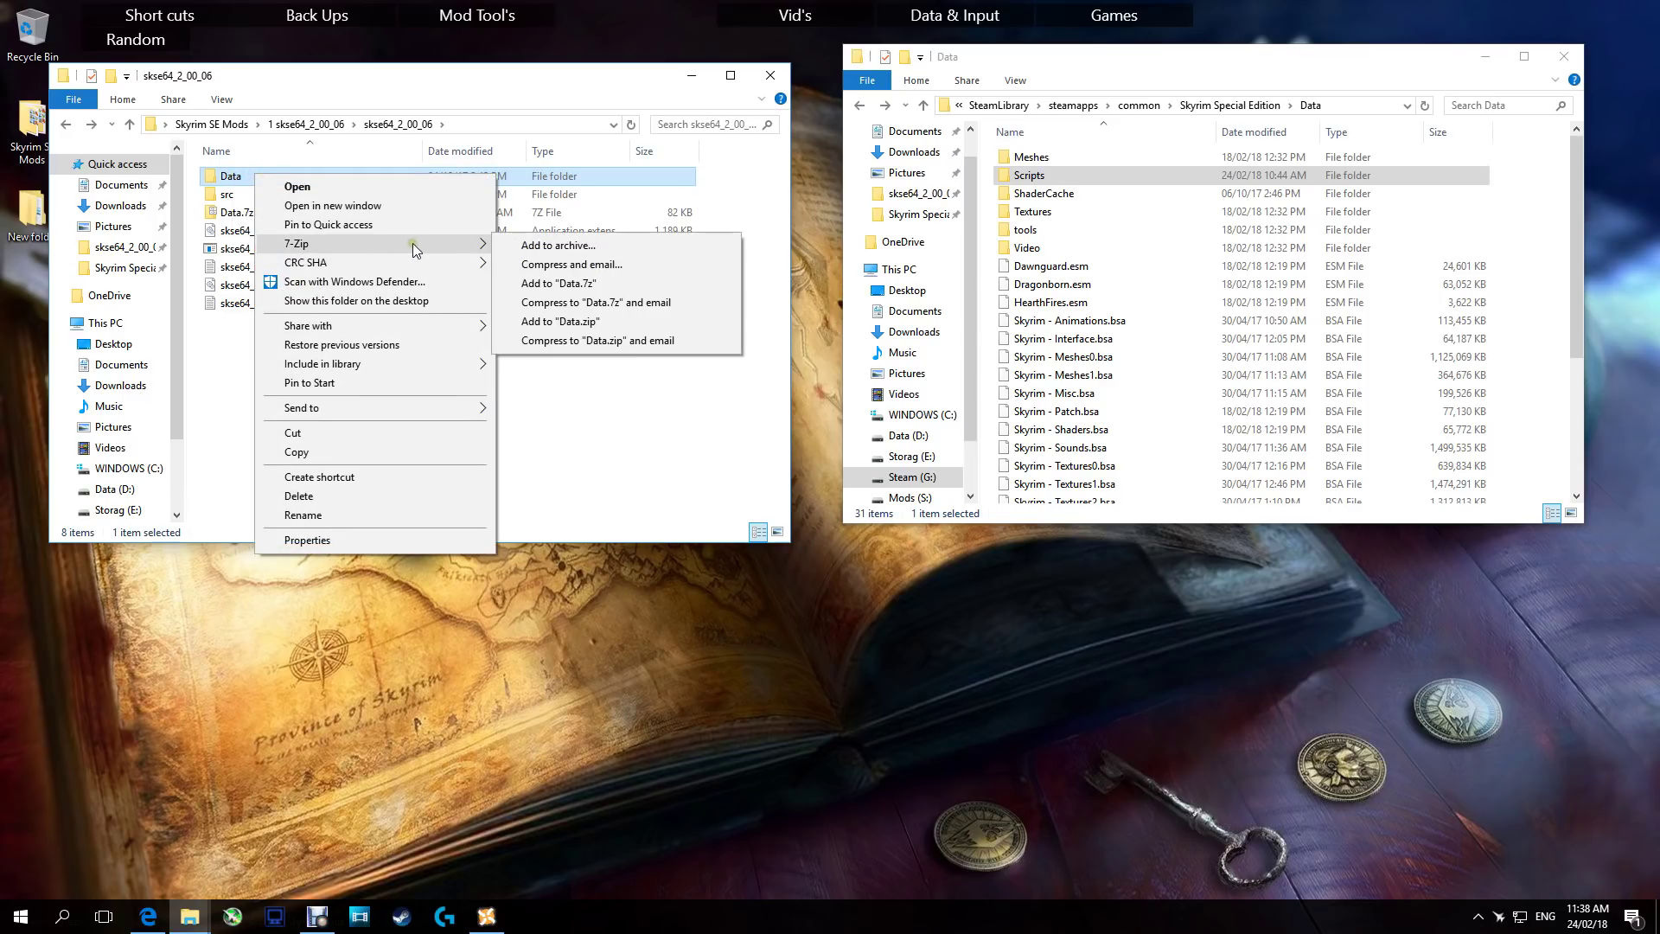
left_click(593, 246)
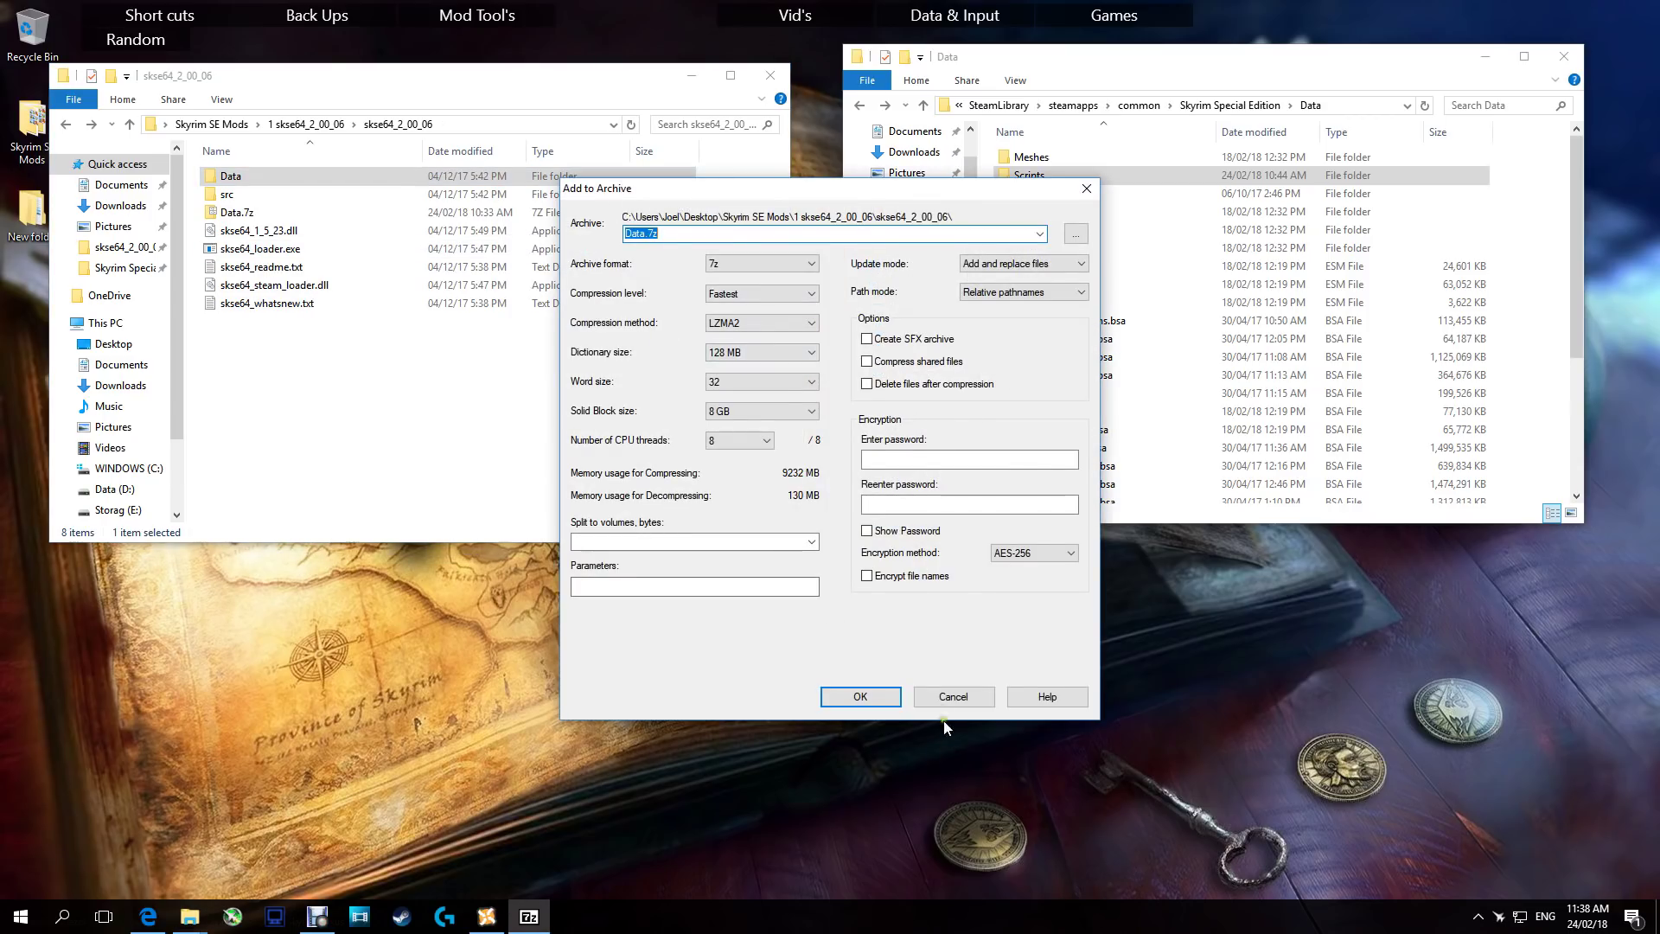
left_click(1087, 189)
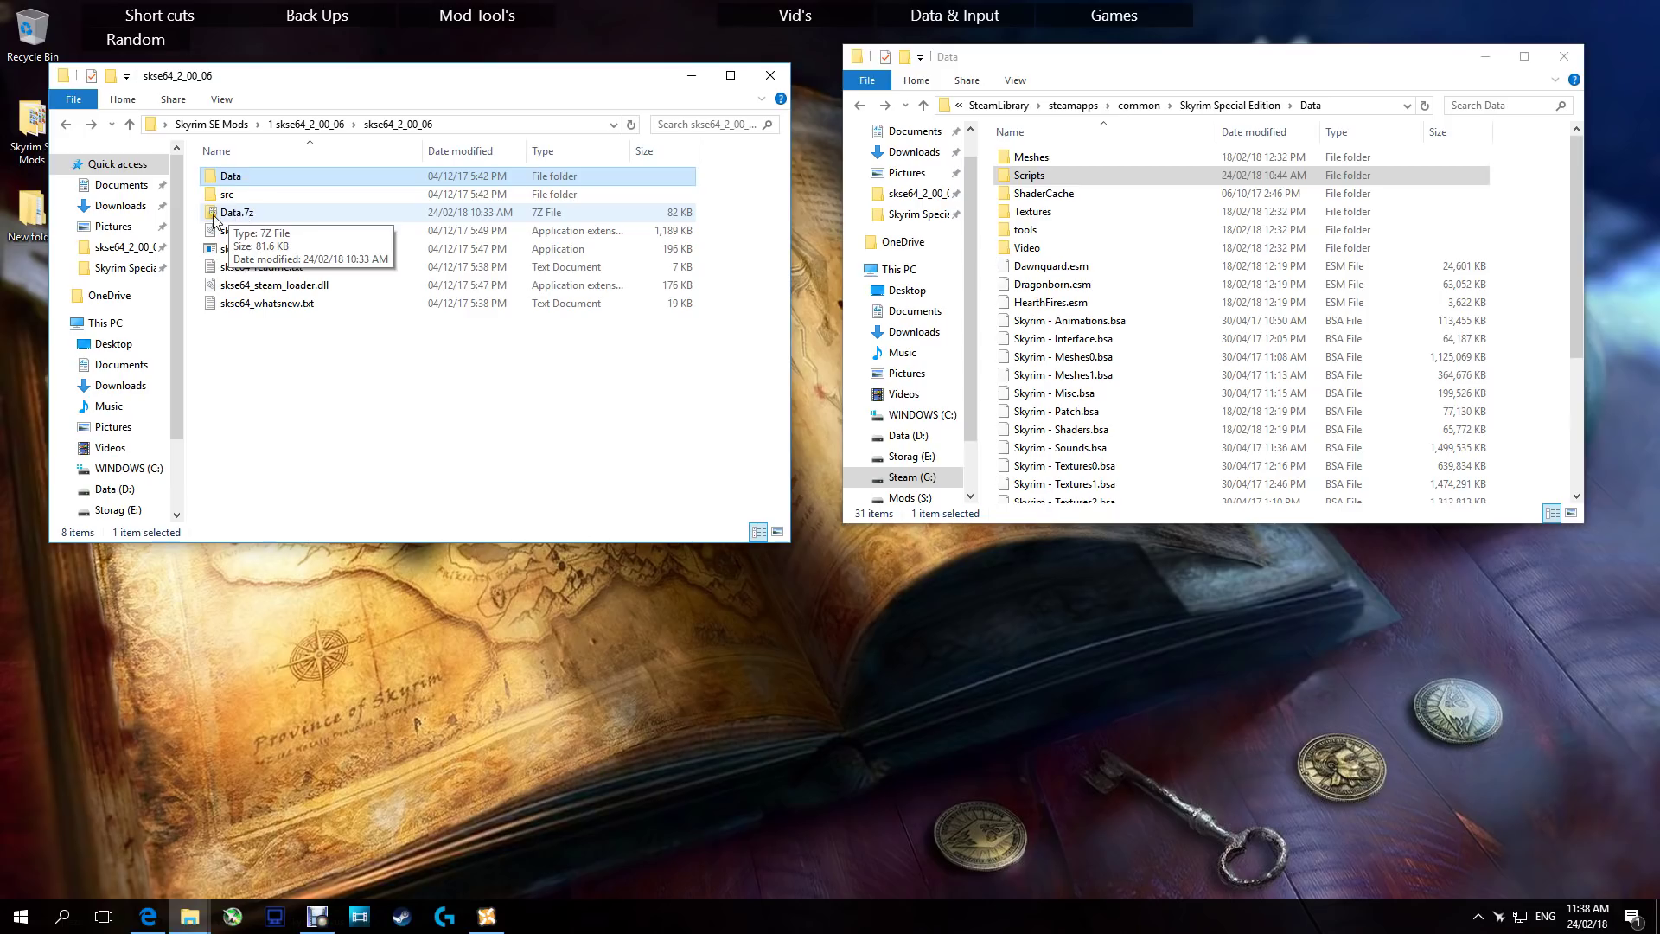
right_click(248, 217)
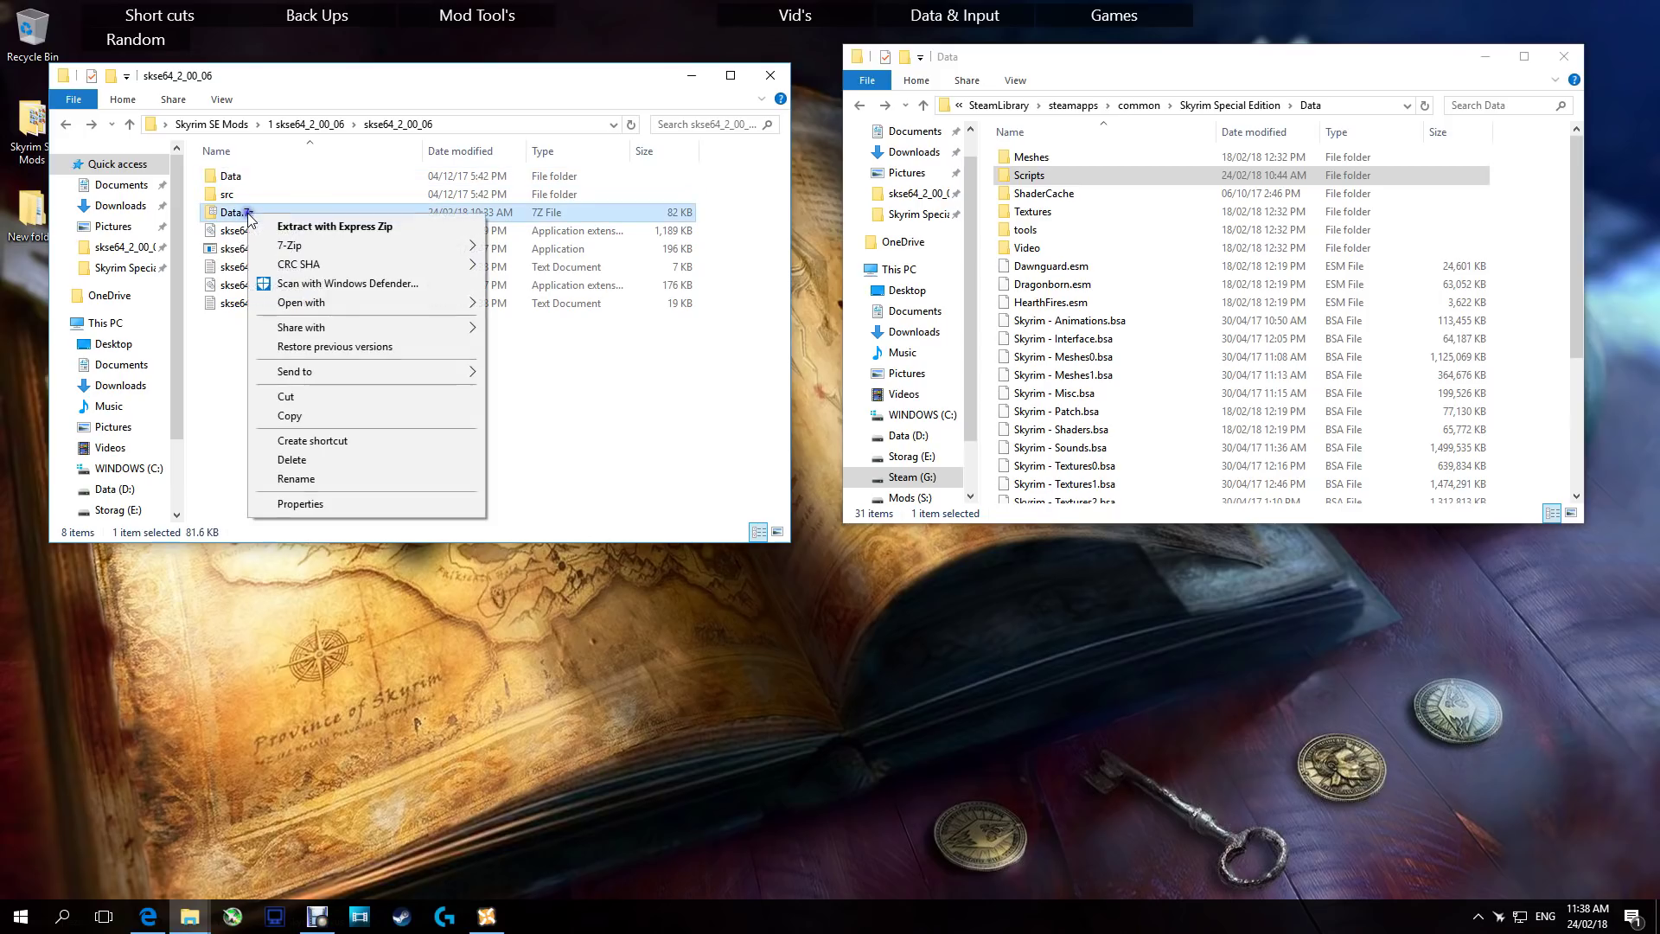
left_click(218, 378)
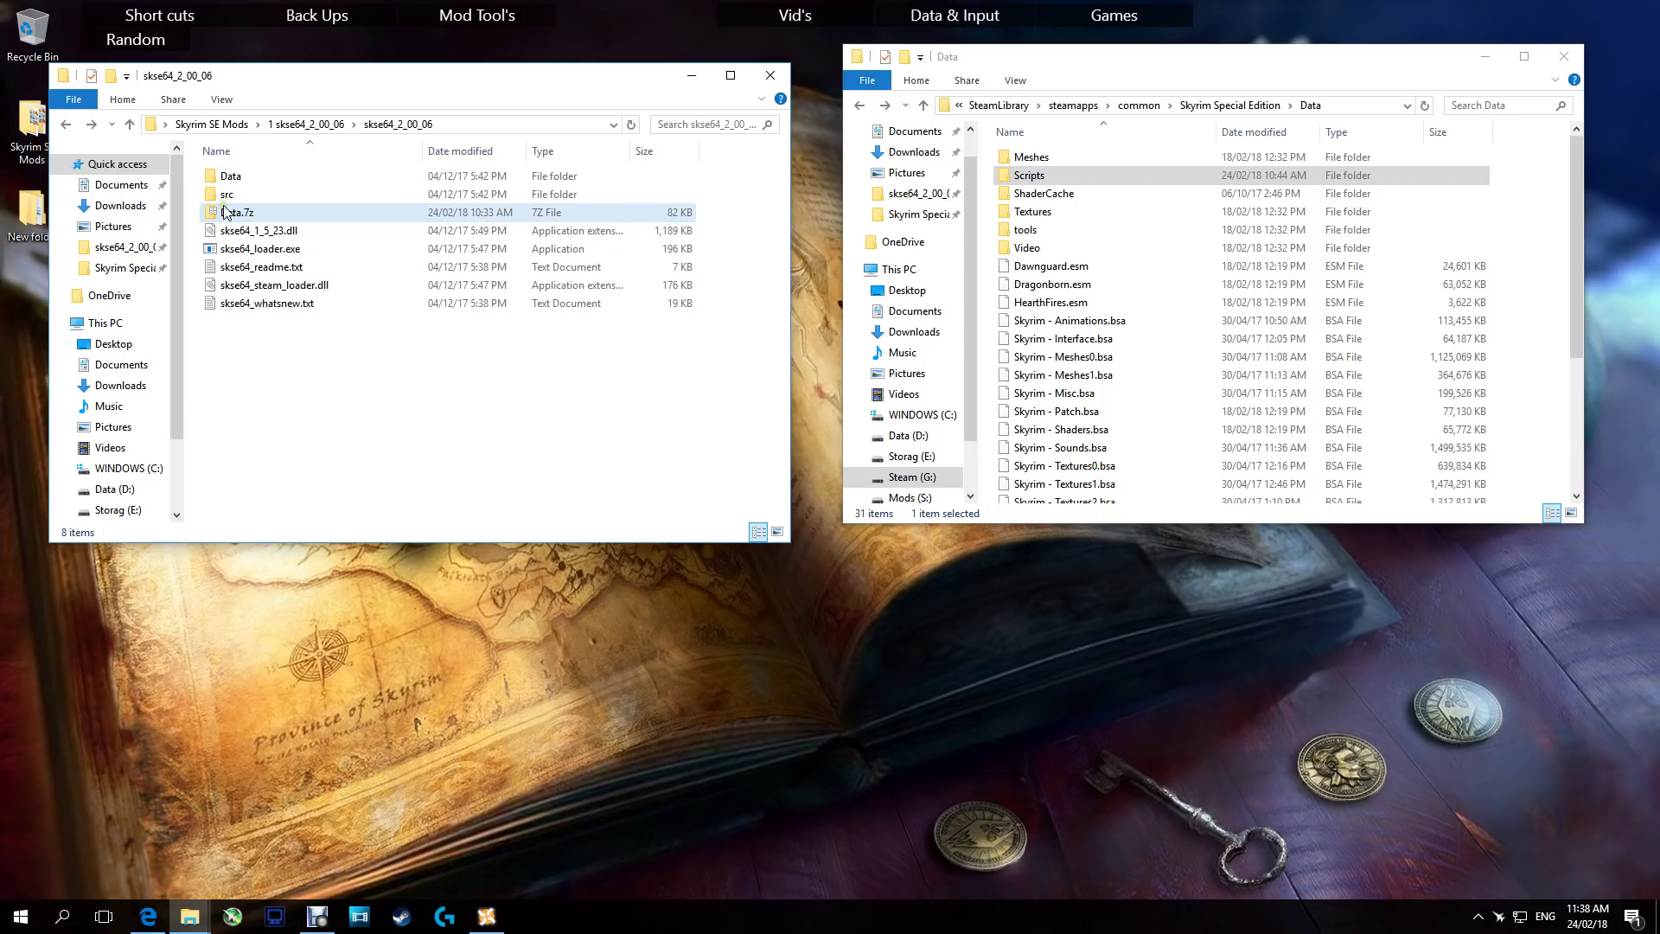
- Switch to Nexus Mod Manager, add Data.7z from the skse64_2_00_06 folder to its mod list and activate the Data mod
left_click(489, 915)
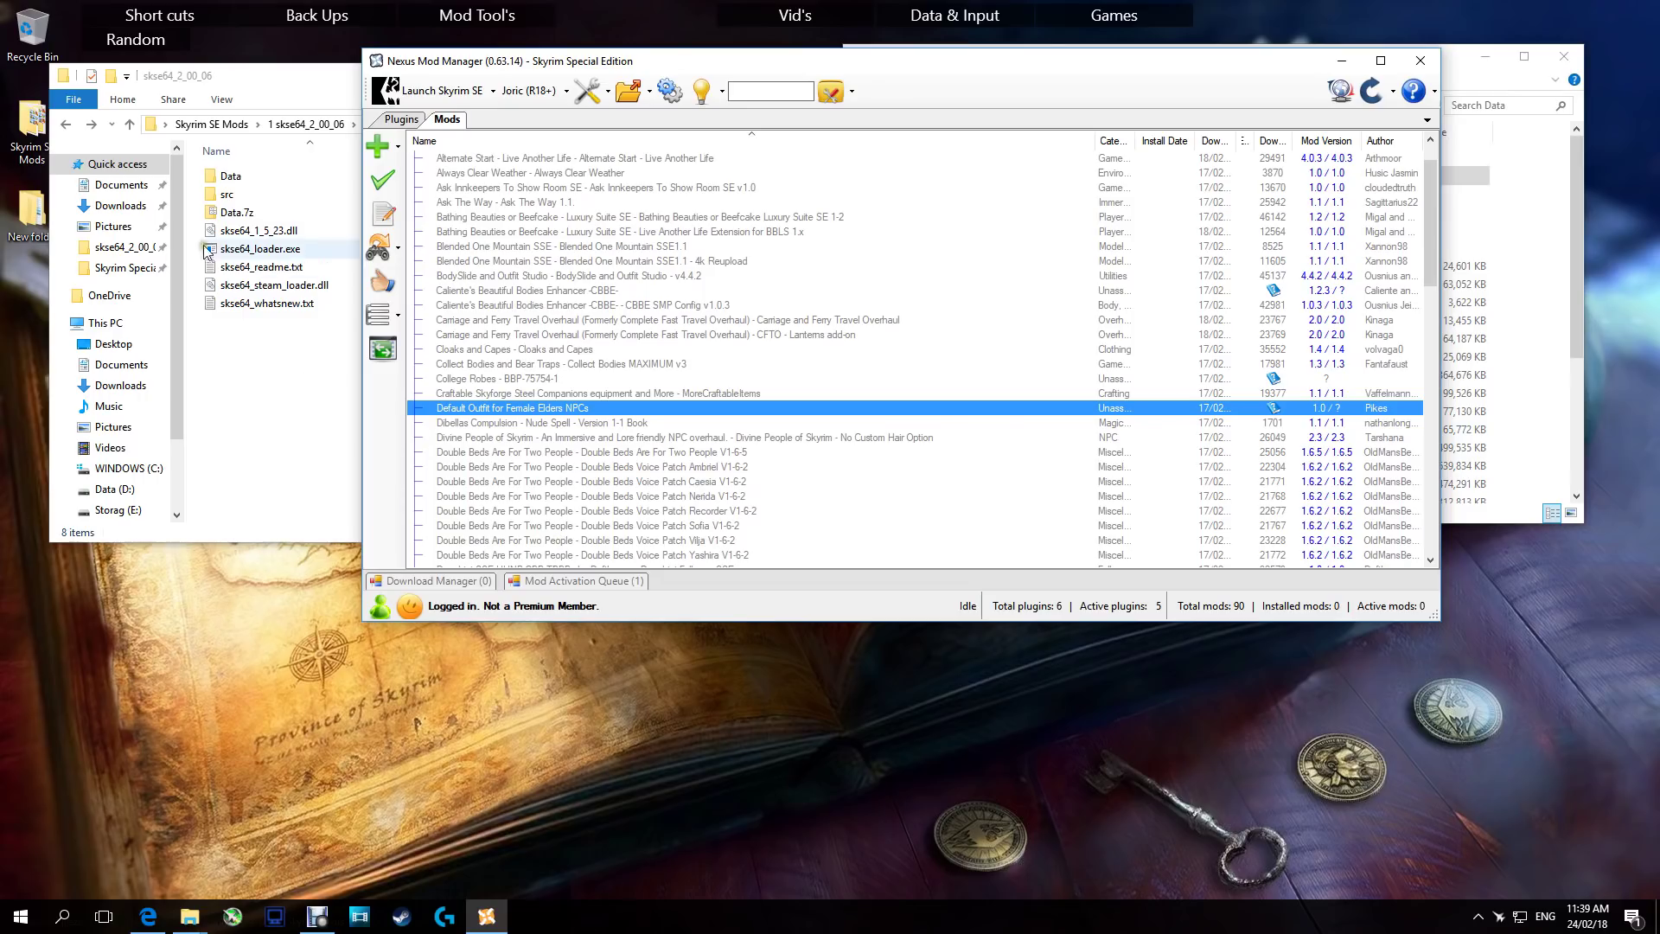
left_click_drag(217, 216, 843, 397)
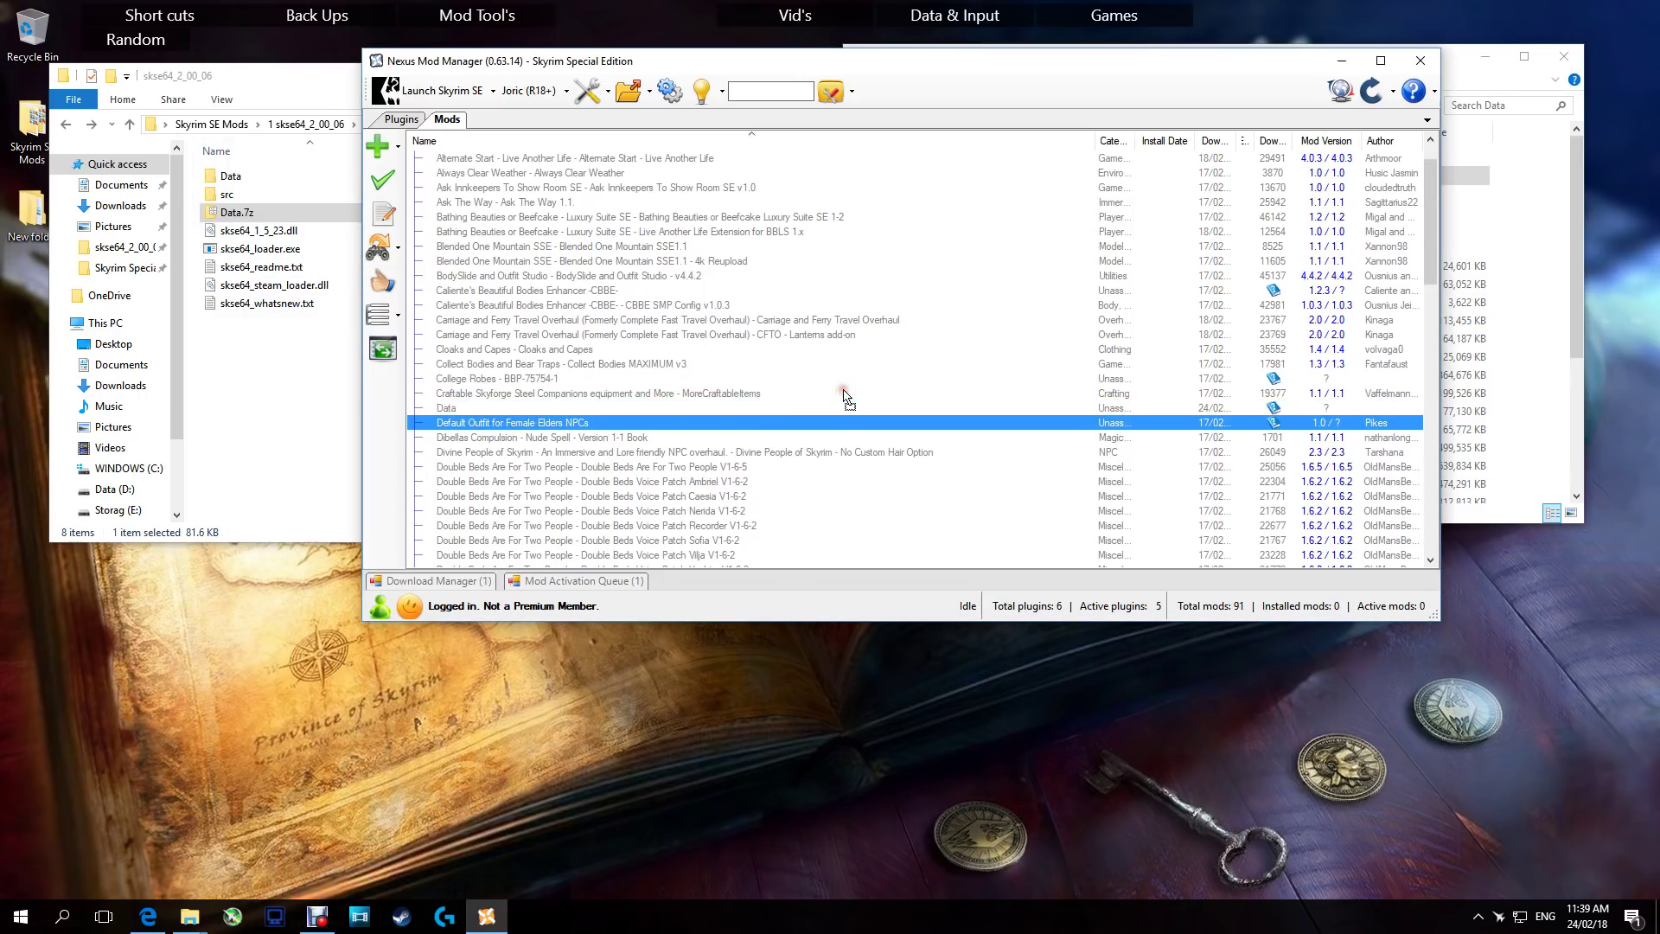
left_click(484, 407)
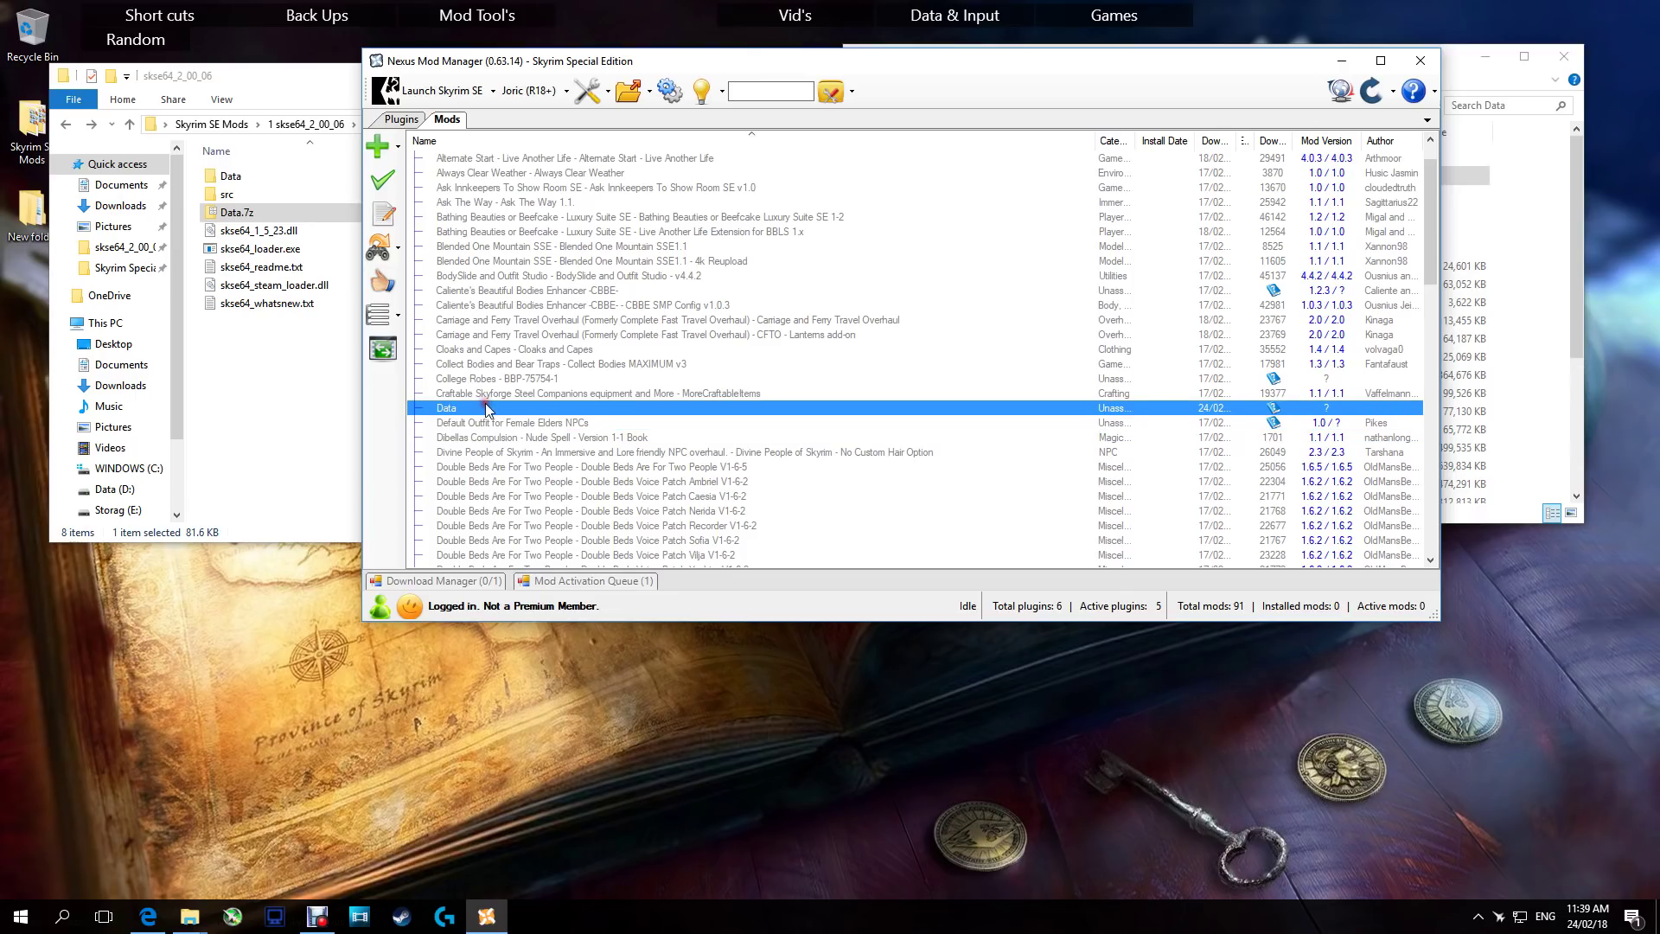
left_click(385, 147)
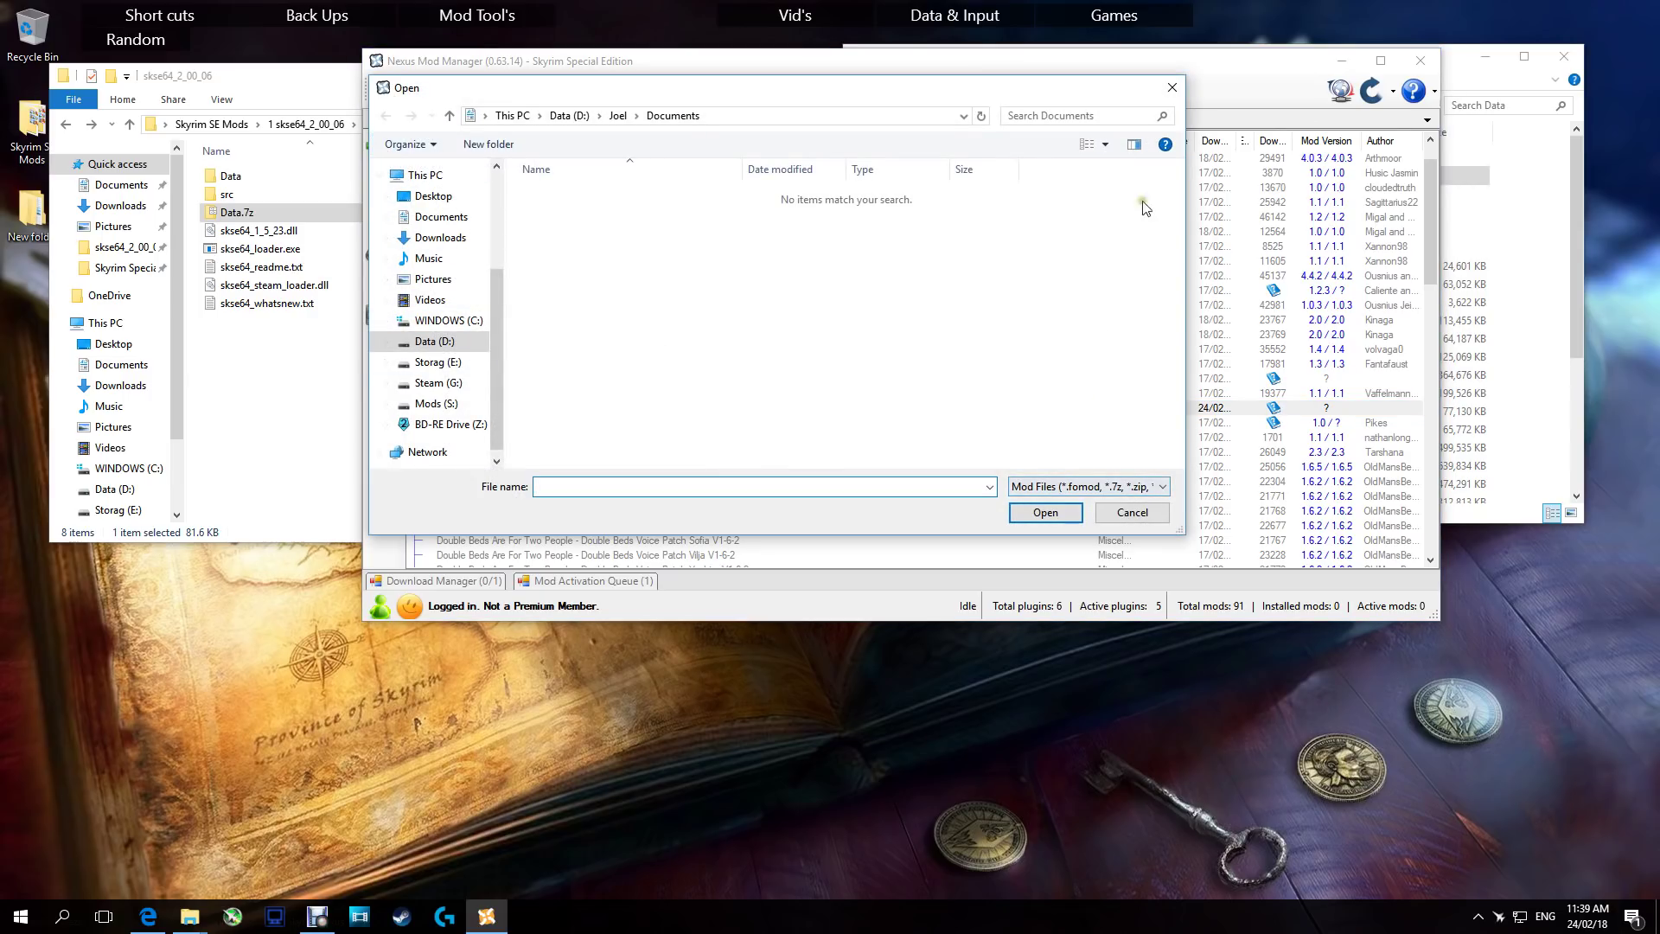
left_click(1169, 81)
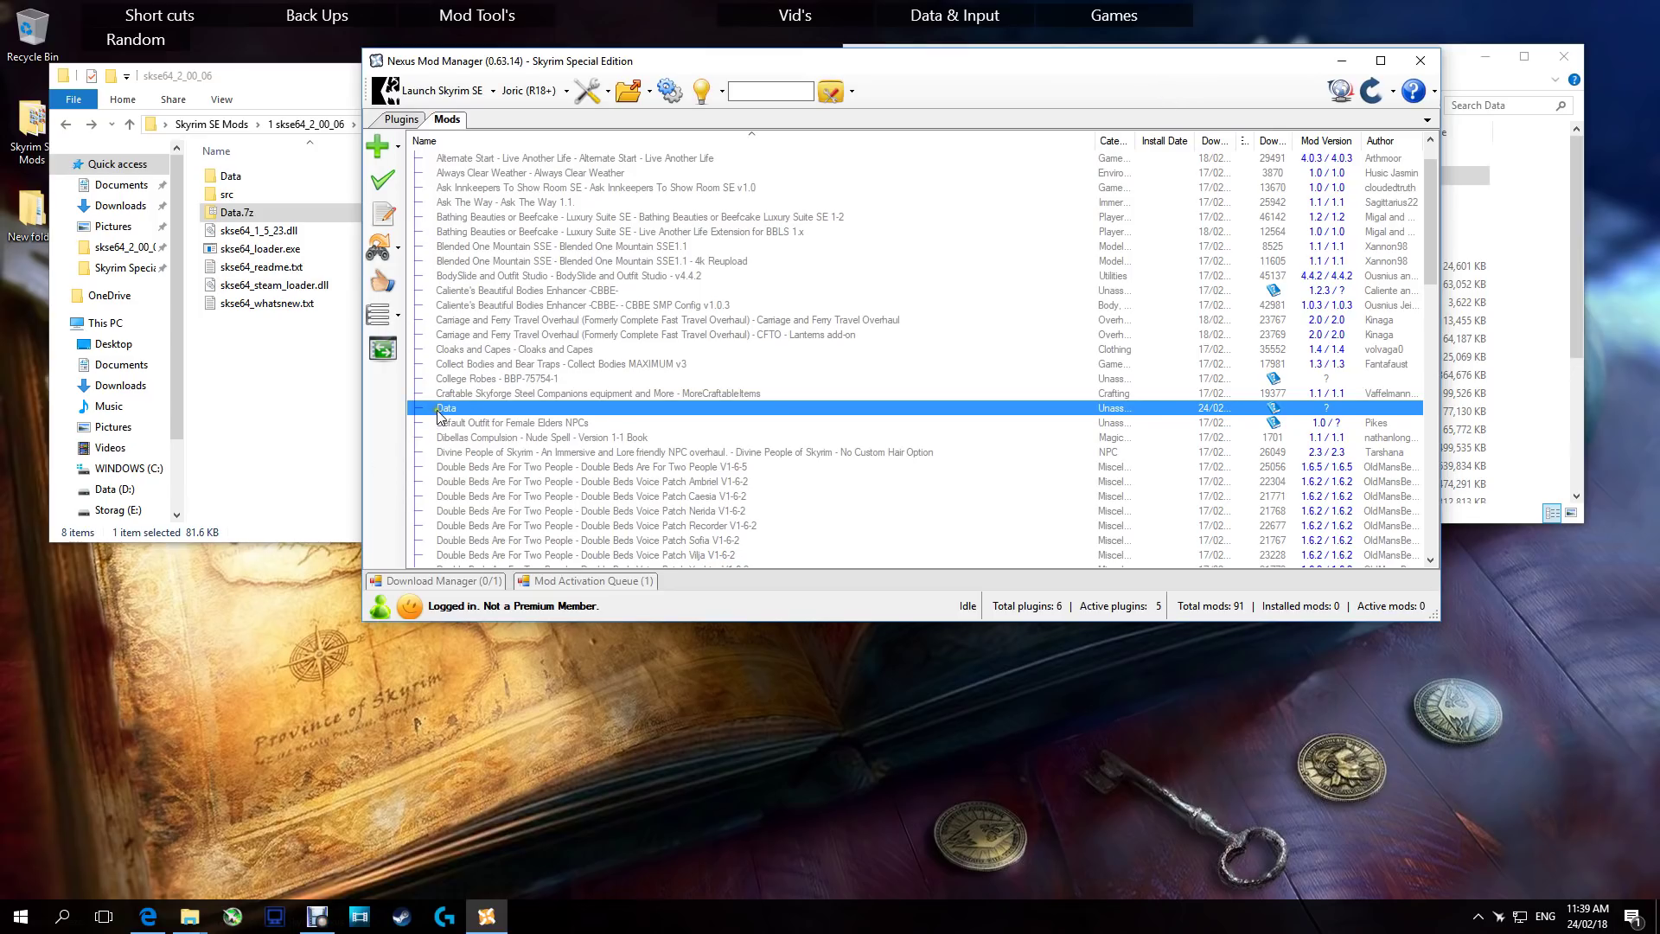
left_click(381, 173)
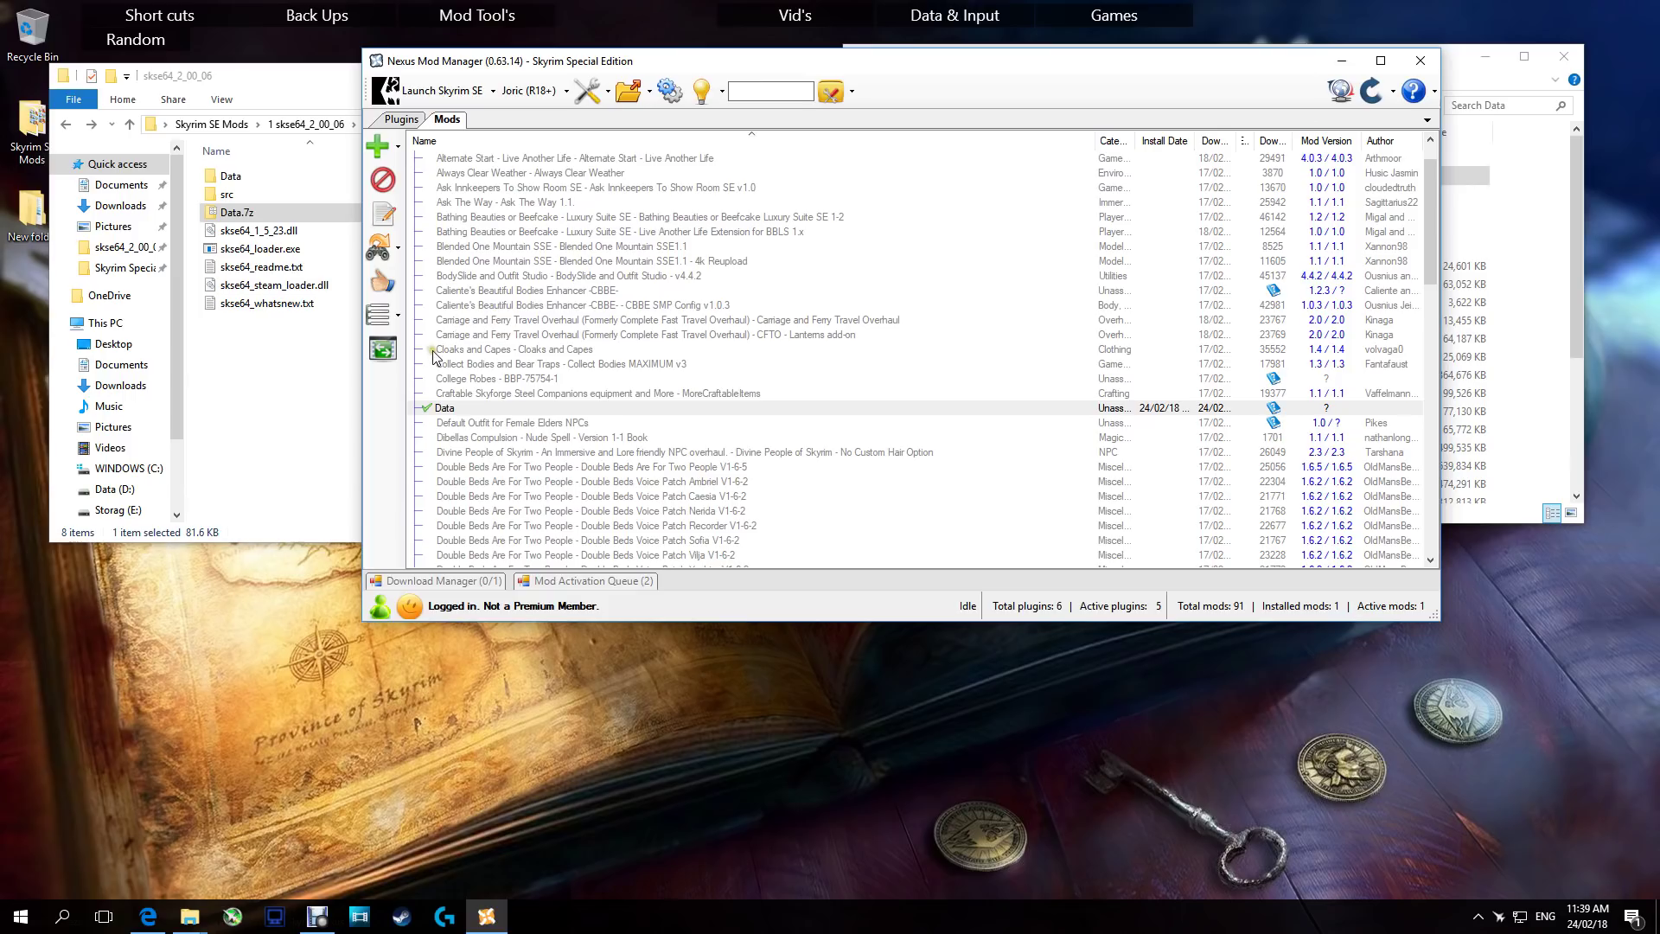
- Examine the script files in Data > Scripts inside skse64_2_00_06, and return to the skse64_2_00_06 folder
left_click(270, 372)
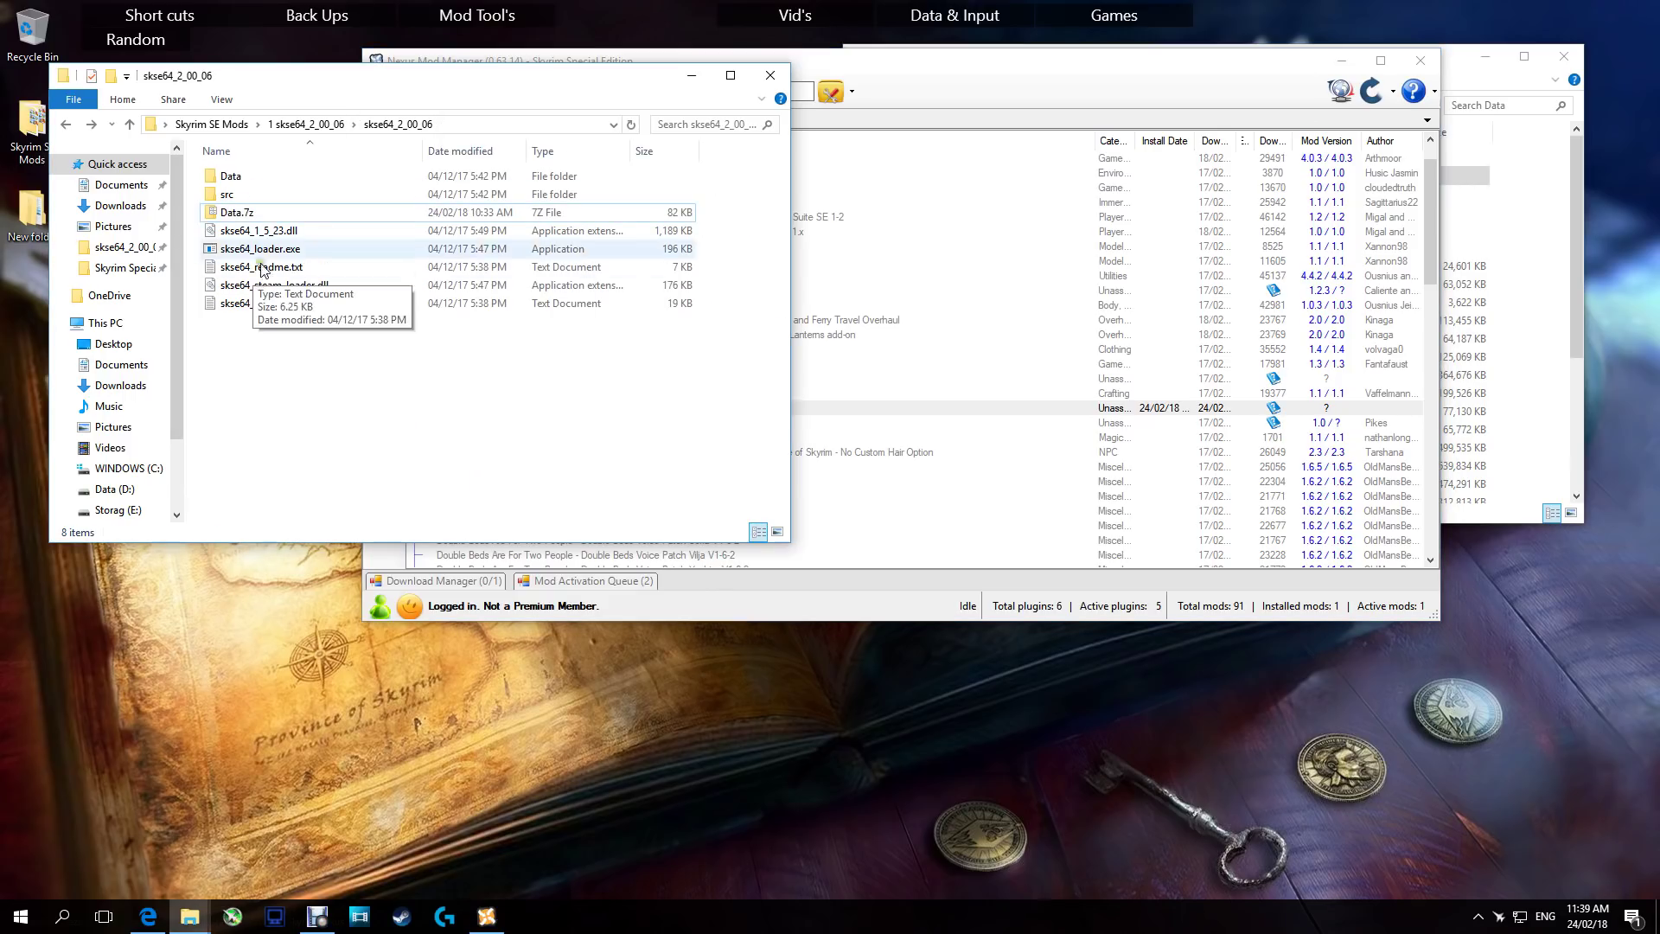
left_click(221, 211)
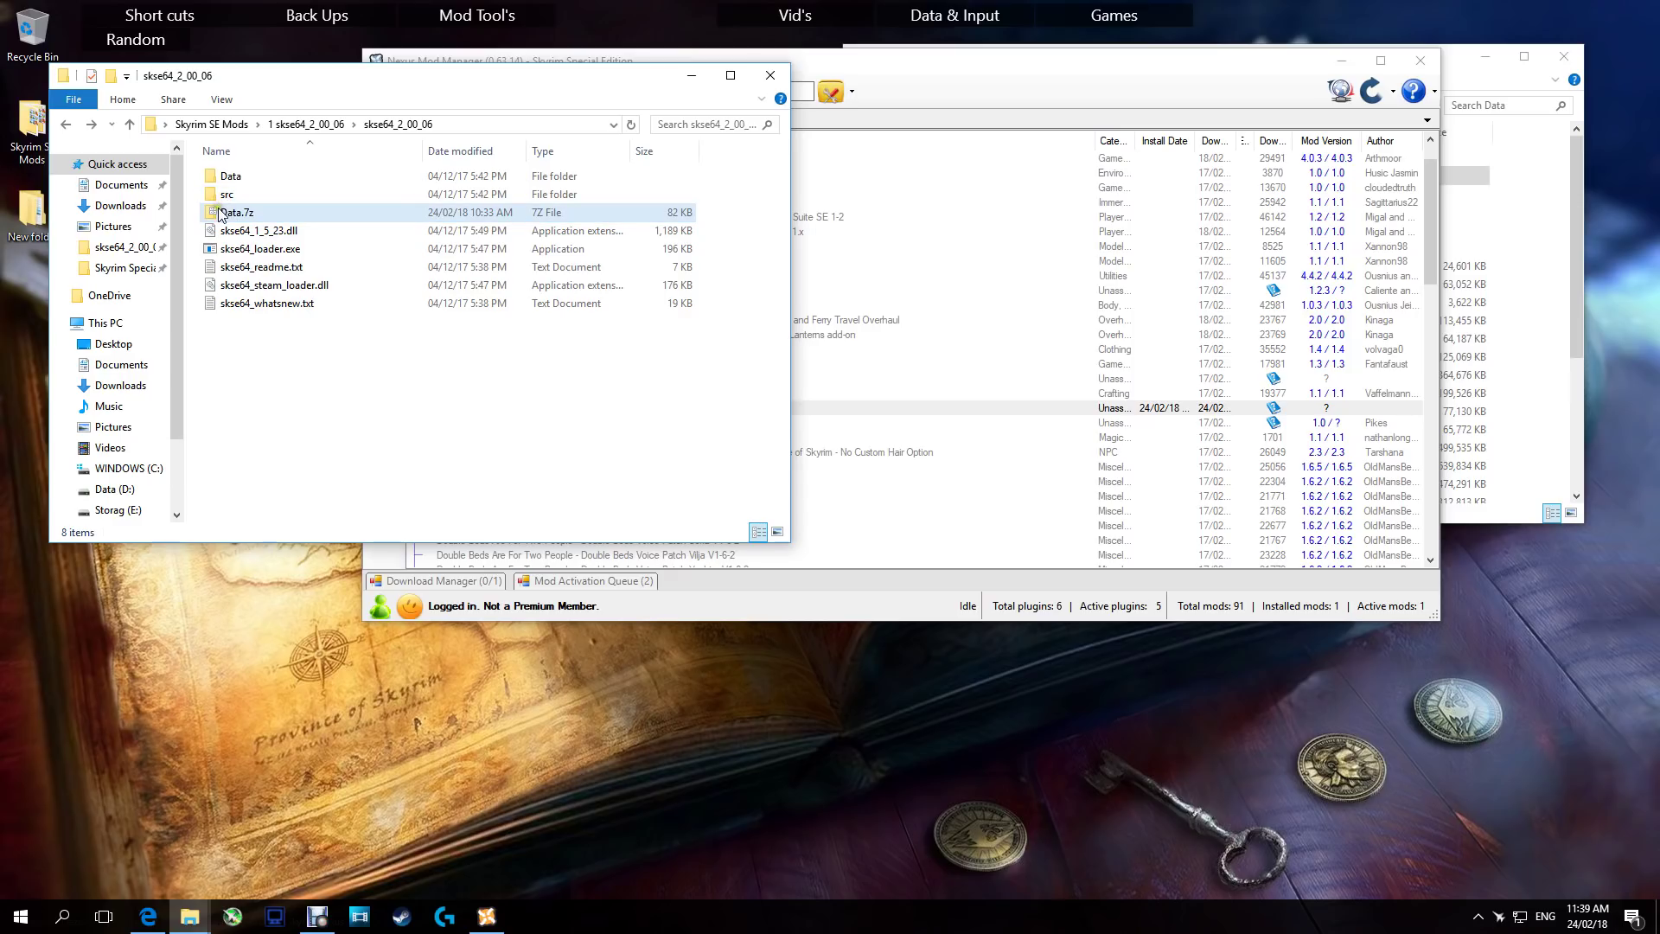
left_click(904, 62)
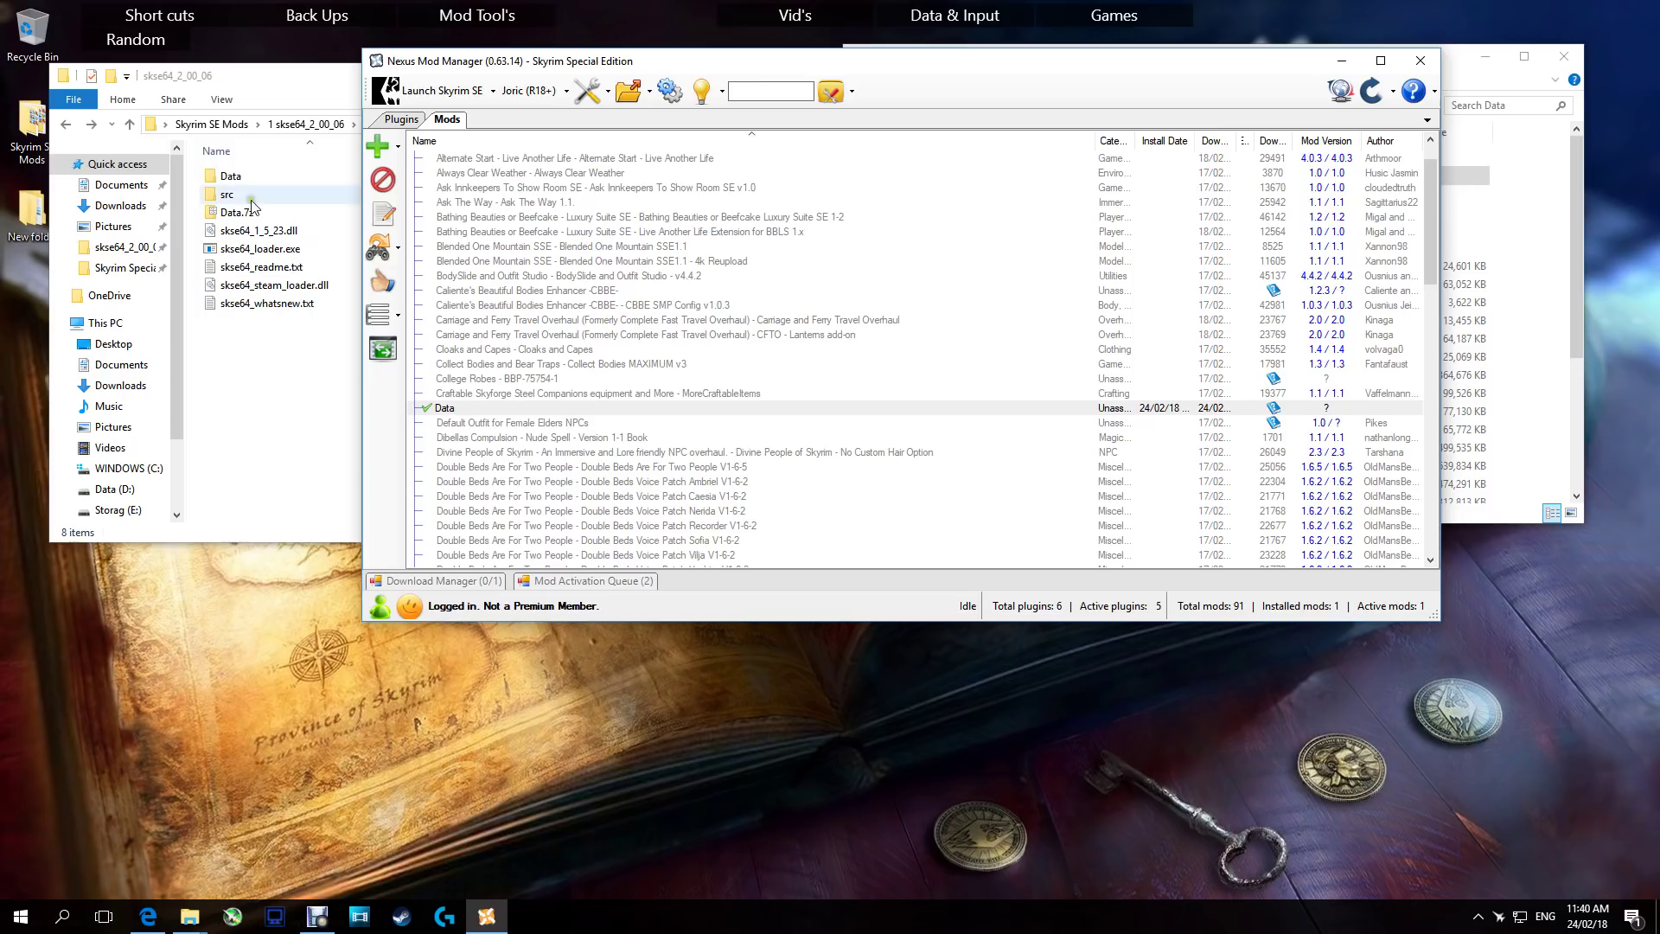
double_click(230, 176)
left_click(234, 178)
double_click(233, 178)
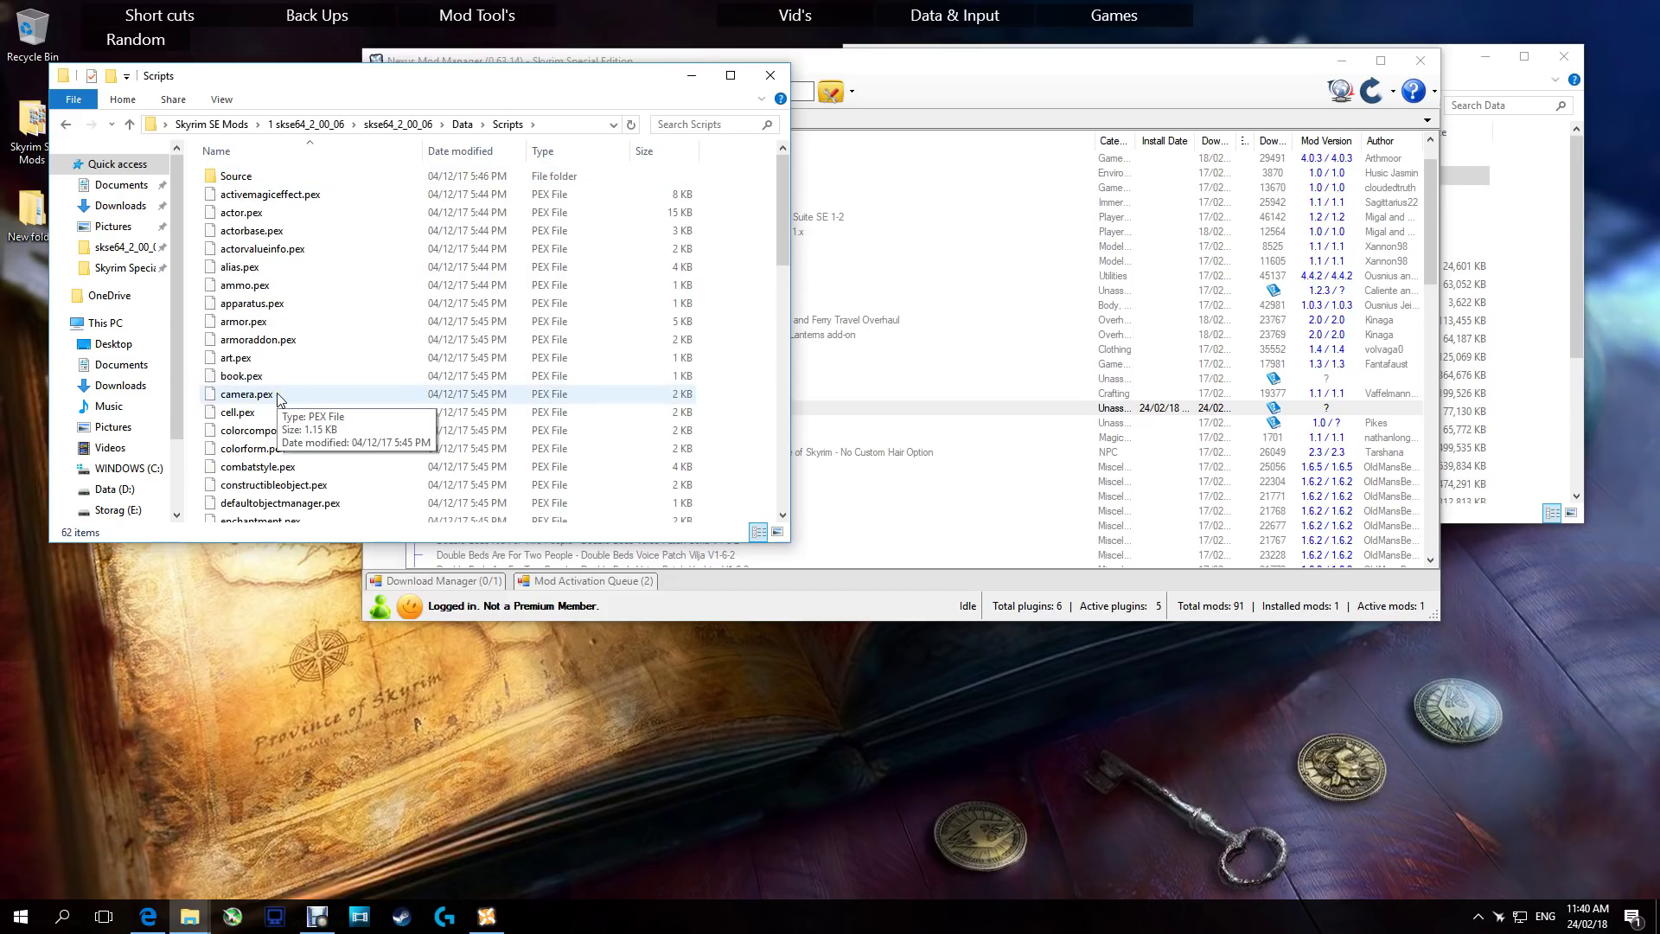
left_click(66, 127)
left_click(67, 129)
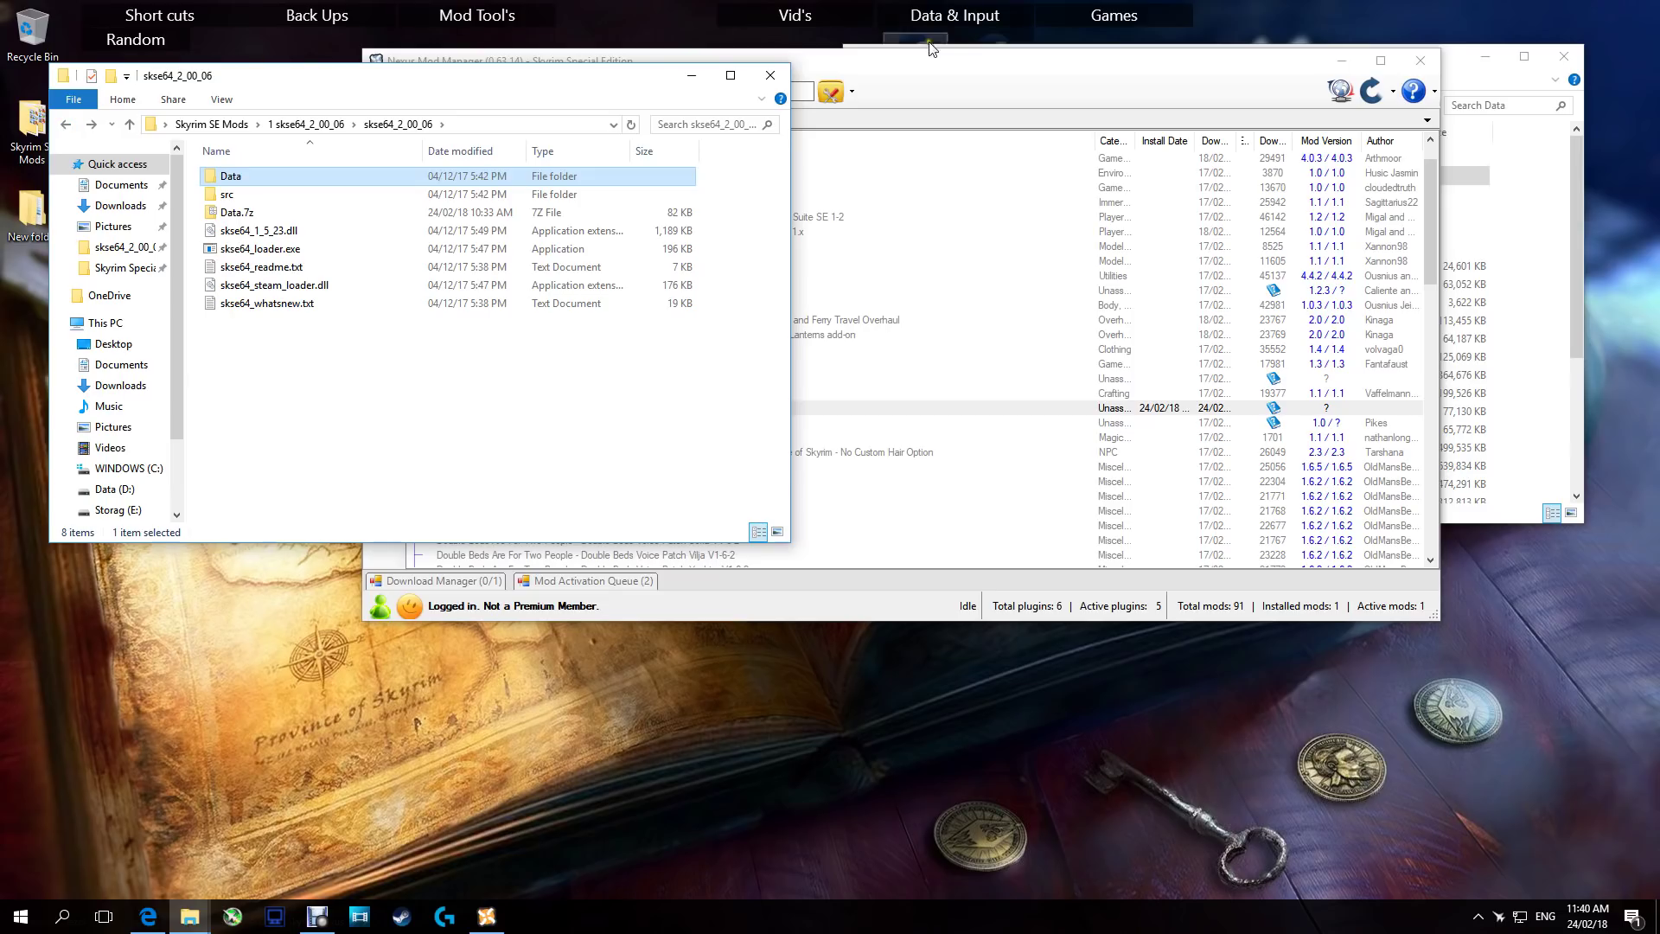
- Minimize Nexus Mod Manager and check the installed script files in the game's Data > Scripts folder
left_click(934, 68)
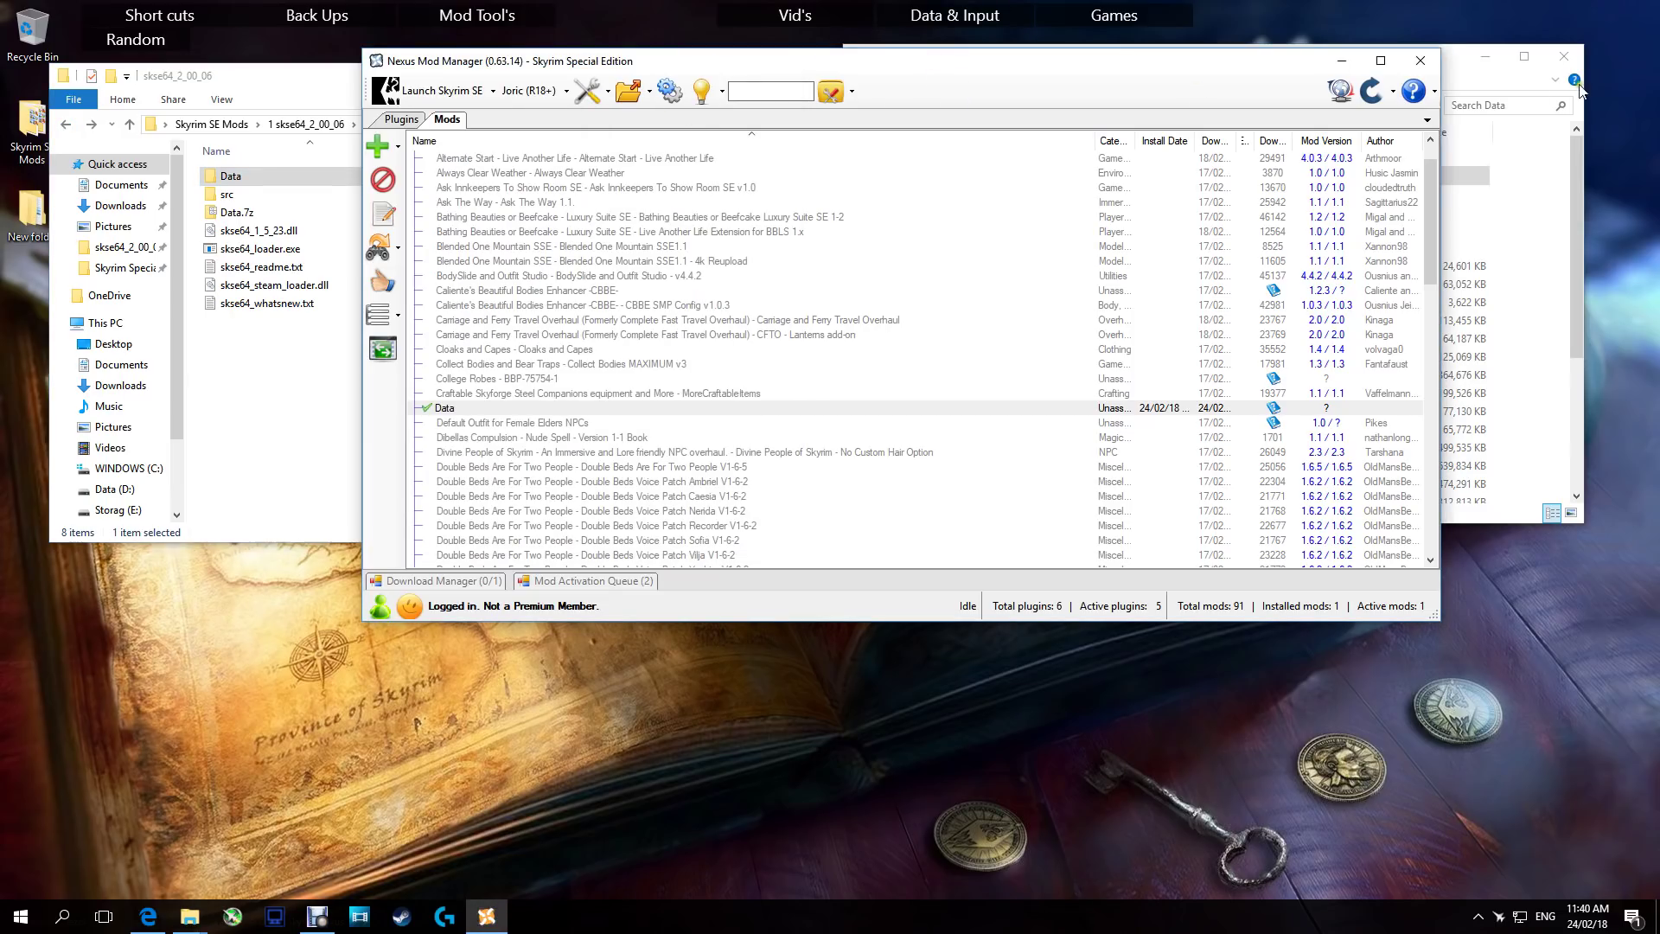
left_click(1339, 66)
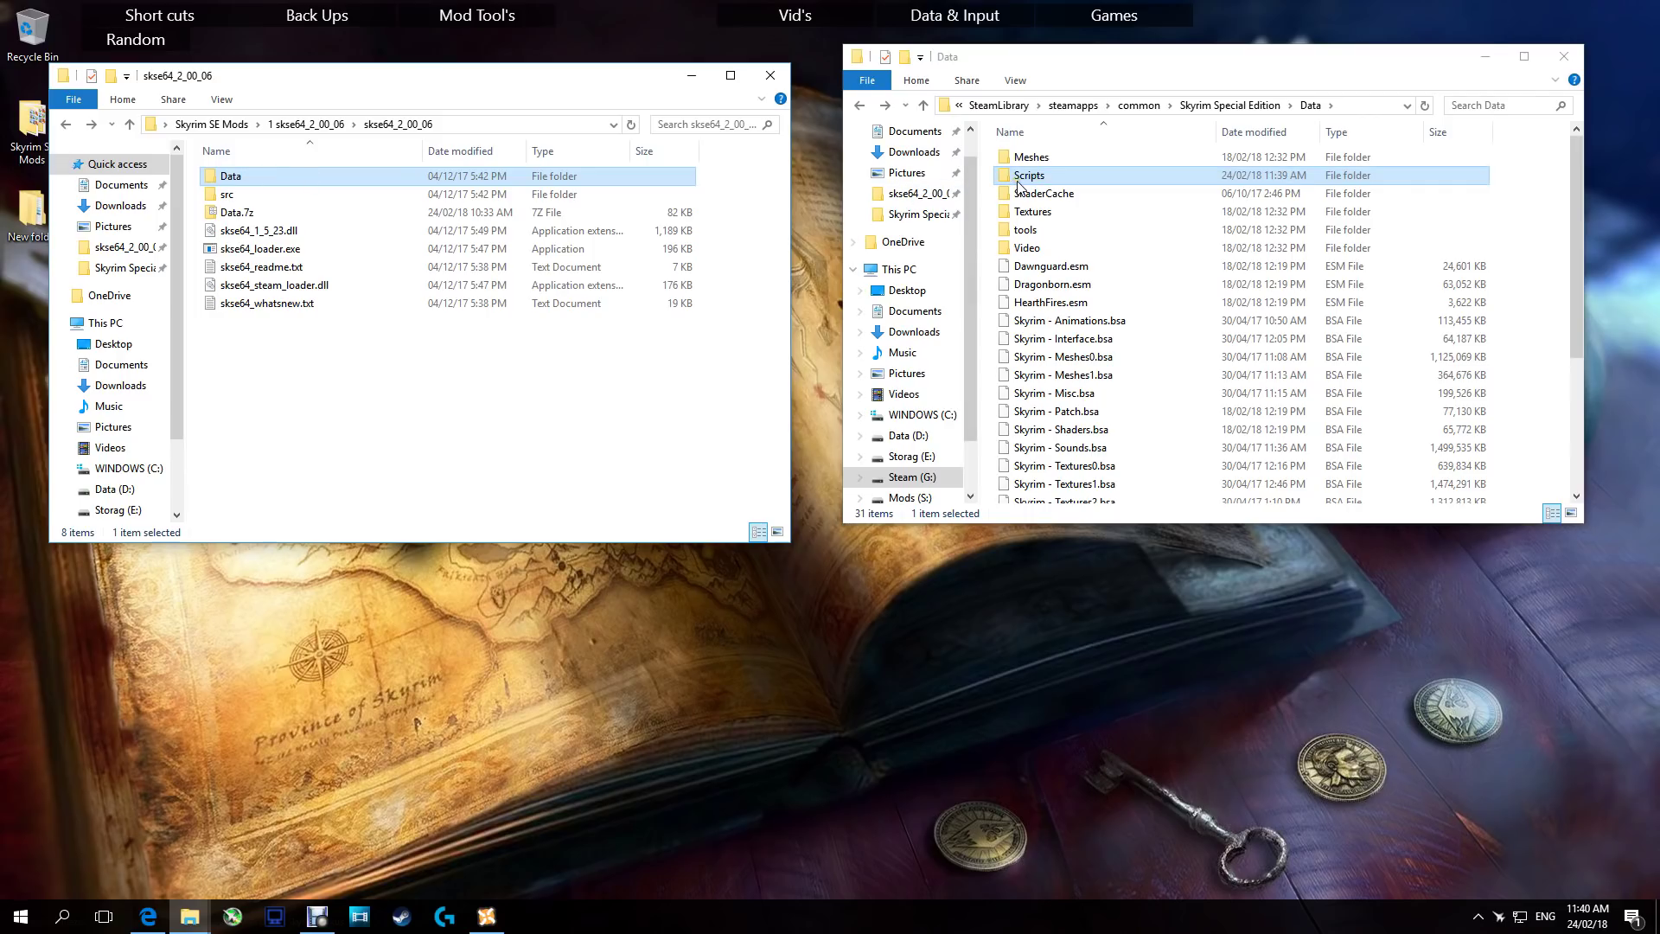
left_click(1229, 105)
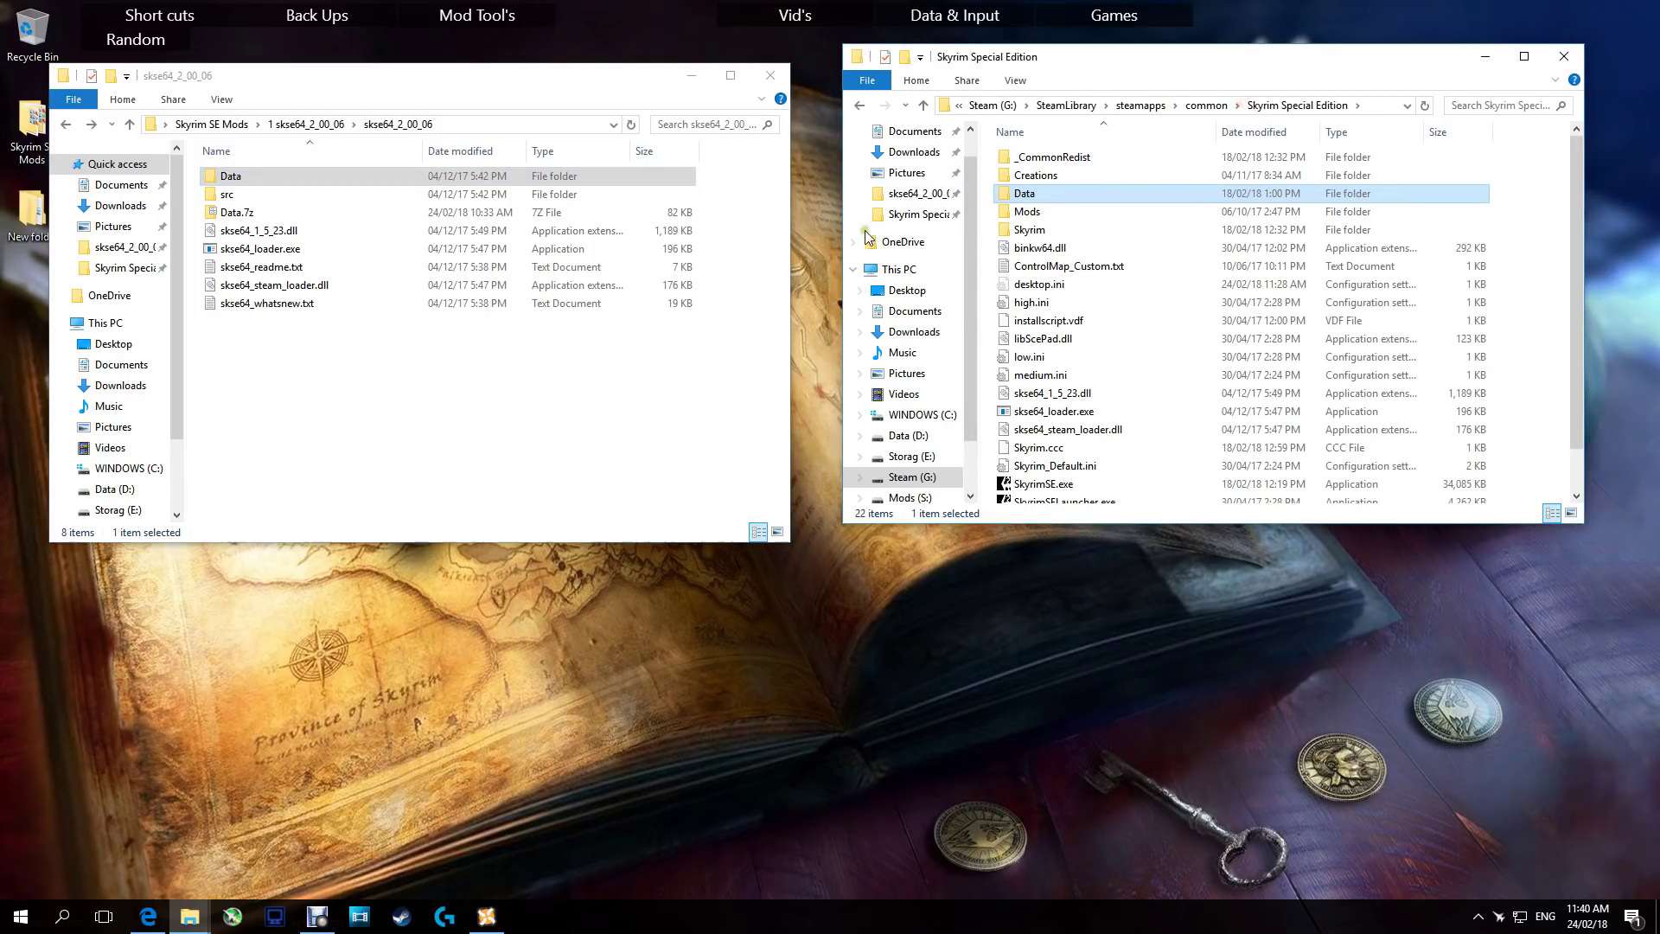
double_click(1027, 194)
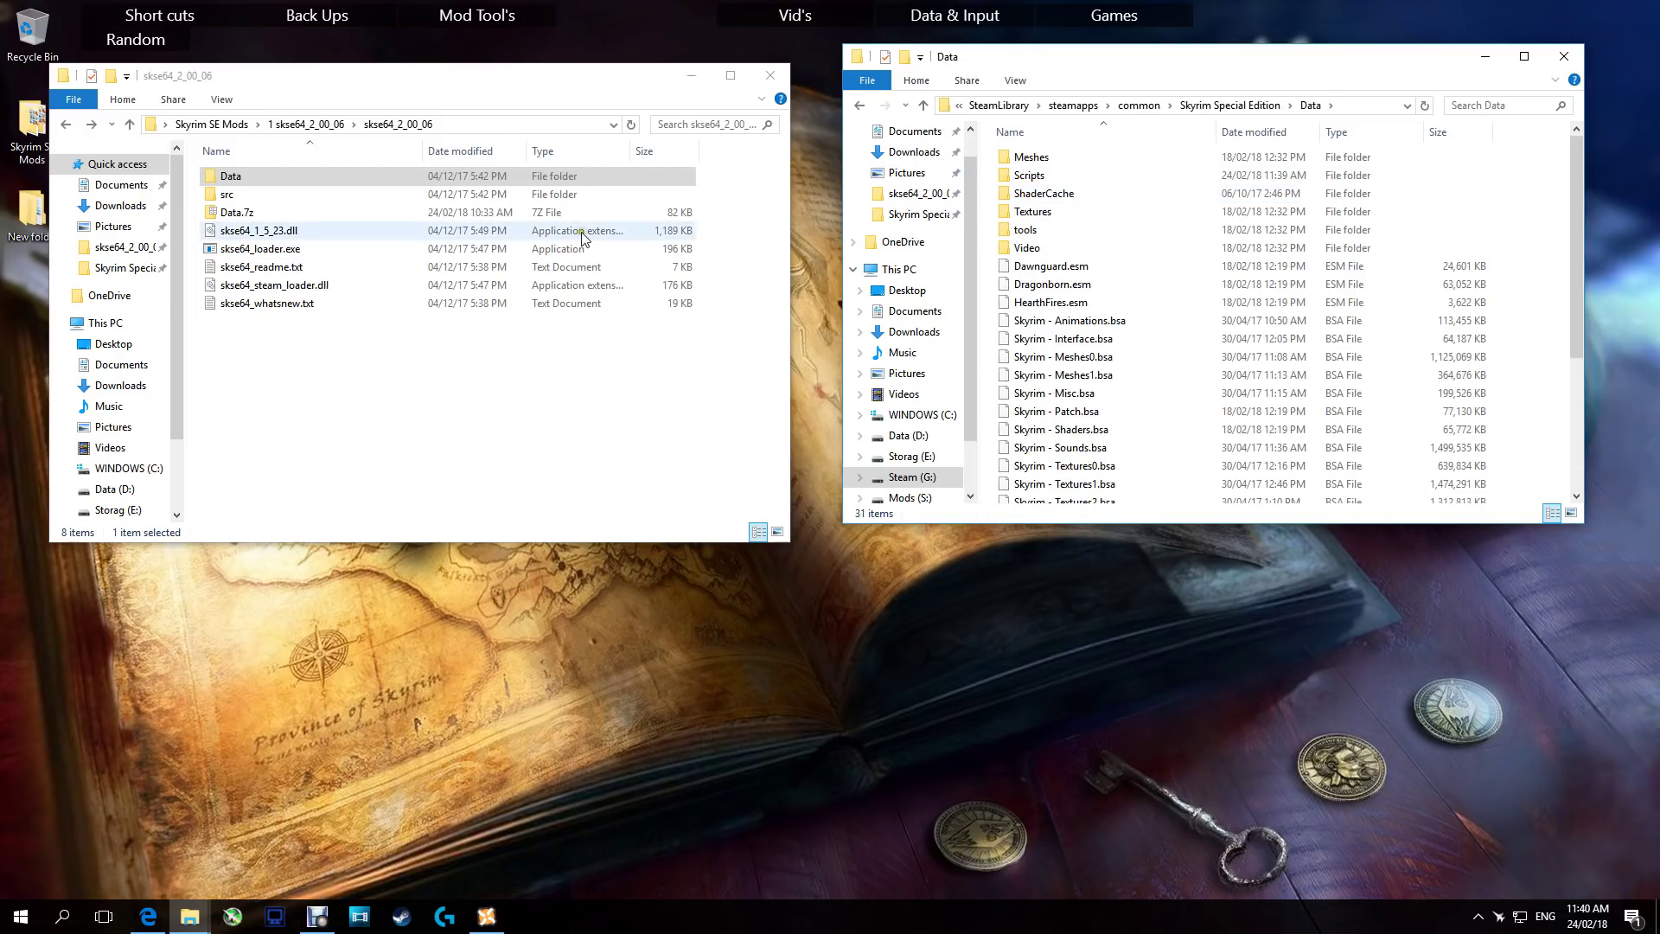
double_click(1029, 175)
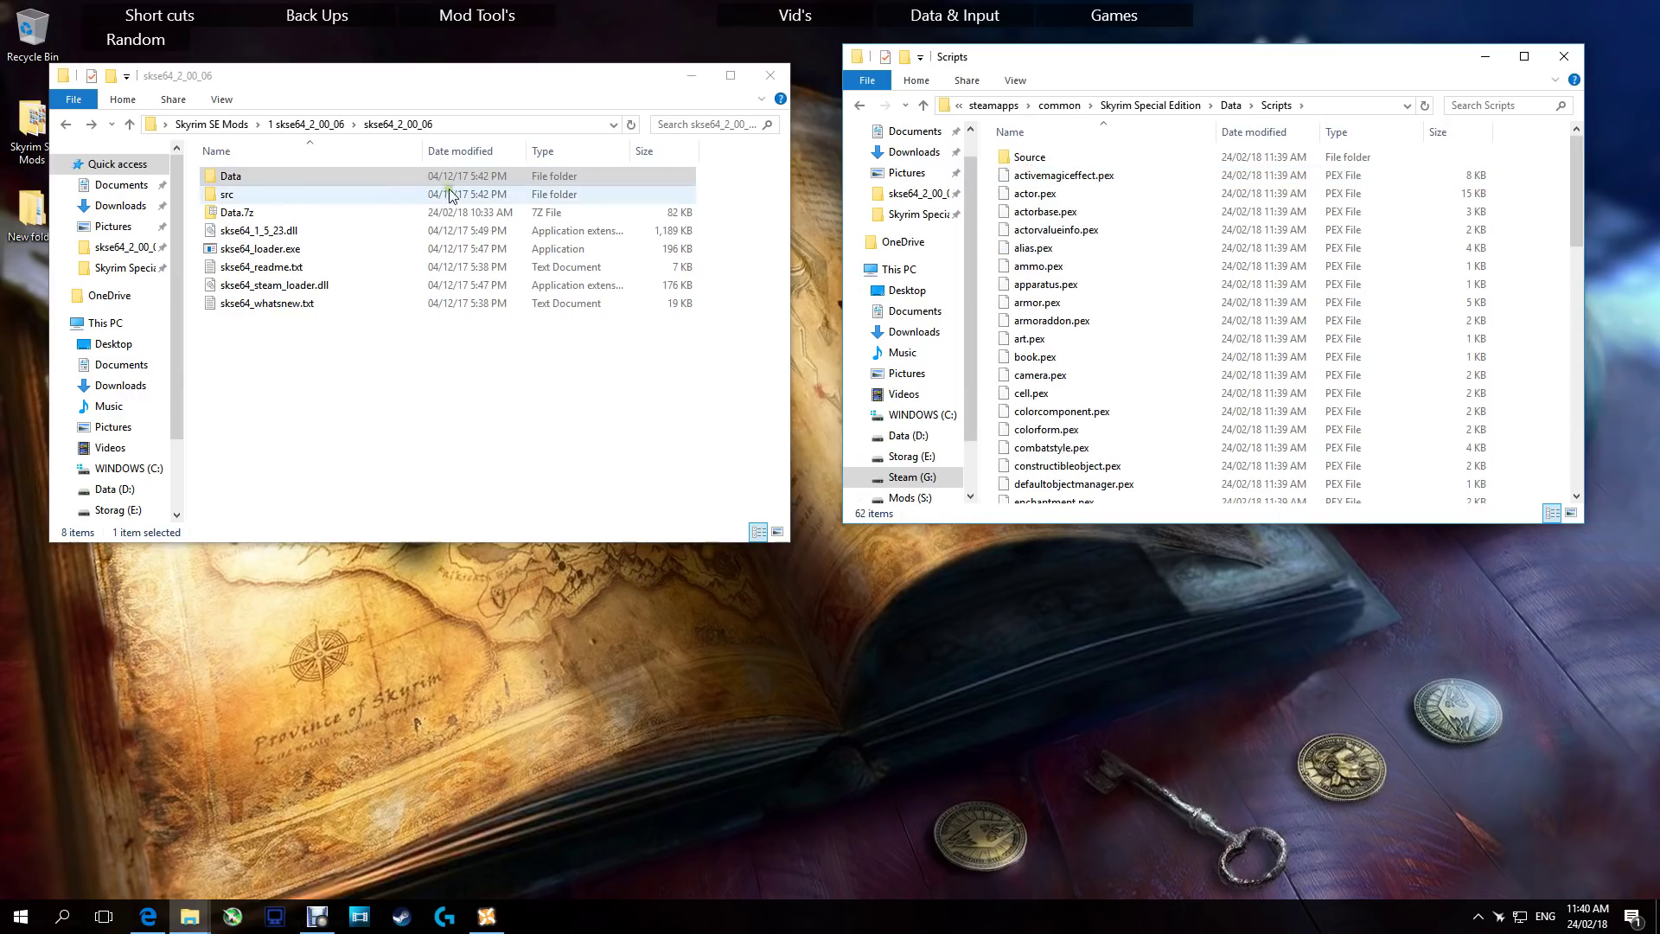
- Open Data > Scripts in skse64_2_00_06 to compare its script files with the game's Scripts folder, and close that window
double_click(252, 176)
double_click(253, 175)
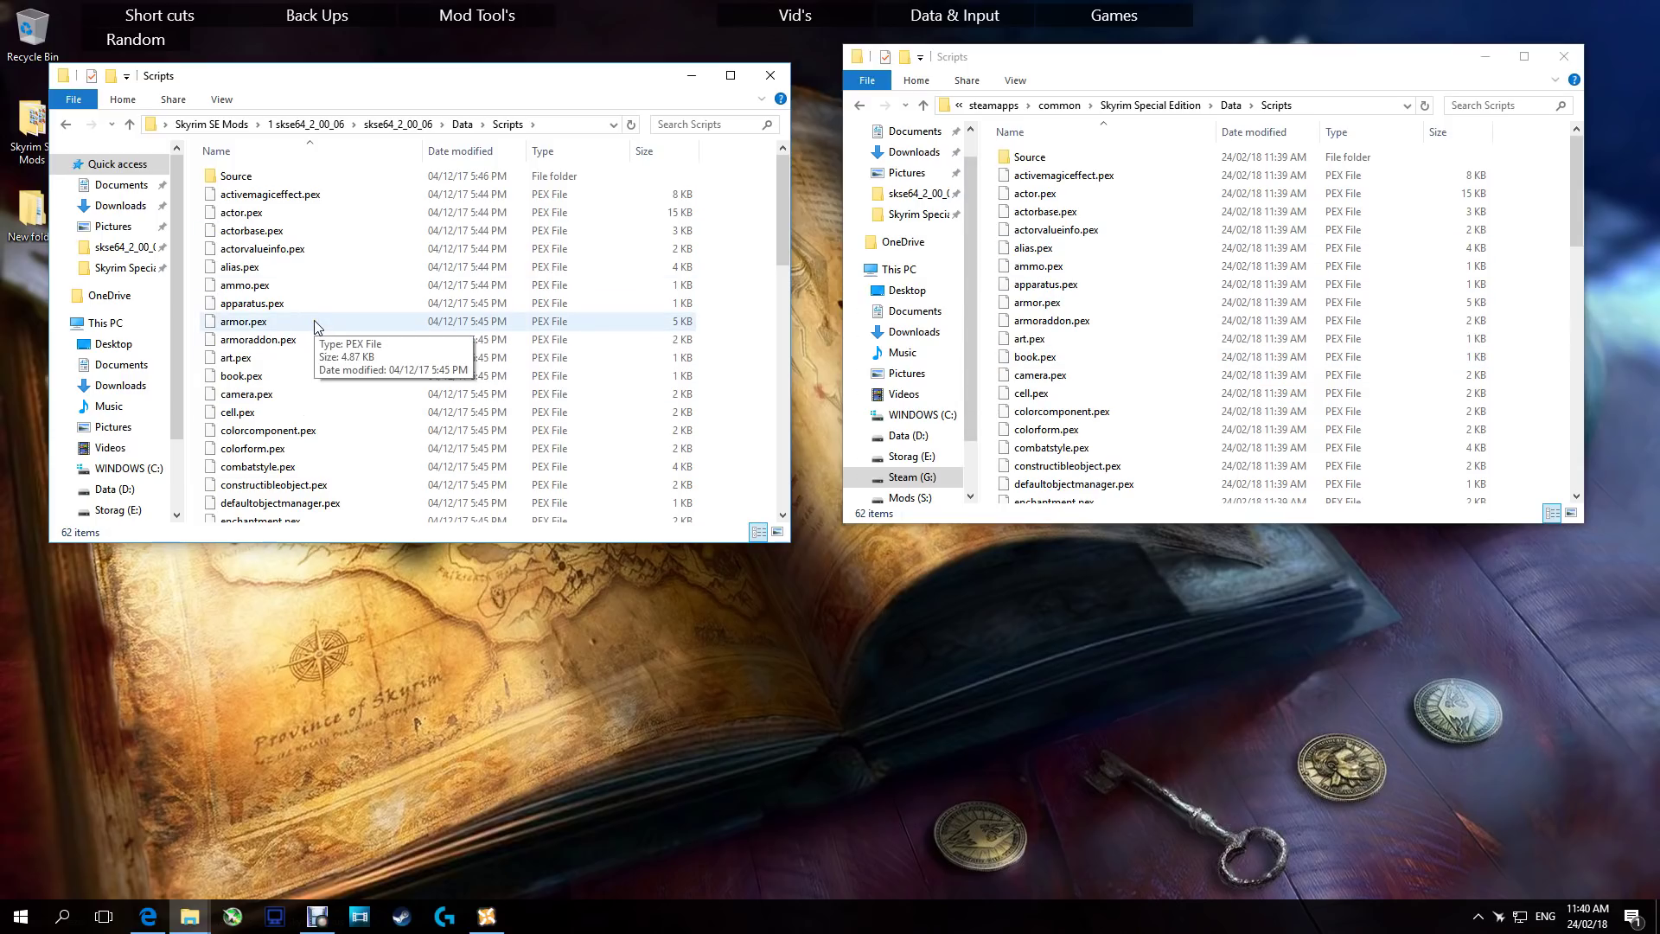
left_click(771, 75)
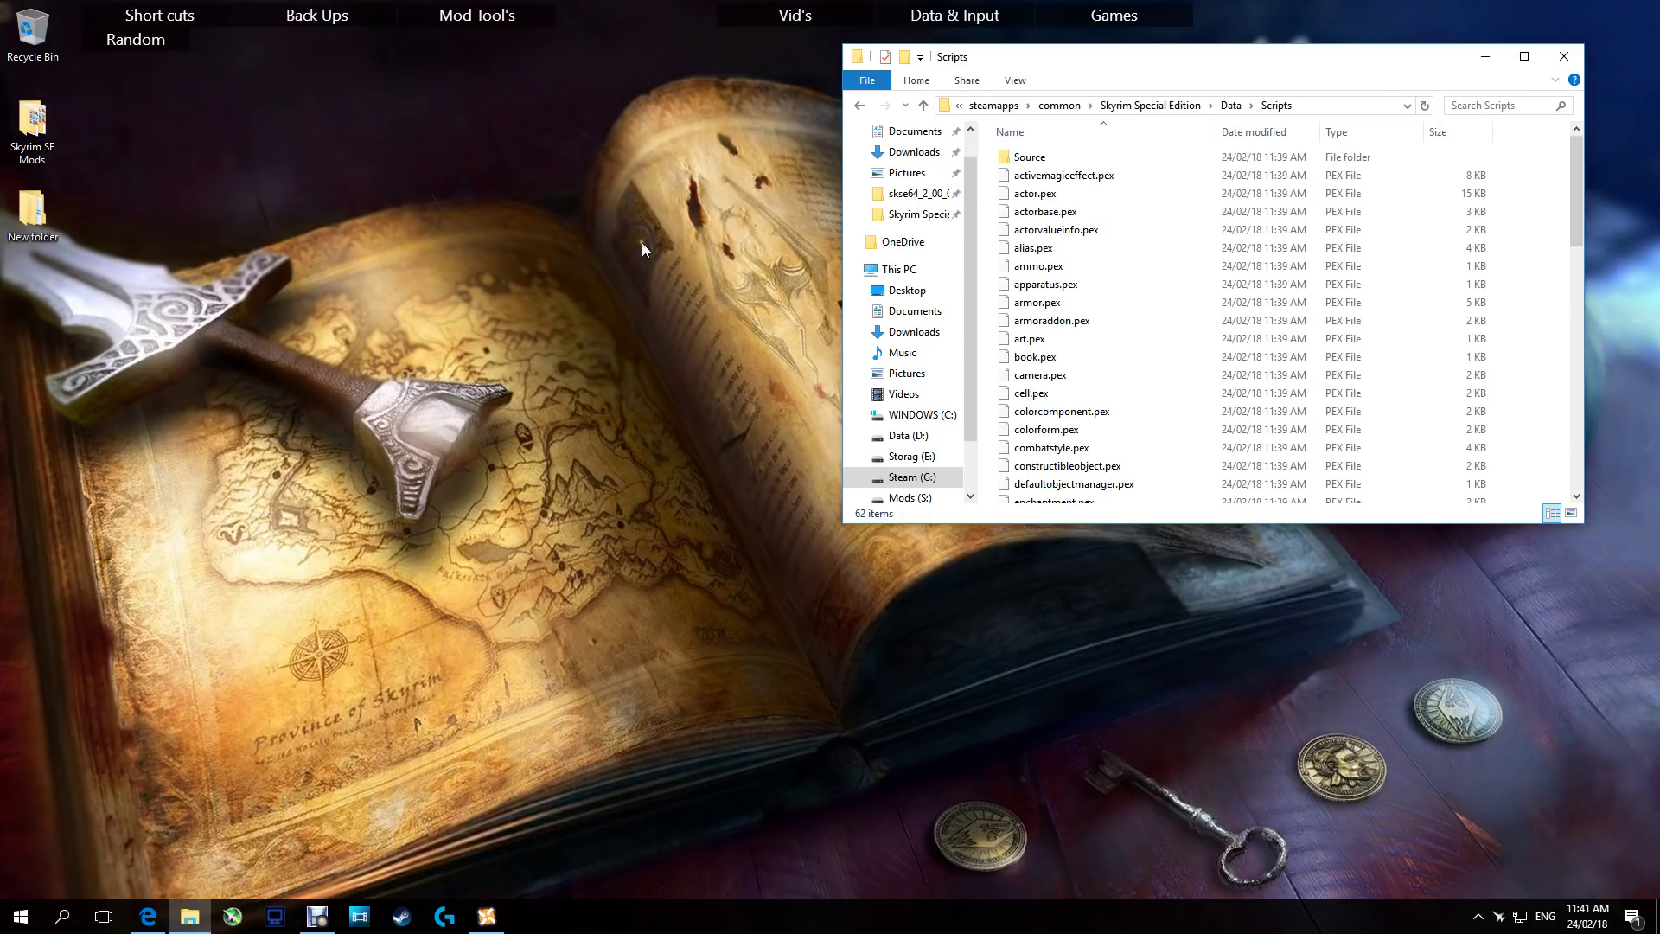
- Return to the Skyrim Special Edition folder and select skse64_loader.exe among the copied SKSE files
left_click(1180, 107)
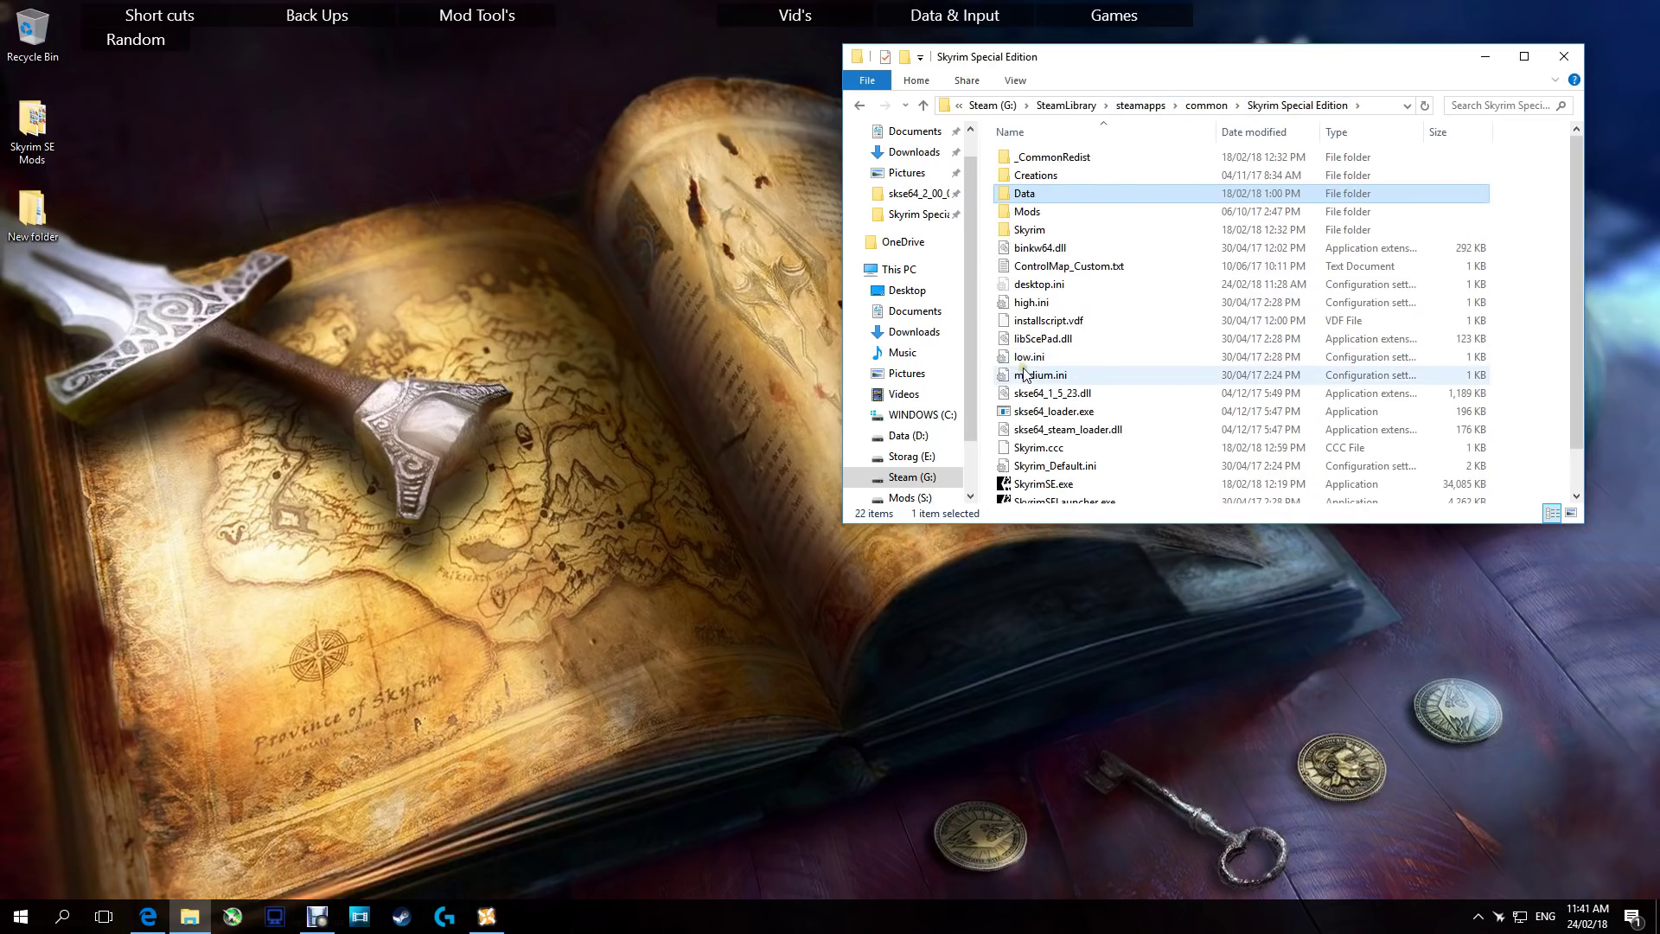
scroll(1025, 372, "down", 1)
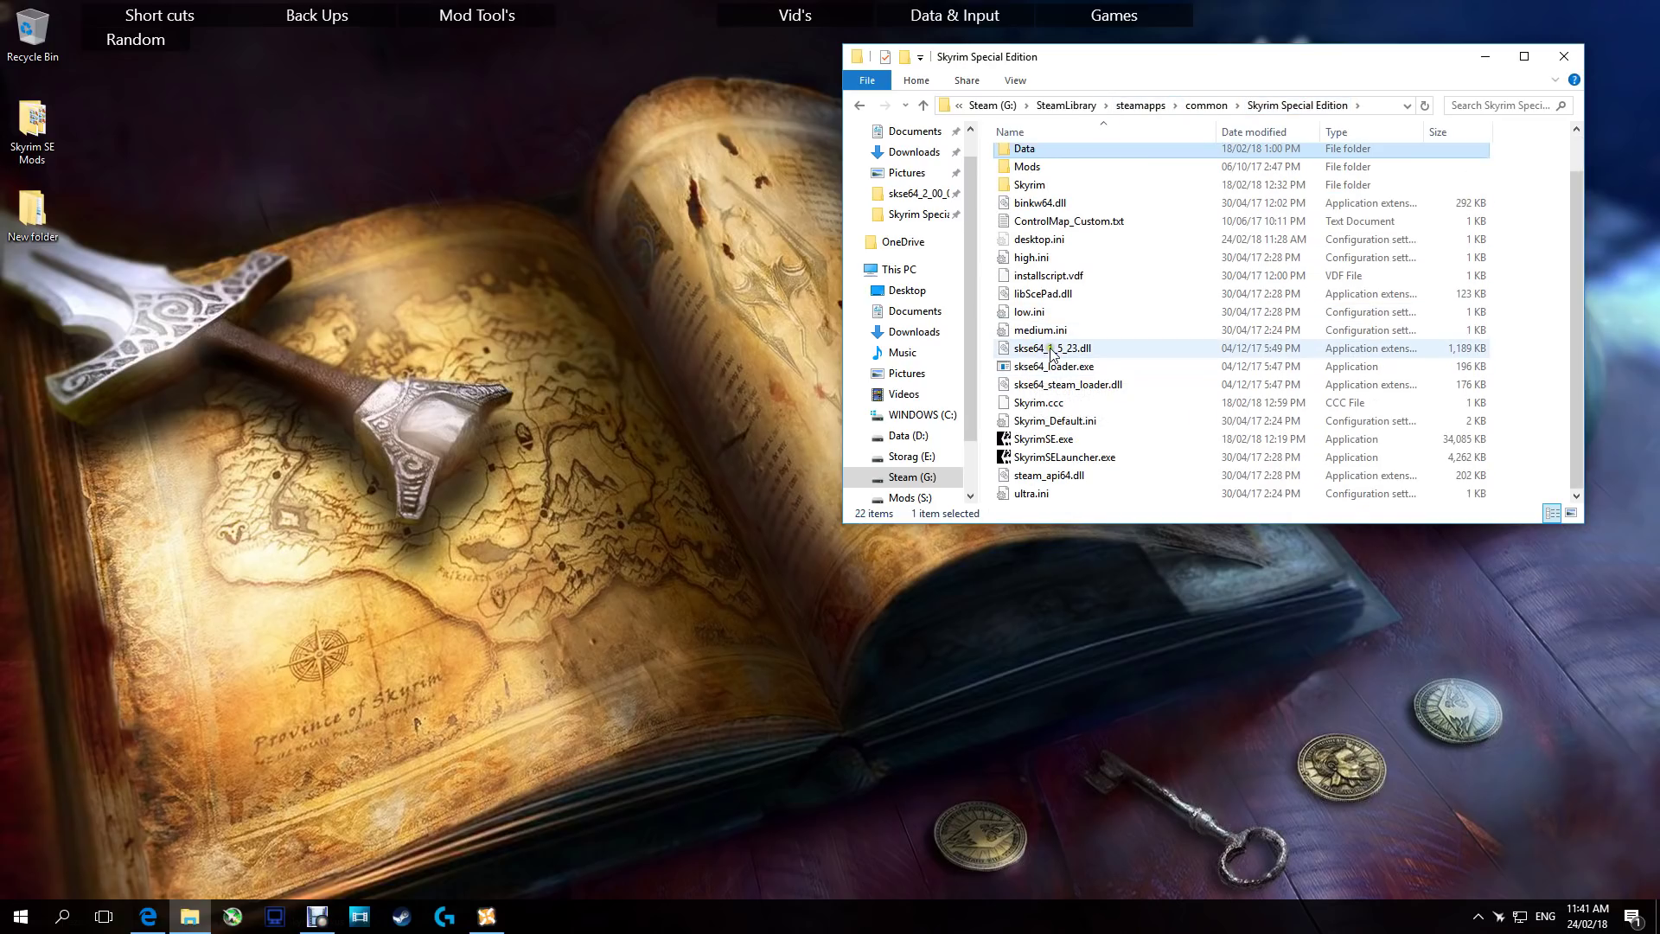
left_click(1022, 370)
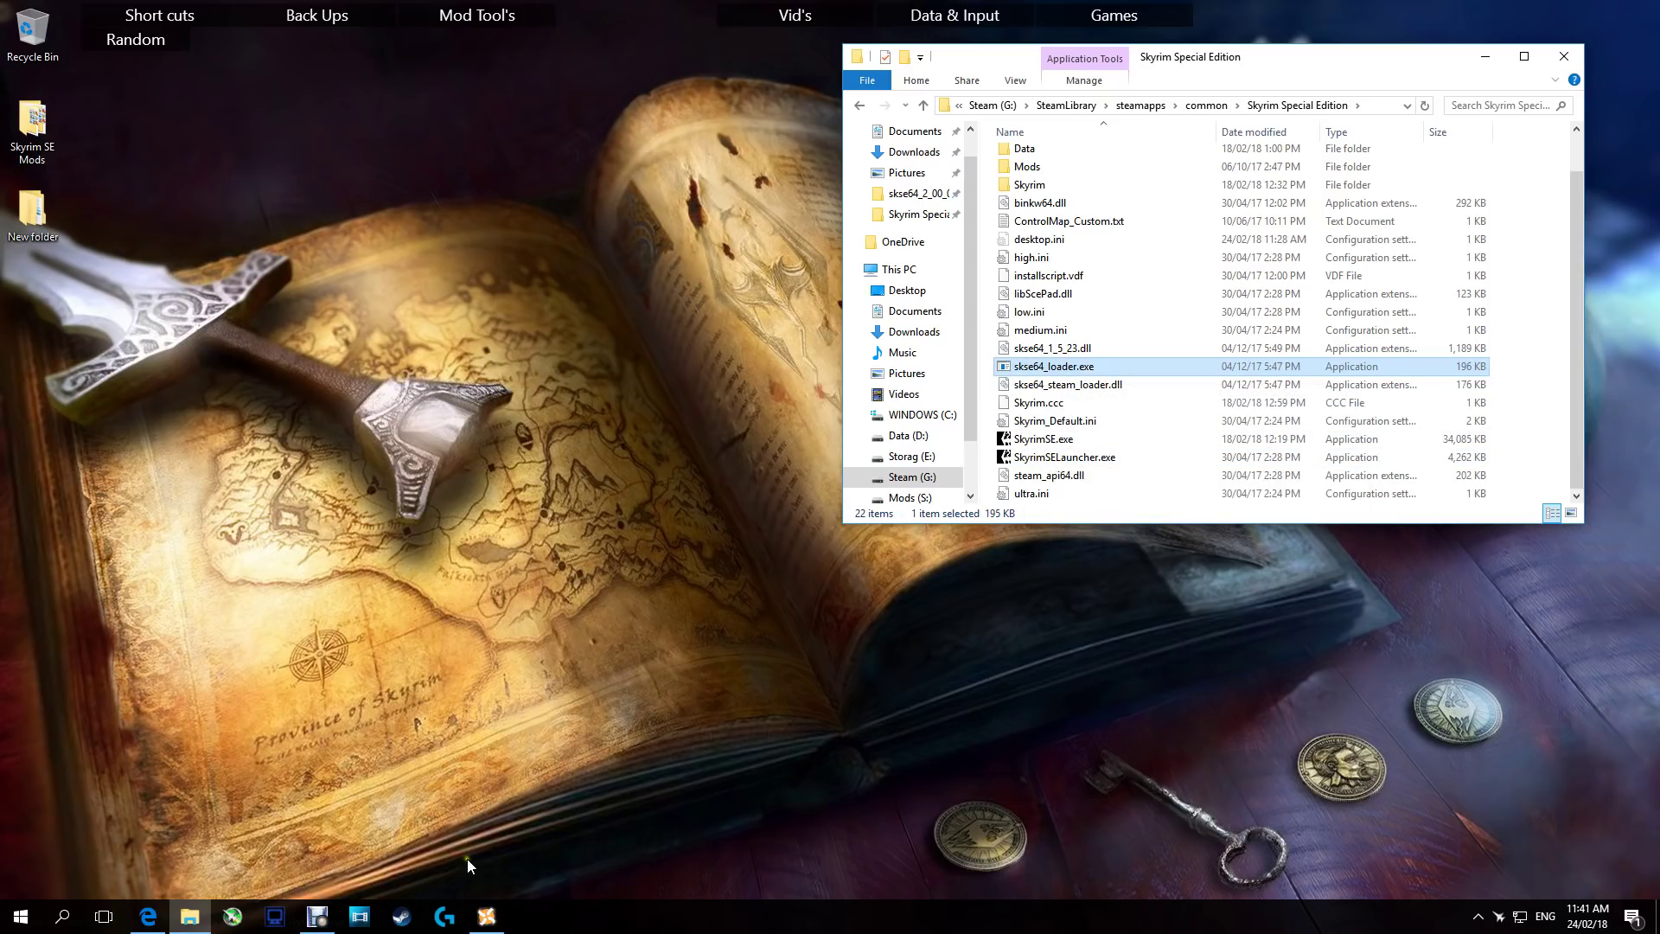
- Switch to Steam, view the Skyrim Special Edition entry in the library, and close the Steam window
left_click(401, 915)
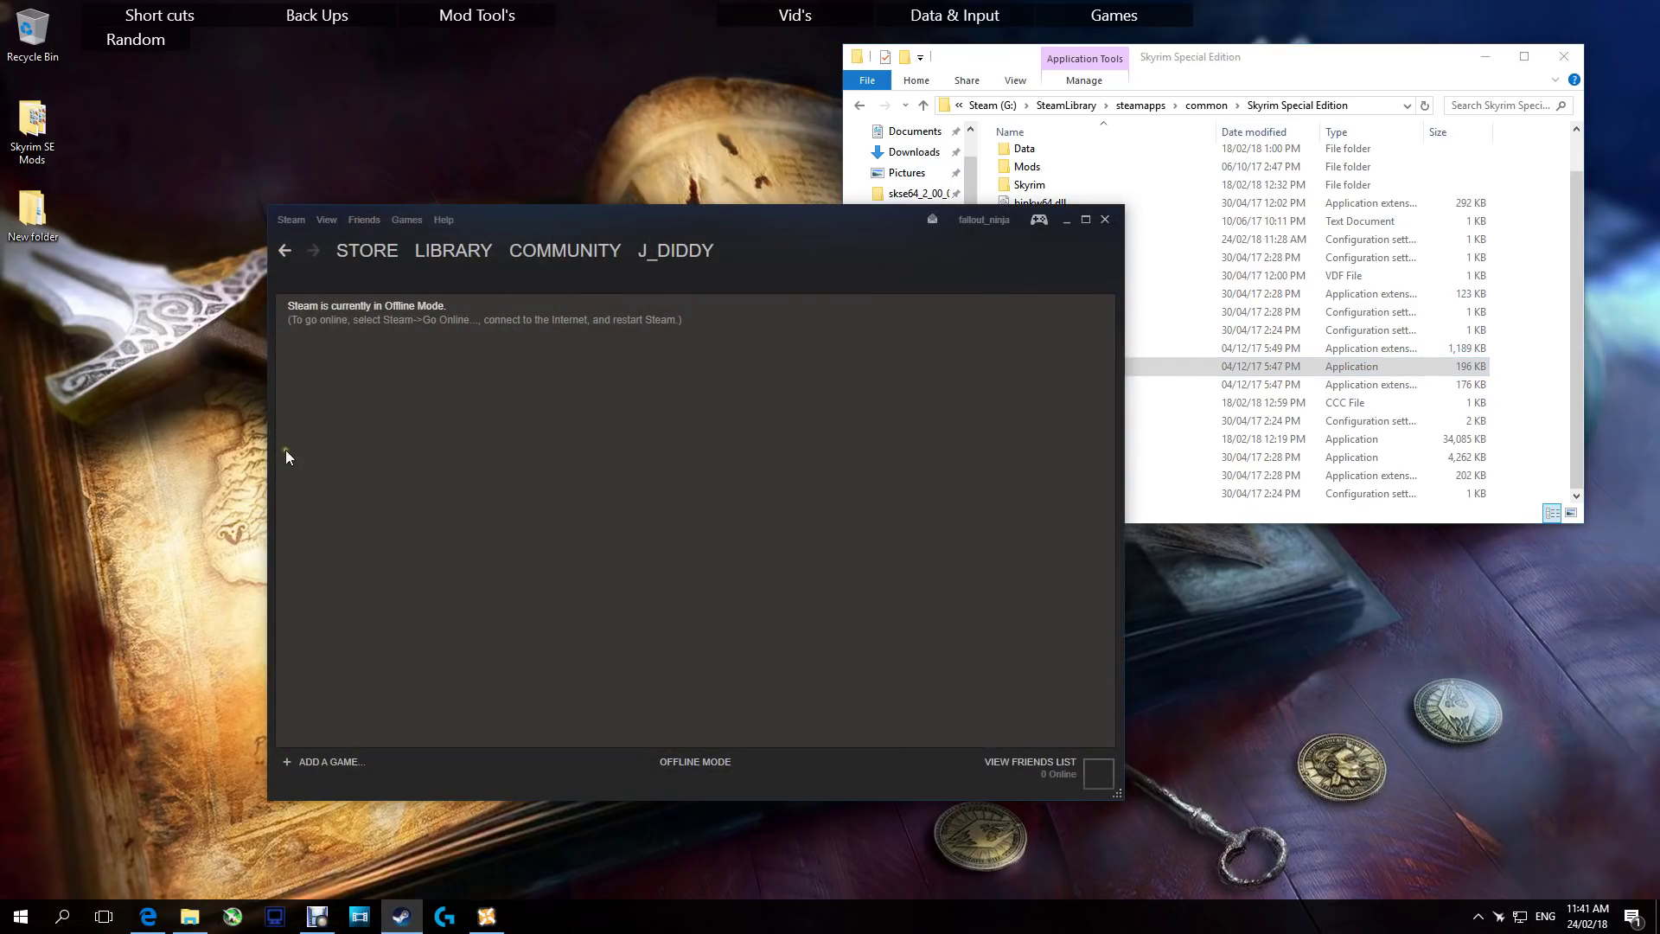
left_click(434, 247)
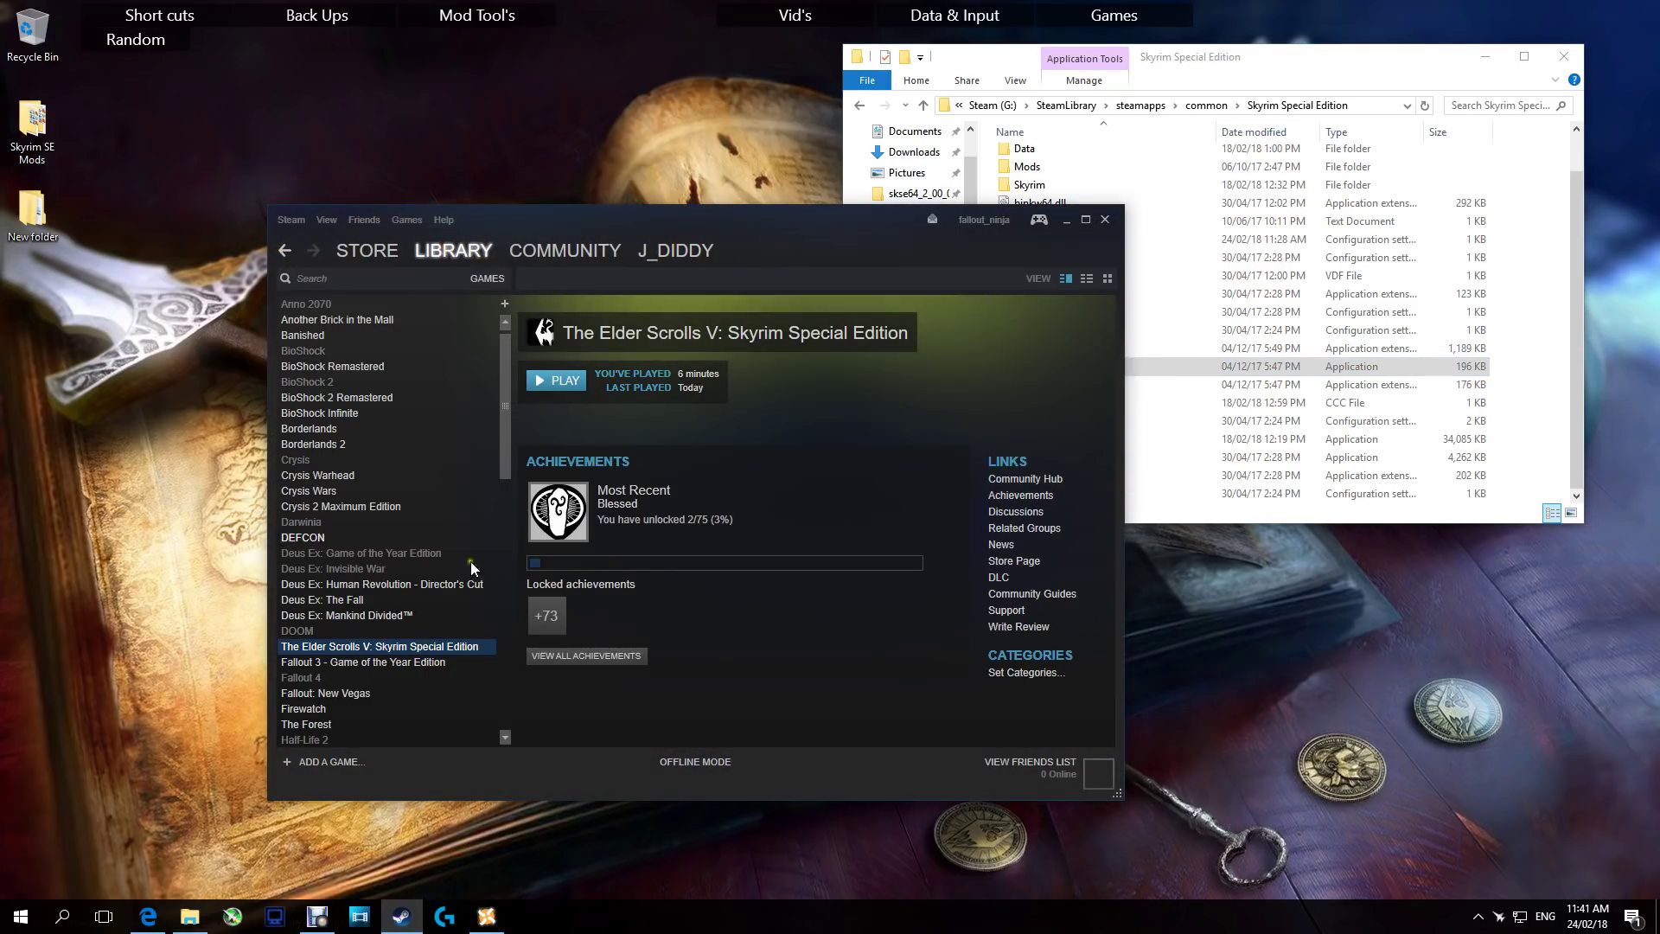
left_click(1105, 219)
- Create a desktop shortcut to skse64_loader.exe and close the Skyrim Special Edition folder window
left_click(1061, 367)
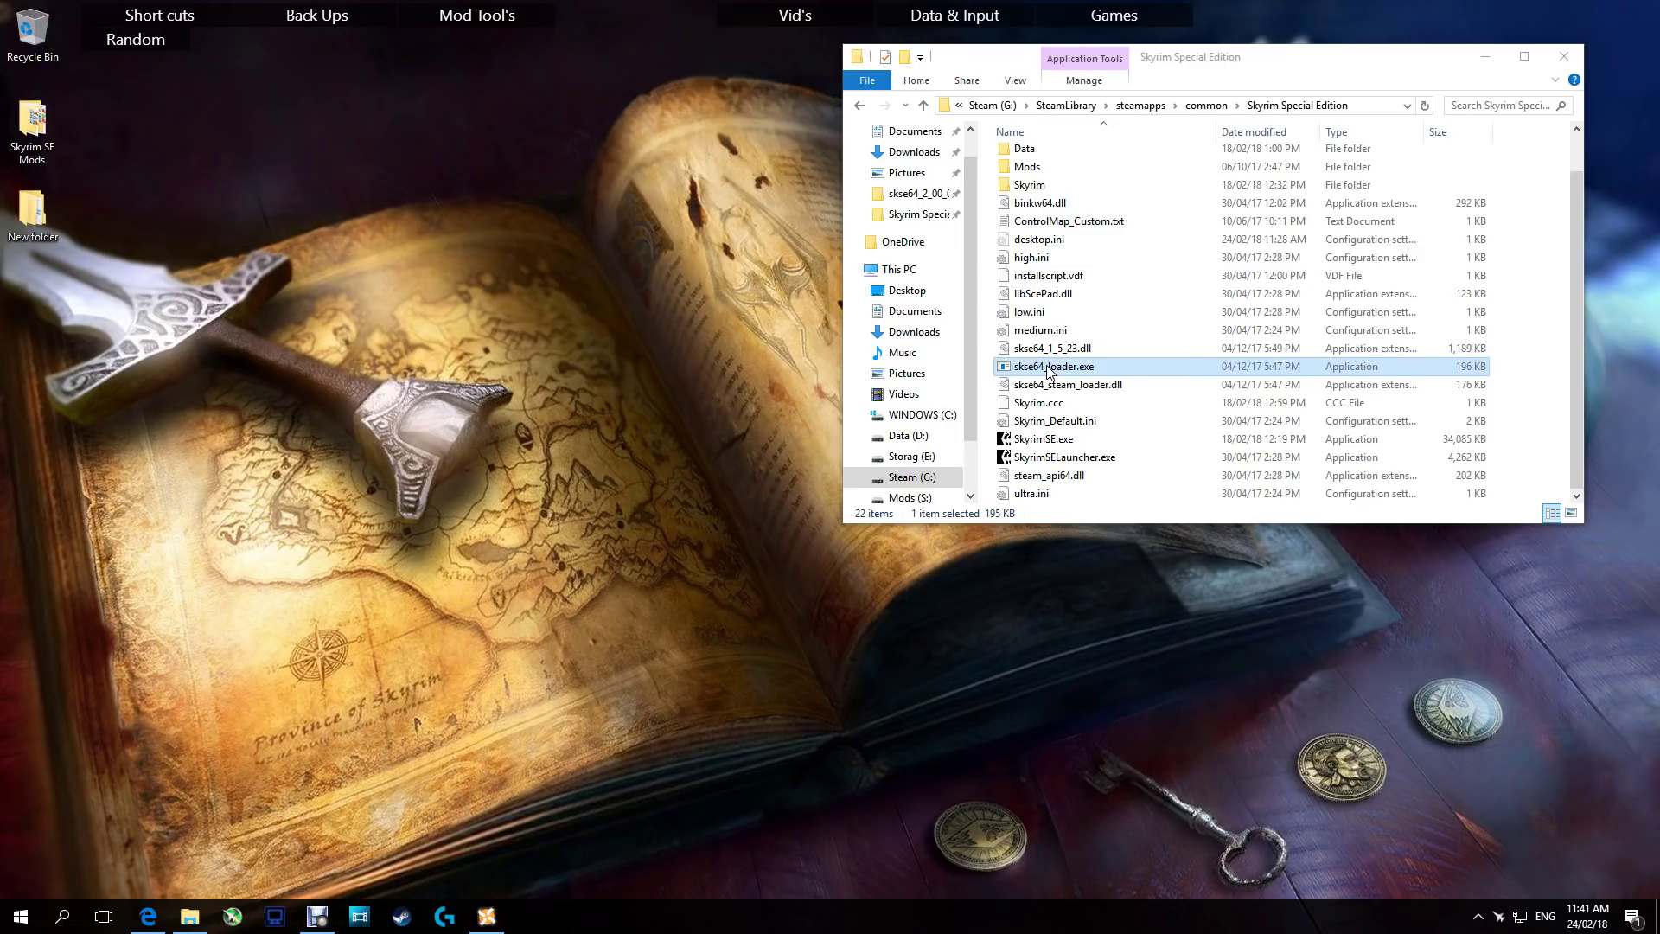
right_click(1047, 370)
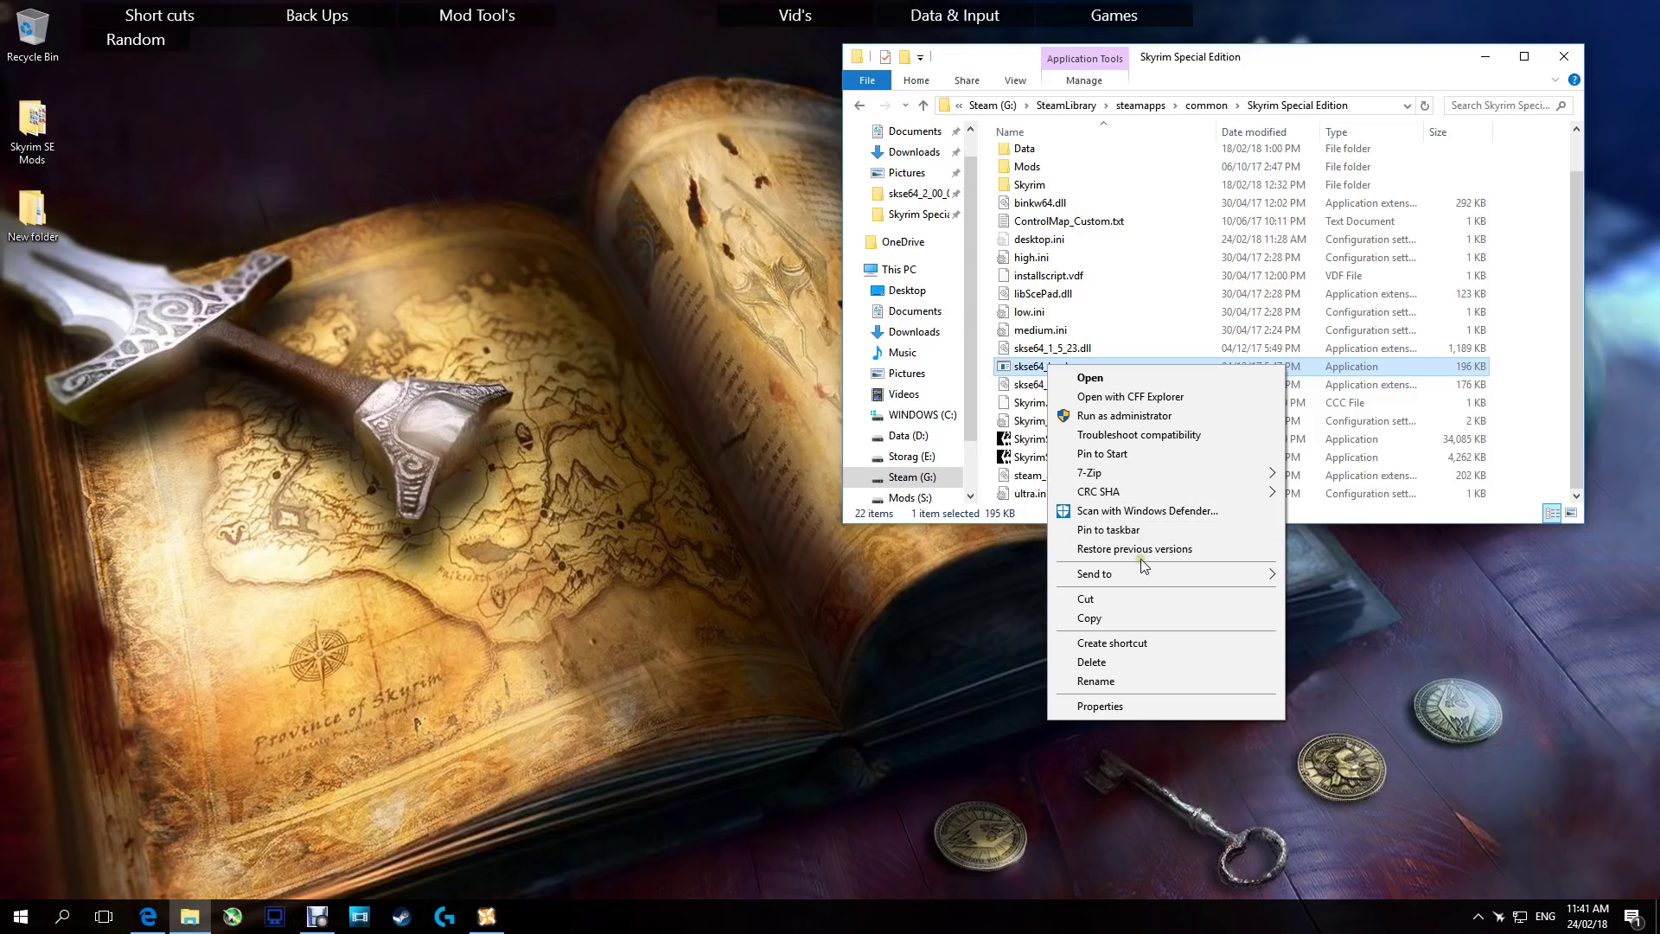
mouse_move(1139, 569)
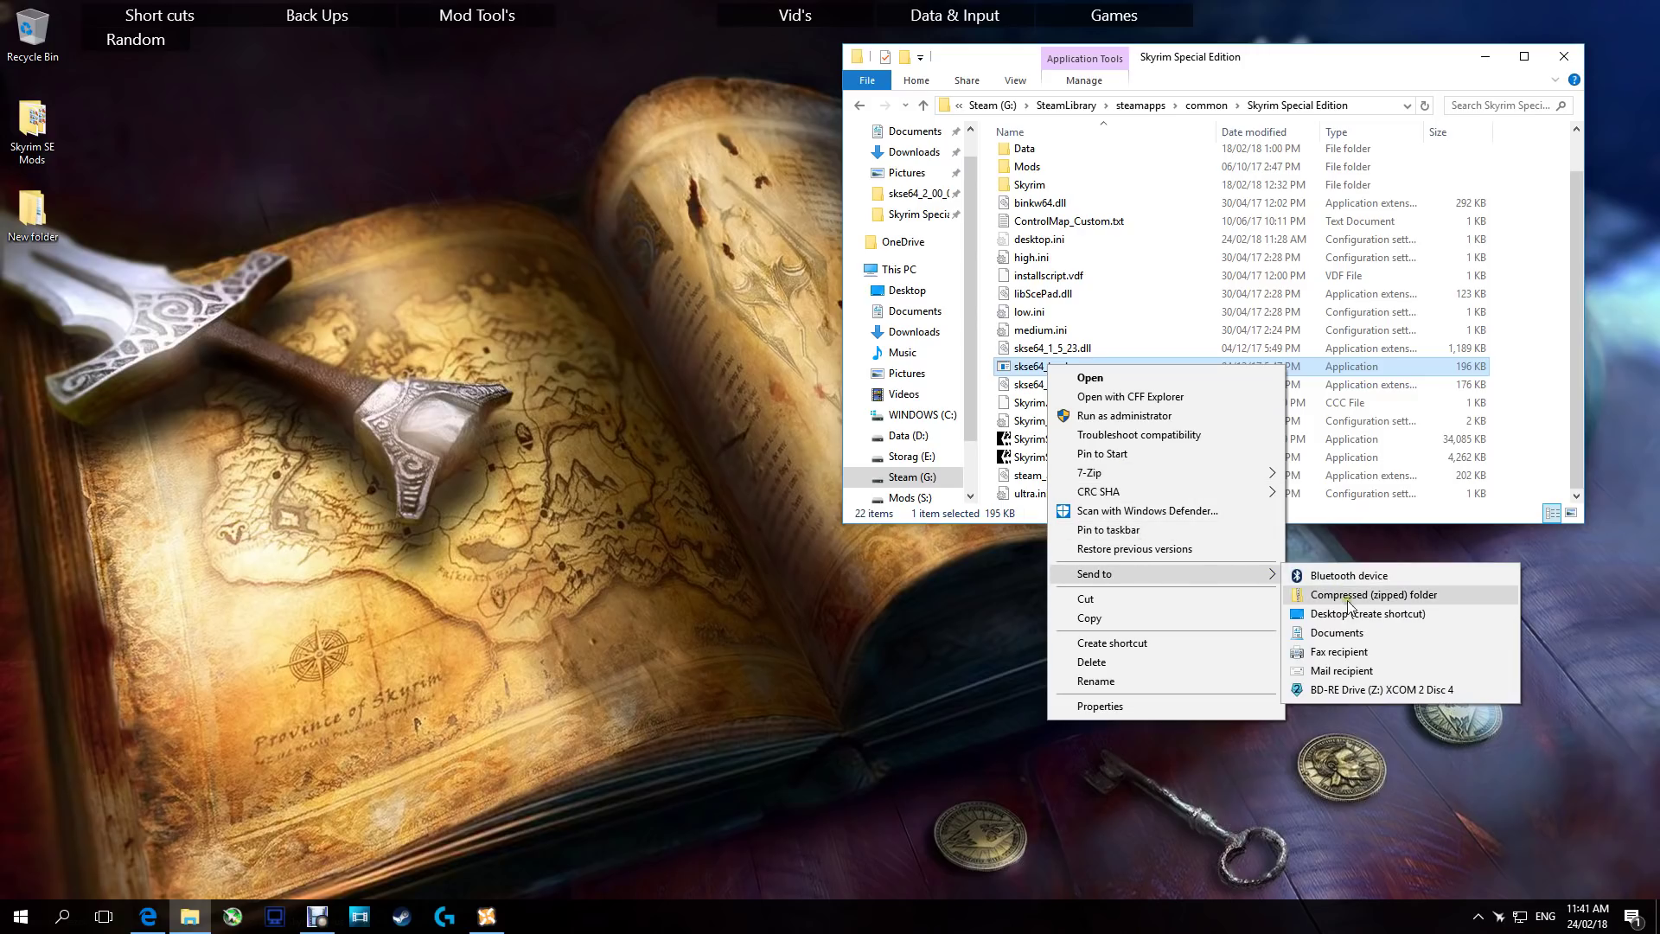
left_click(1406, 613)
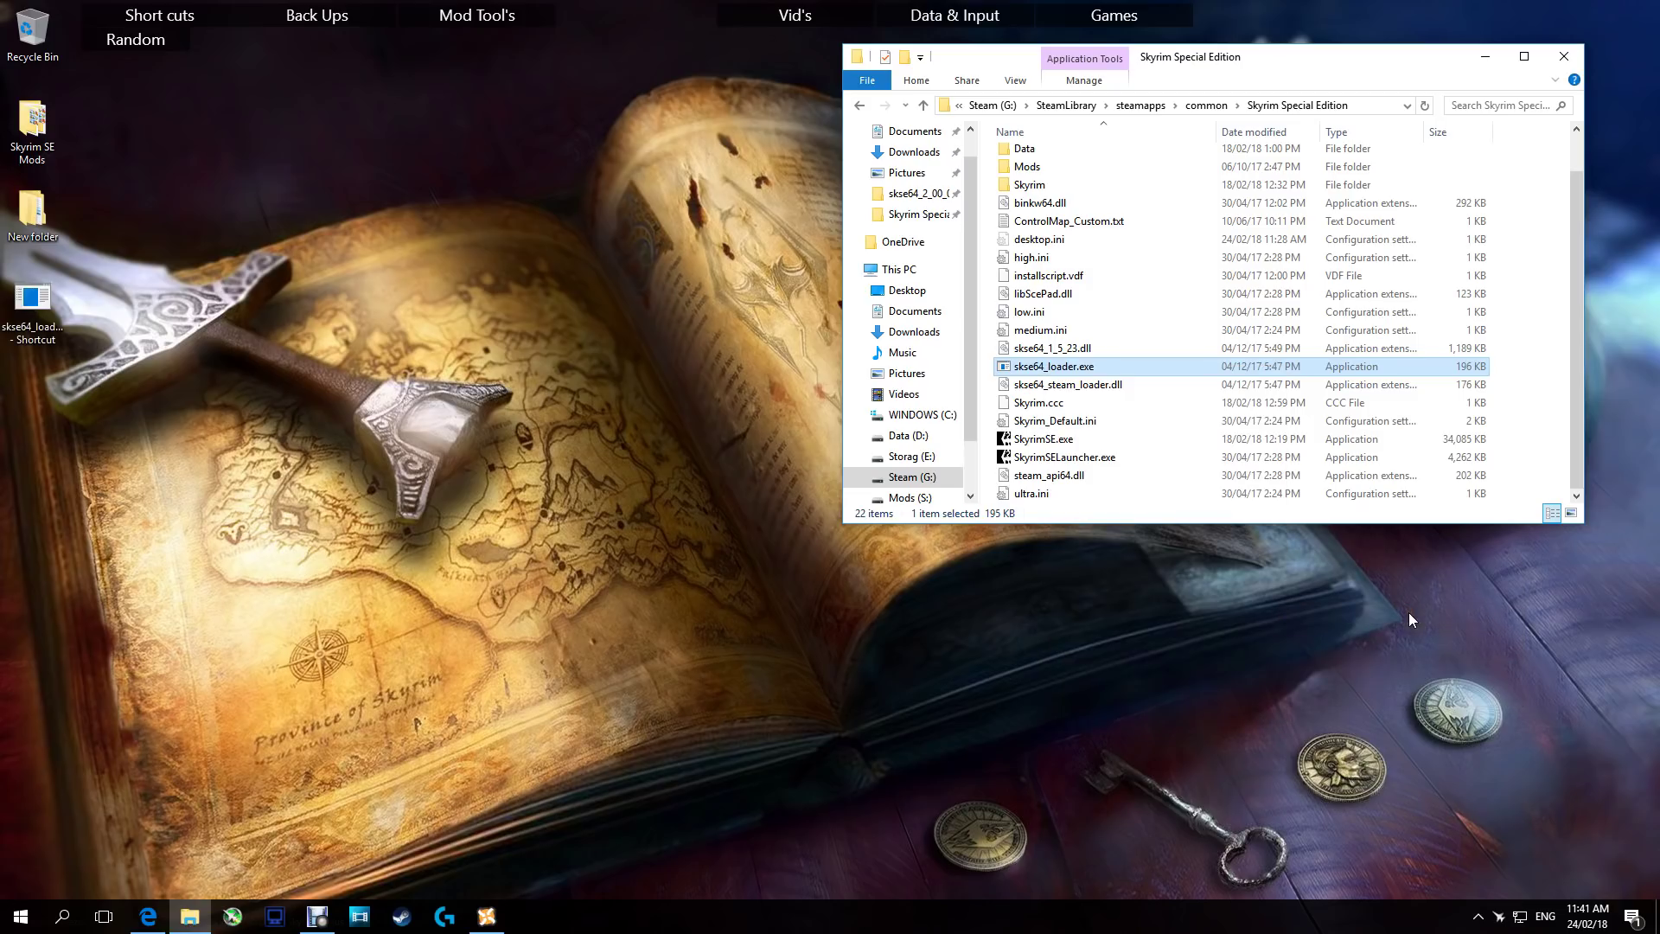
left_click(47, 309)
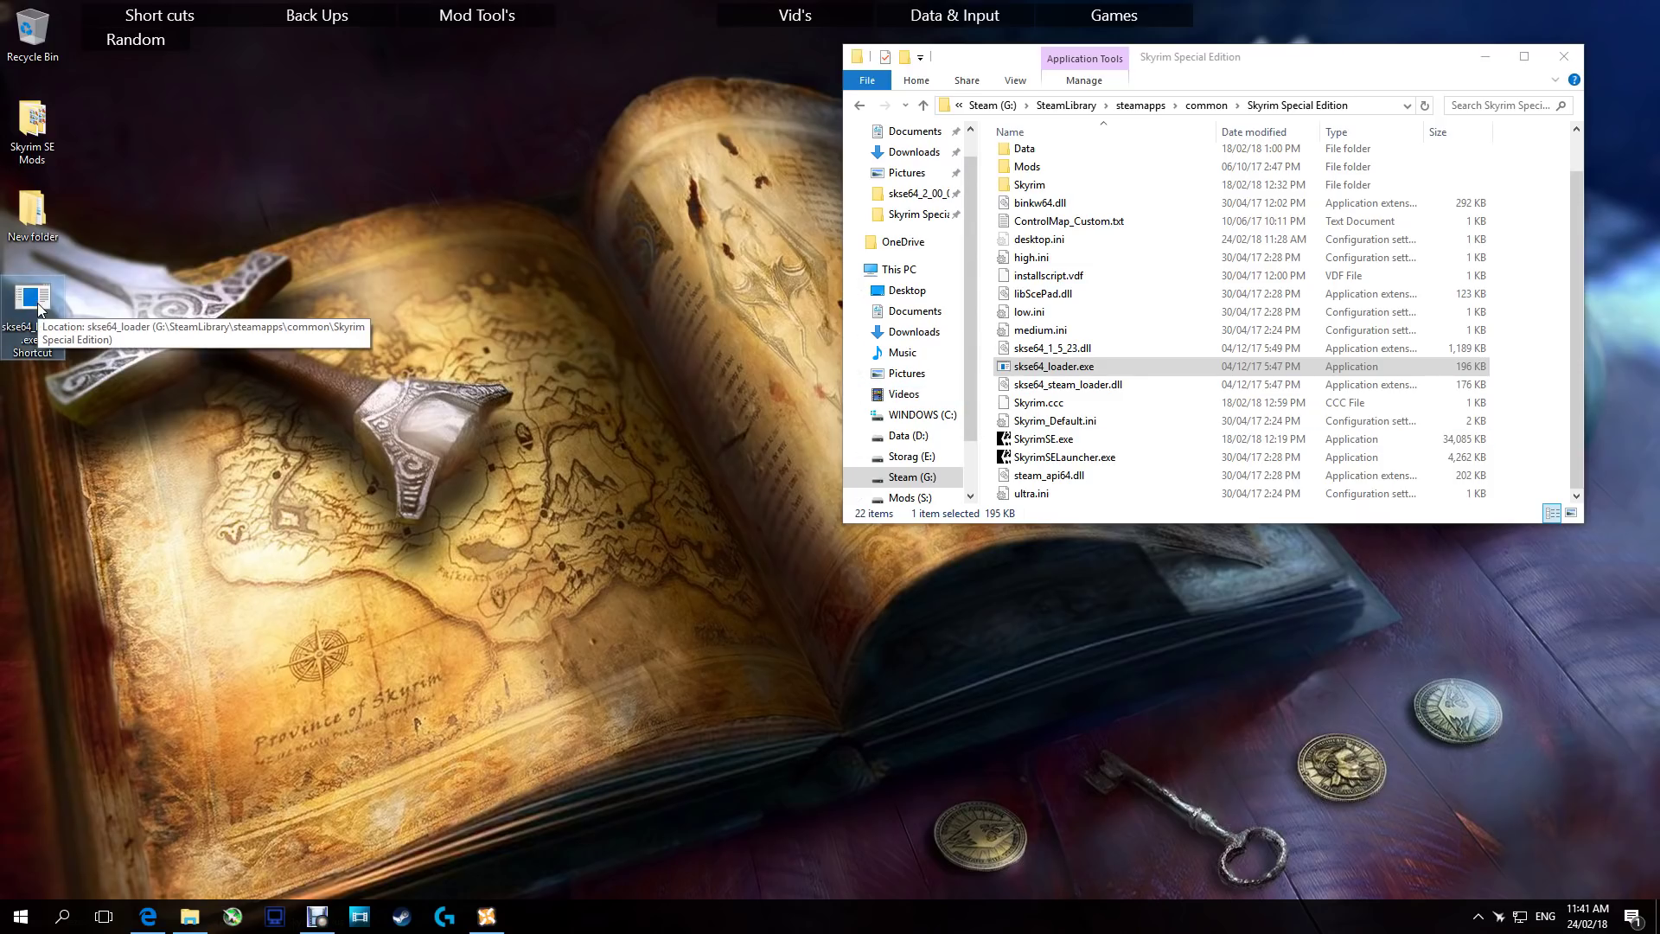
left_click(1566, 57)
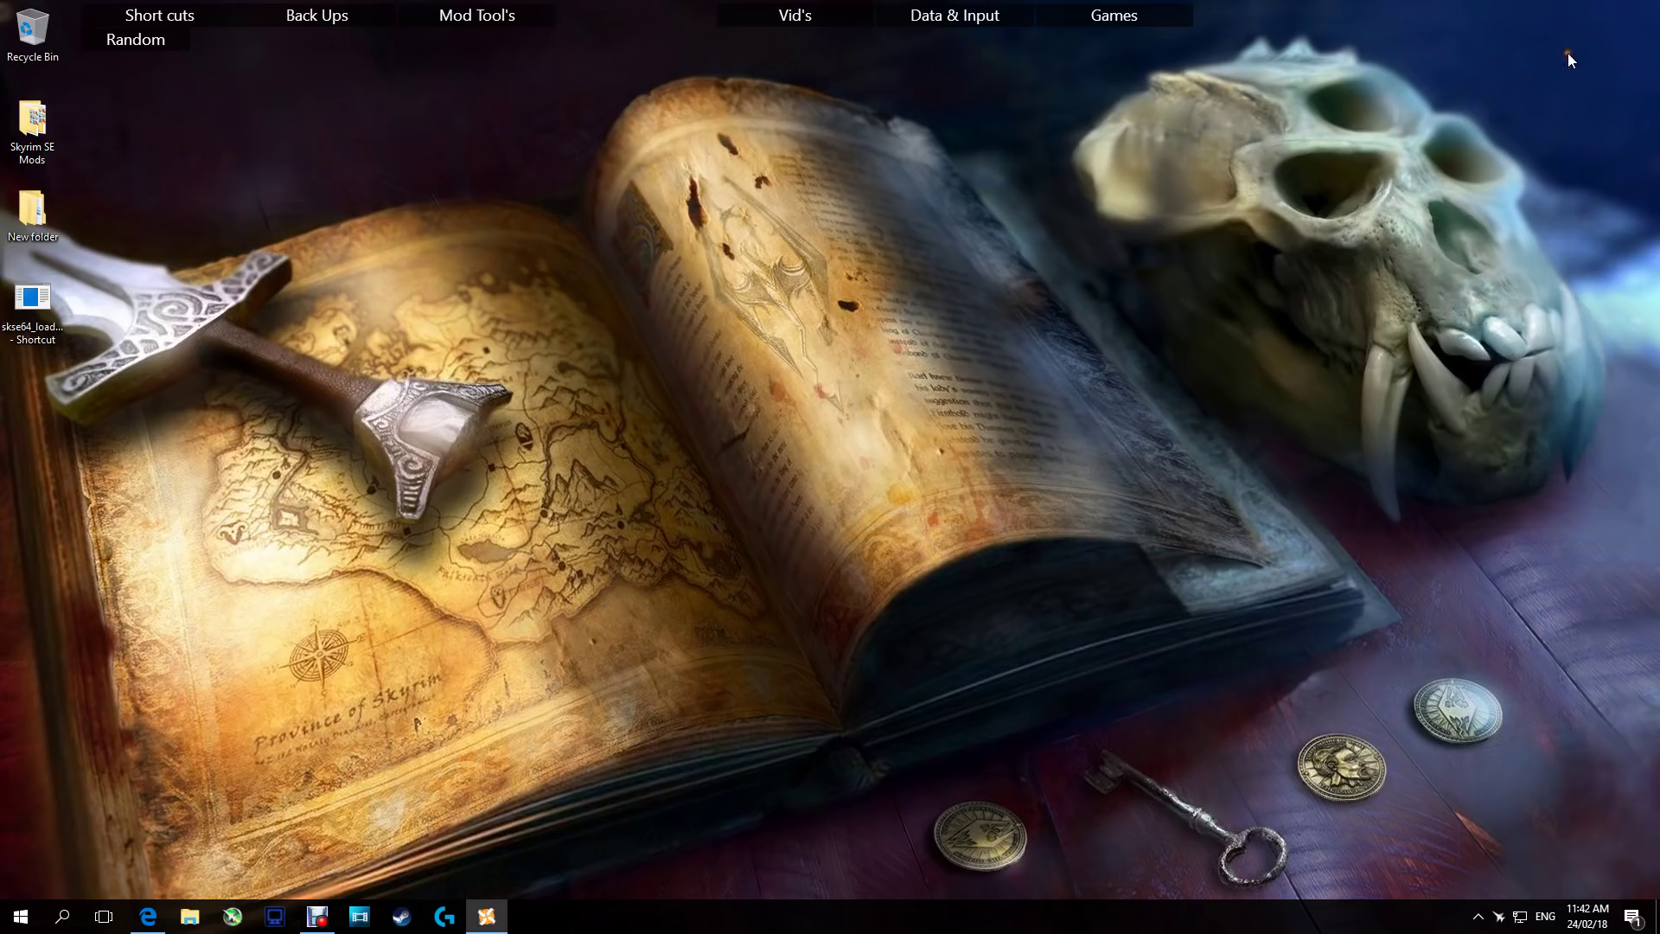
- Launch Skyrim Special Edition through the skse64_loader desktop shortcut and open the console at the main menu
double_click(29, 326)
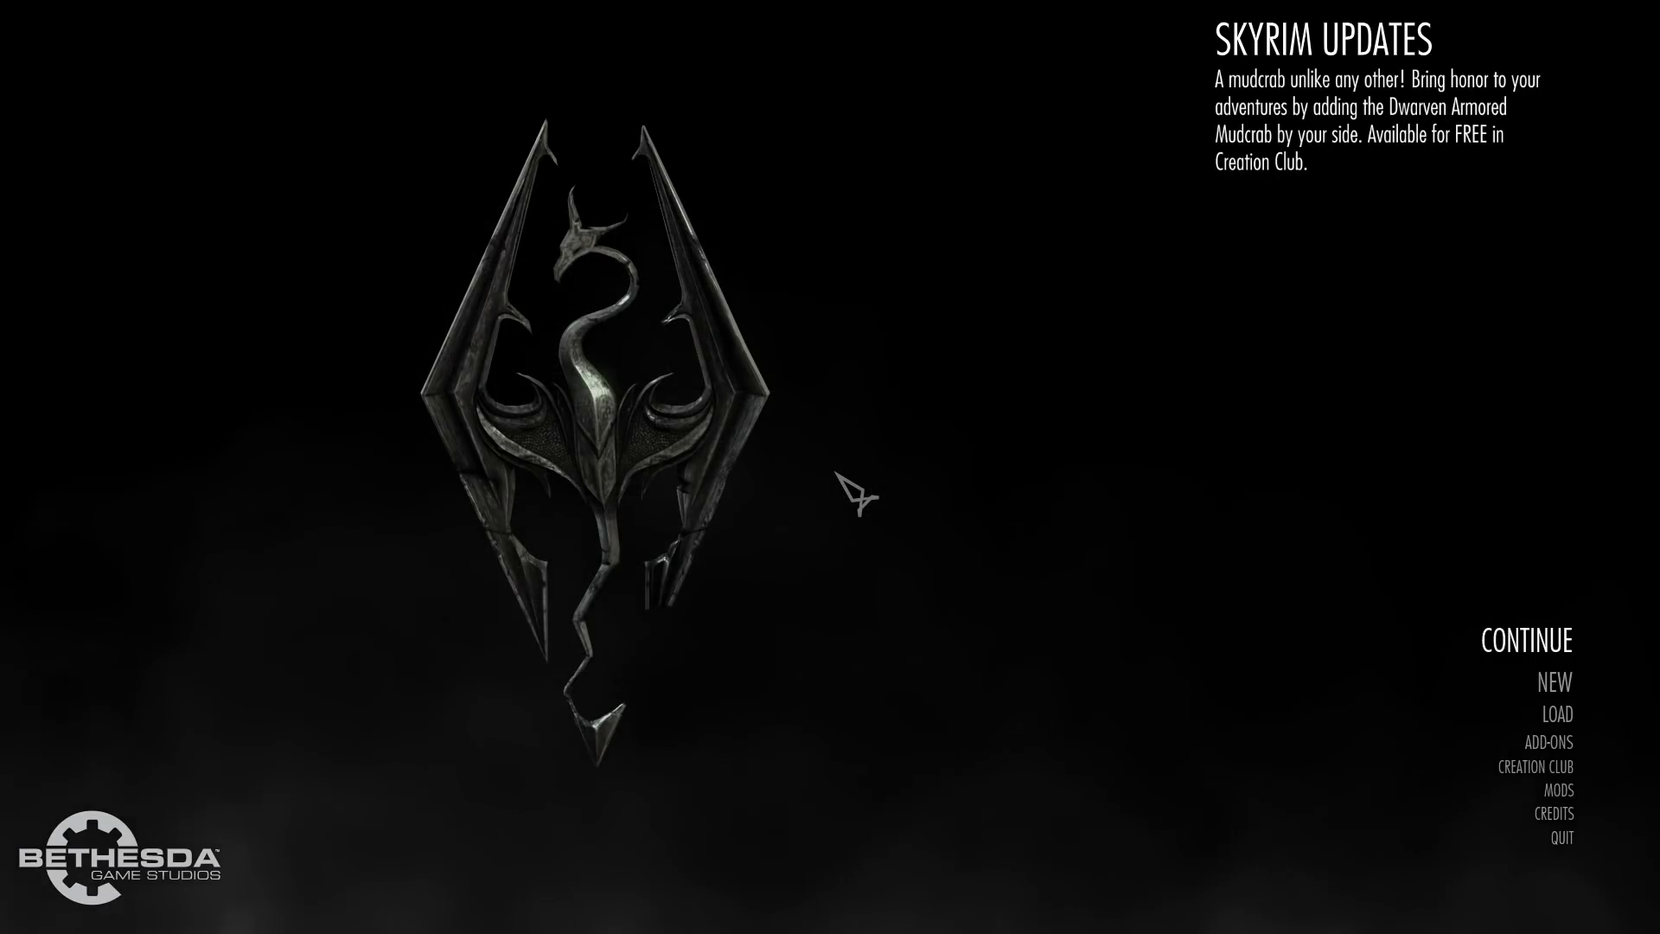
key("grave")
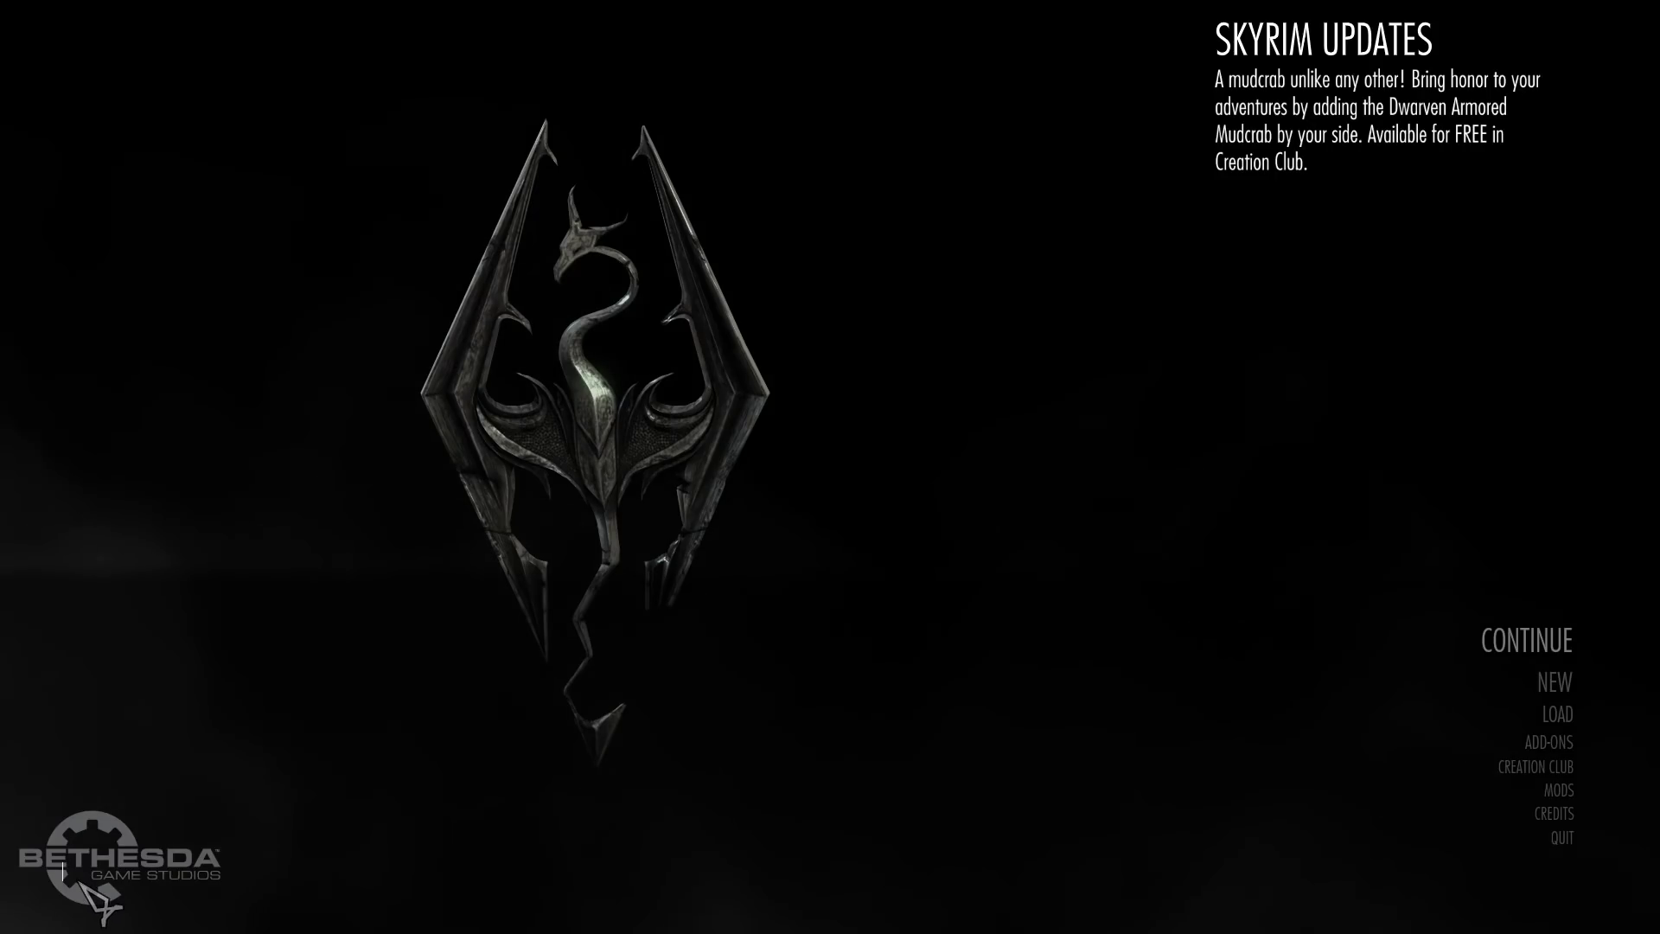
type("dsfdfsdfsfsfdfs")
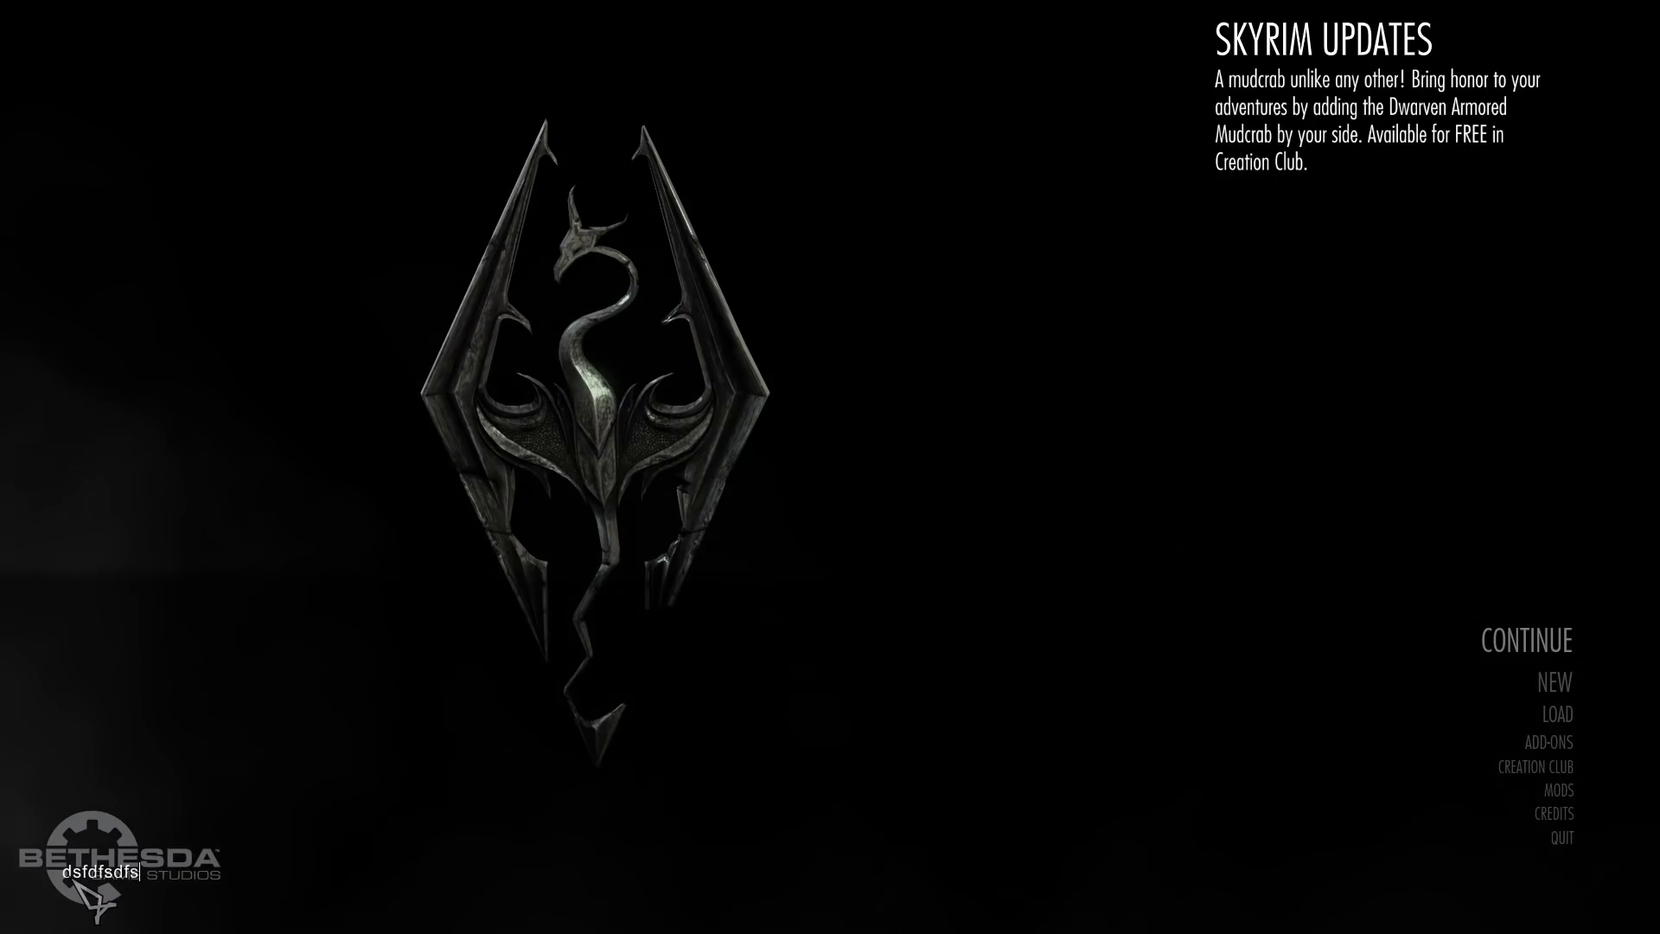
key("BackSpace")
key("BackSpace")
key("BackSpace")
key("BackSpace")
key("BackSpace")
key("BackSpace")
key("BackSpace")
key("BackSpace")
key("BackSpace")
key("BackSpace")
key("BackSpace")
key("BackSpace")
key("BackSpace")
key("BackSpace")
key("BackSpace")
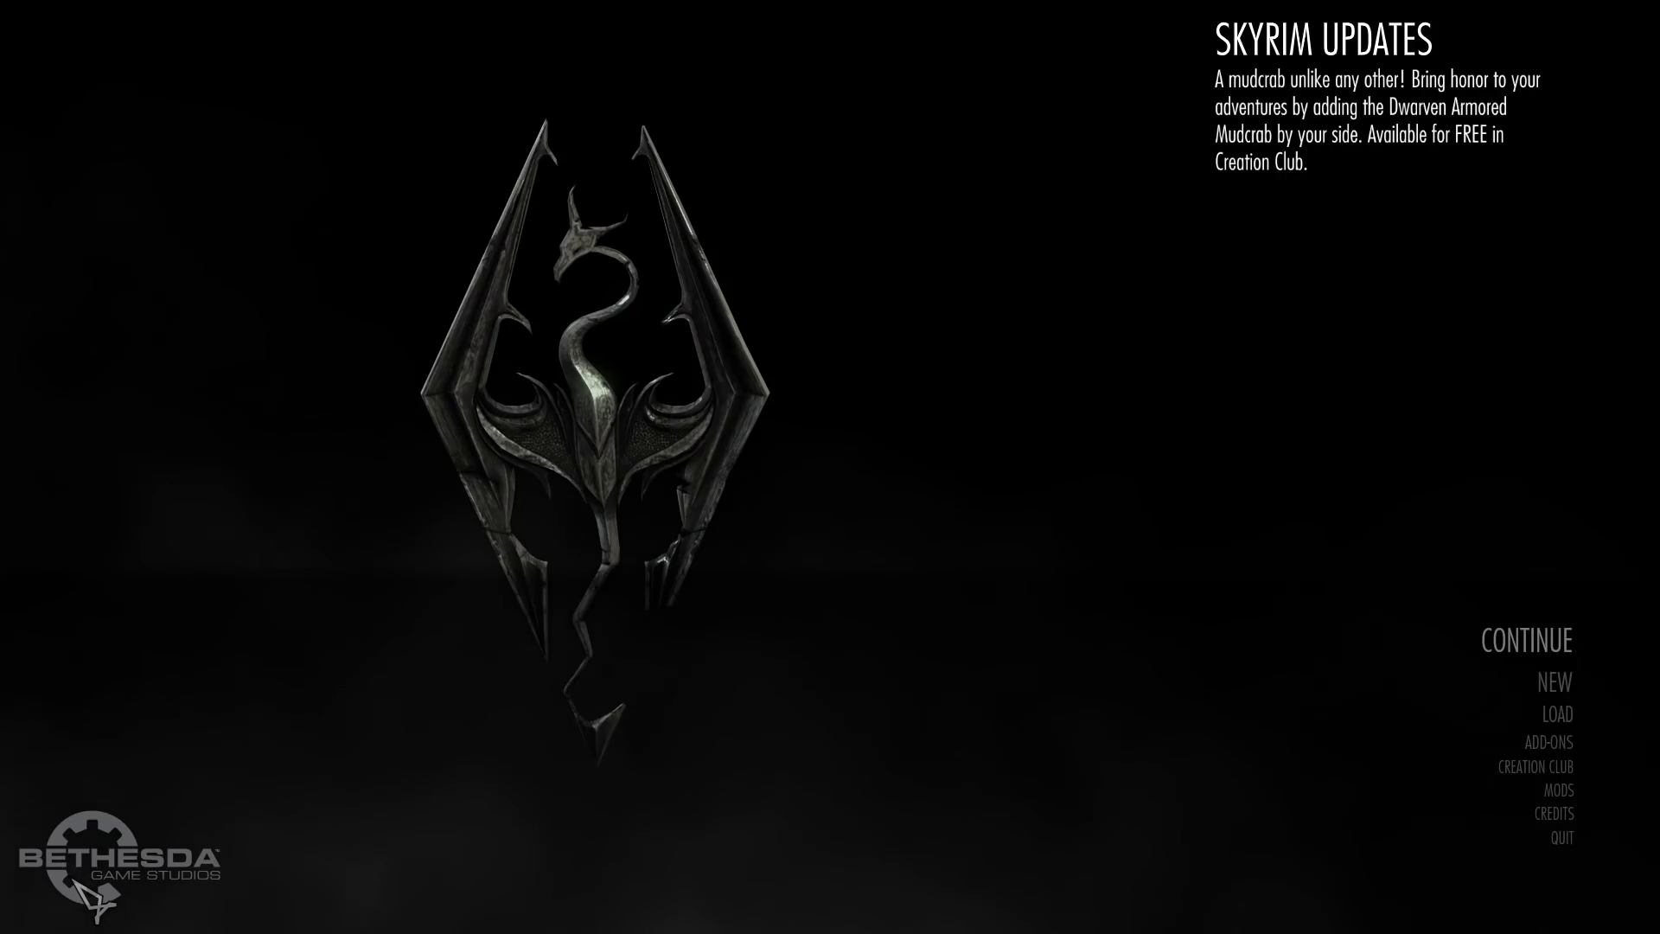
- Run getskseversion in the game console to check the installed SKSE64 version, and close the console
type("gets")
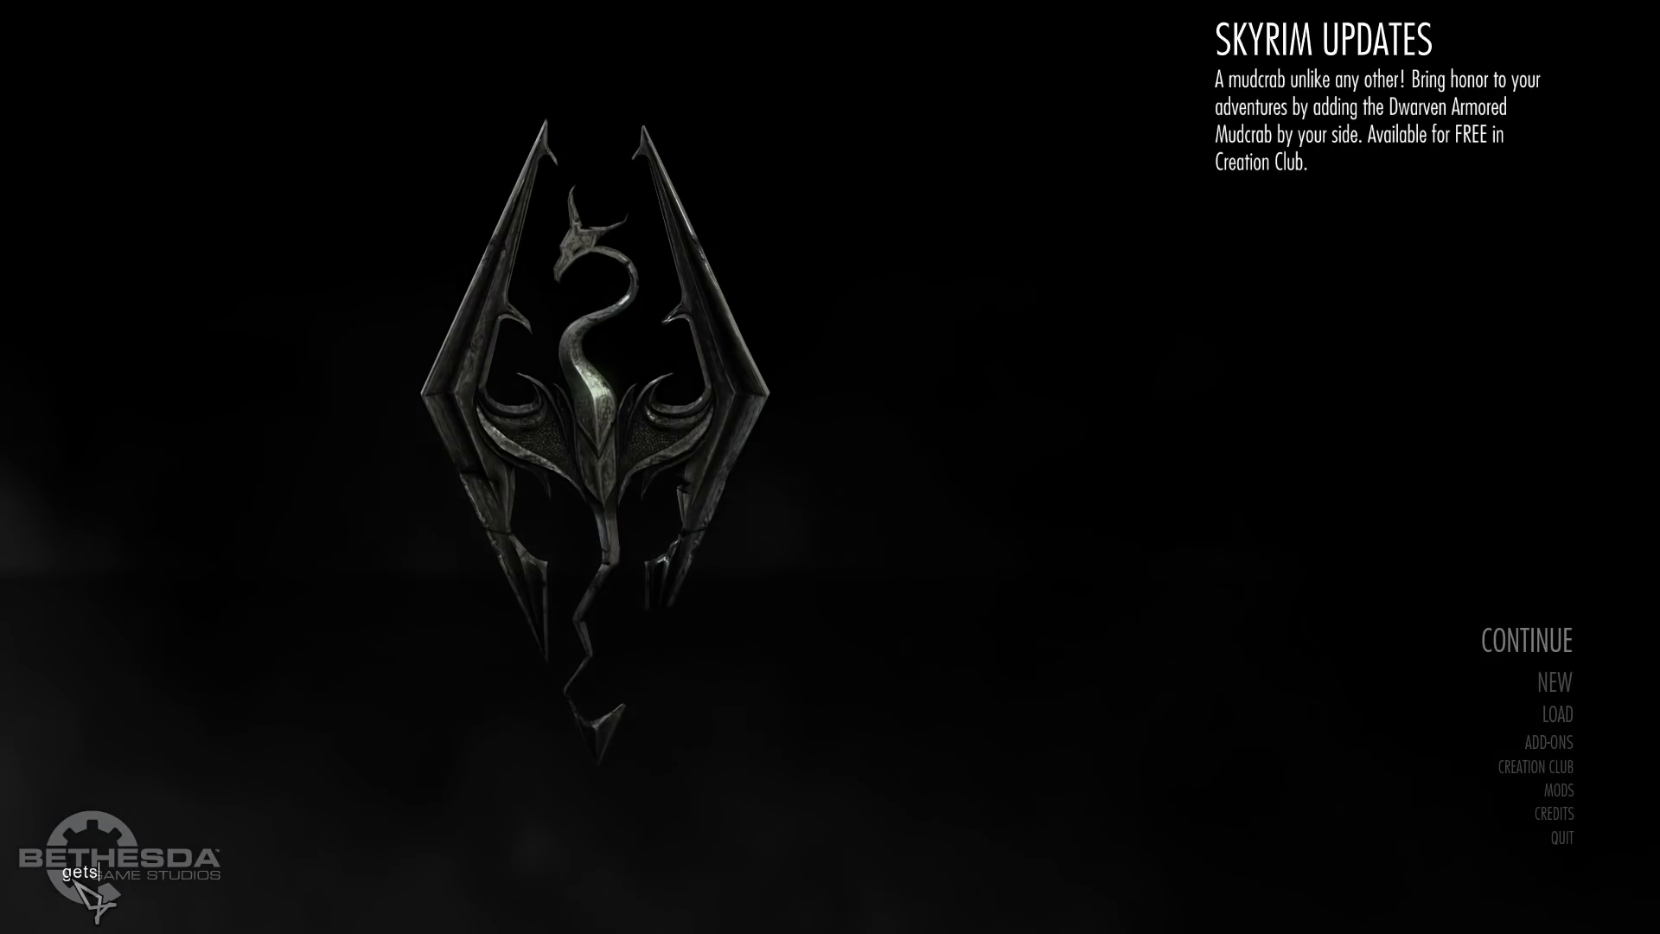
type("kse")
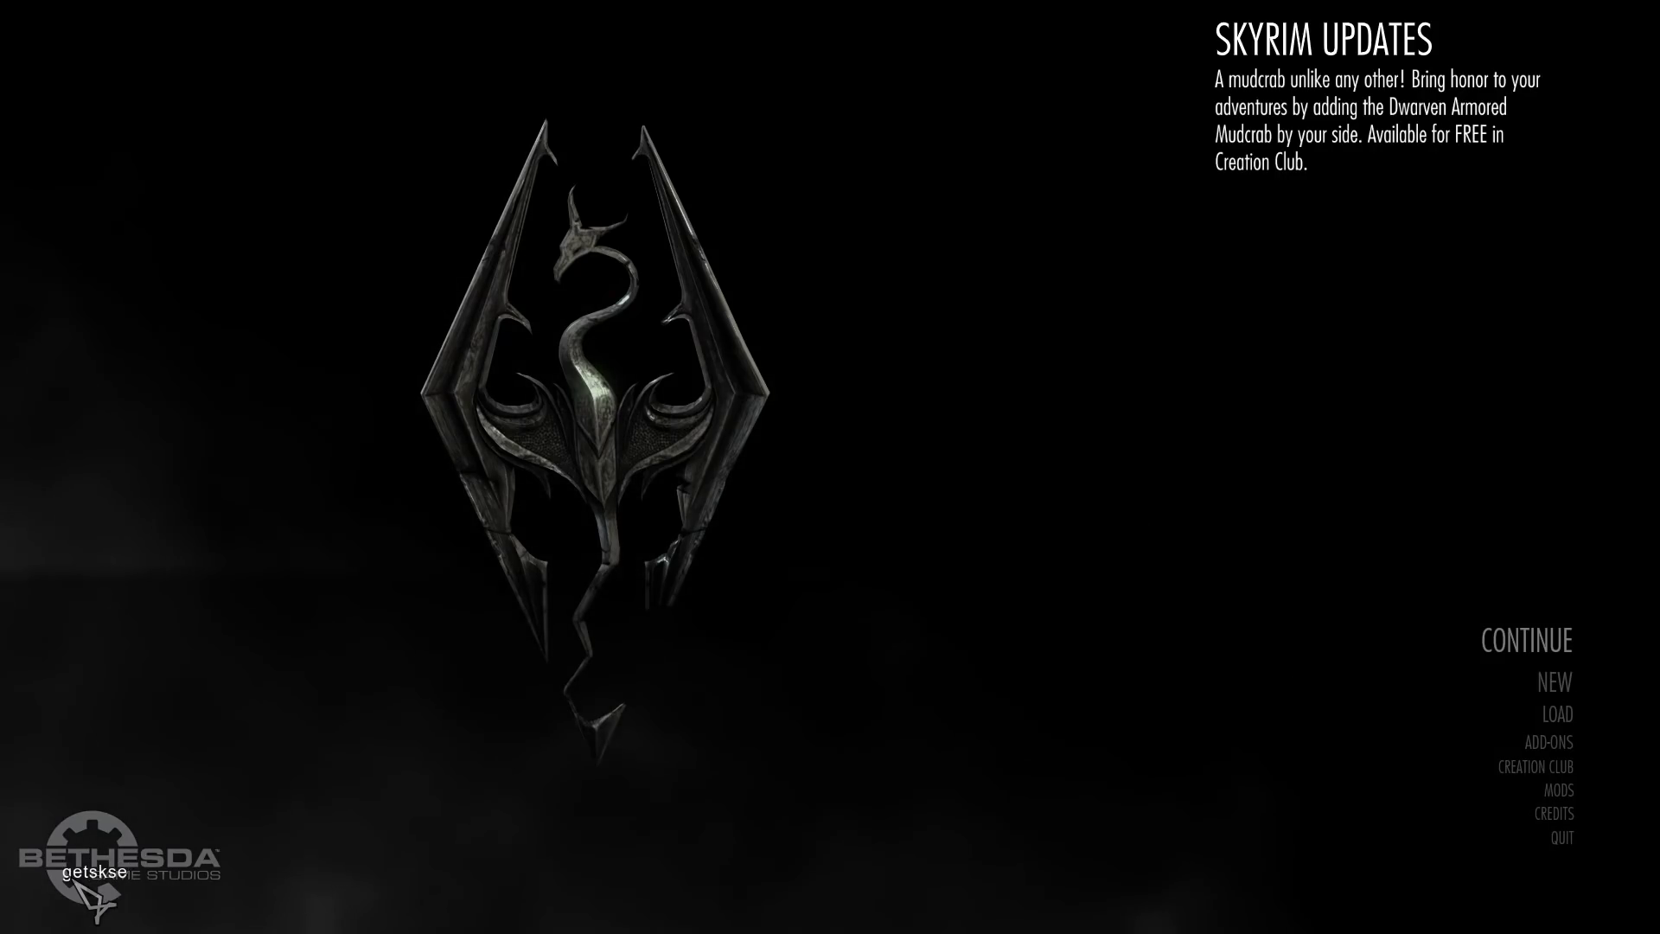
type("verss")
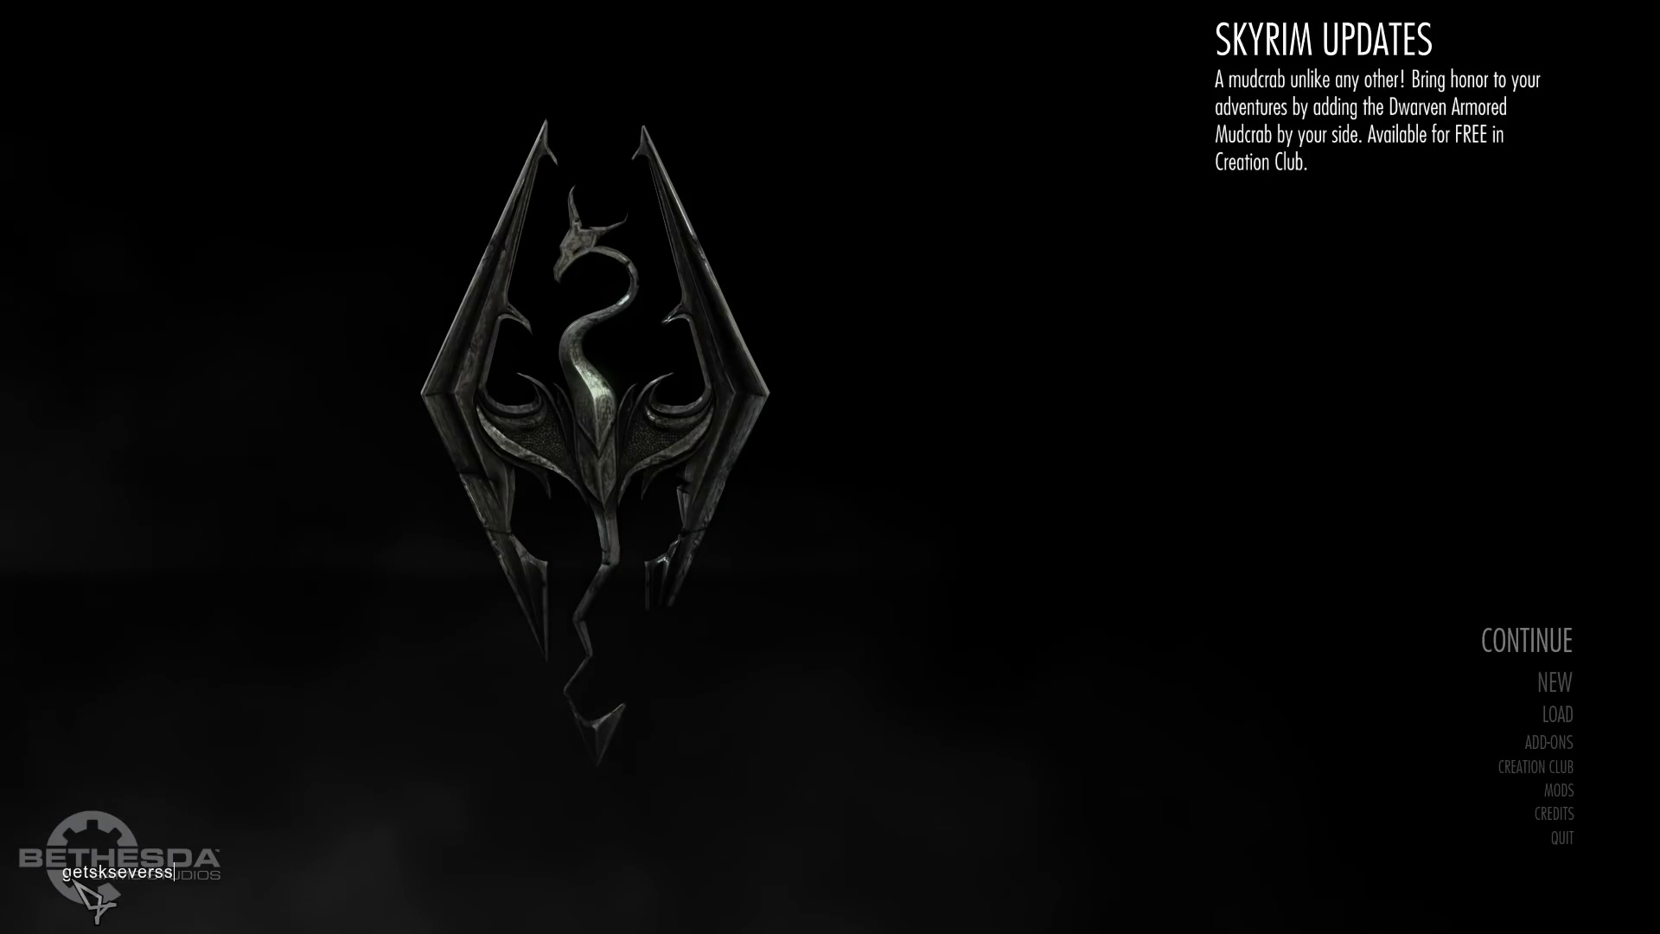
type("io")
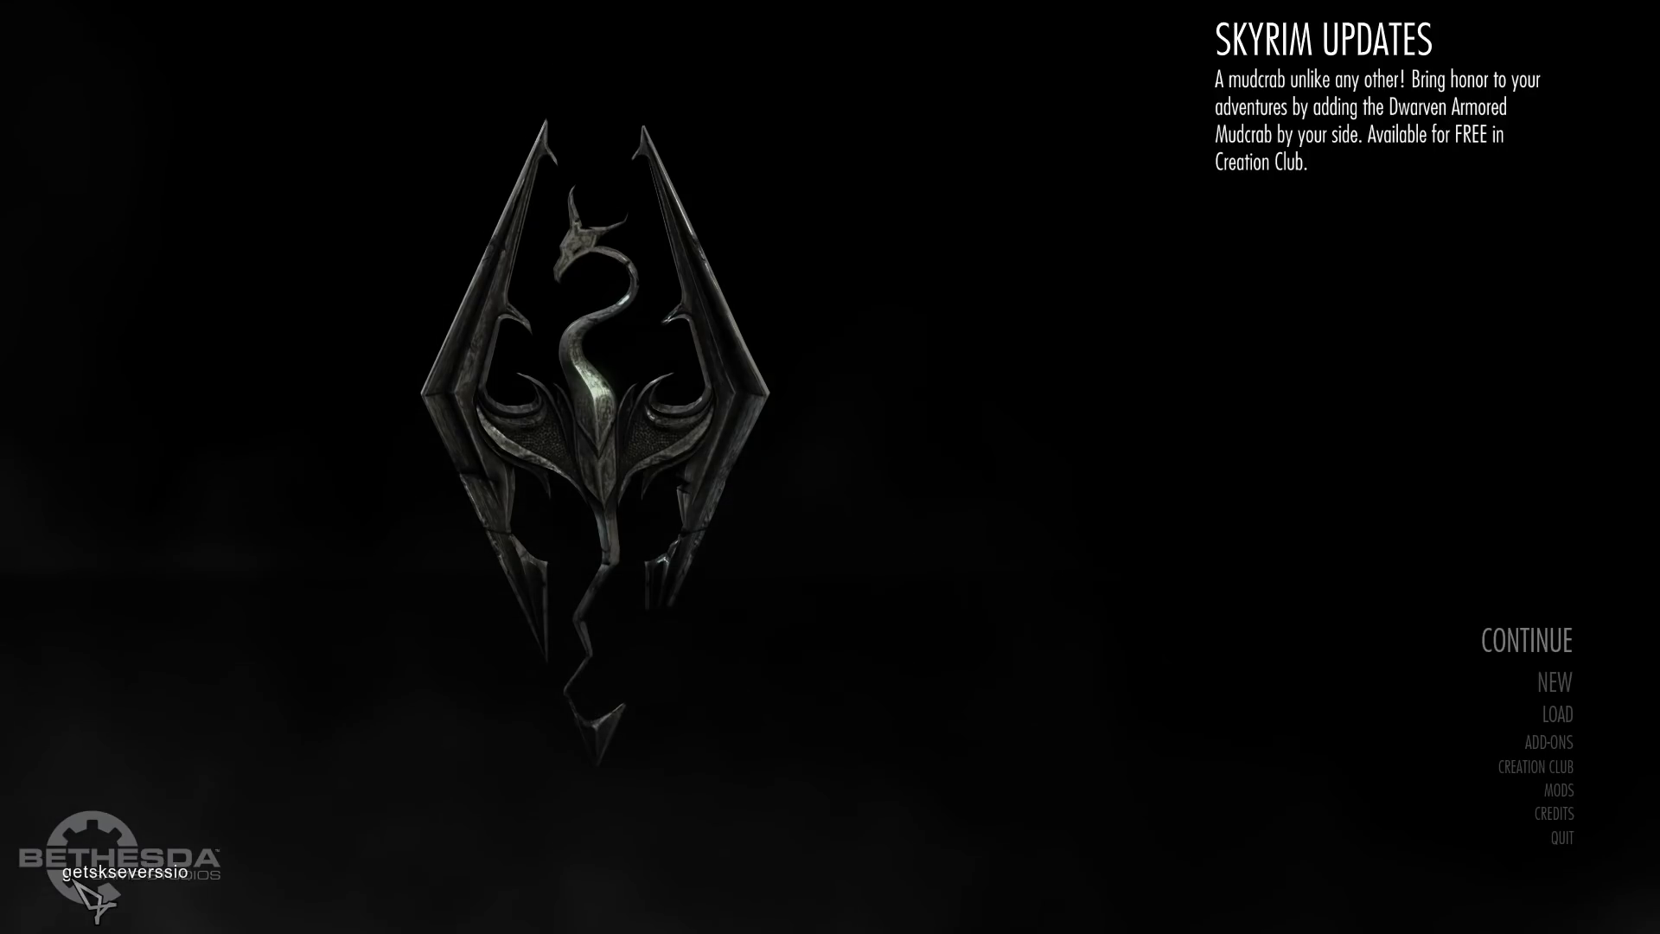
type("n")
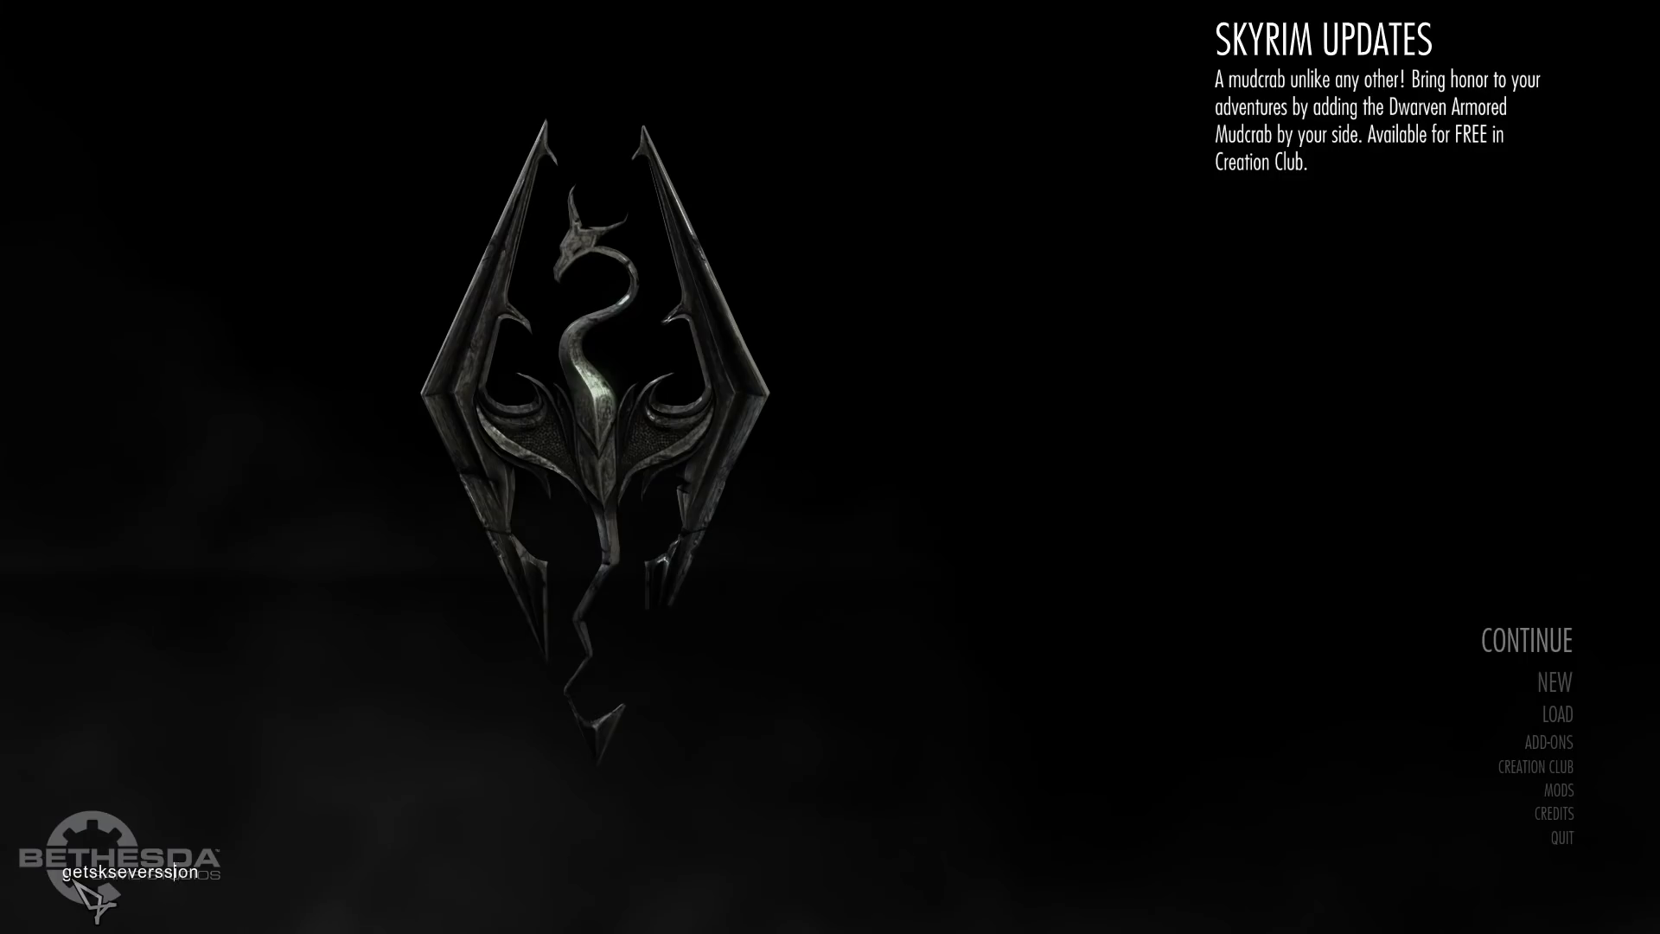
key("BackSpace")
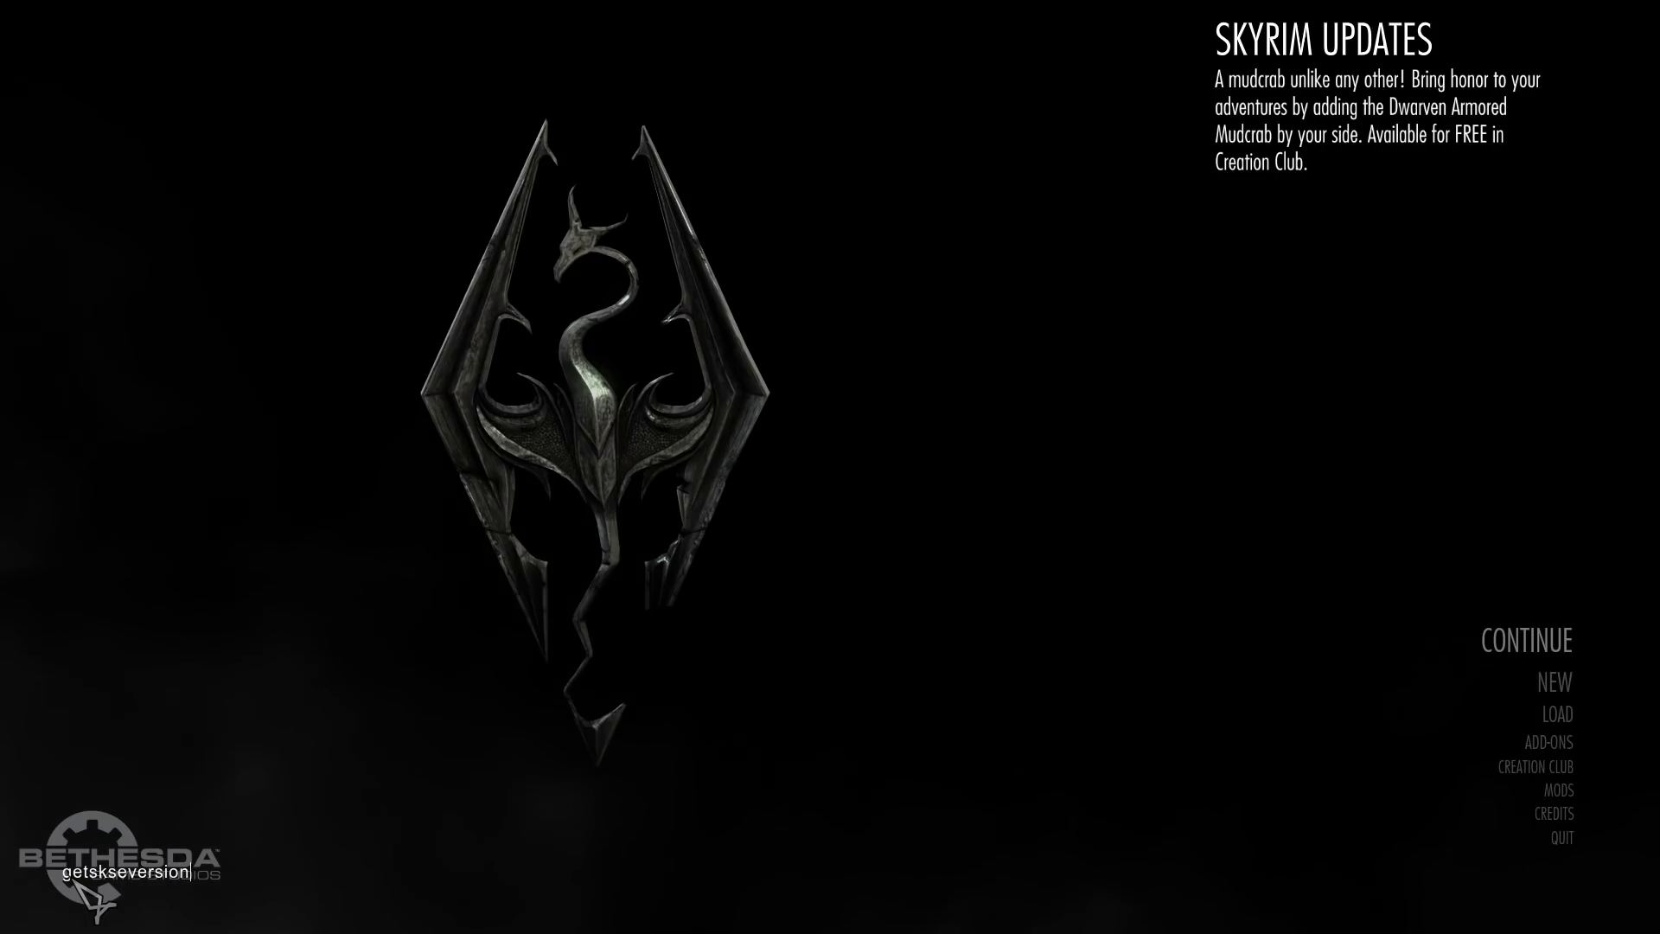
key("Return")
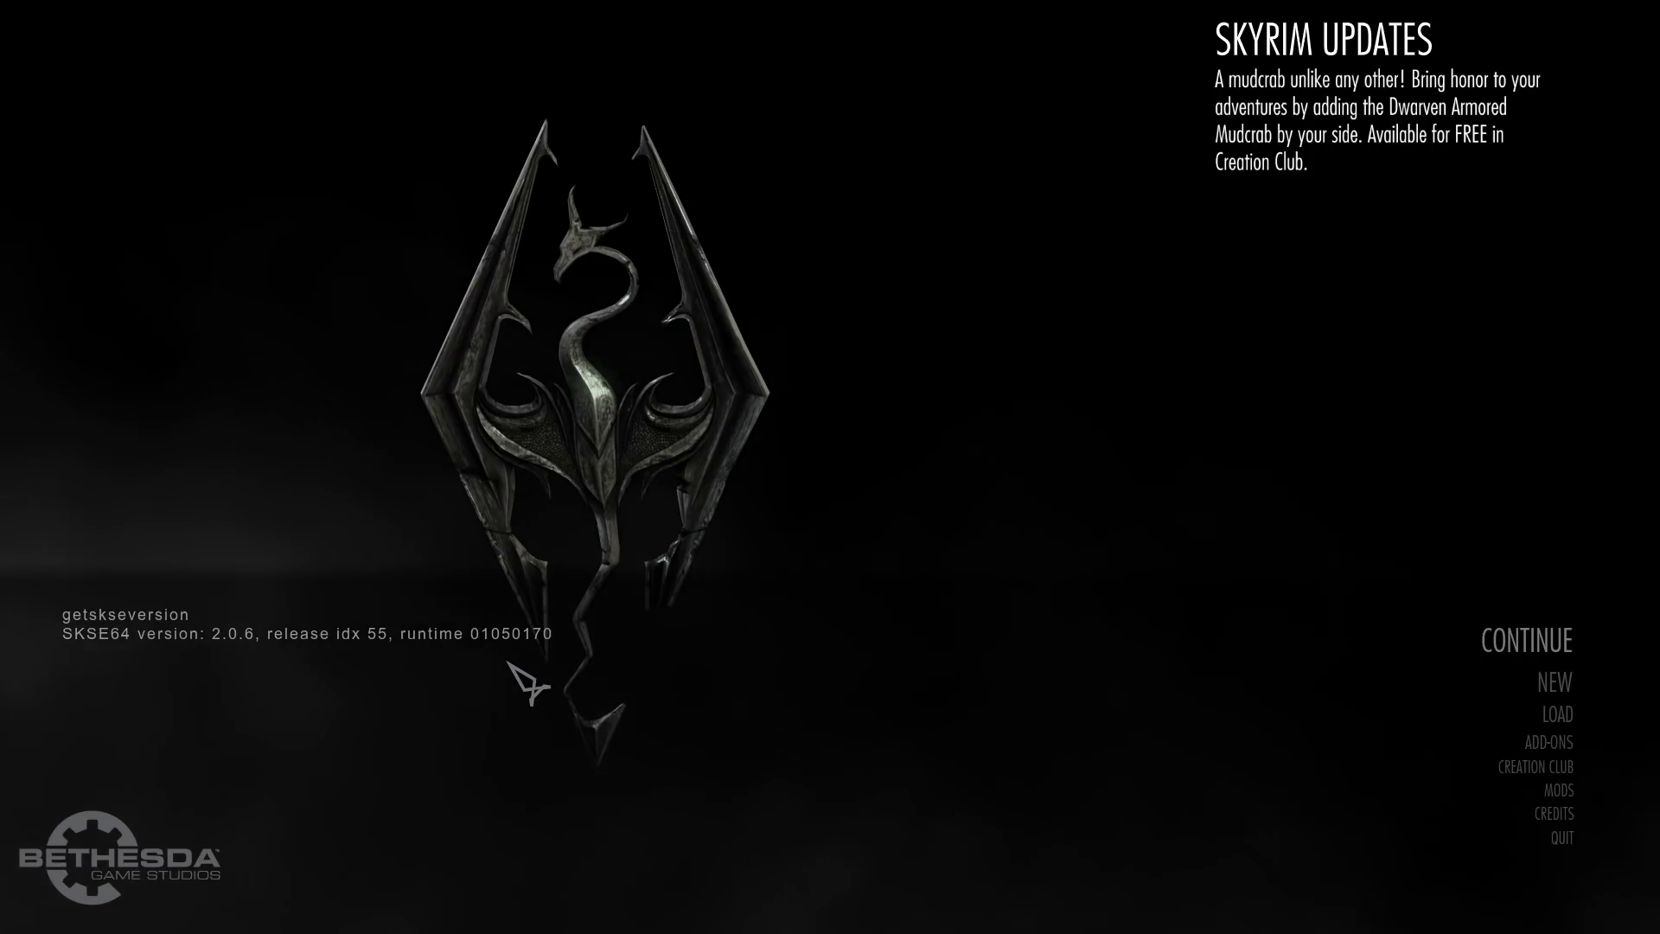
key("grave")
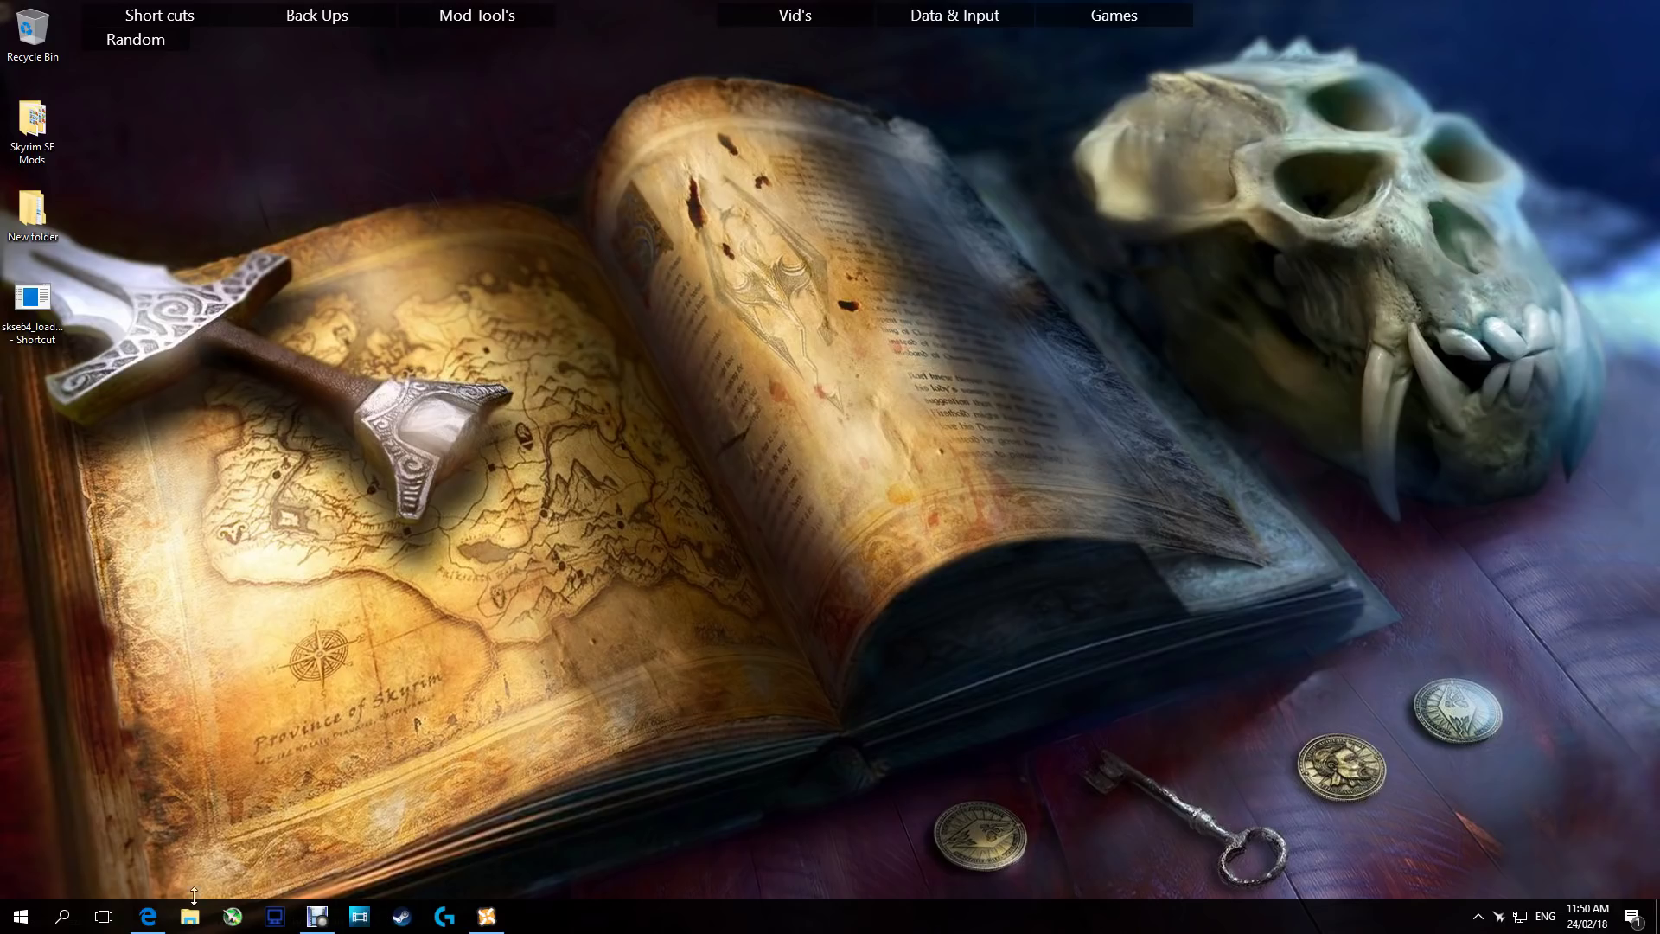
- Switch to Microsoft Edge and search the Skyrim Special Edition mods on Nexus Mods for skyui
left_click(148, 916)
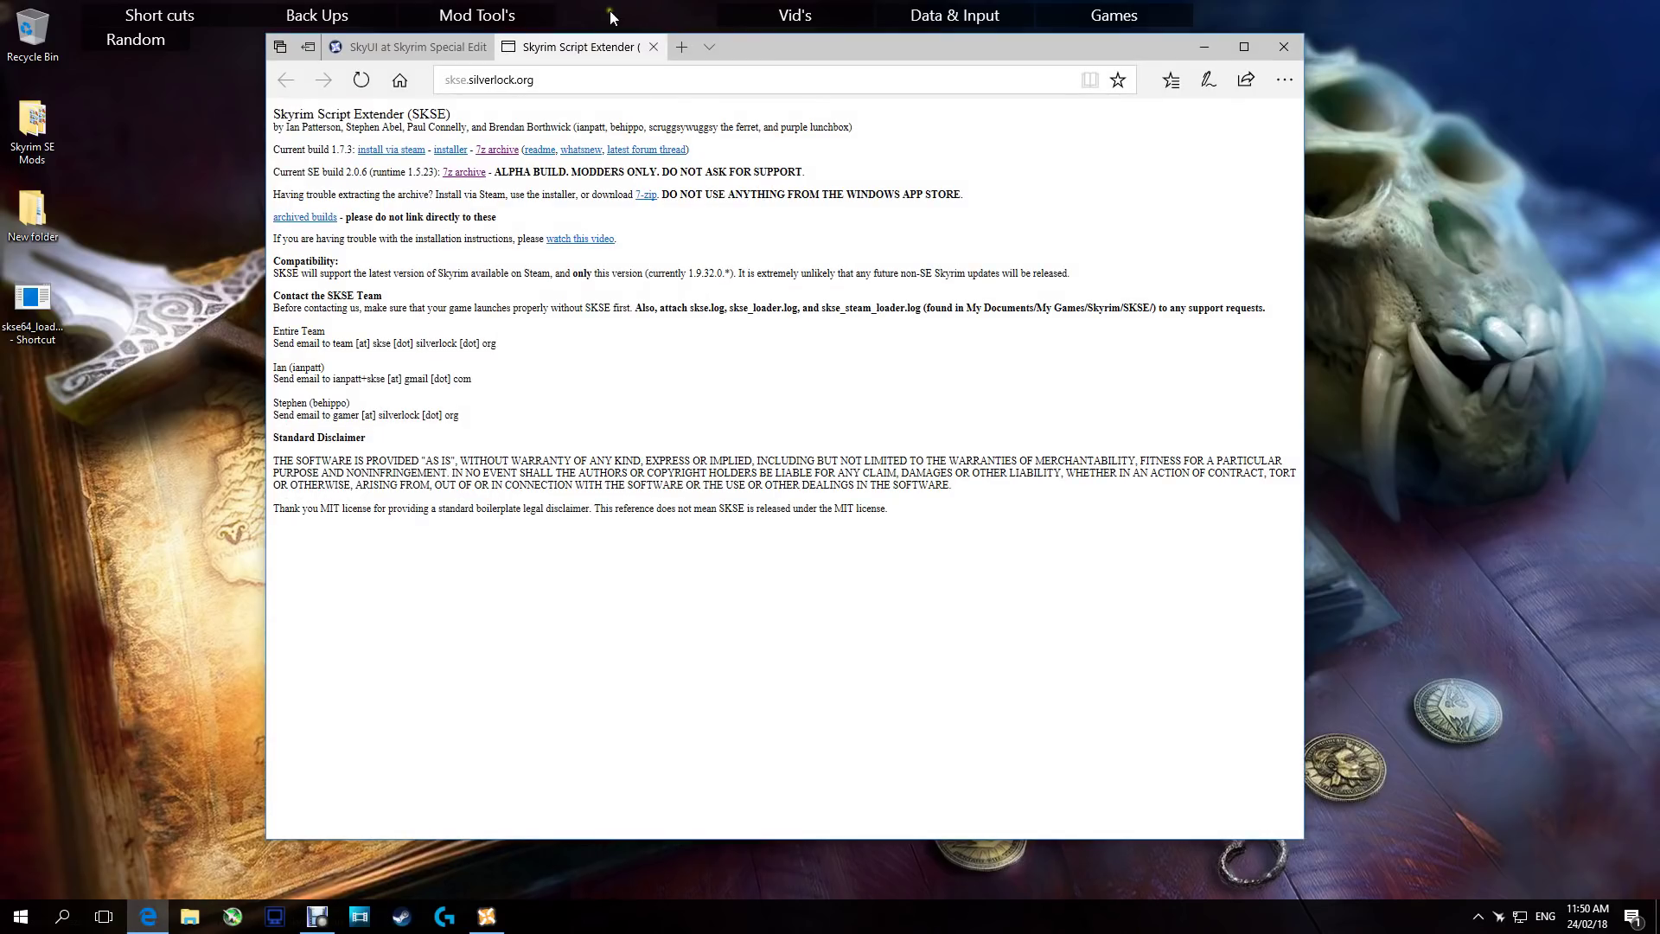
left_click(457, 52)
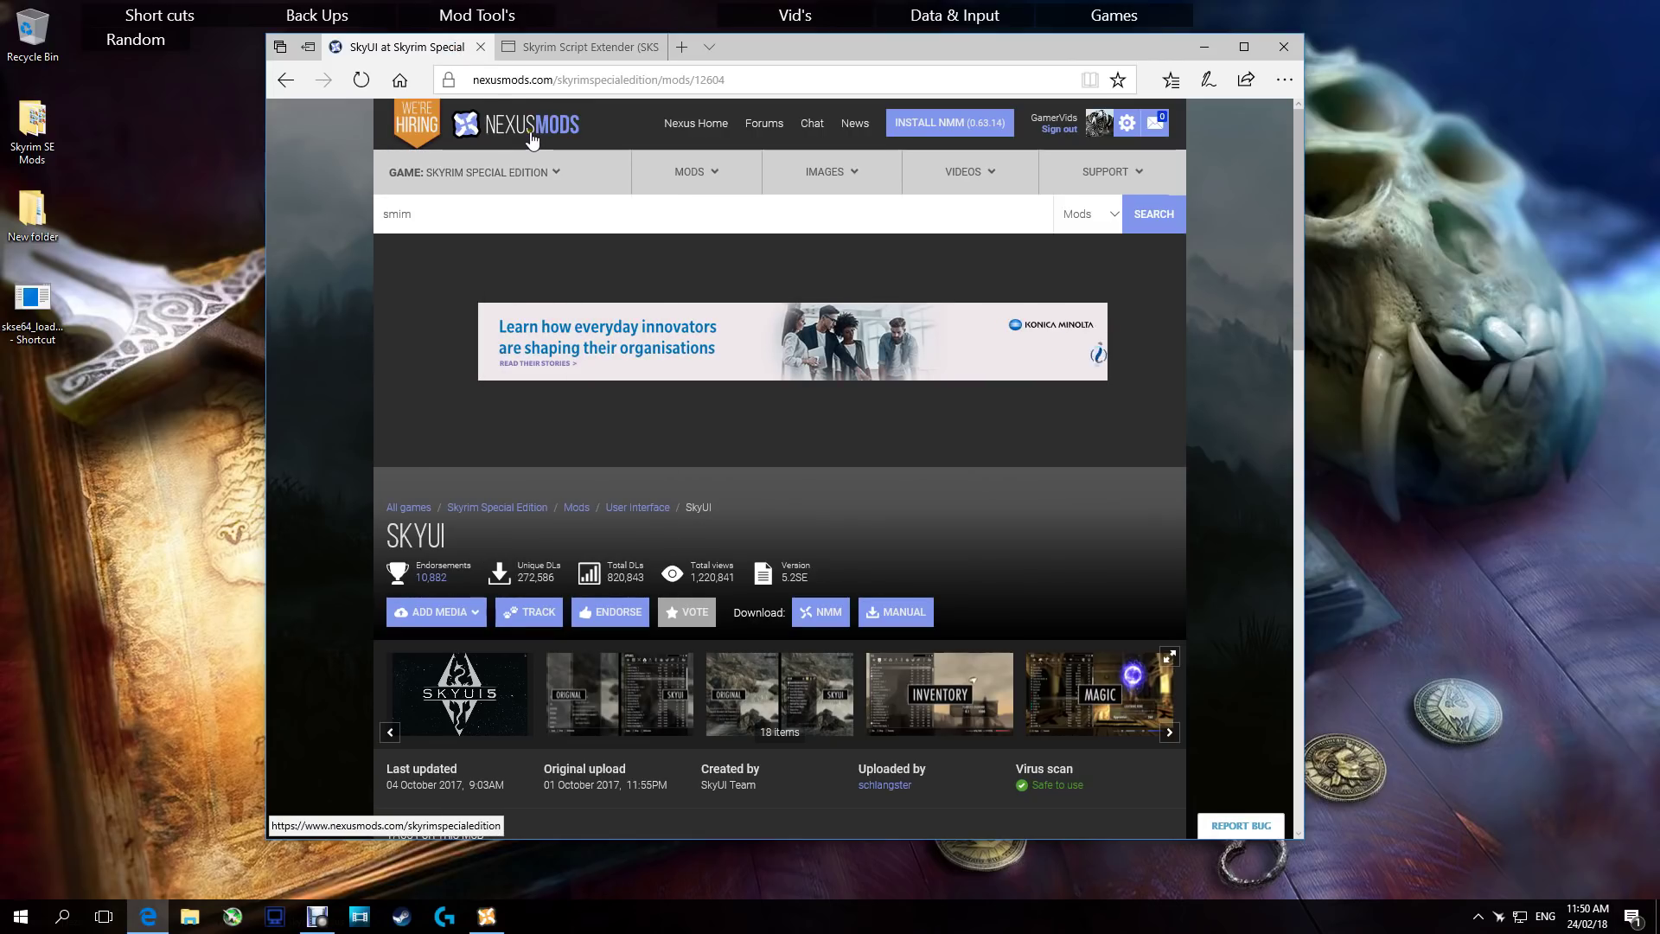
mouse_move(613, 174)
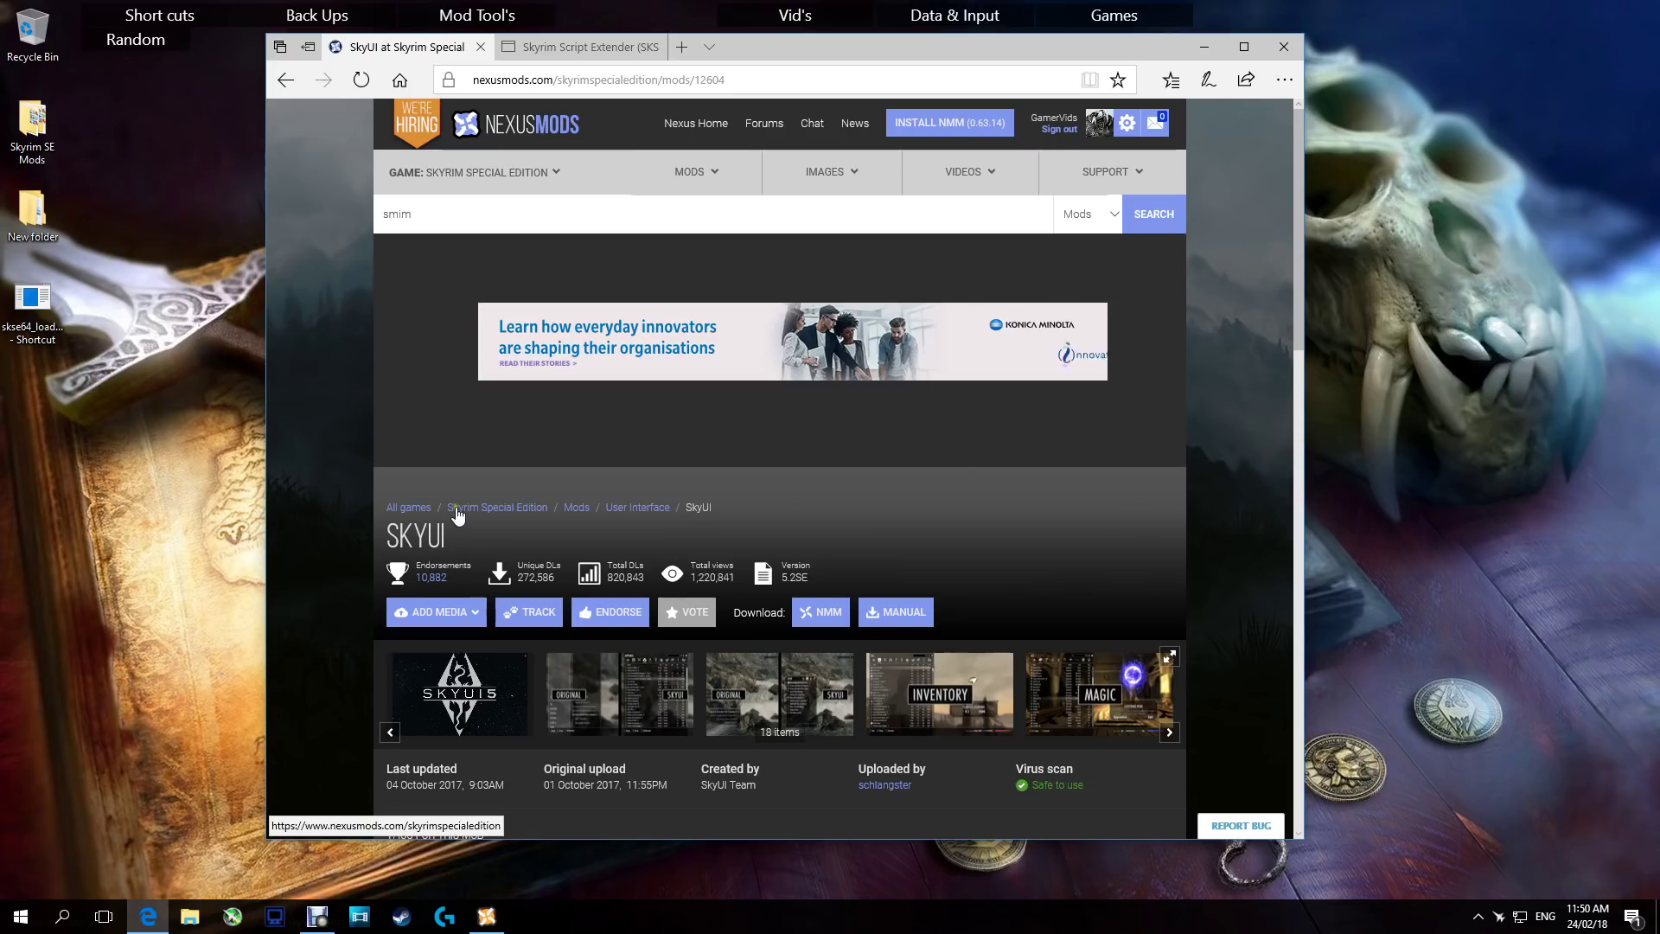
left_click(418, 216)
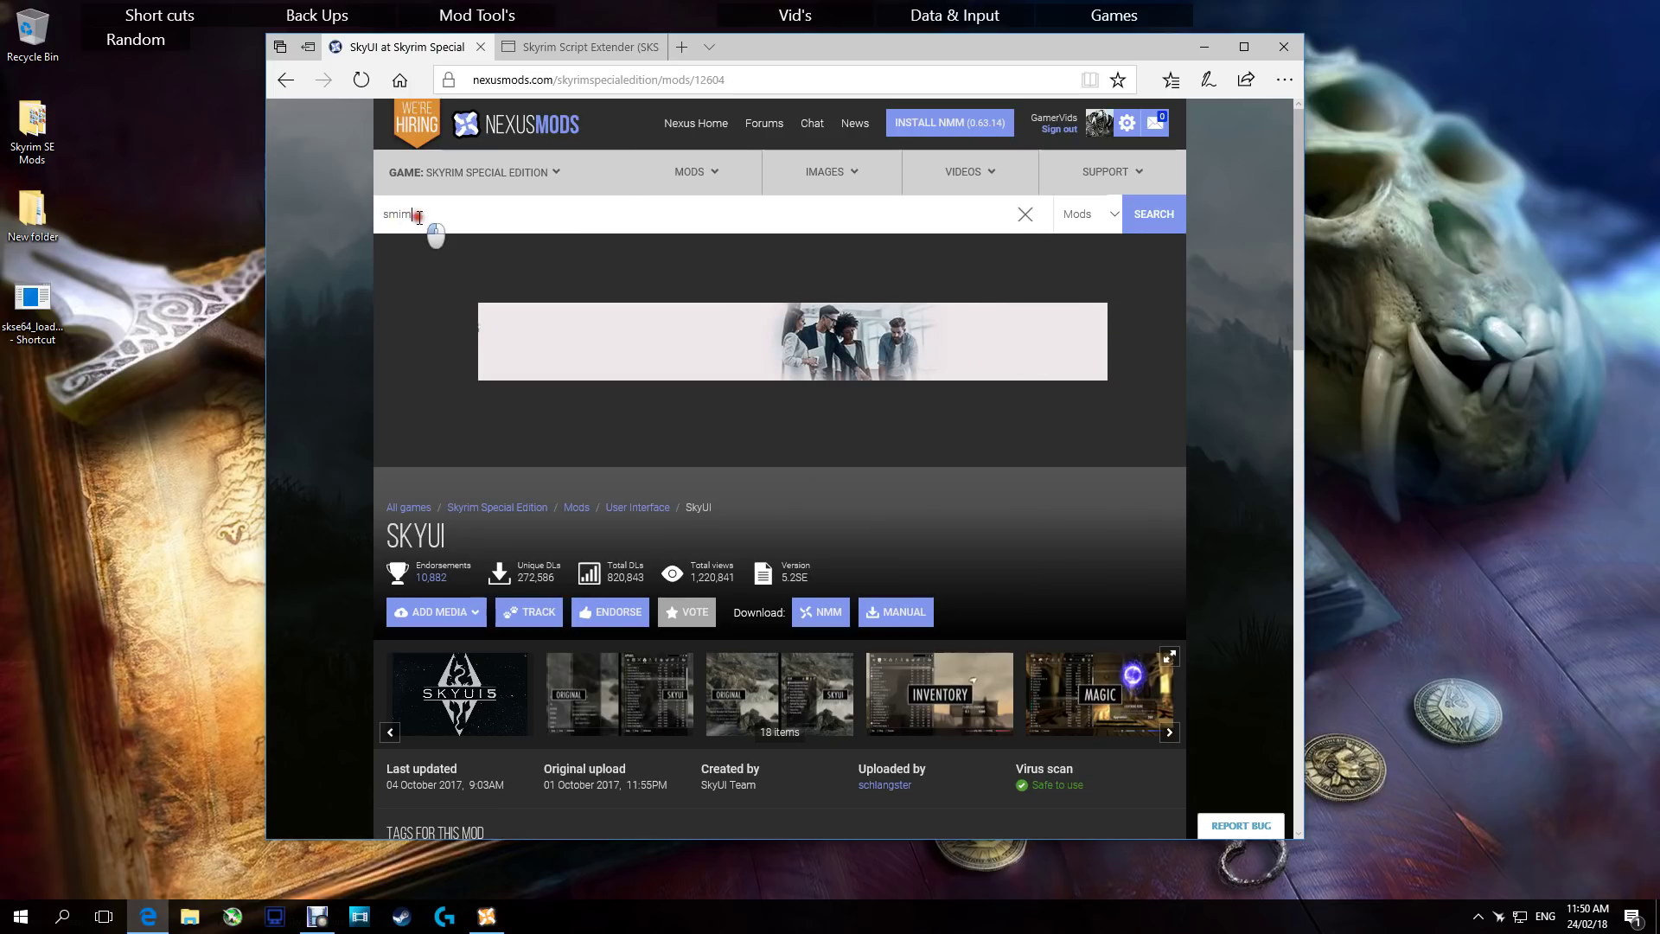
left_click_drag(418, 216, 339, 231)
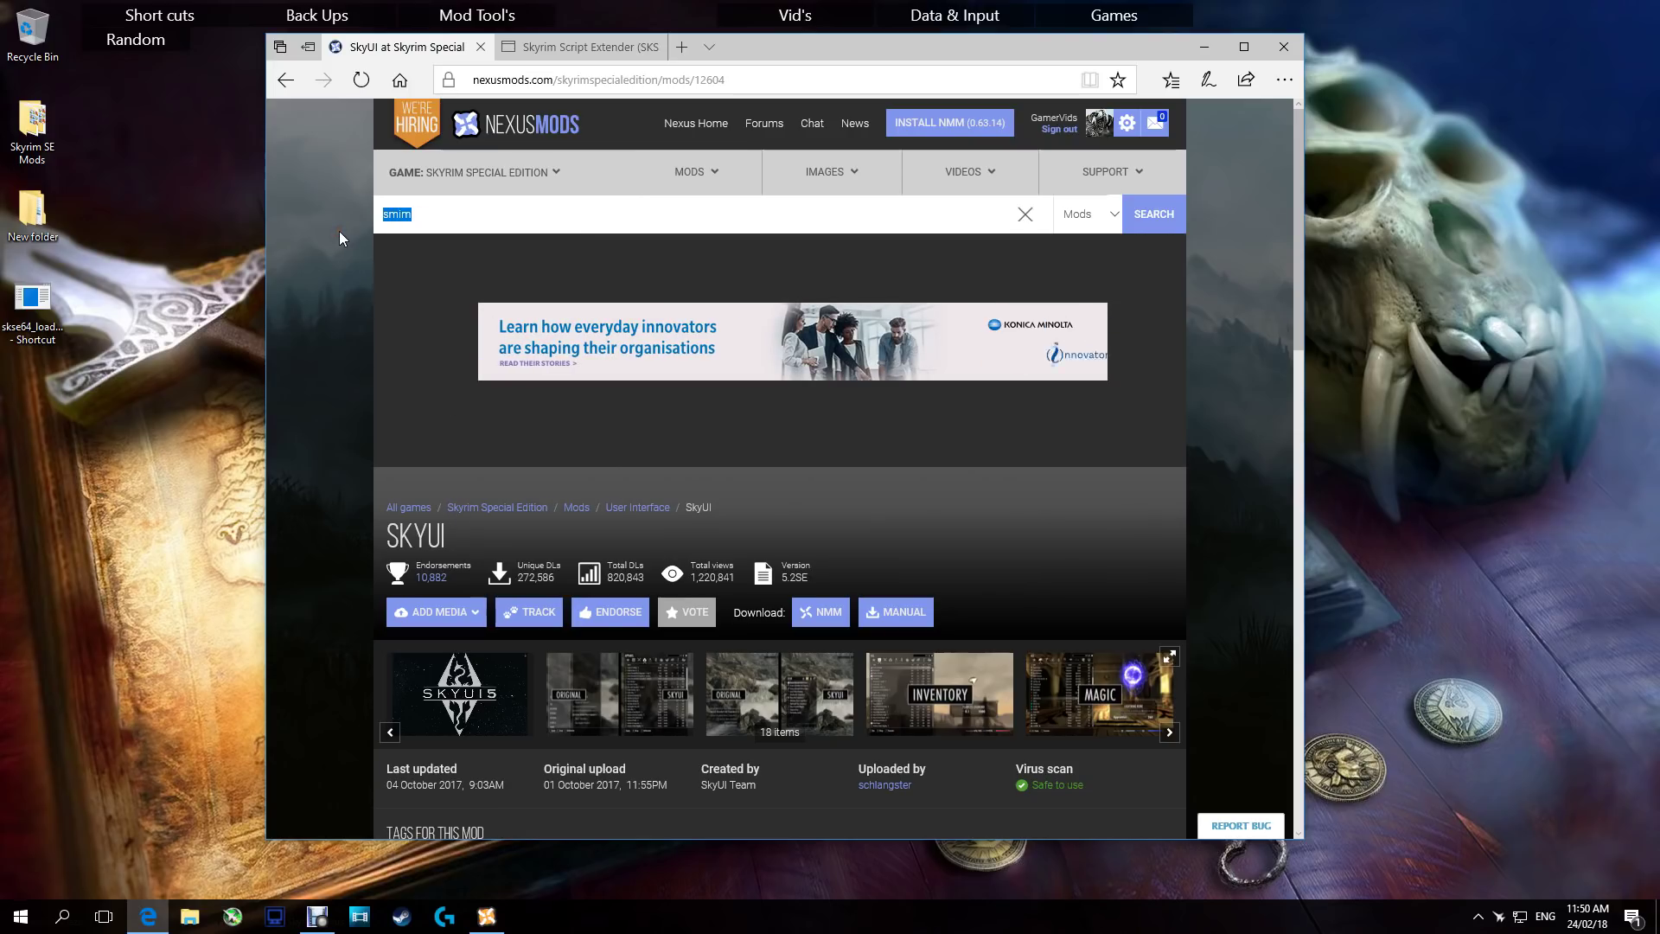
type("skyui")
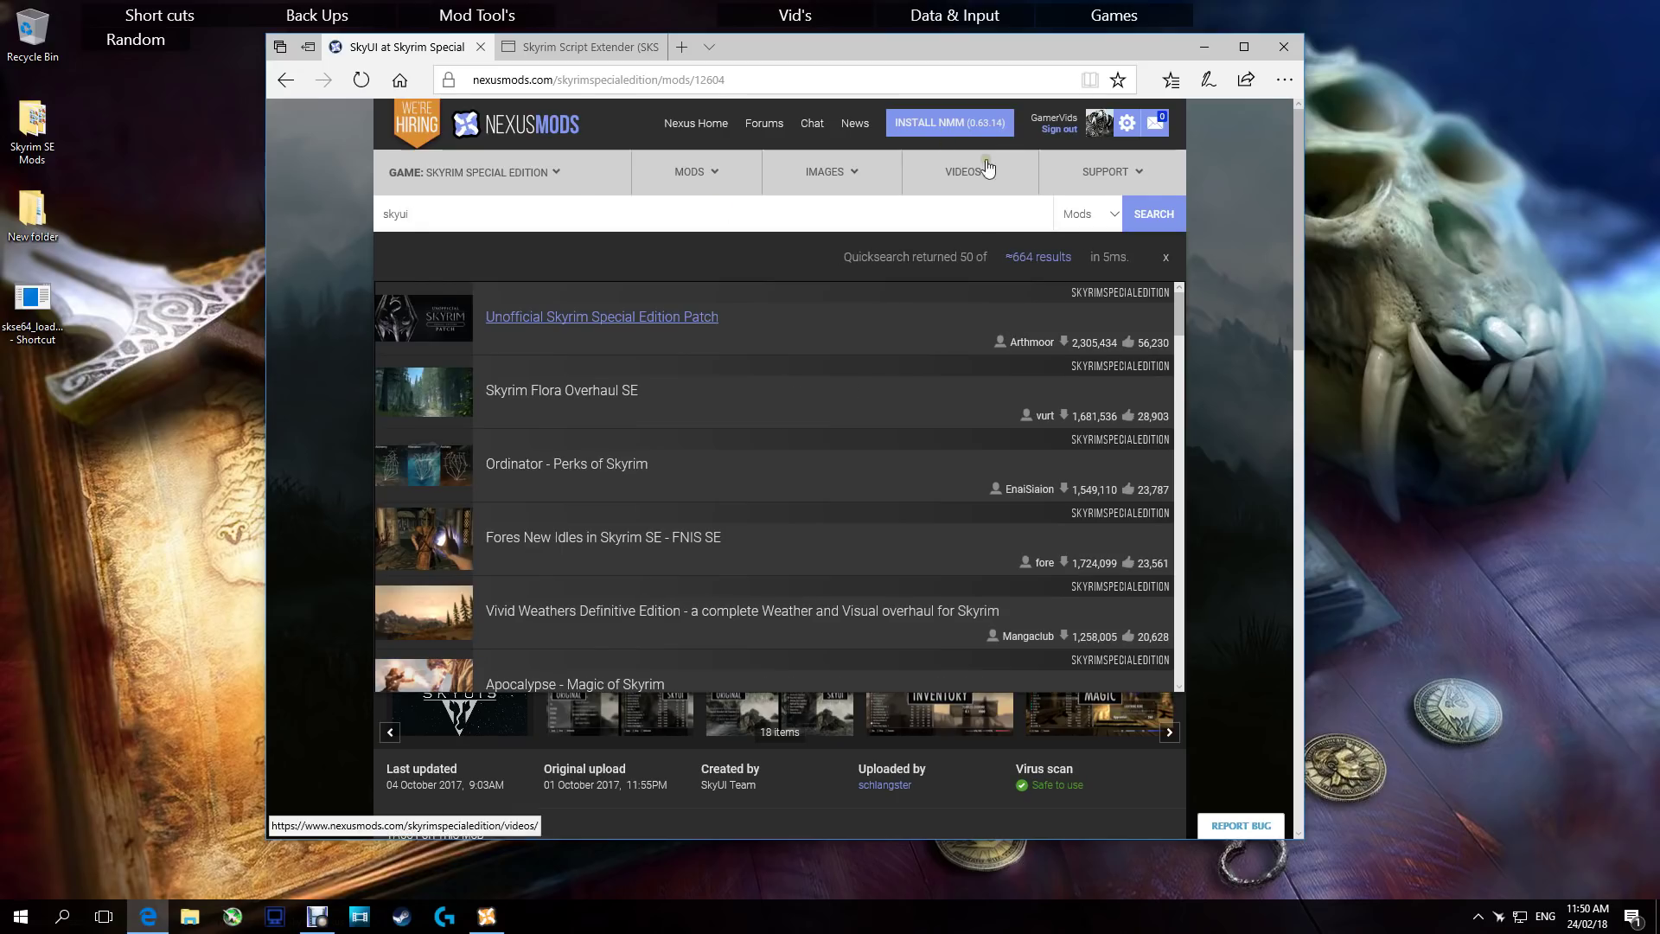
left_click(1142, 214)
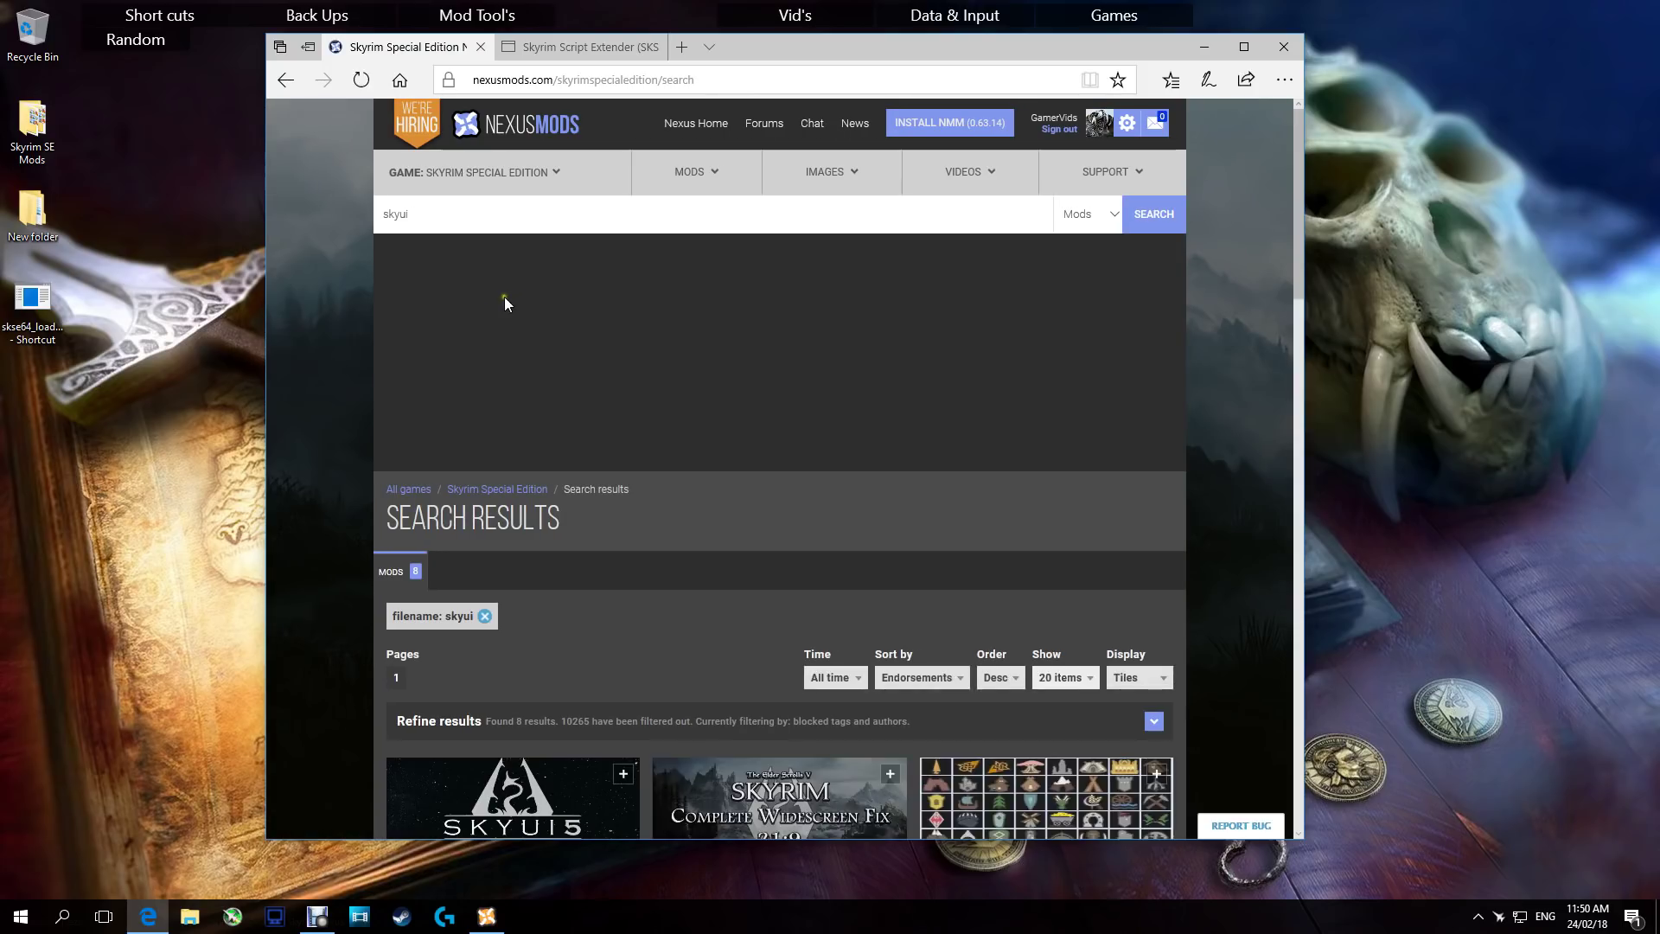
- Open the SkyUI mod page from the search results
scroll(505, 299, "down", 2)
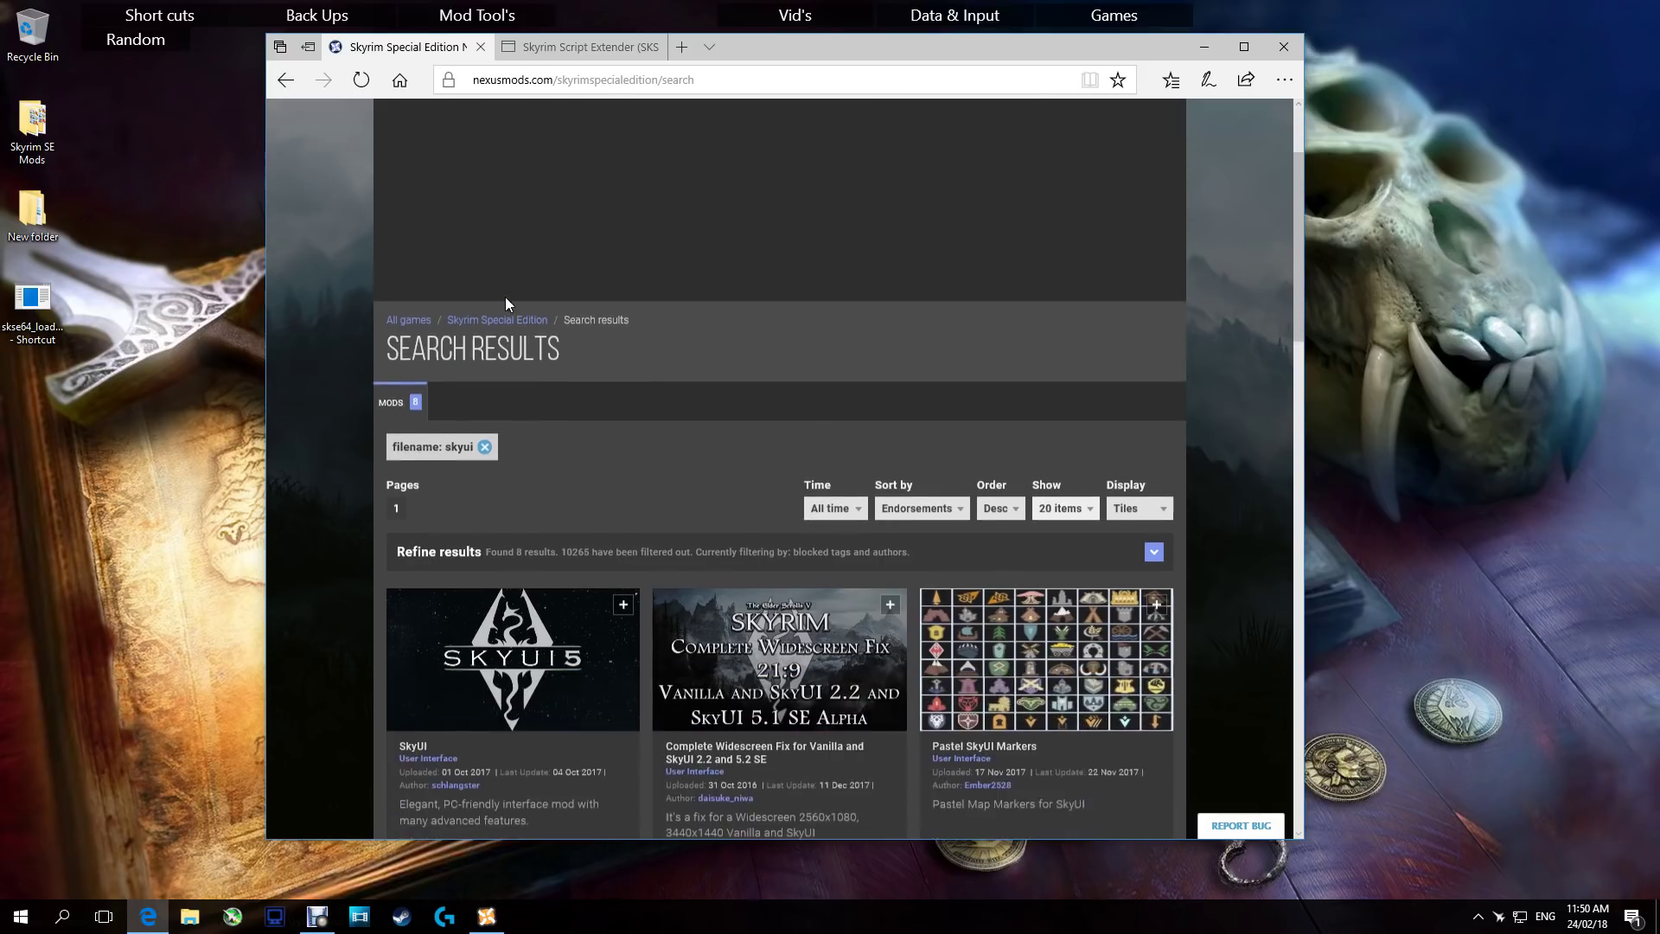
scroll(504, 297, "down", 3)
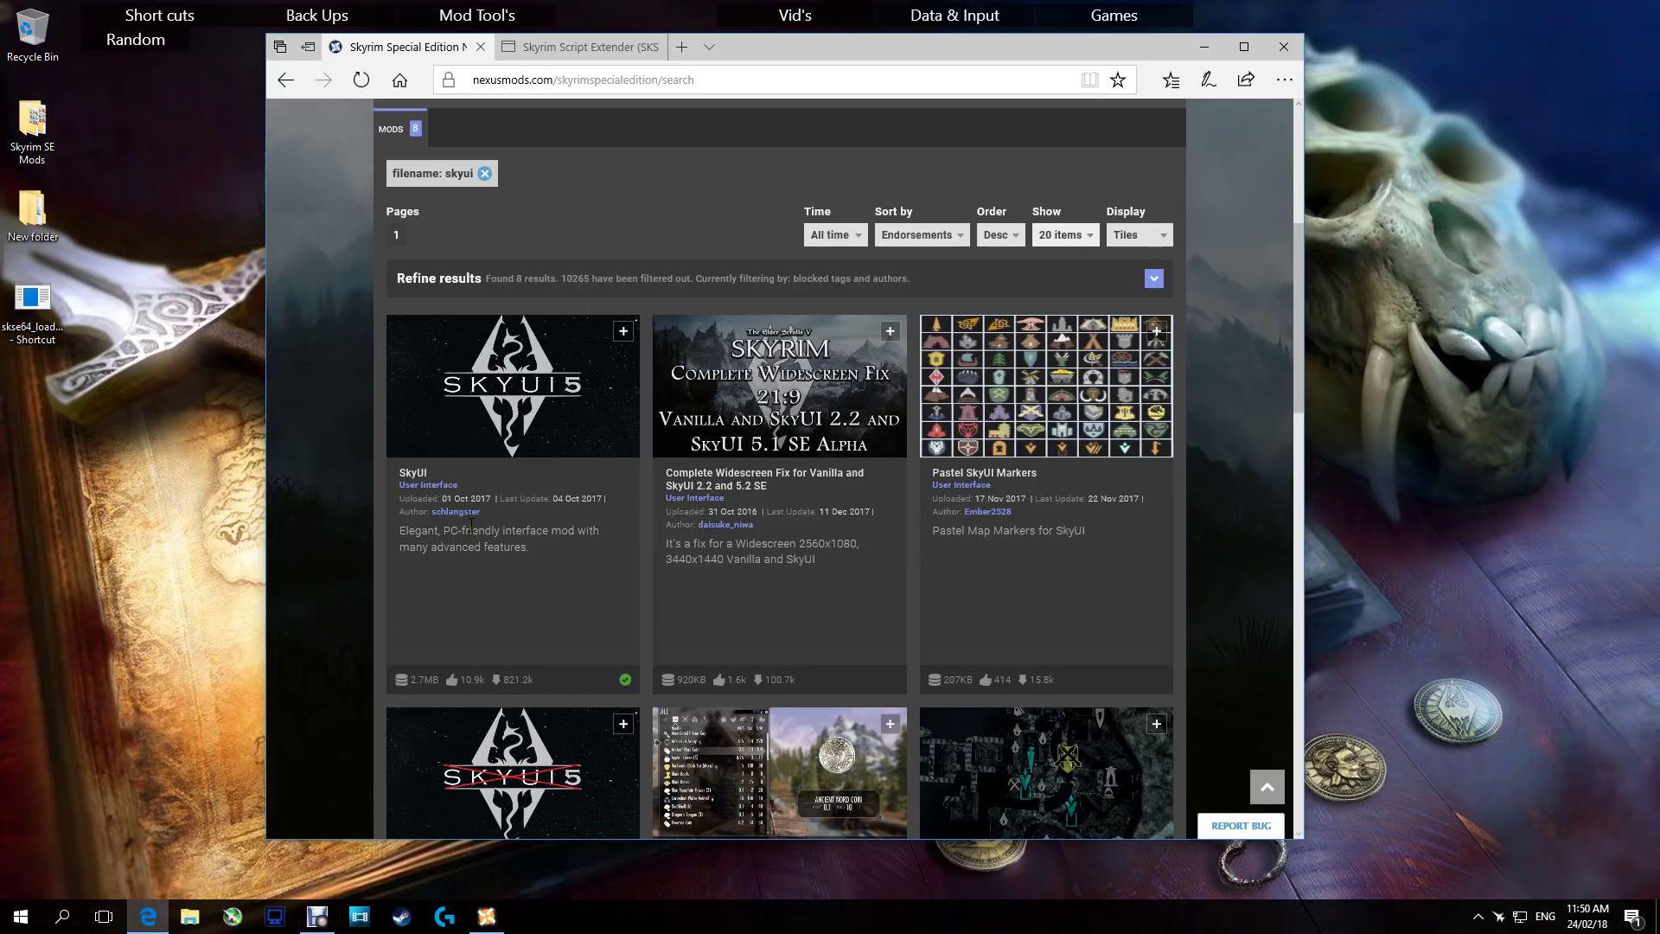
left_click(529, 371)
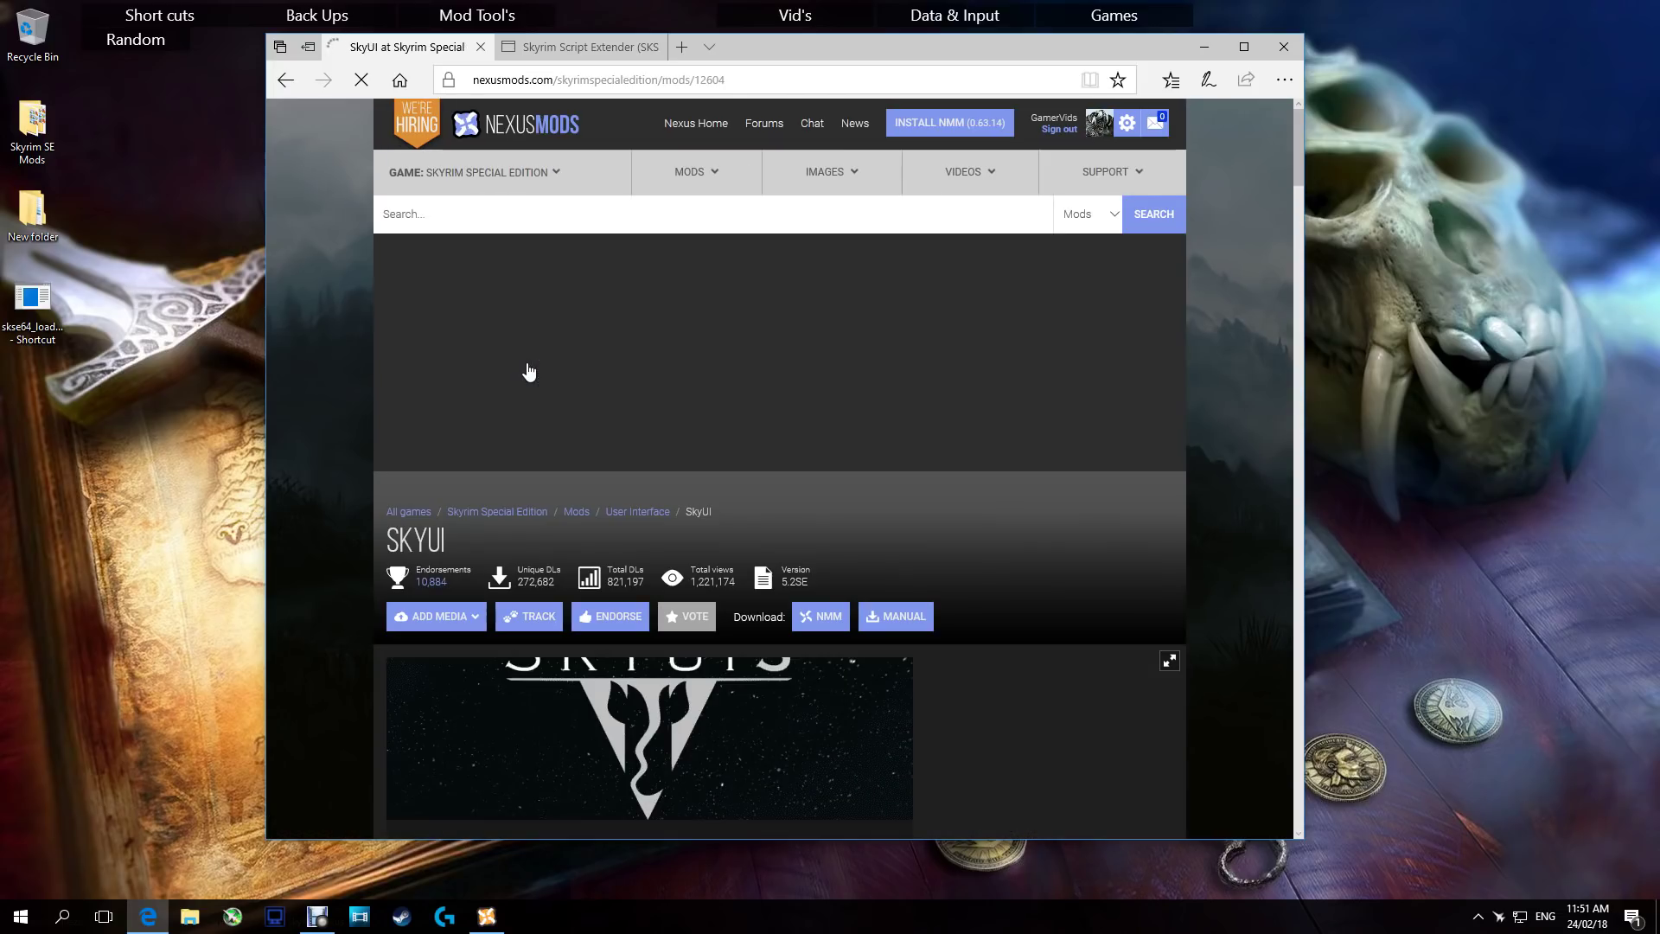
- Look over the SkyUI mod page's overview and close the video ad that covers the description
scroll(529, 371, "down", 4)
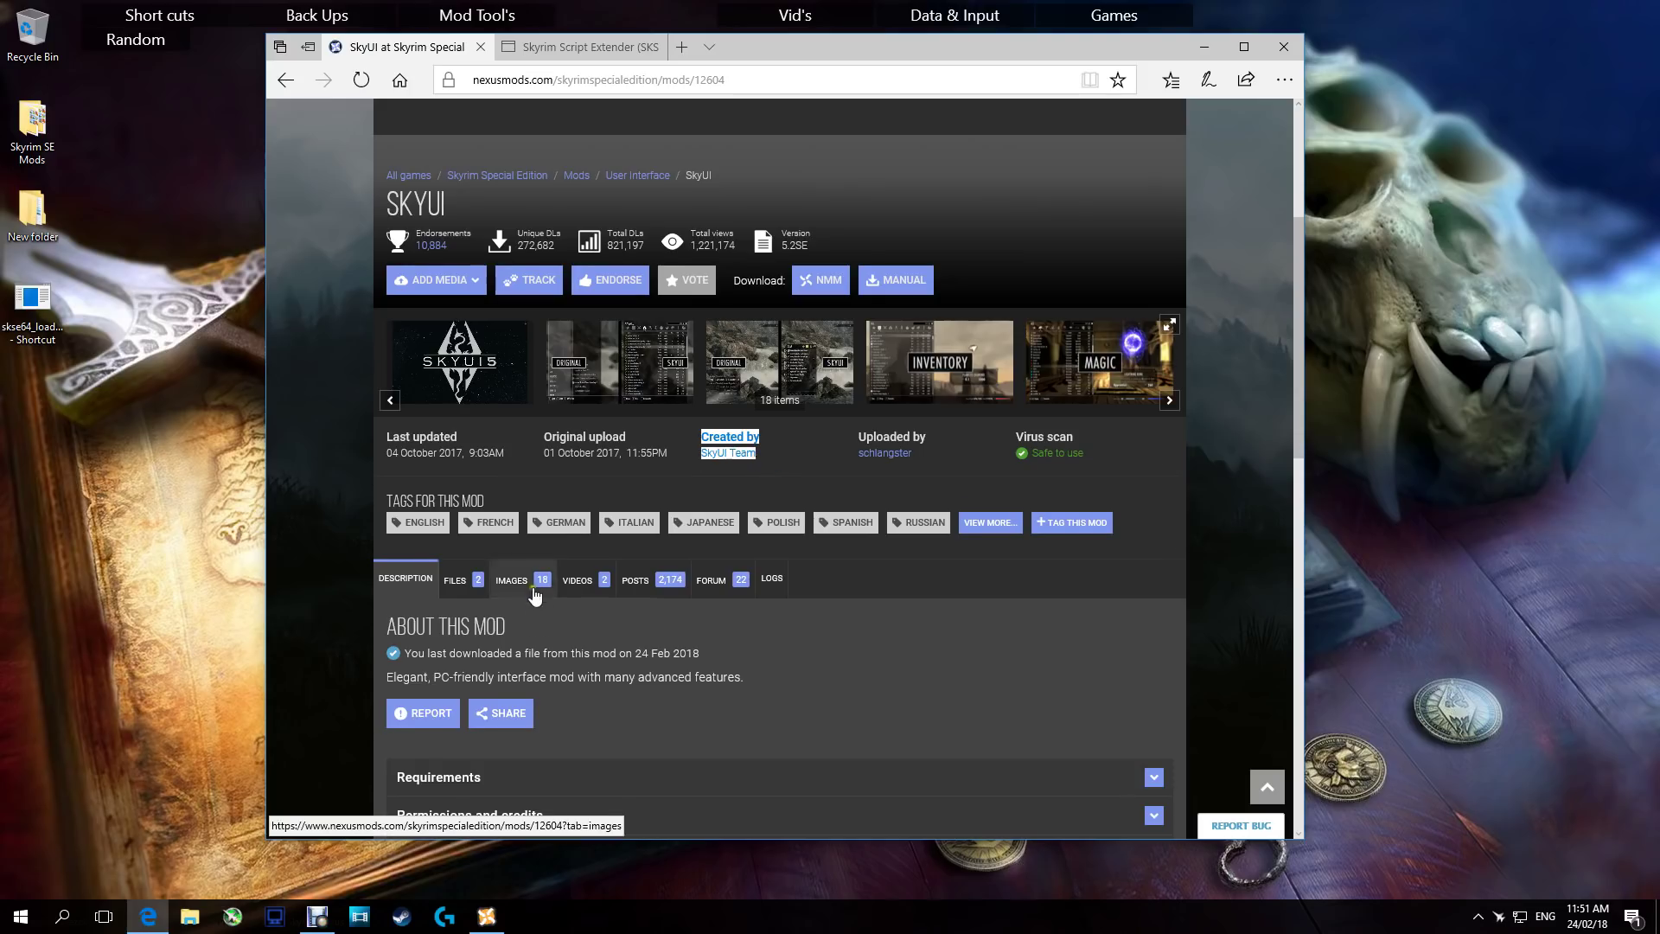
scroll(531, 579, "down", 3)
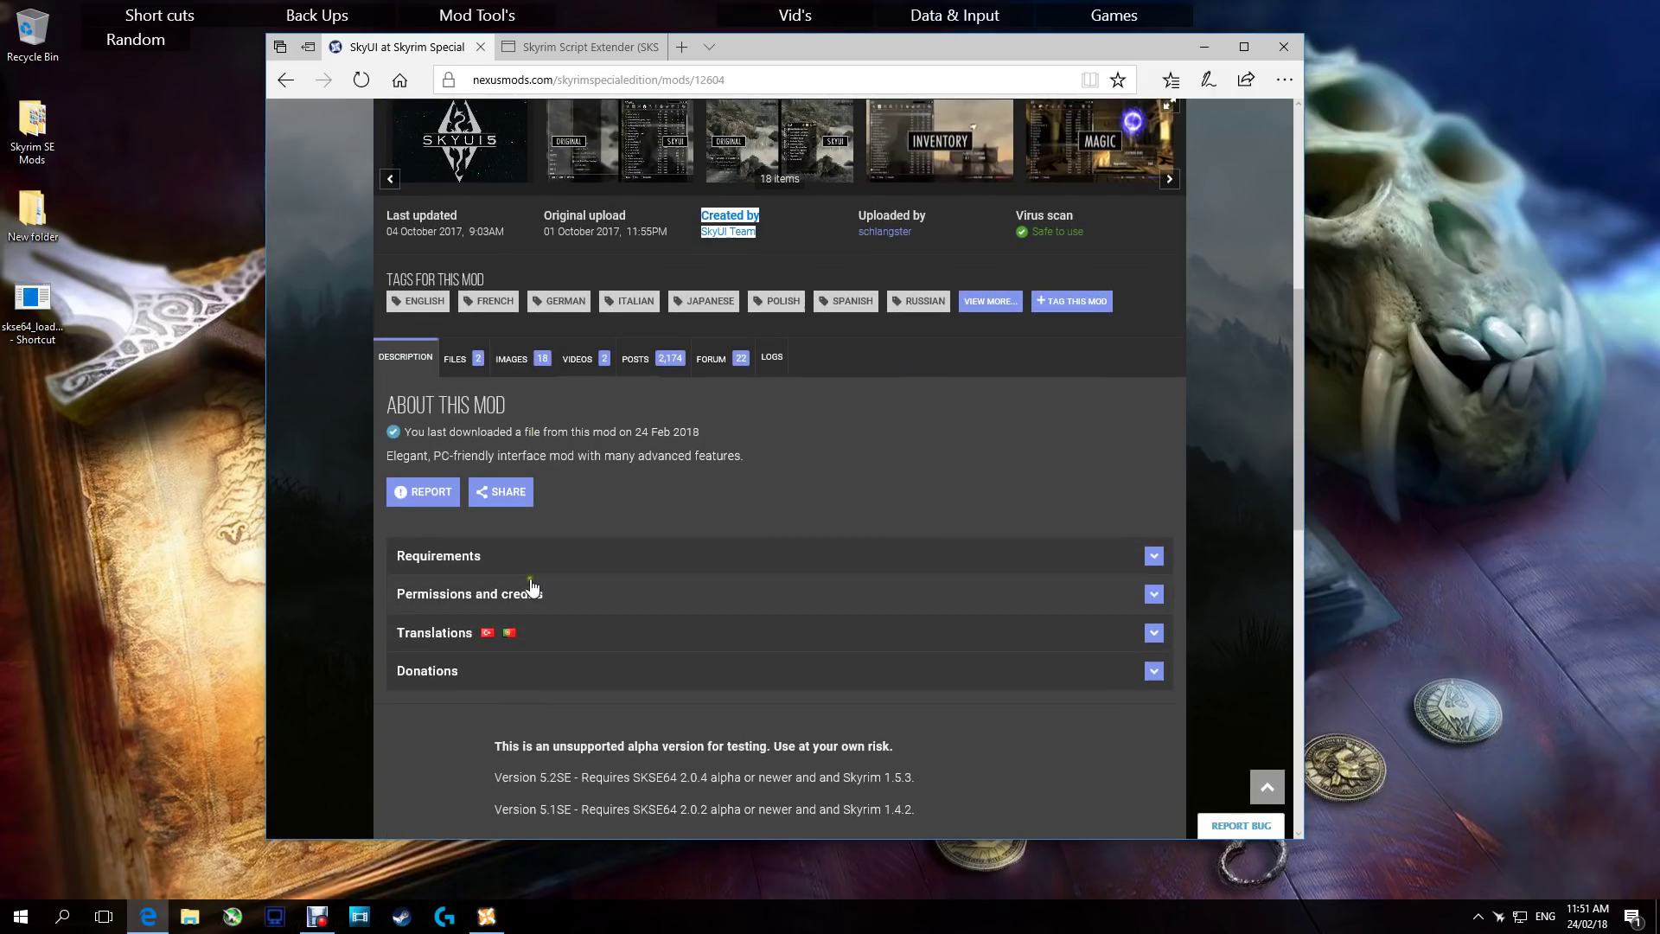
left_click(909, 425)
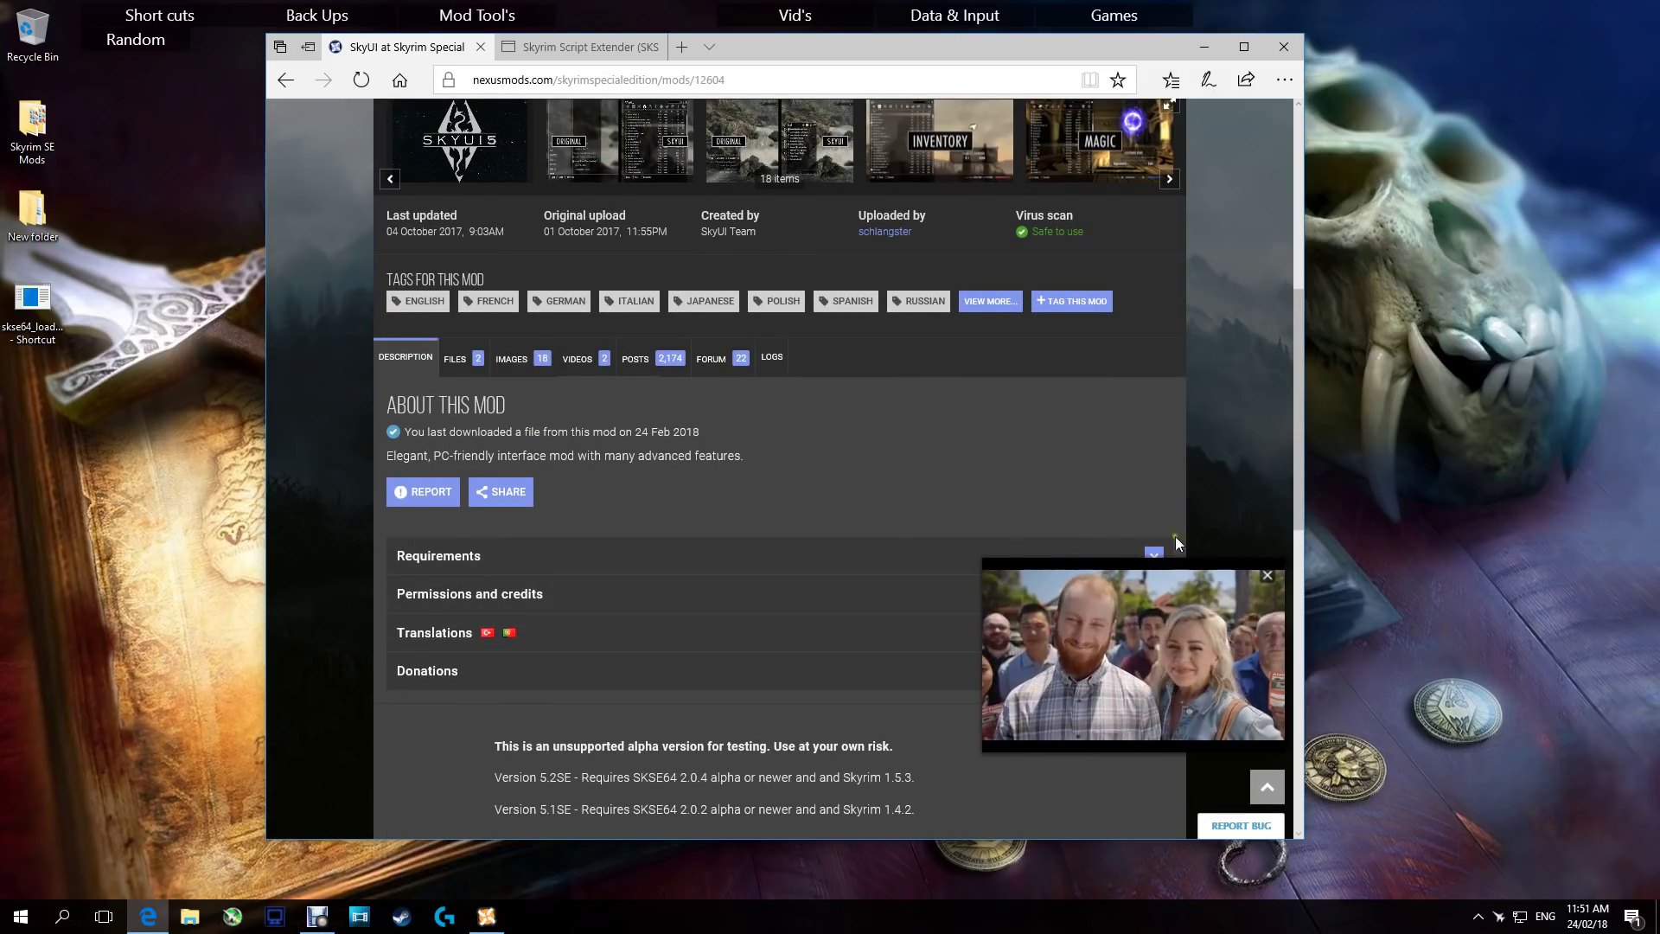
left_click(1267, 578)
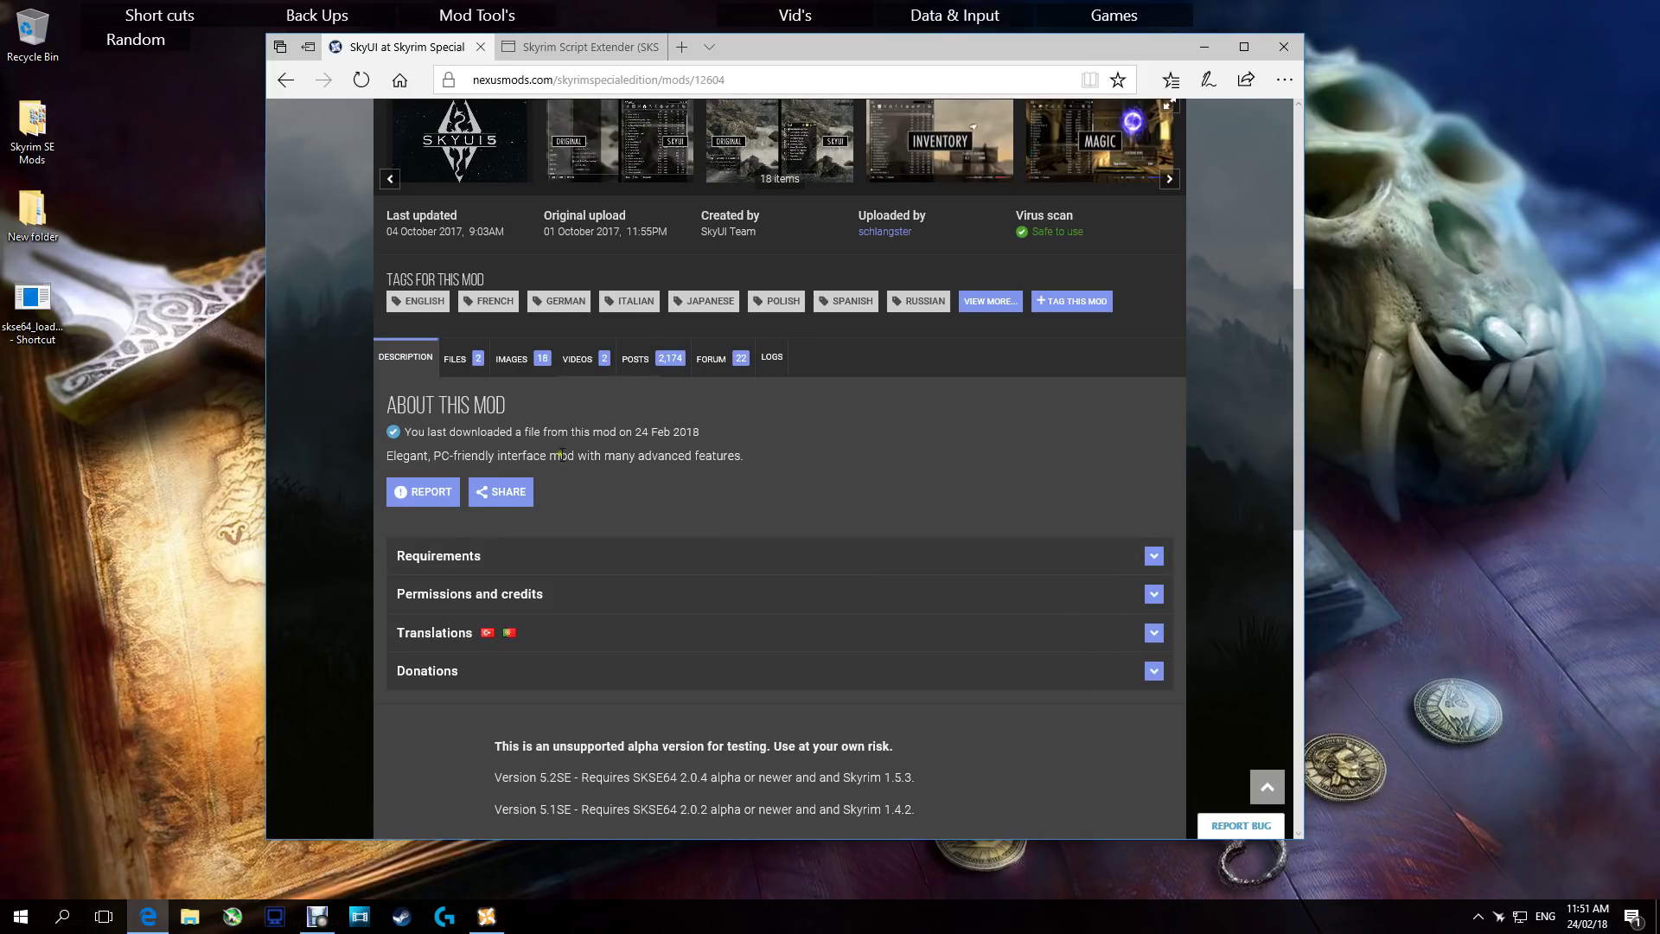
- Expand the Requirements section and examine the off-site requirements and the list of mods that depend on SkyUI
scroll(562, 455, "down", 3)
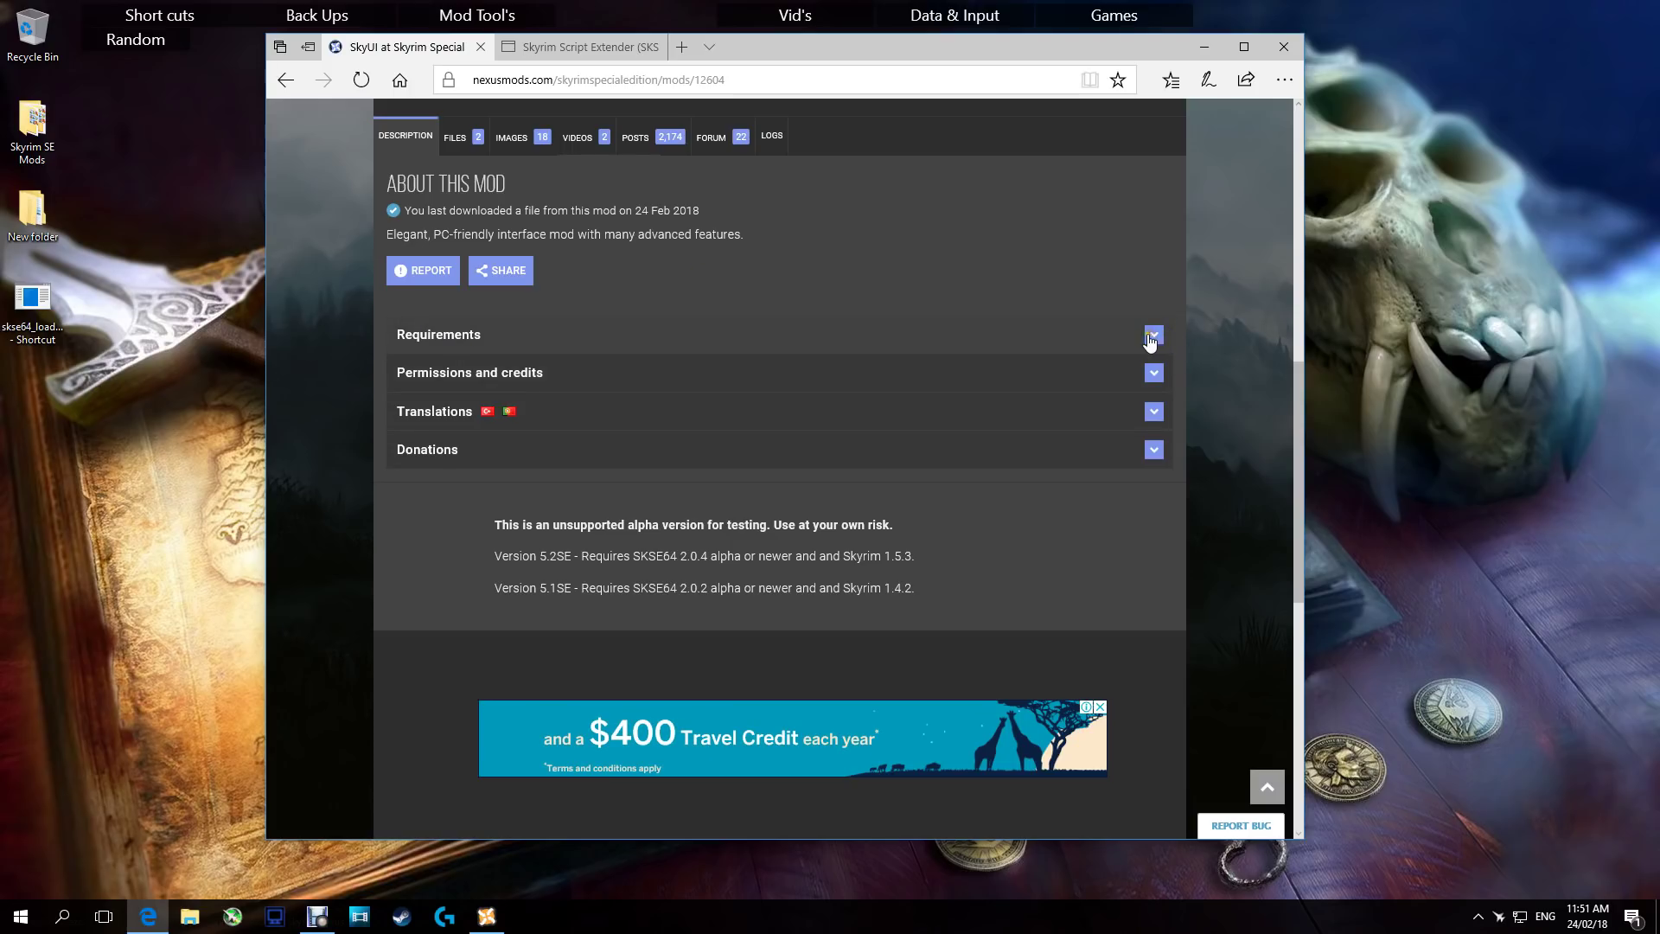
left_click(578, 336)
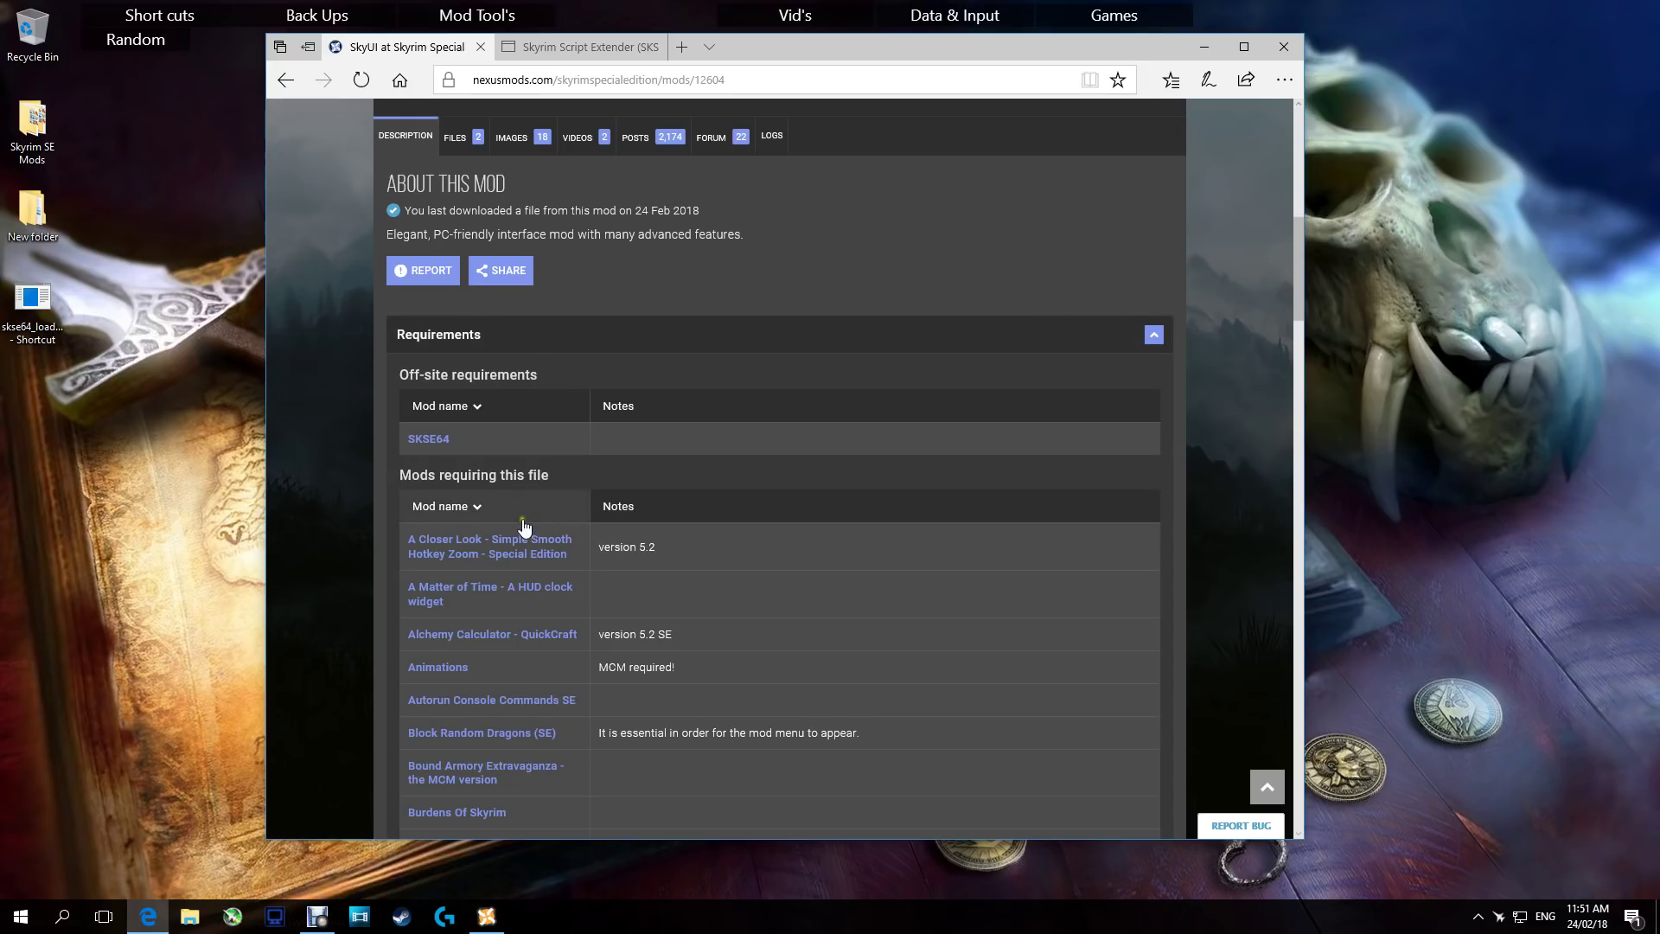
scroll(524, 526, "down", 6)
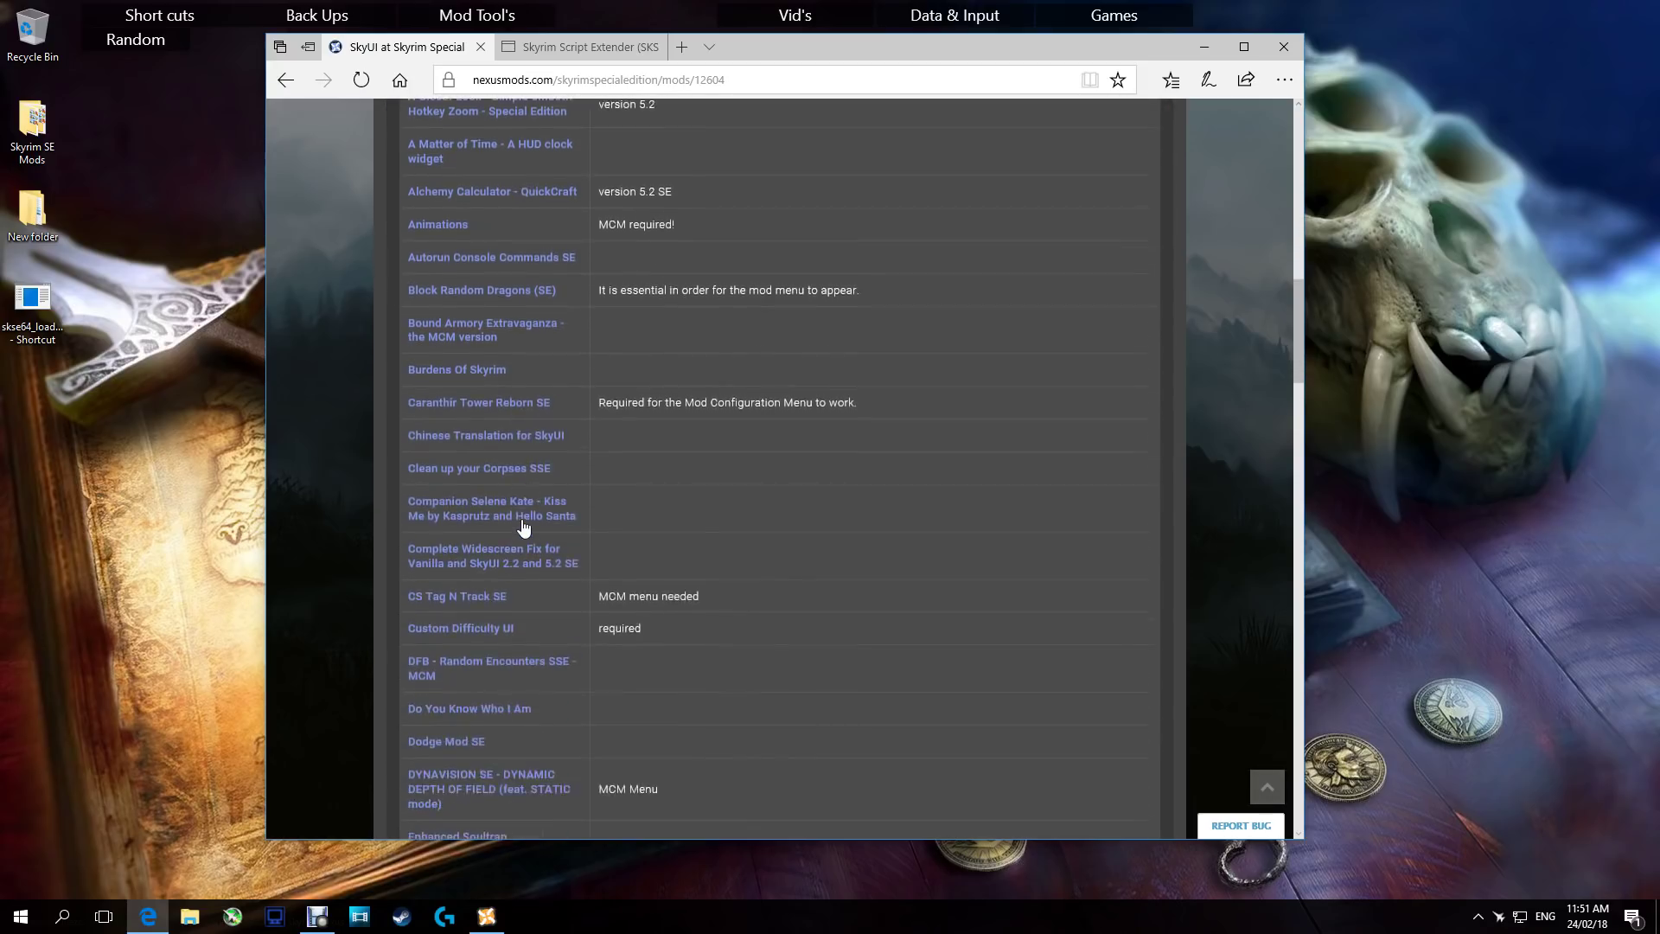
scroll(524, 527, "down", 12)
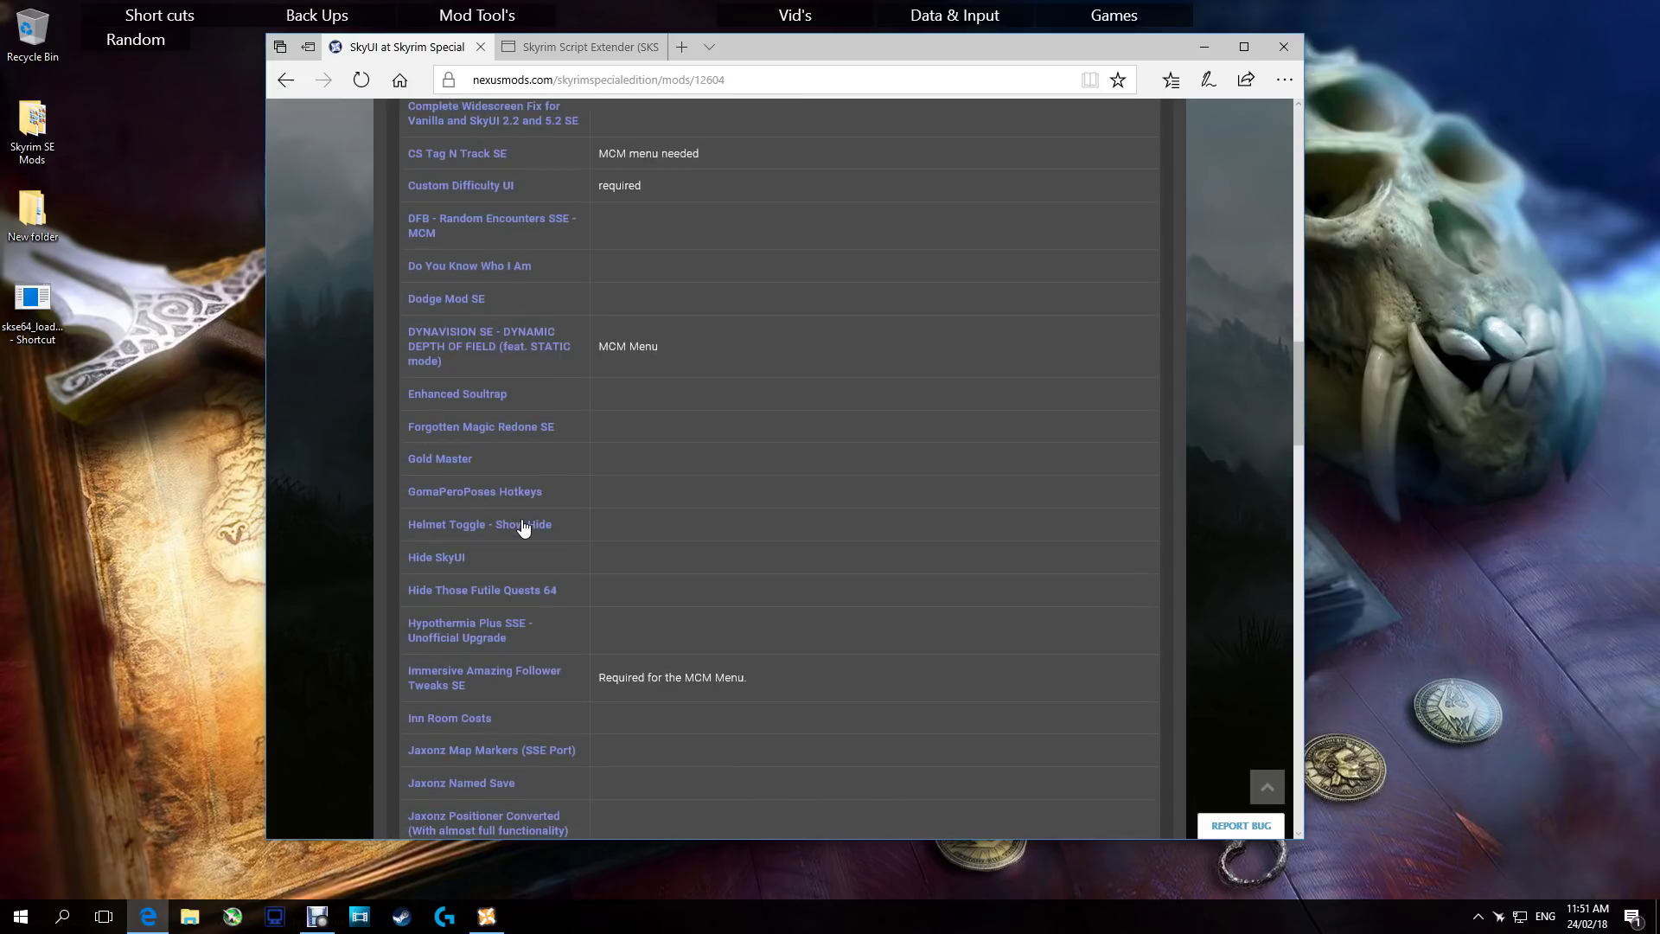
scroll(524, 527, "down", 14)
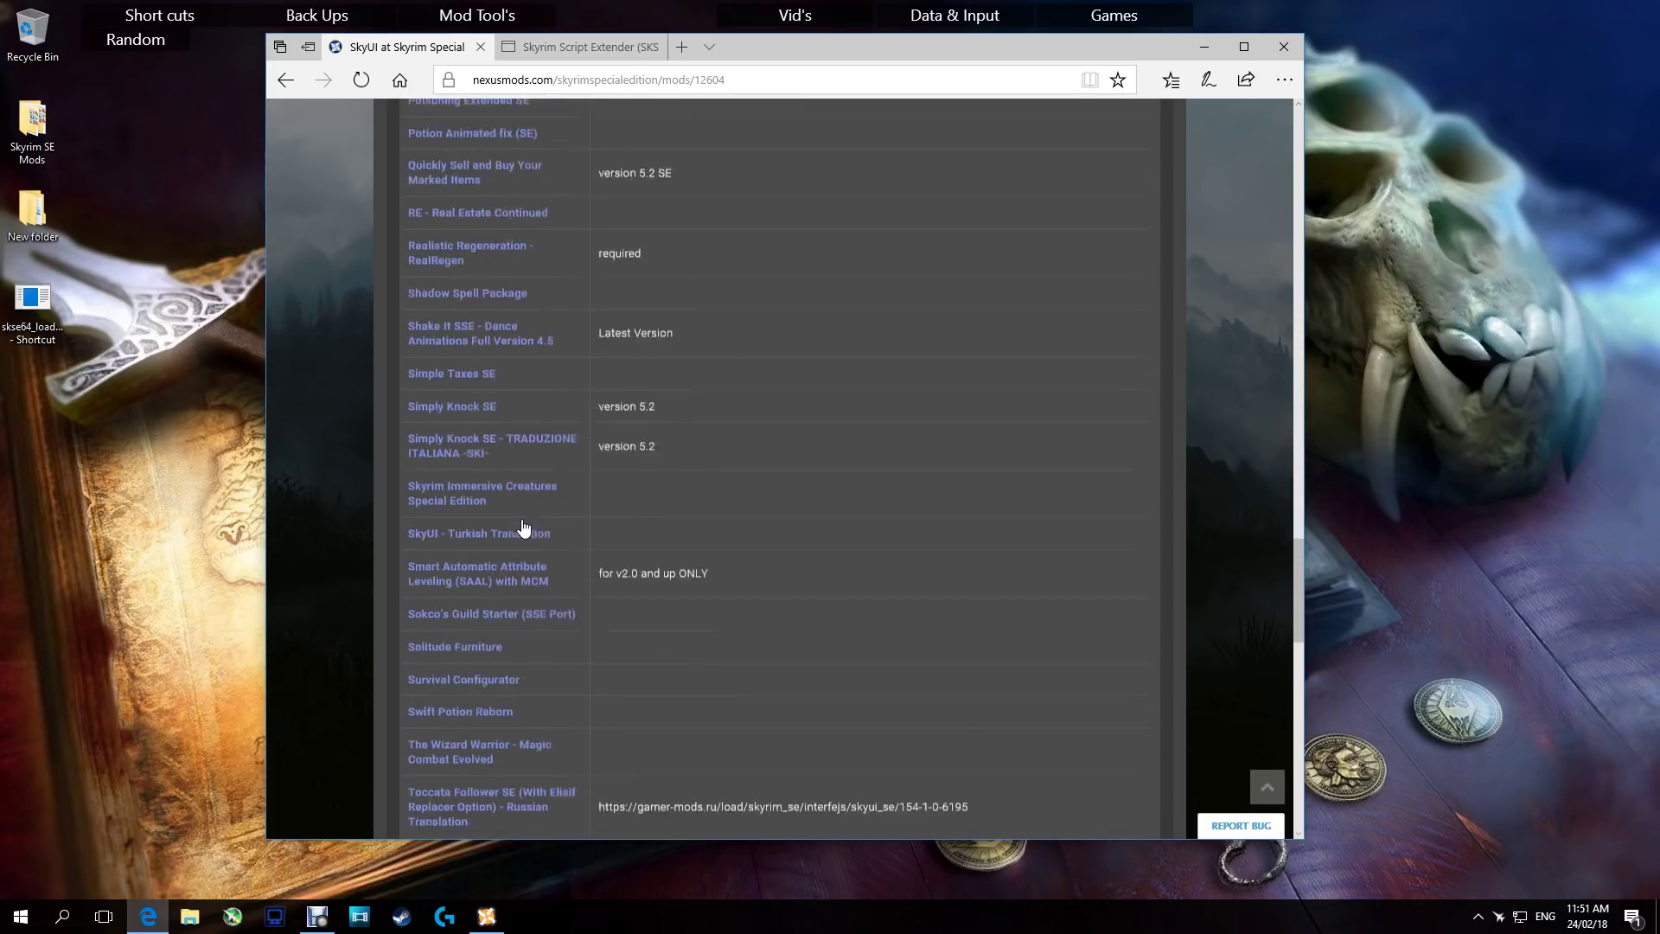
scroll(517, 687, "up", 12)
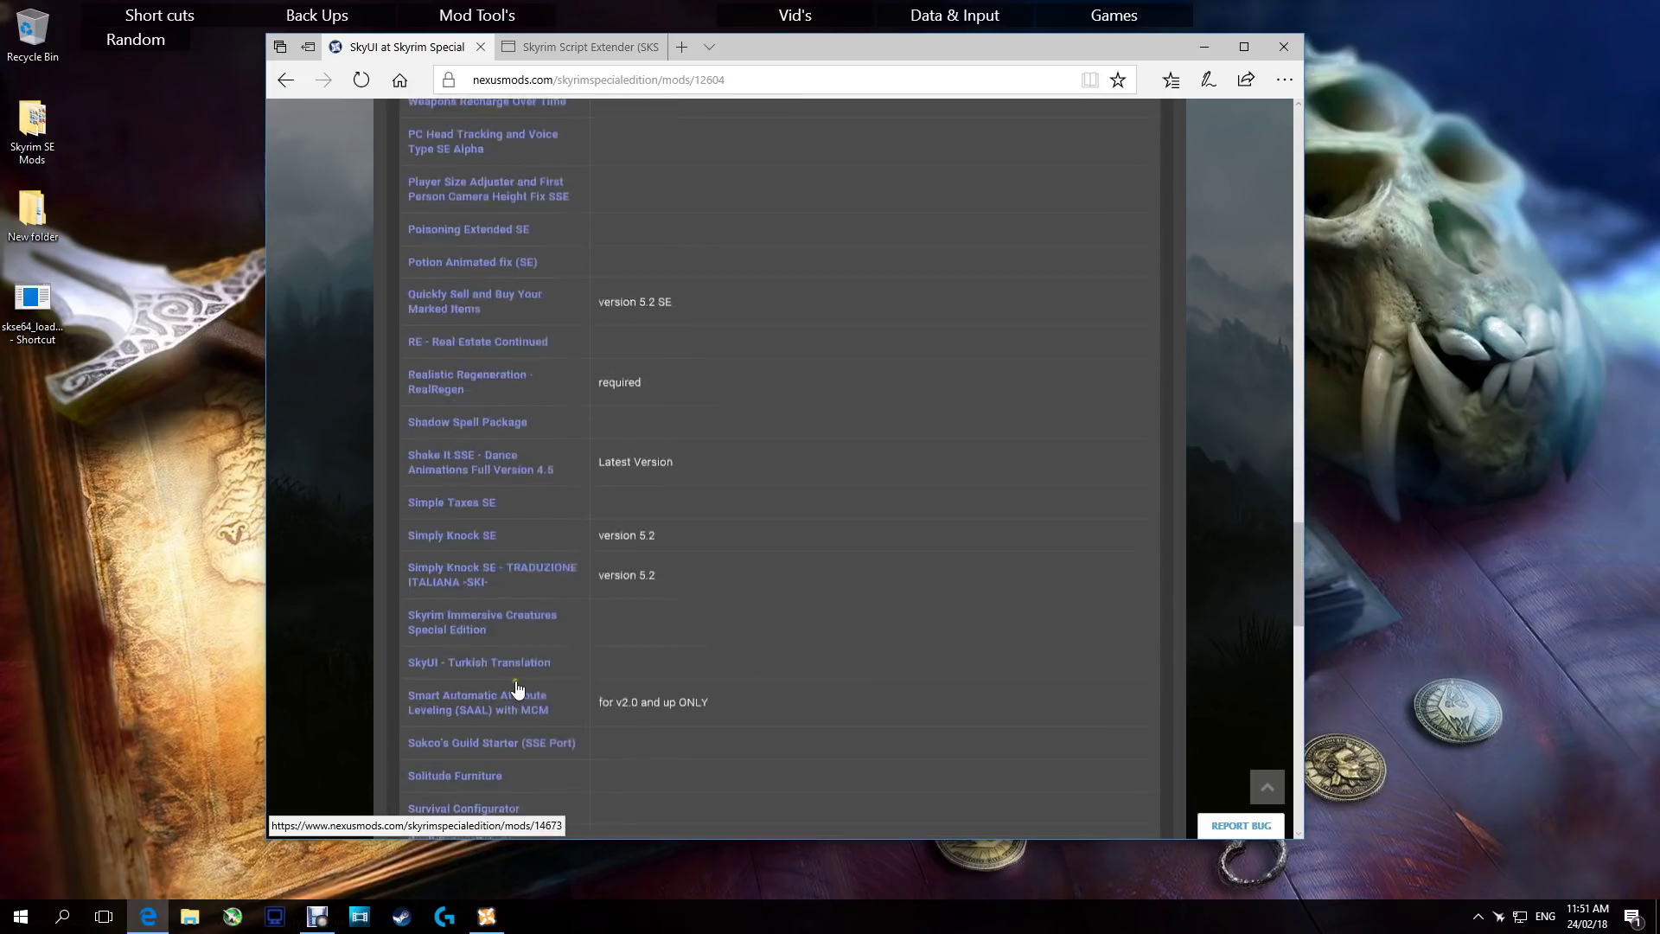
scroll(517, 687, "up", 10)
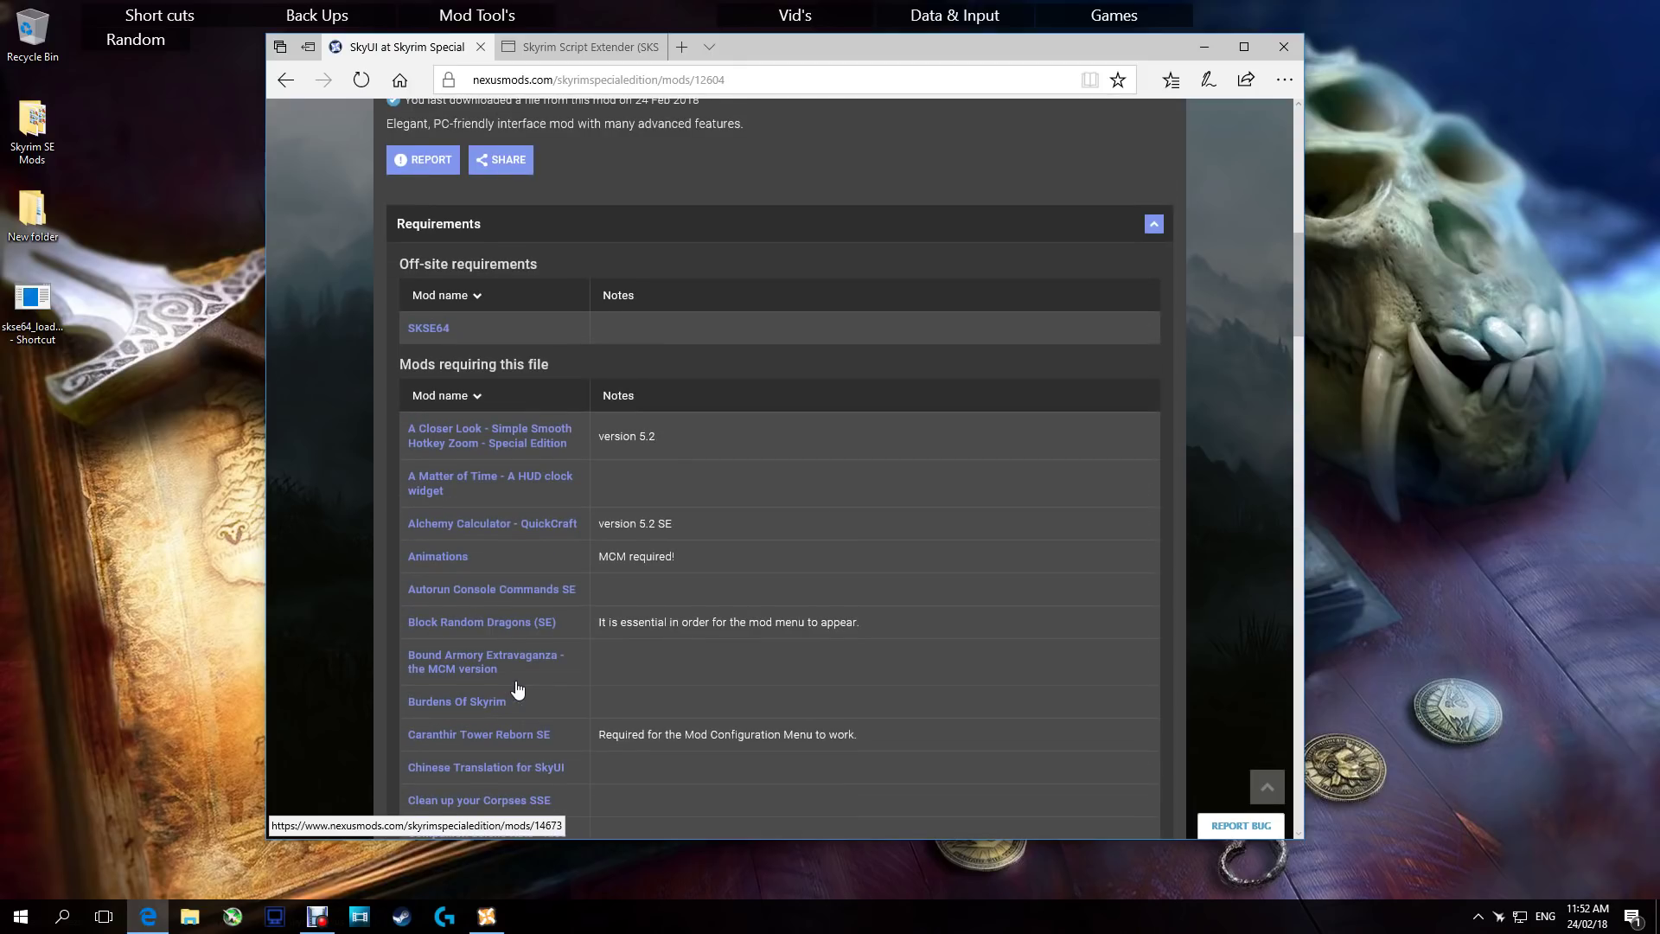
left_click(492, 400)
left_click(492, 400)
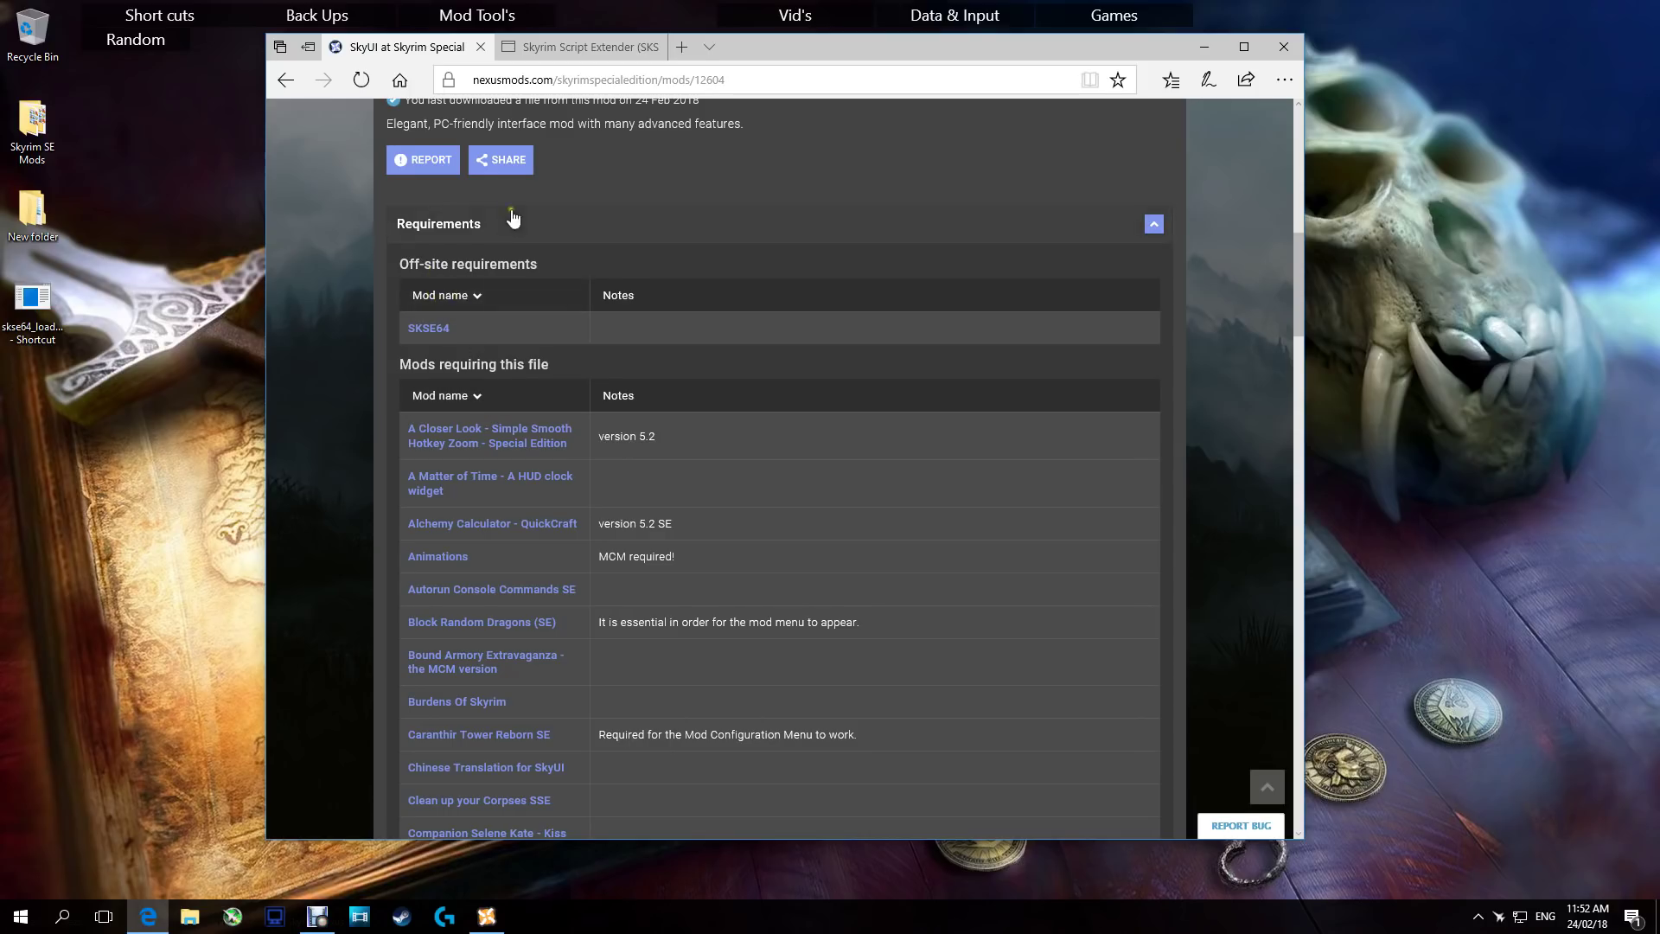
- Look back over the mod header and requirements table, and collapse the Requirements section
scroll(497, 181, "up", 2)
scroll(475, 472, "down", 1)
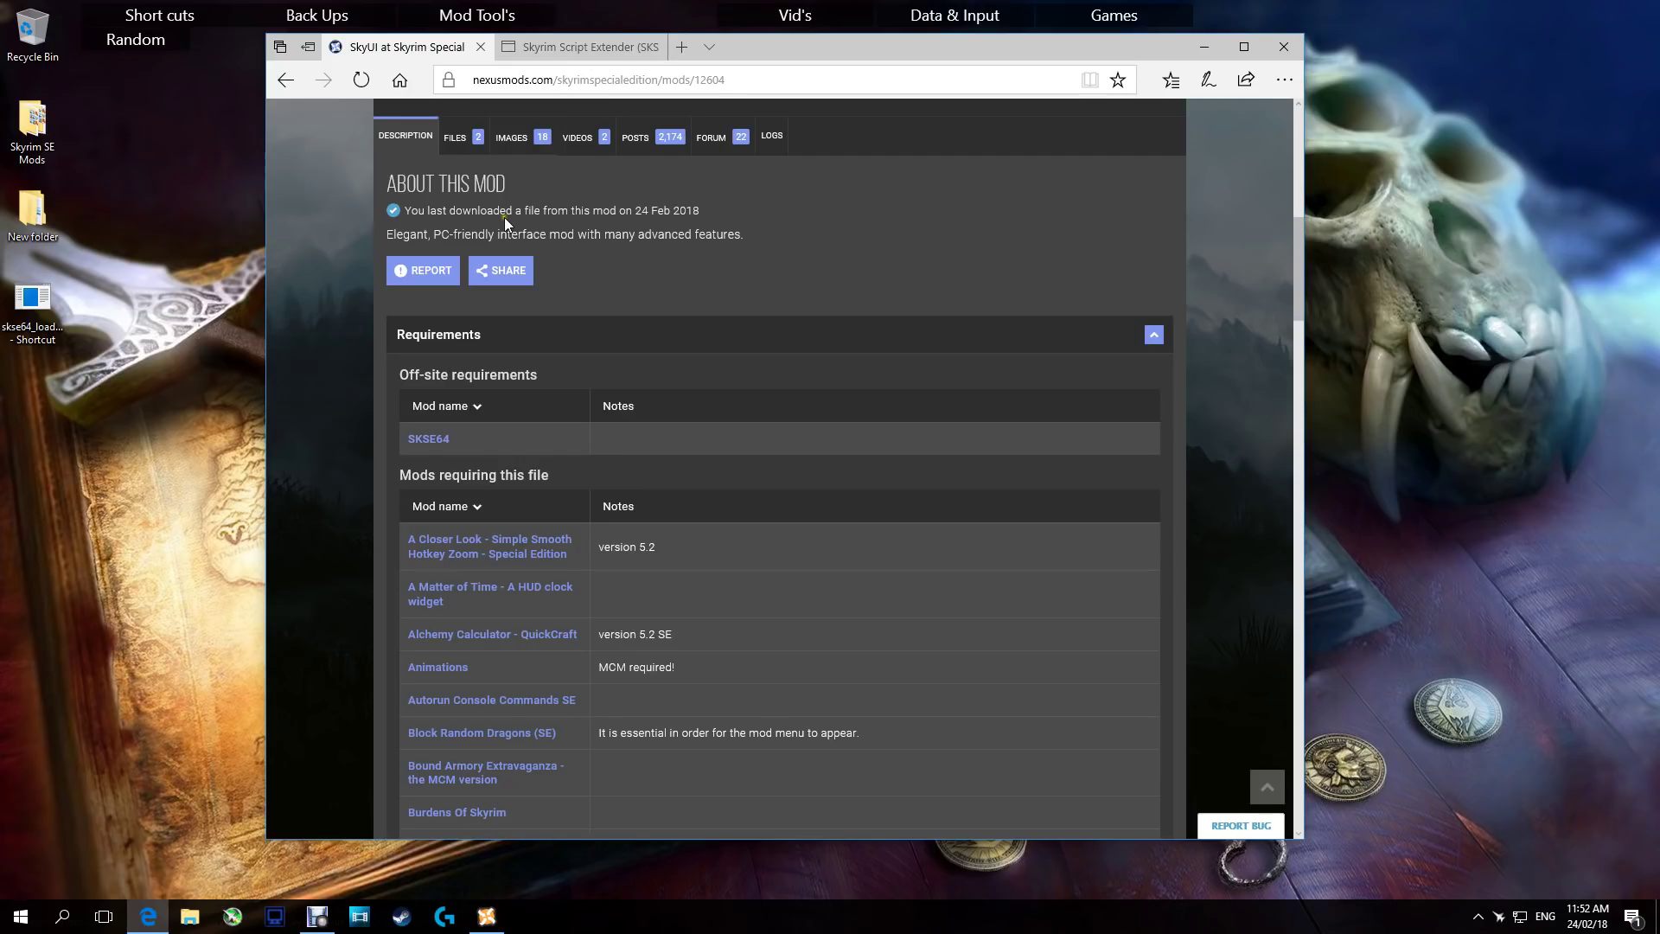
scroll(470, 354, "up", 2)
scroll(471, 355, "up", 3)
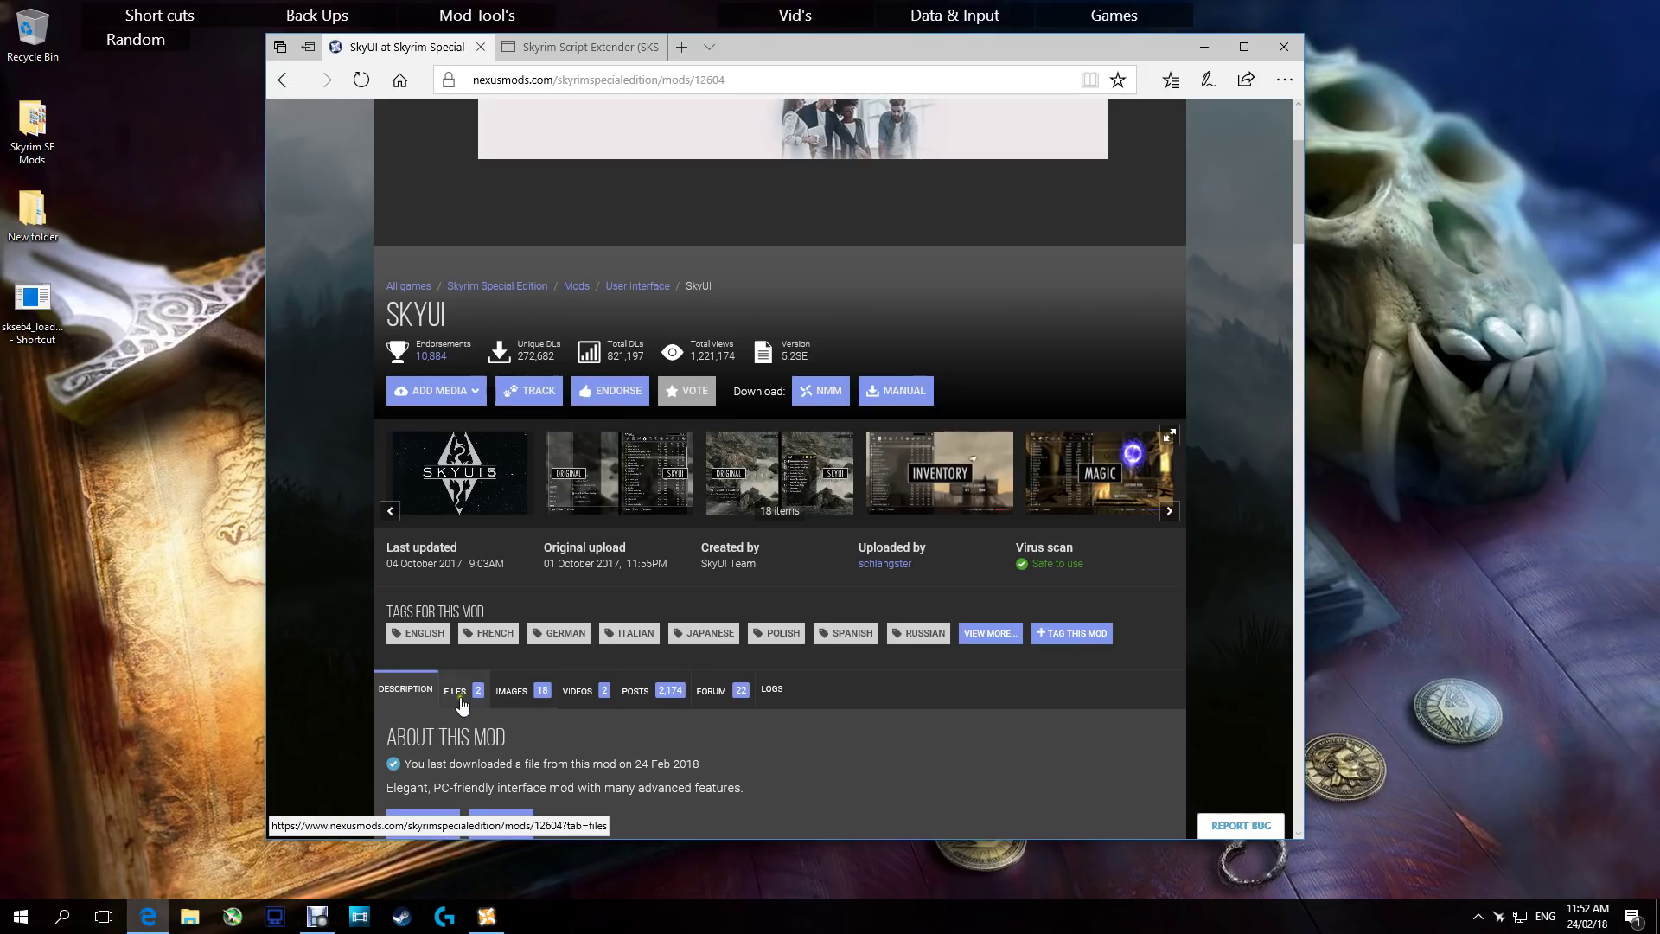
scroll(462, 702, "down", 10)
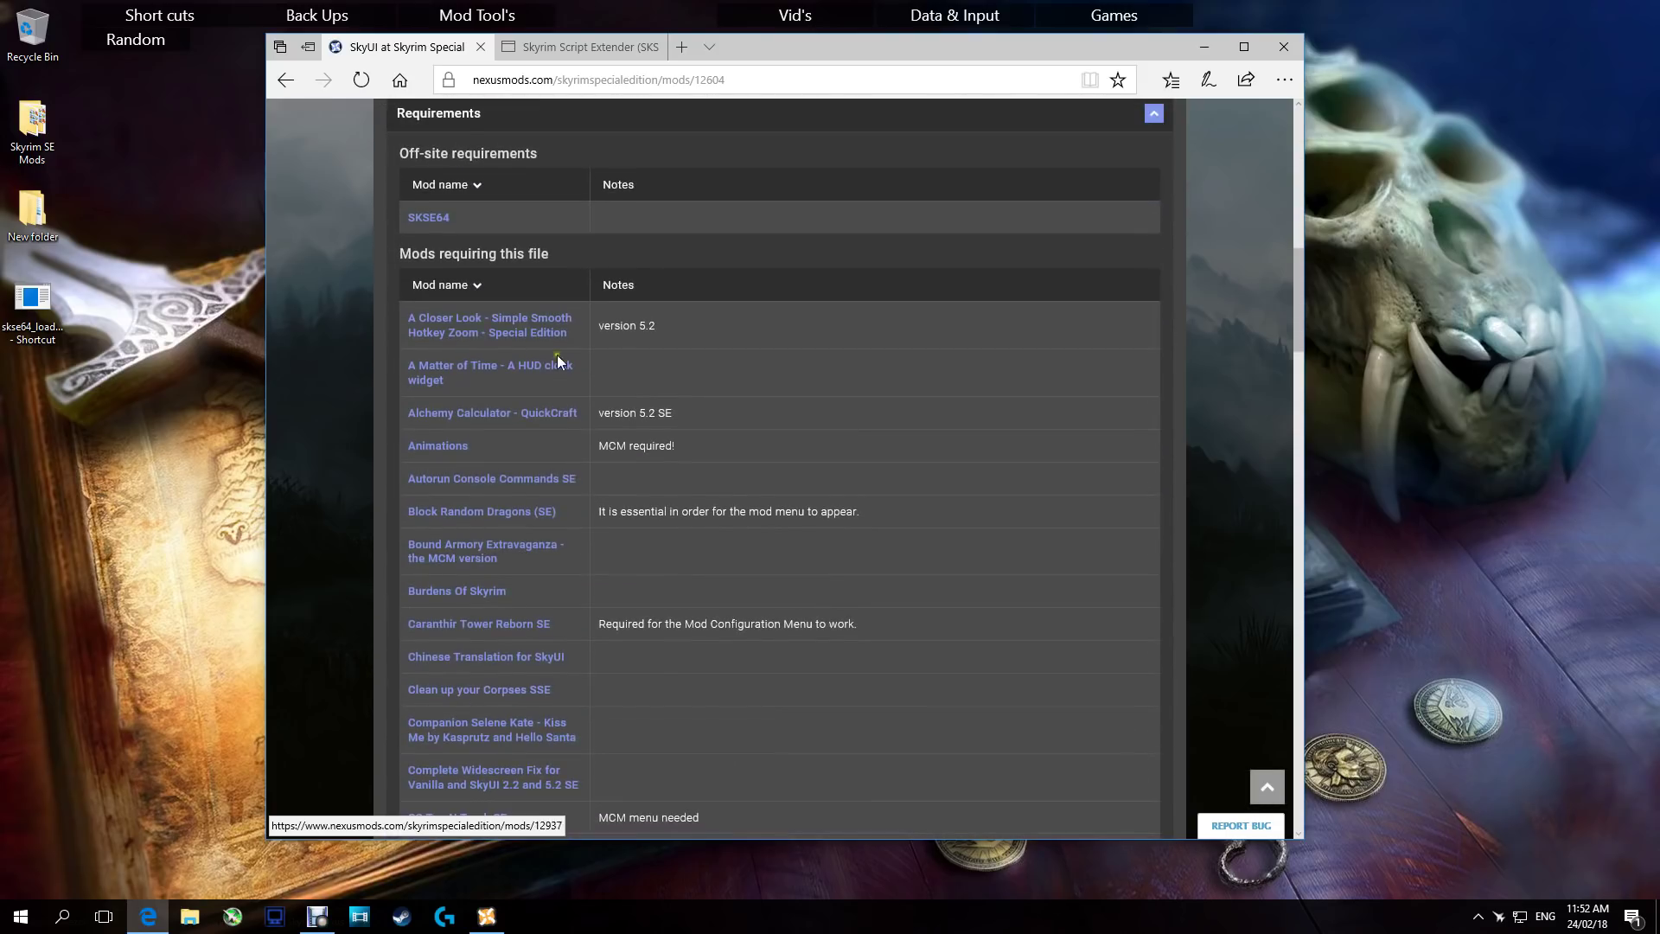
scroll(480, 484, "up", 3)
left_click(1153, 336)
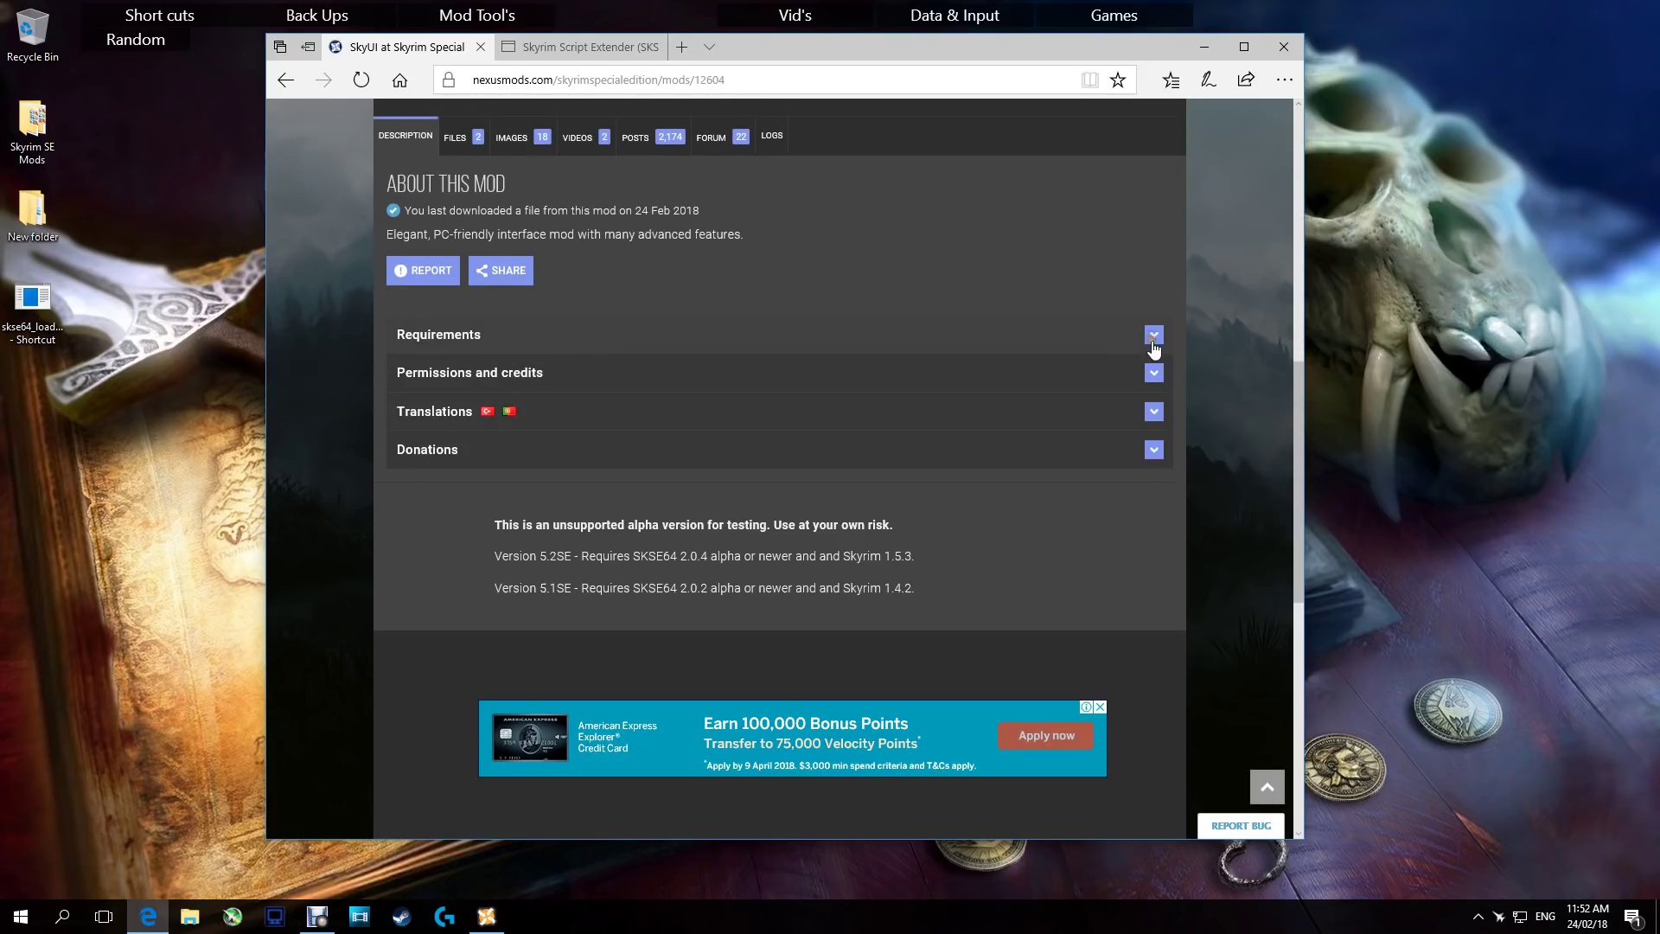
- Read which SKSE64 and Skyrim versions SkyUI 5.2SE and 5.1SE require in the mod description
scroll(556, 466, "down", 2)
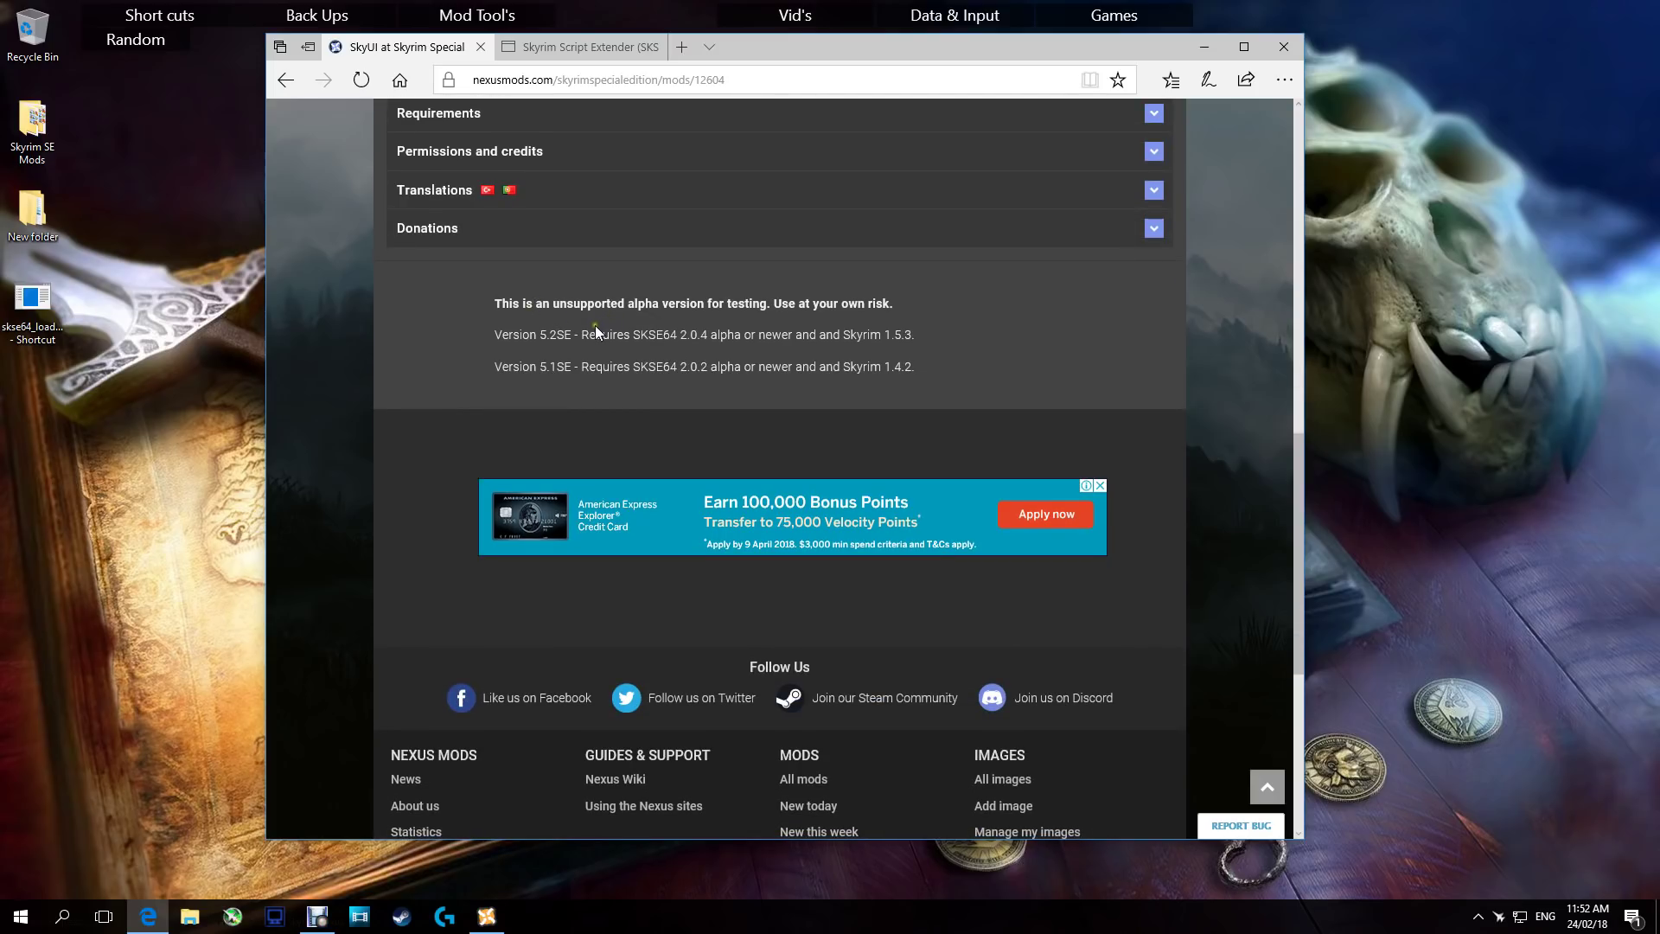
scroll(595, 331, "up", 1)
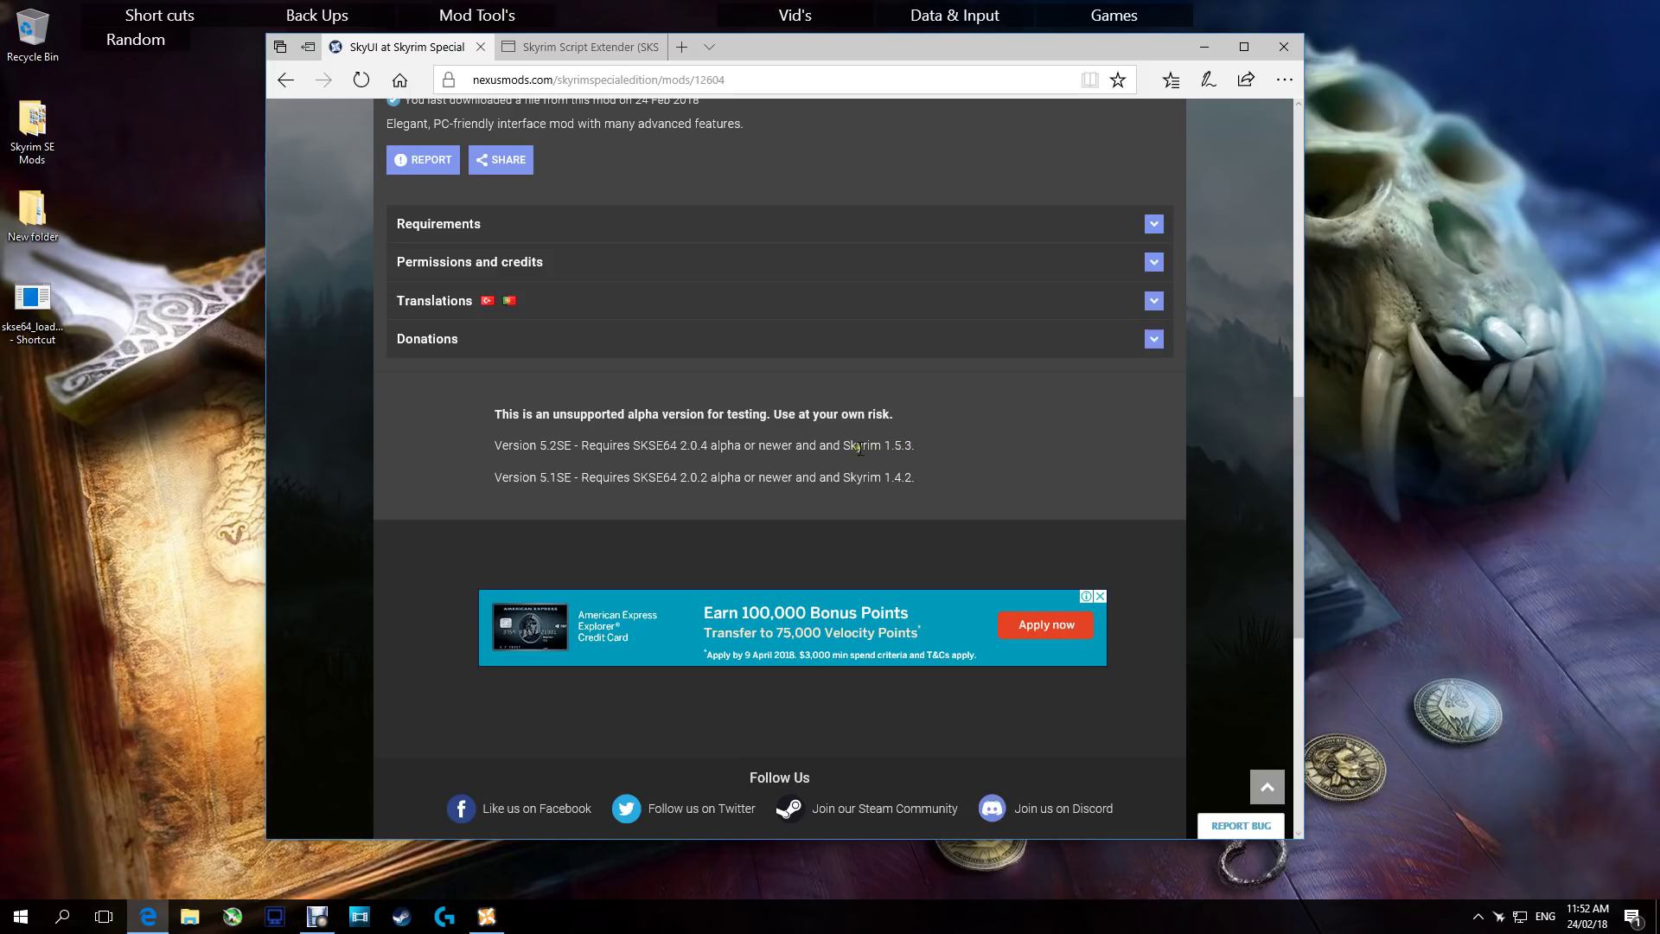
scroll(875, 445, "up", 6)
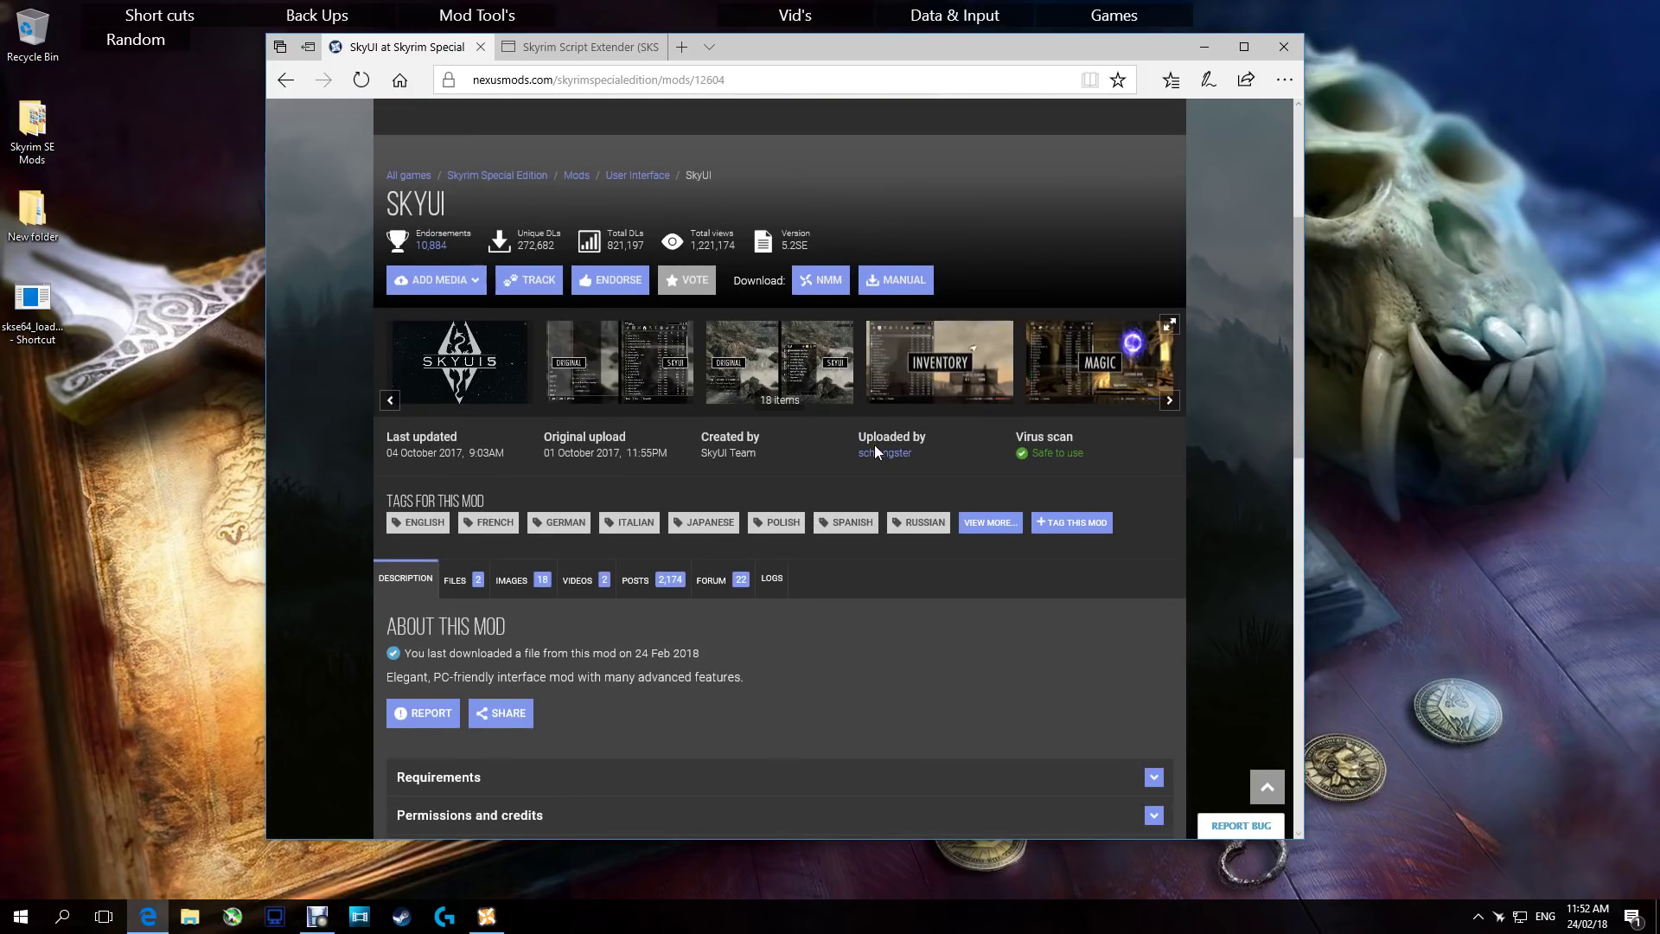
- Review the Permissions and credits section and the Donations section, collapsing each one after reading it
scroll(874, 448, "down", 3)
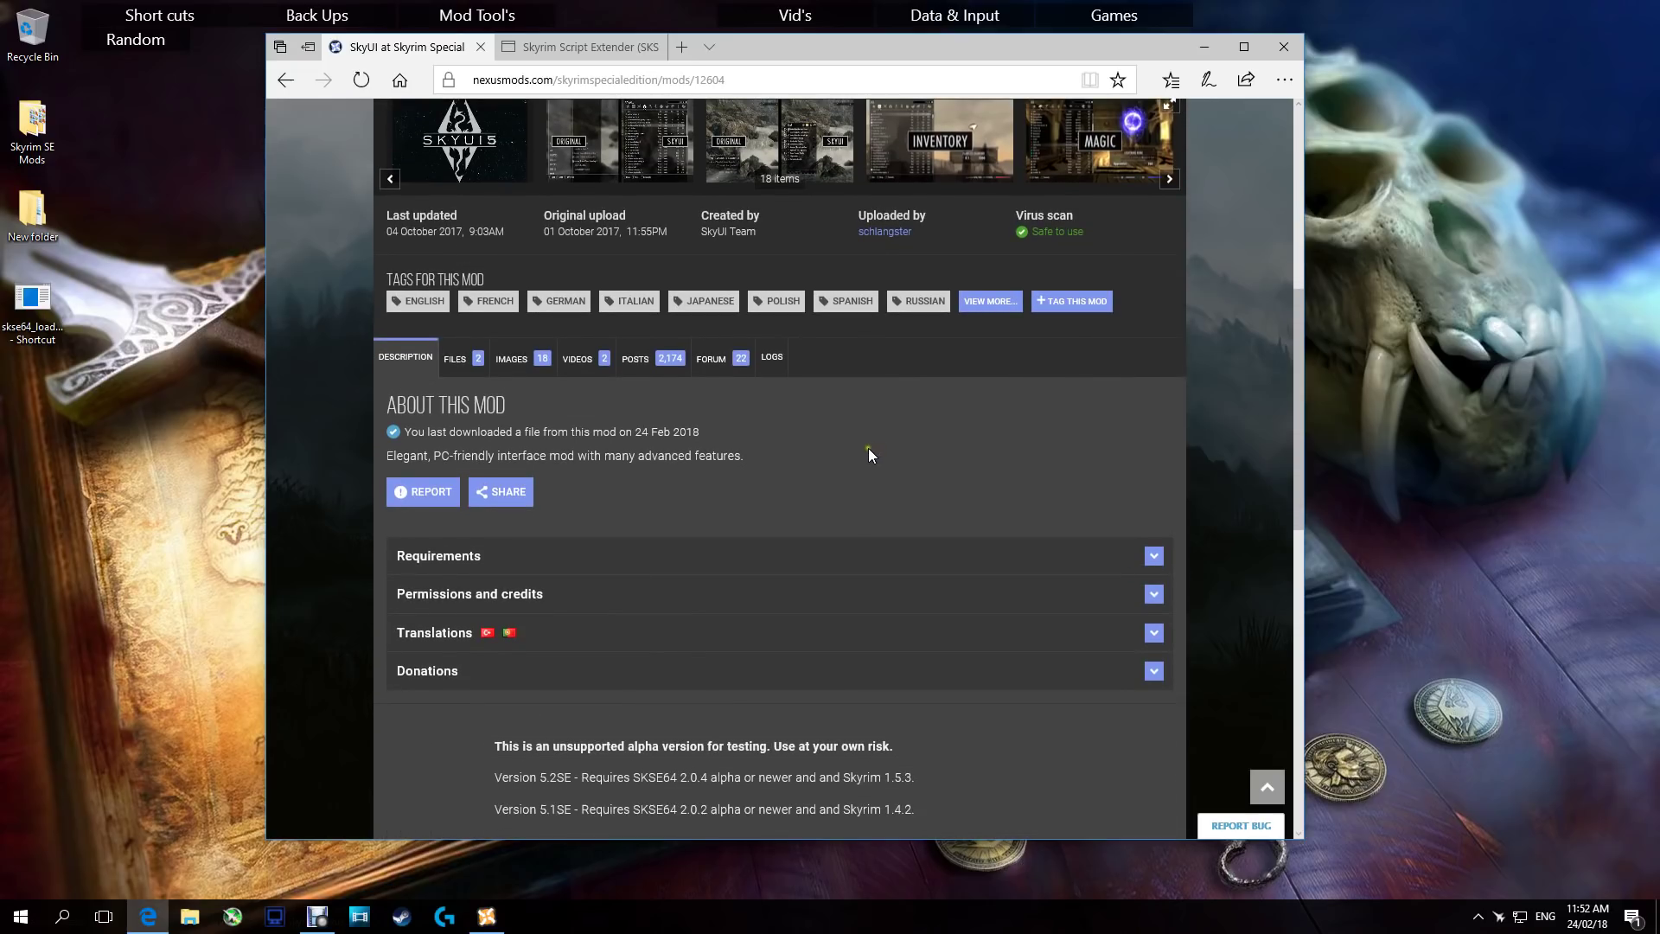
left_click(531, 602)
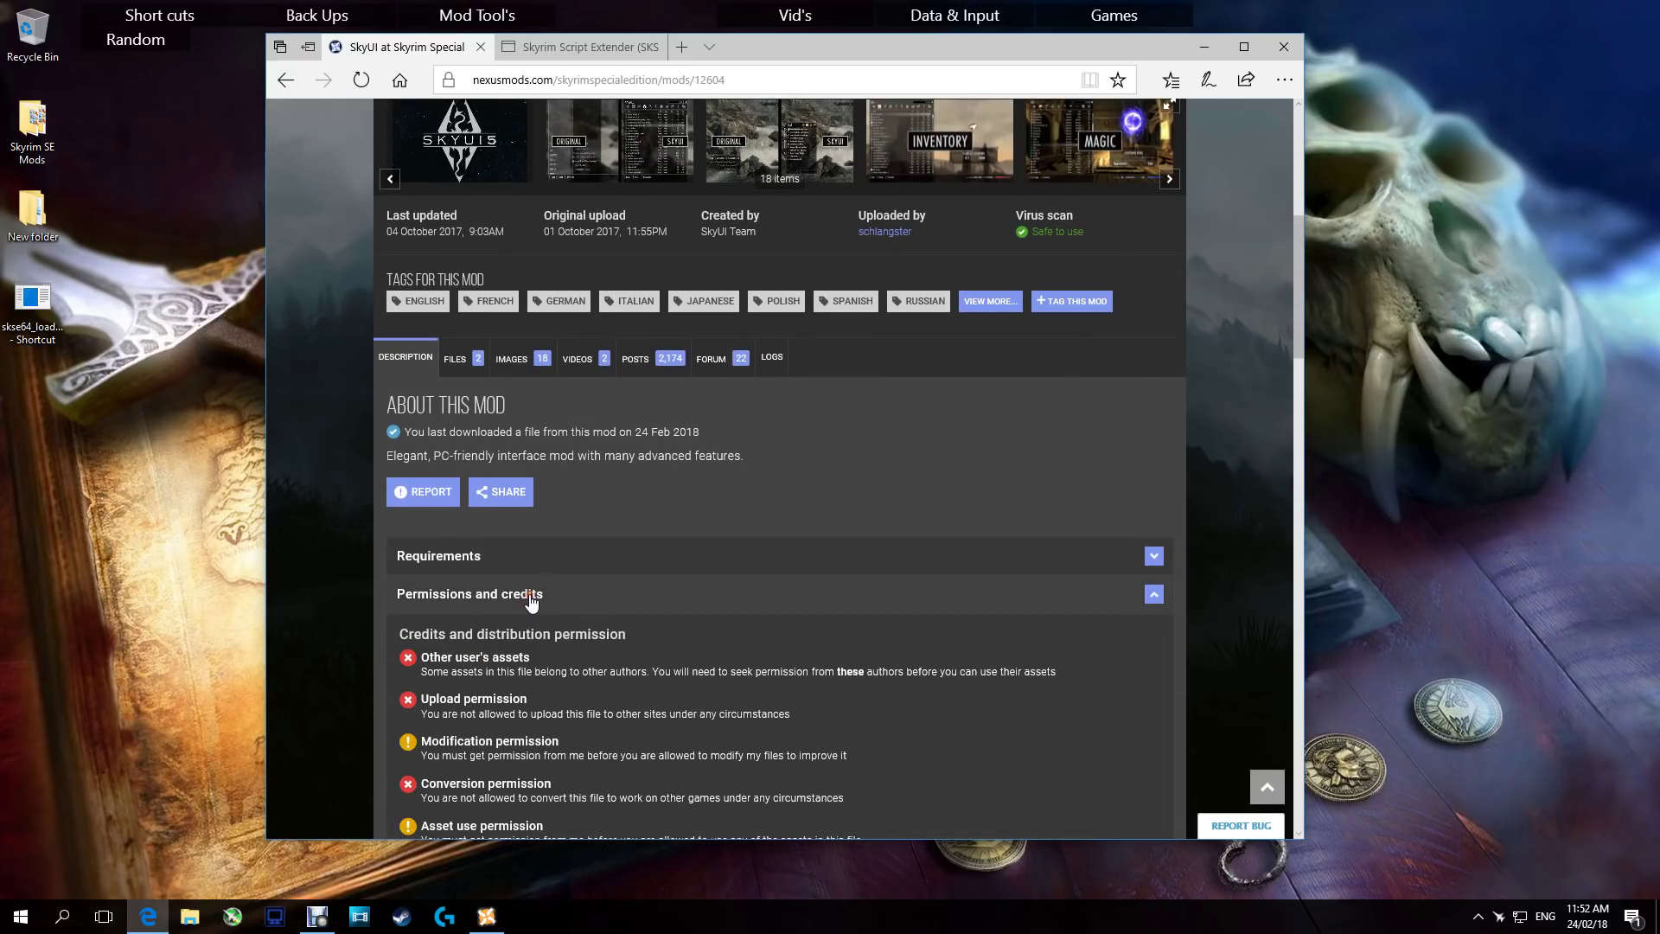
scroll(533, 602, "down", 3)
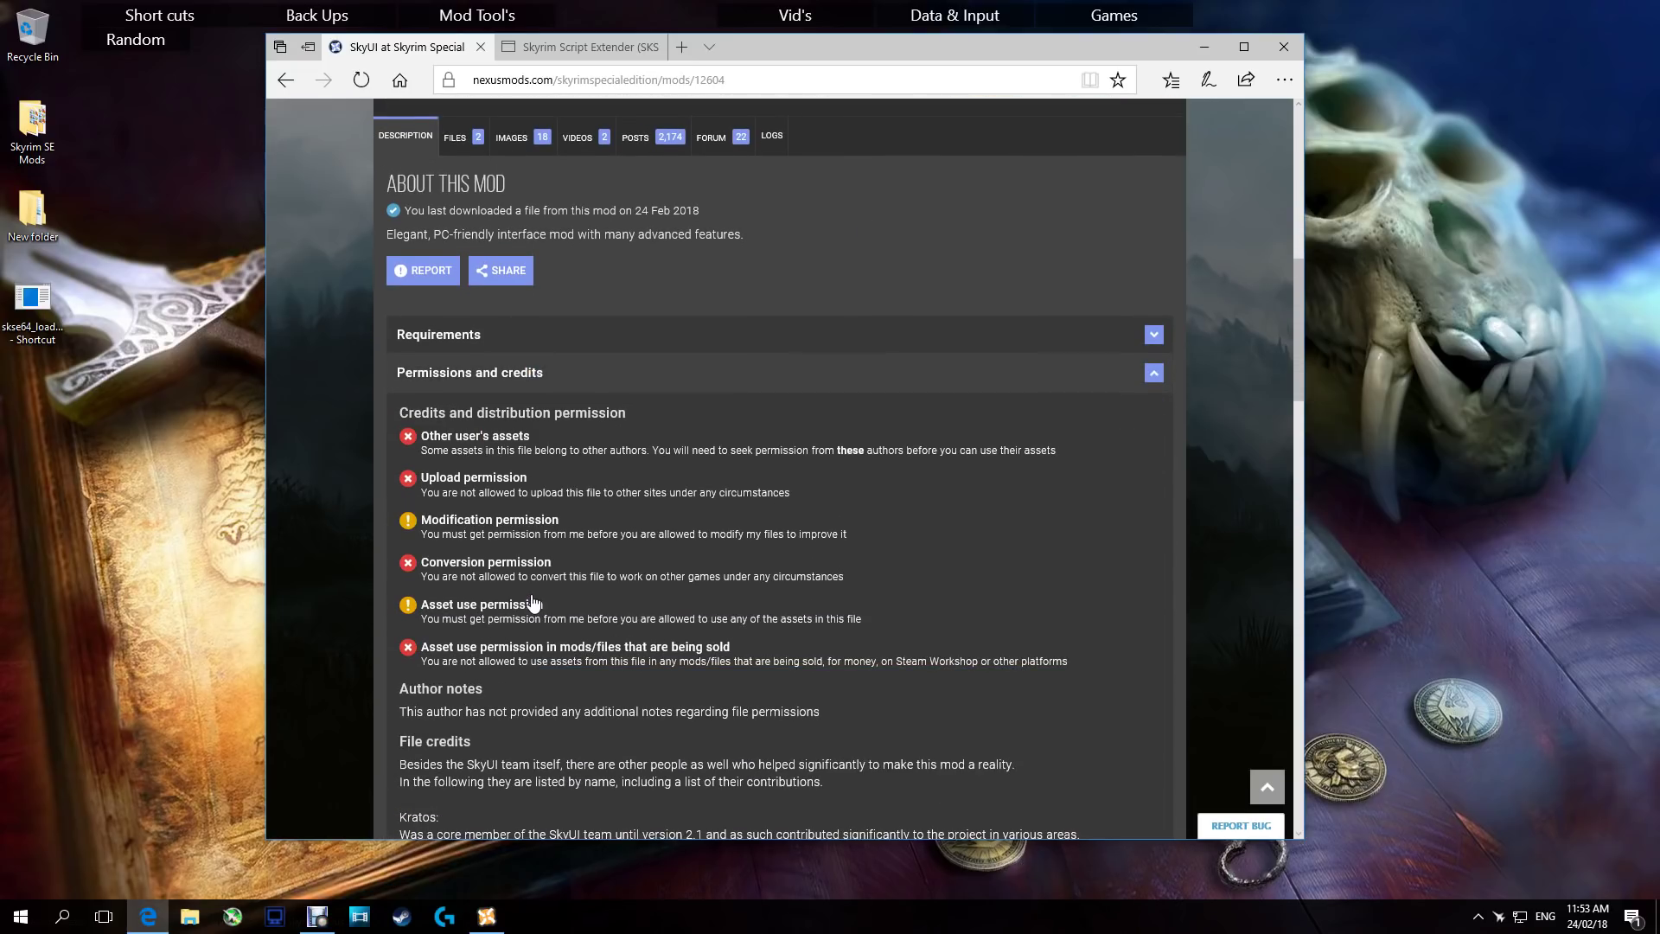
left_click(558, 372)
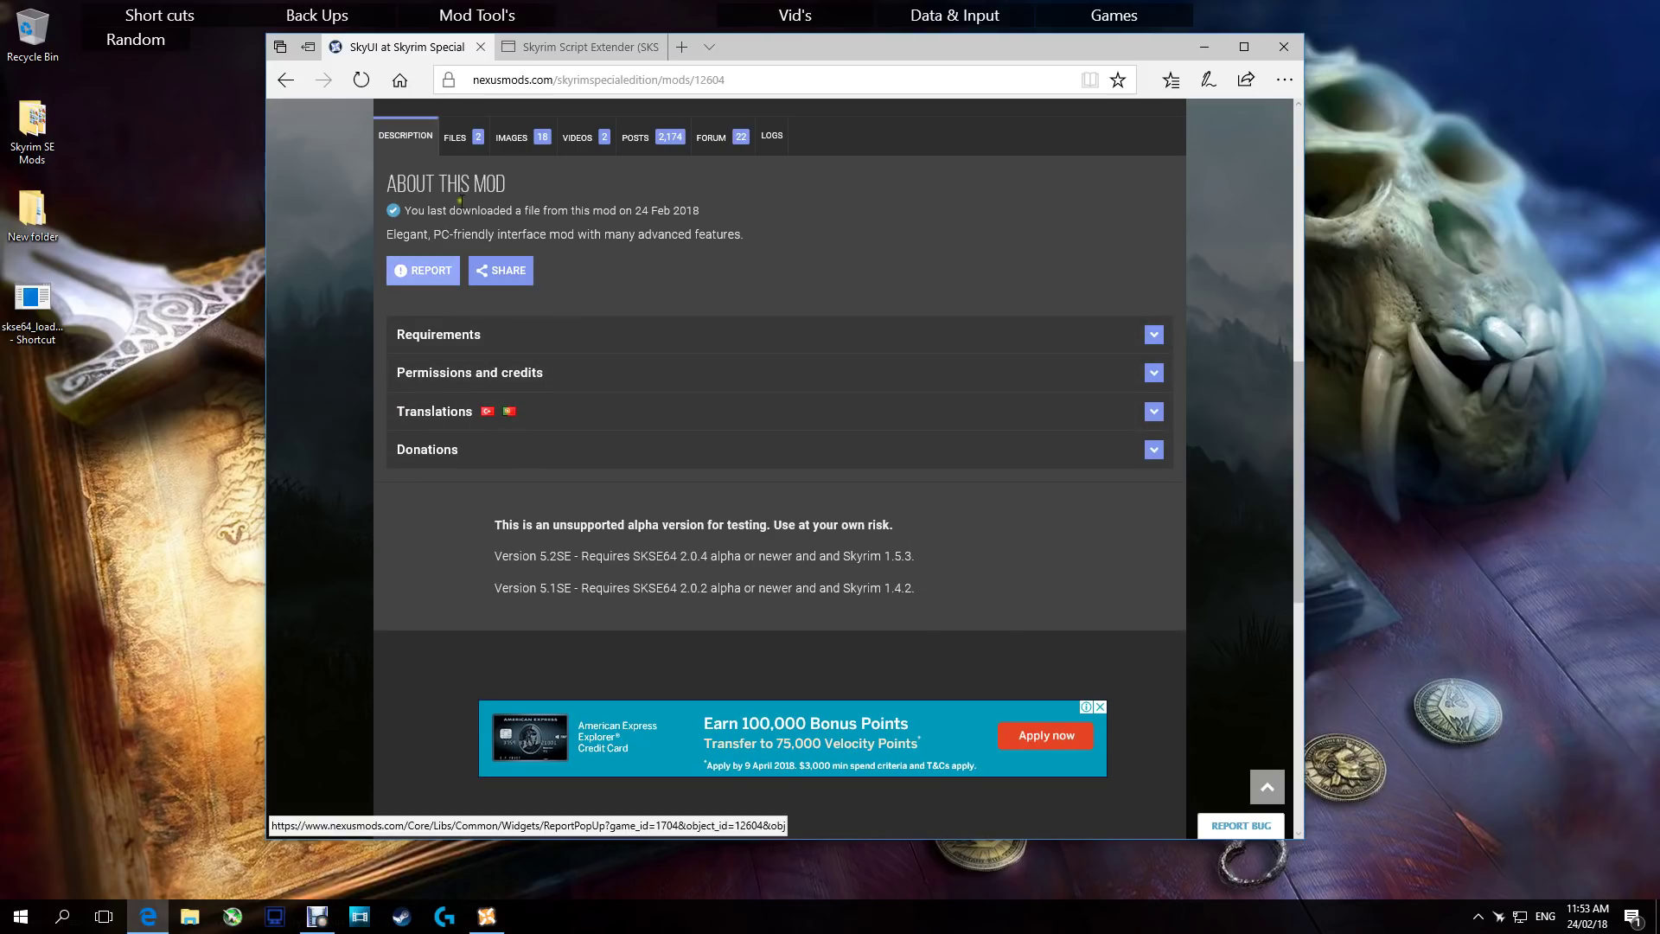
left_click(431, 453)
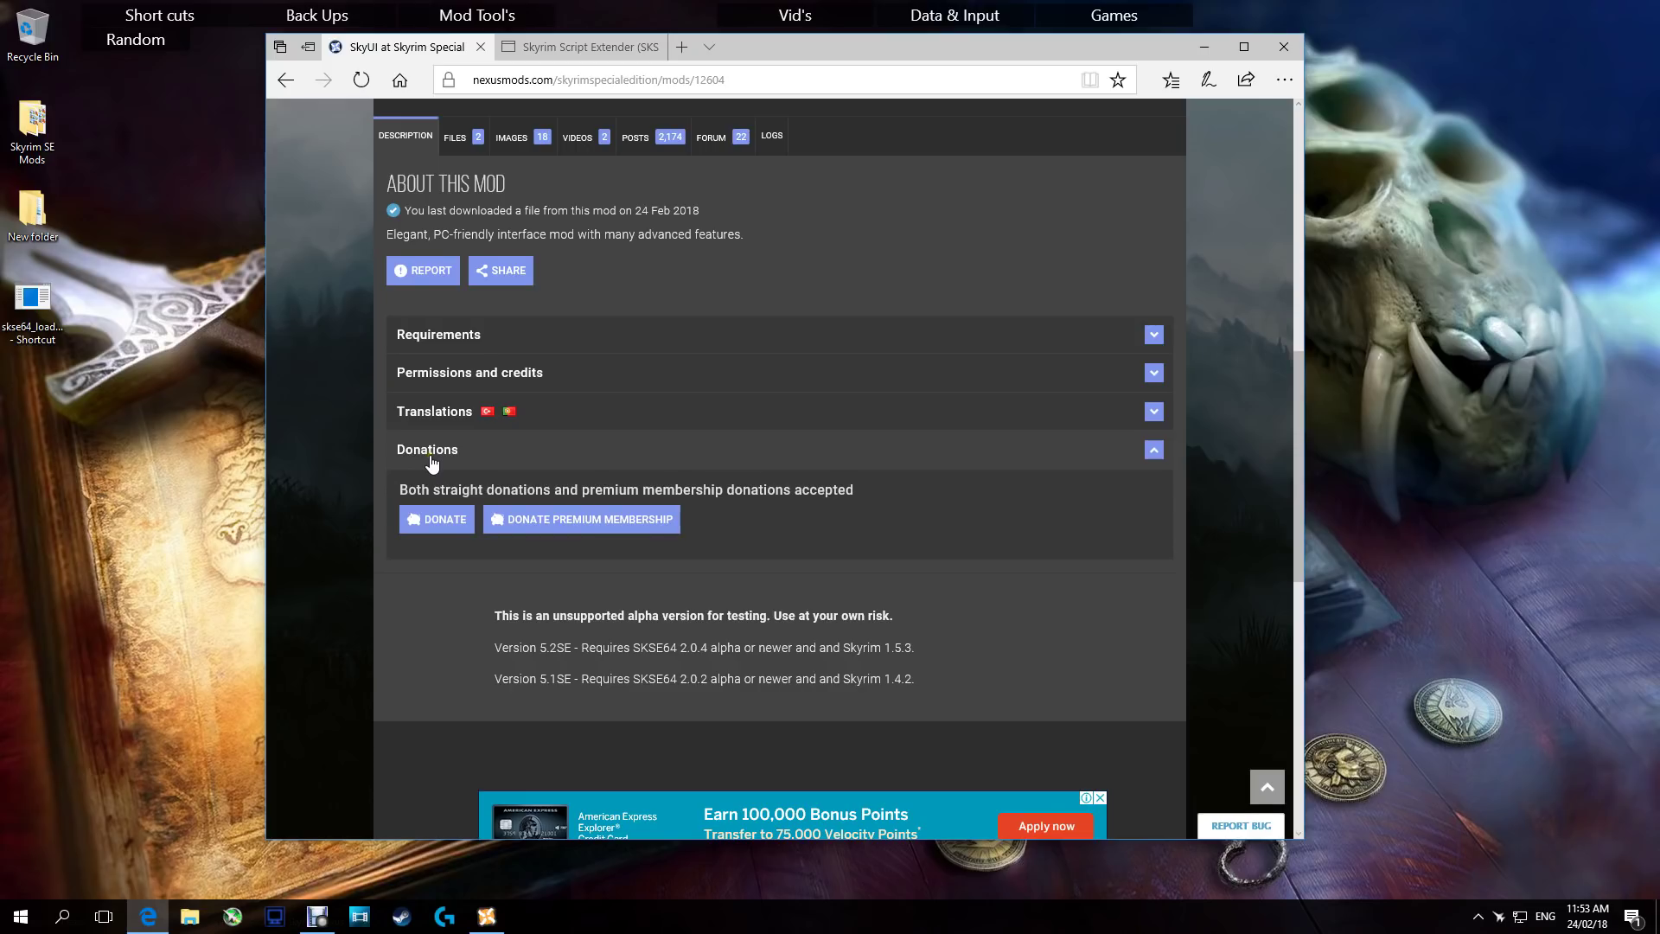
left_click(432, 452)
- Open SkyUI's file list and start the mod manager download of the SkyUI_5_2_SE main file
scroll(432, 459, "up", 3)
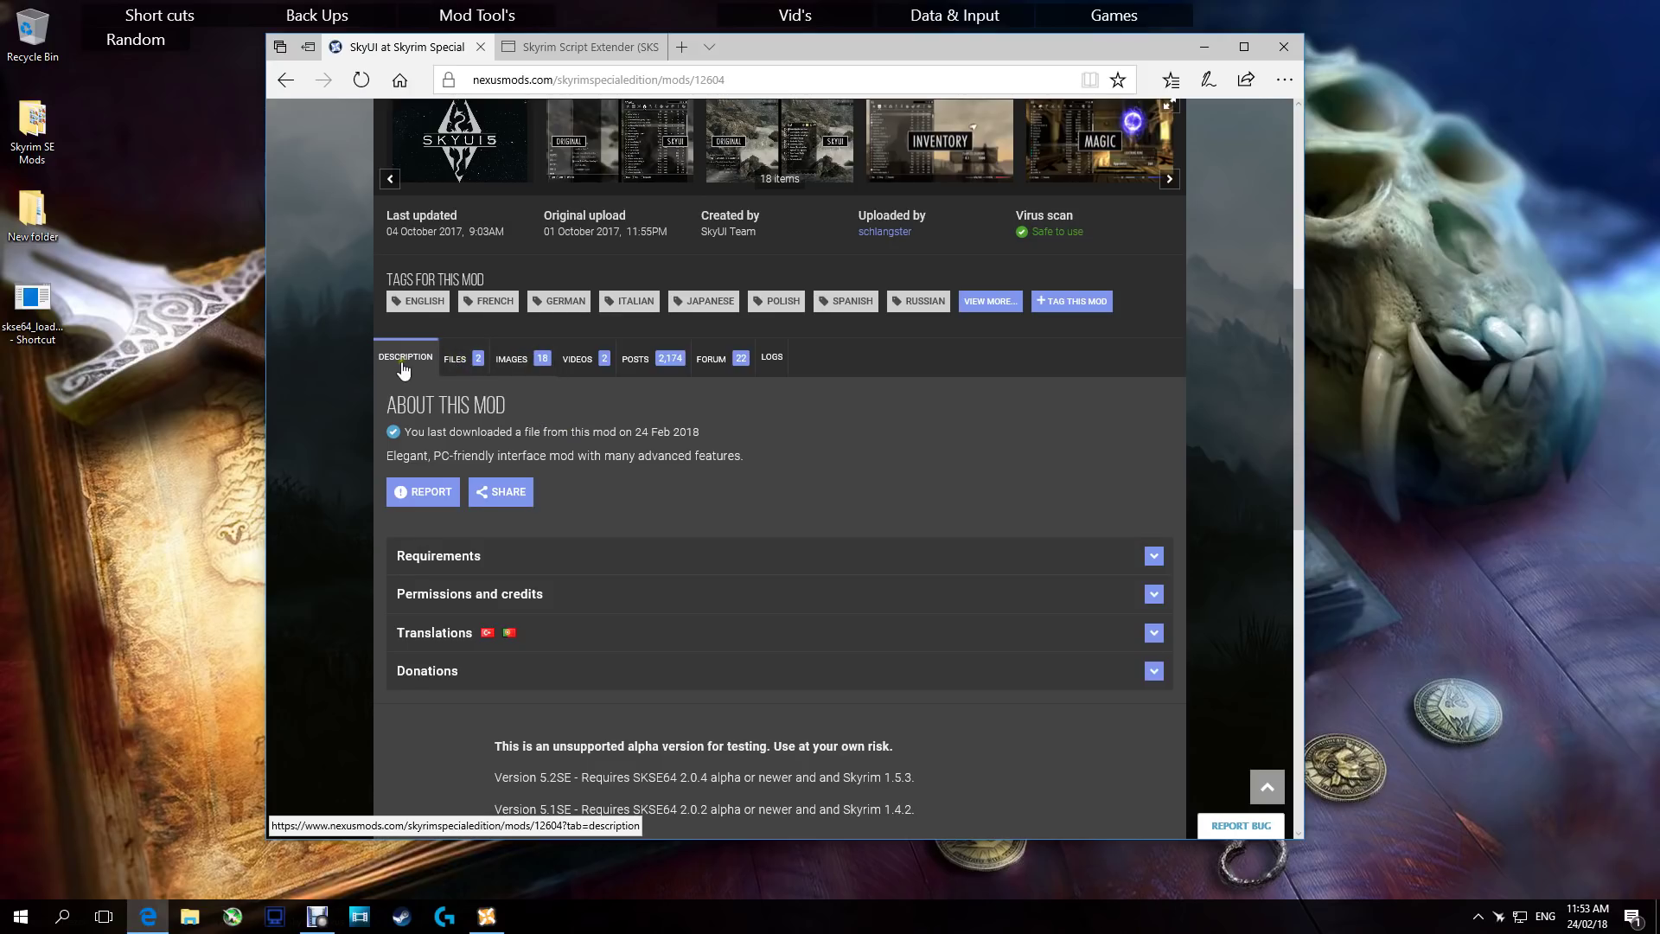
left_click(466, 361)
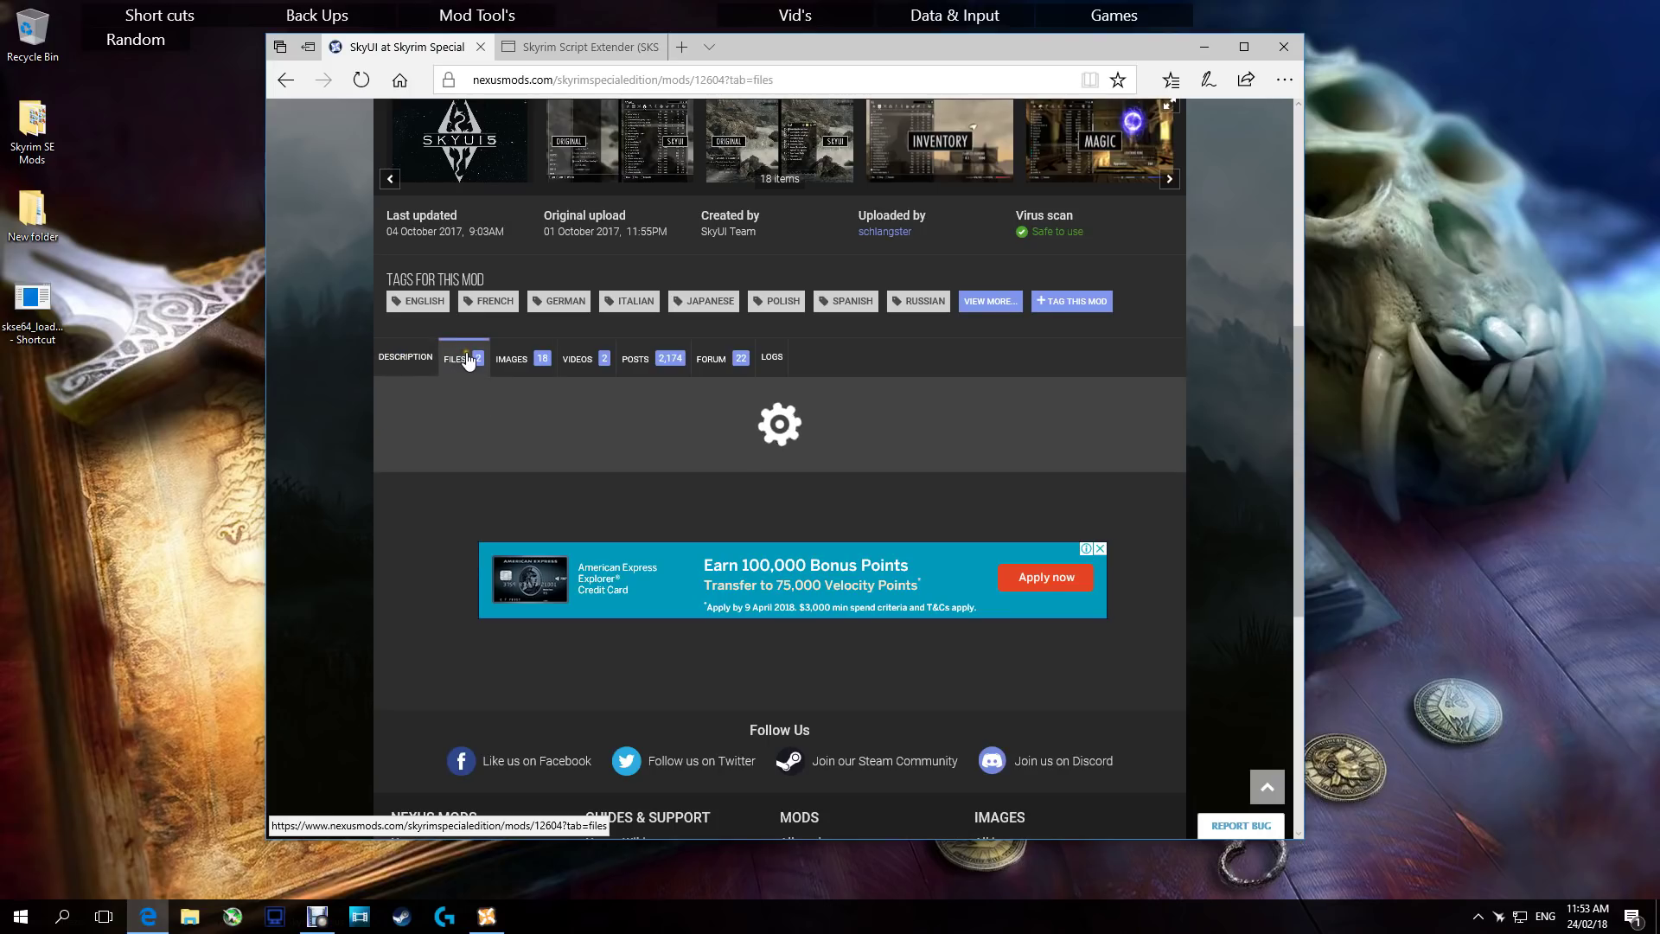
scroll(484, 346, "up", 5)
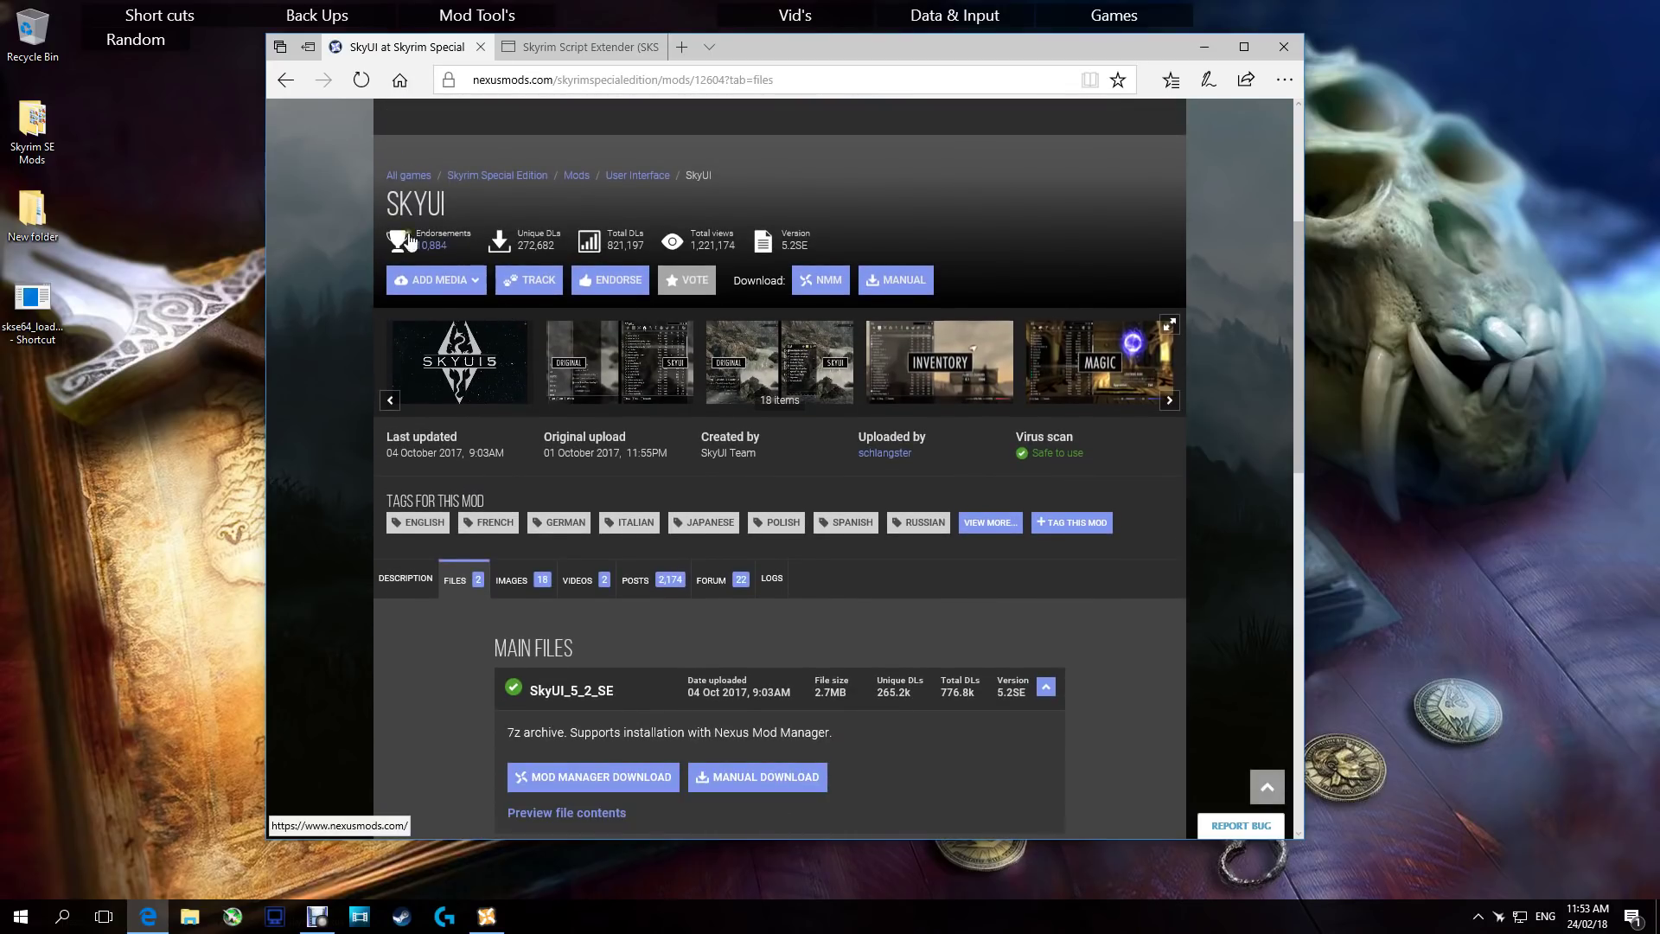
scroll(683, 571, "down", 4)
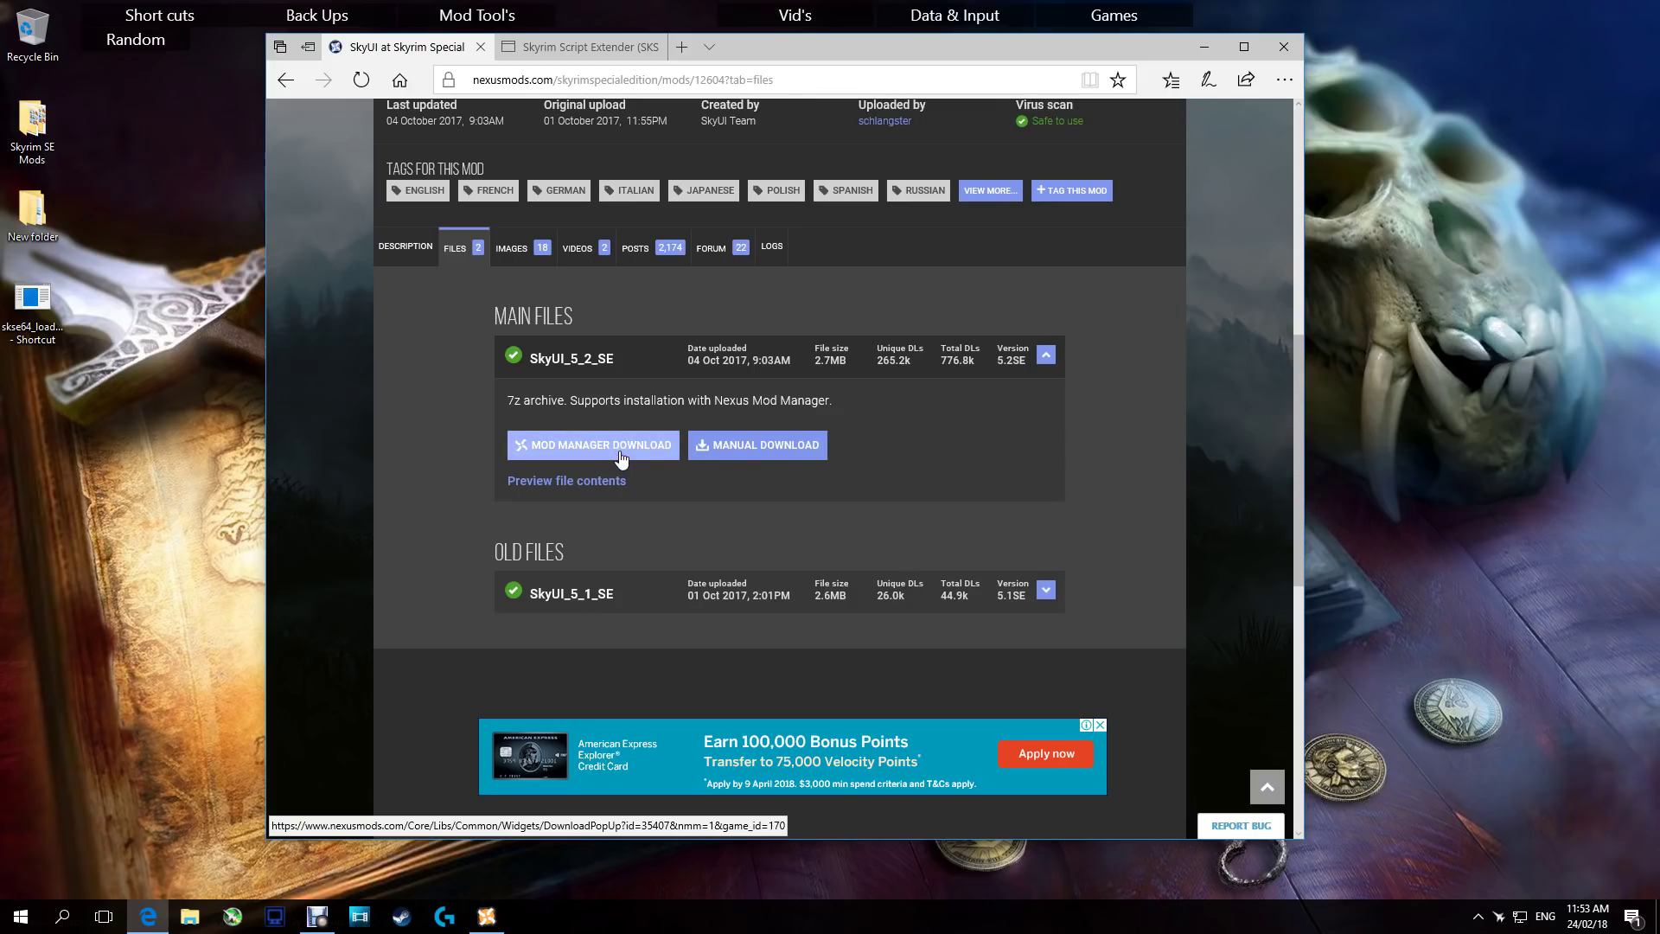
left_click(621, 455)
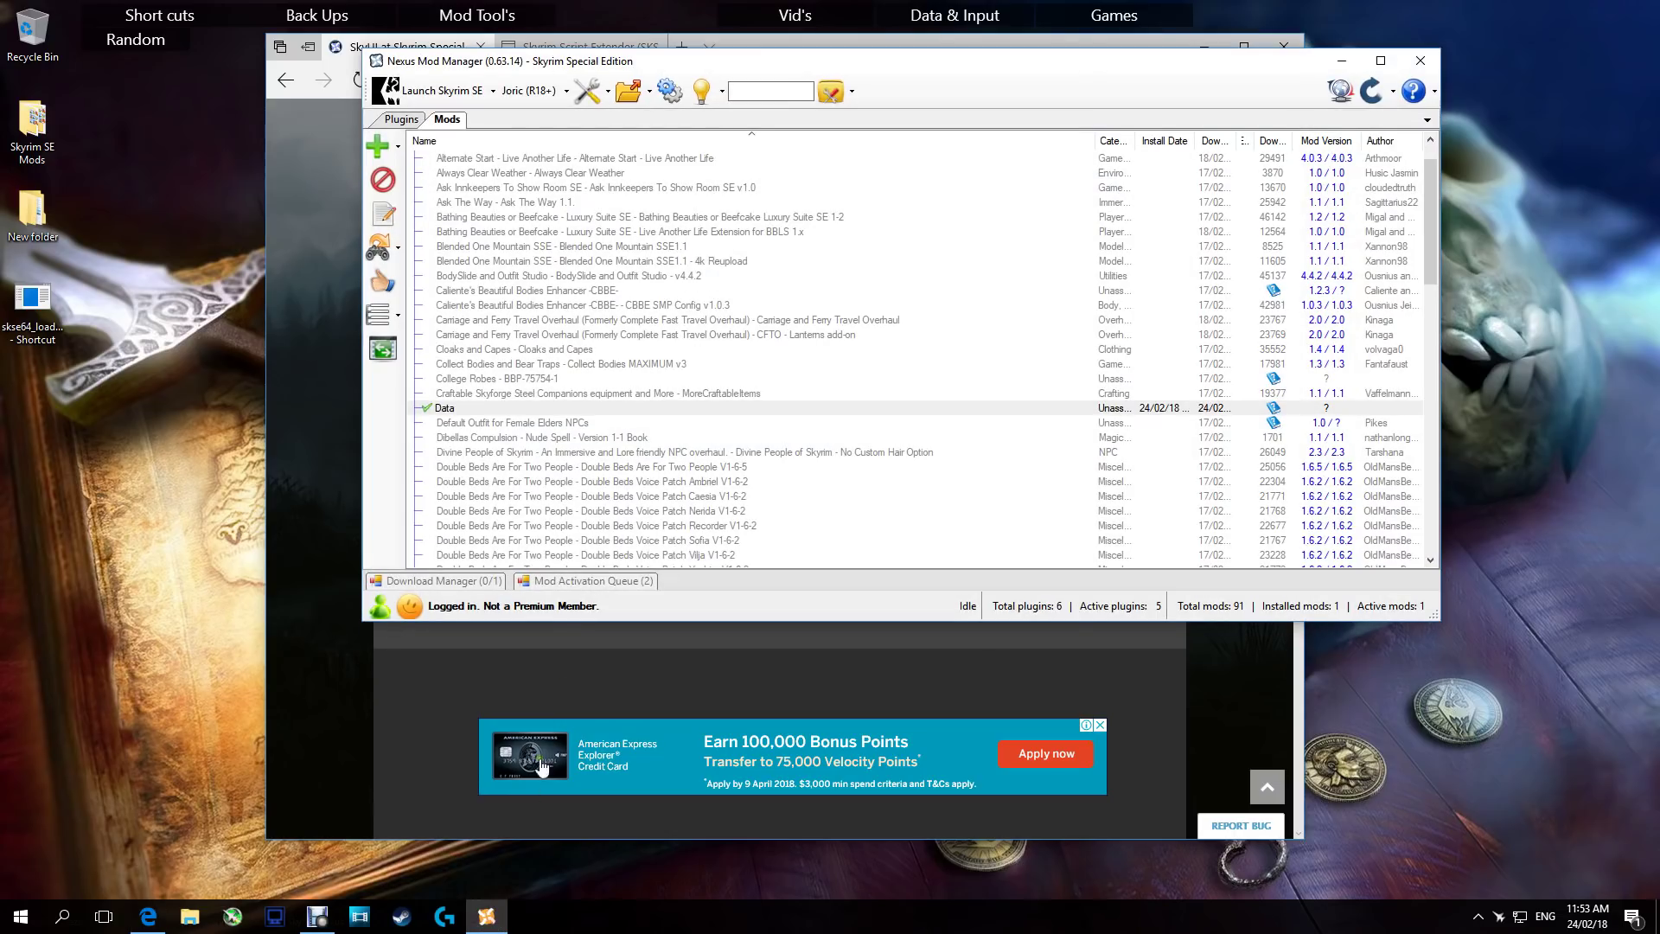
- Minimise the browser, switch to Nexus Mod Manager, and locate SkyUI_5_2_SE in its mods list
left_click(1348, 64)
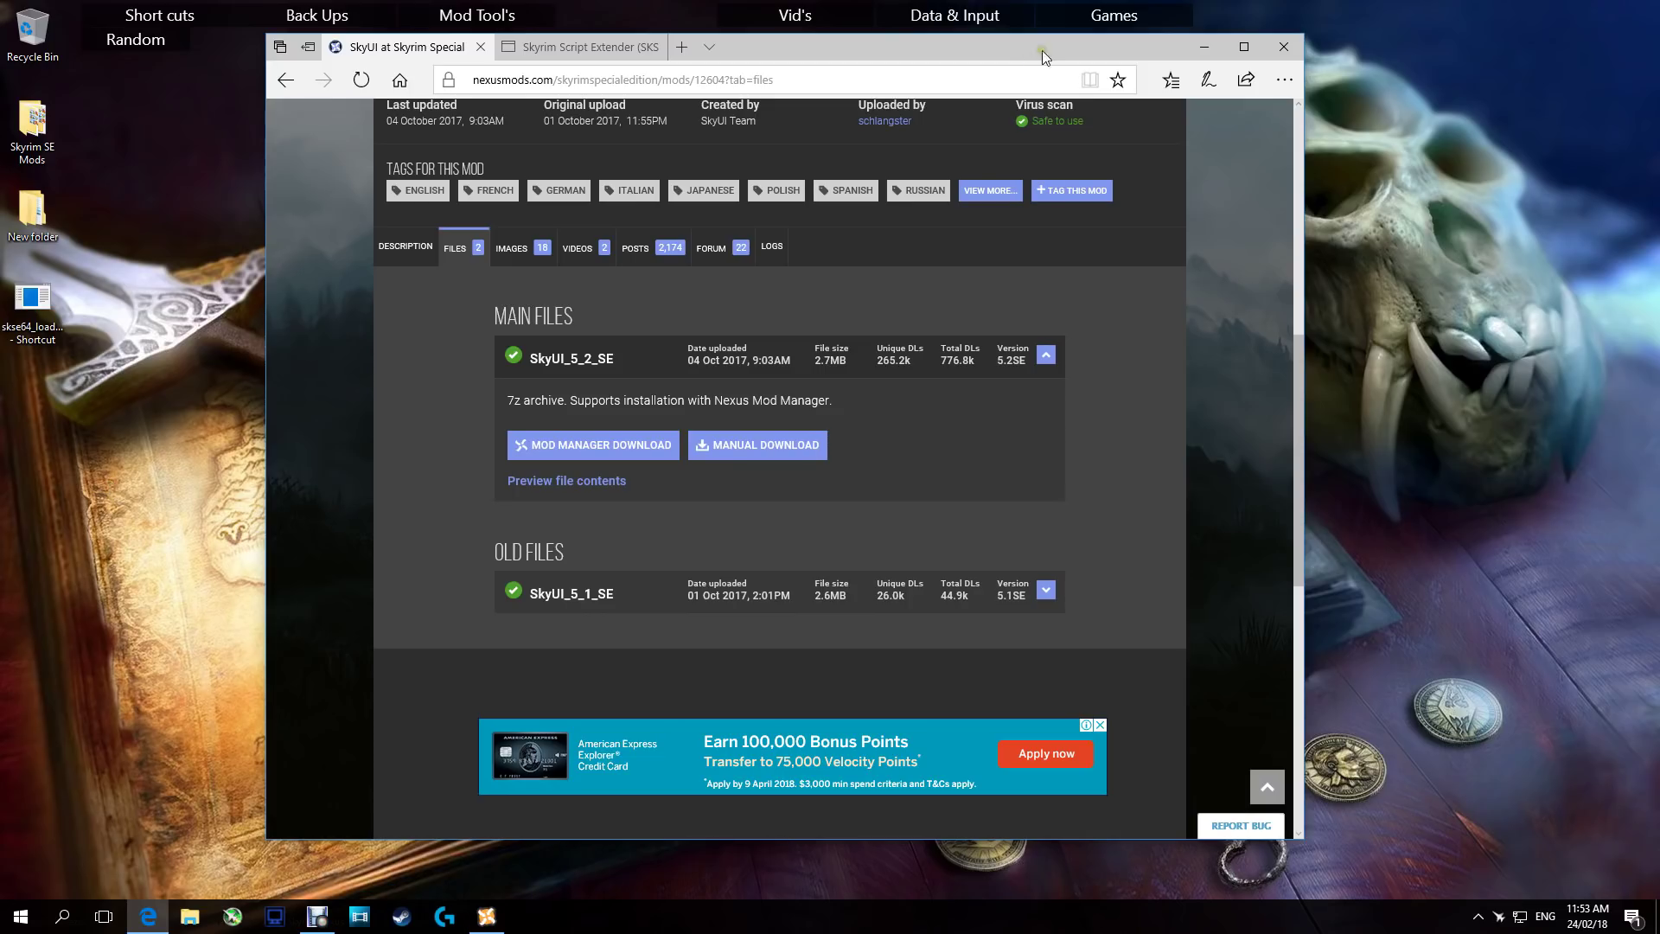
left_click(1219, 45)
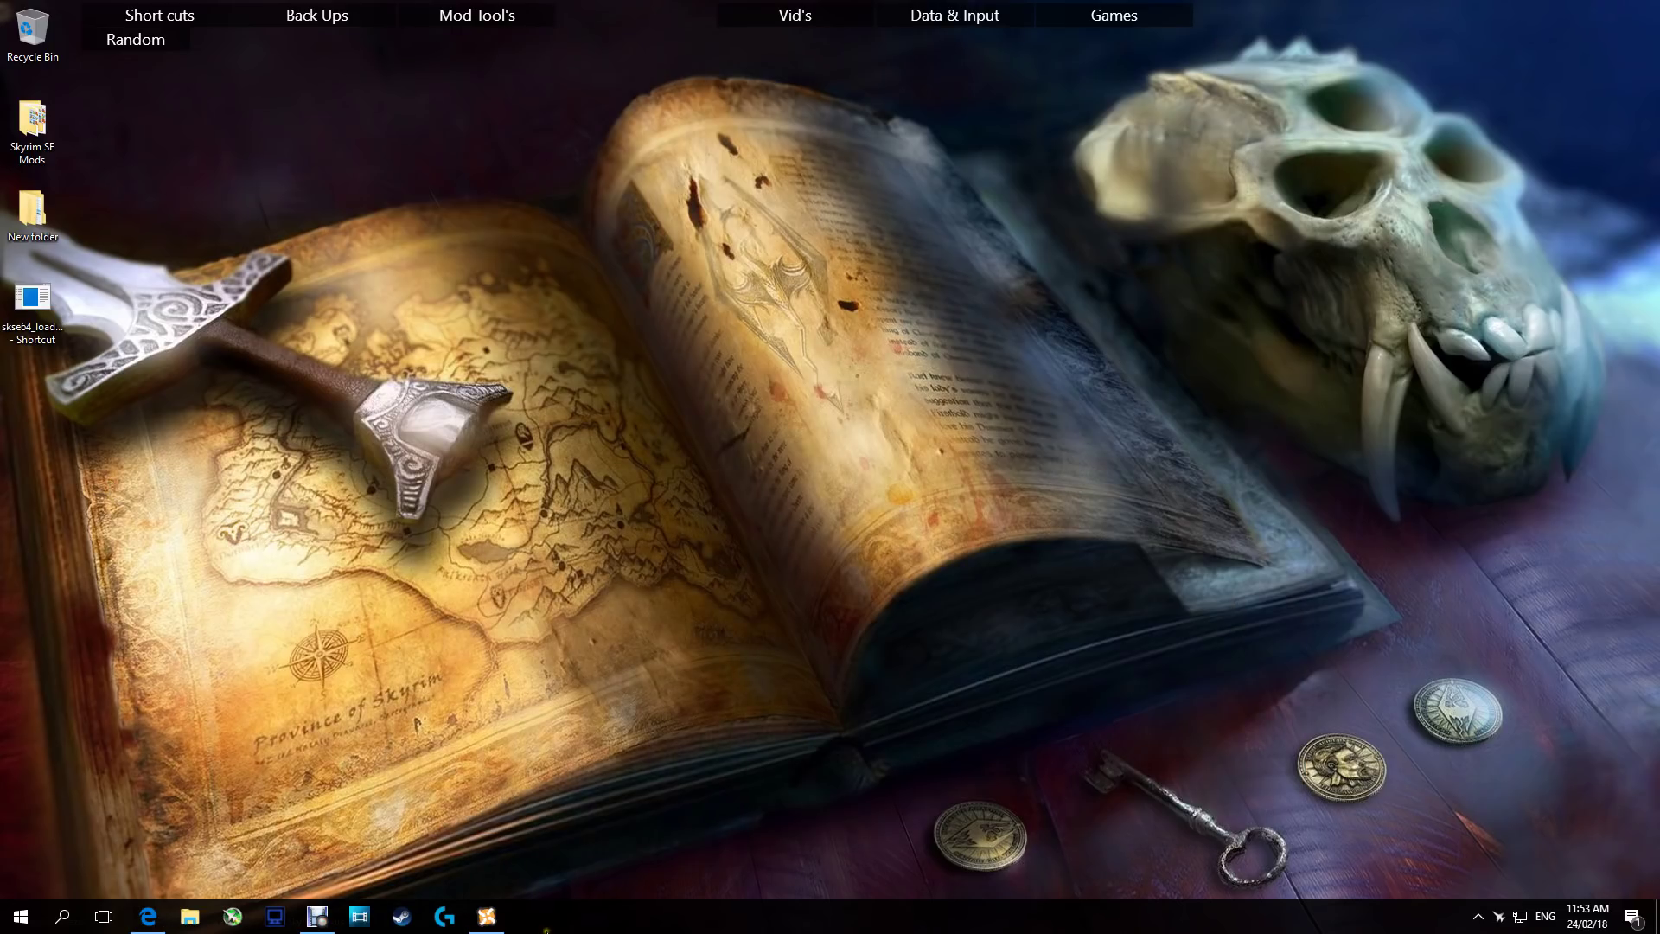
left_click(487, 916)
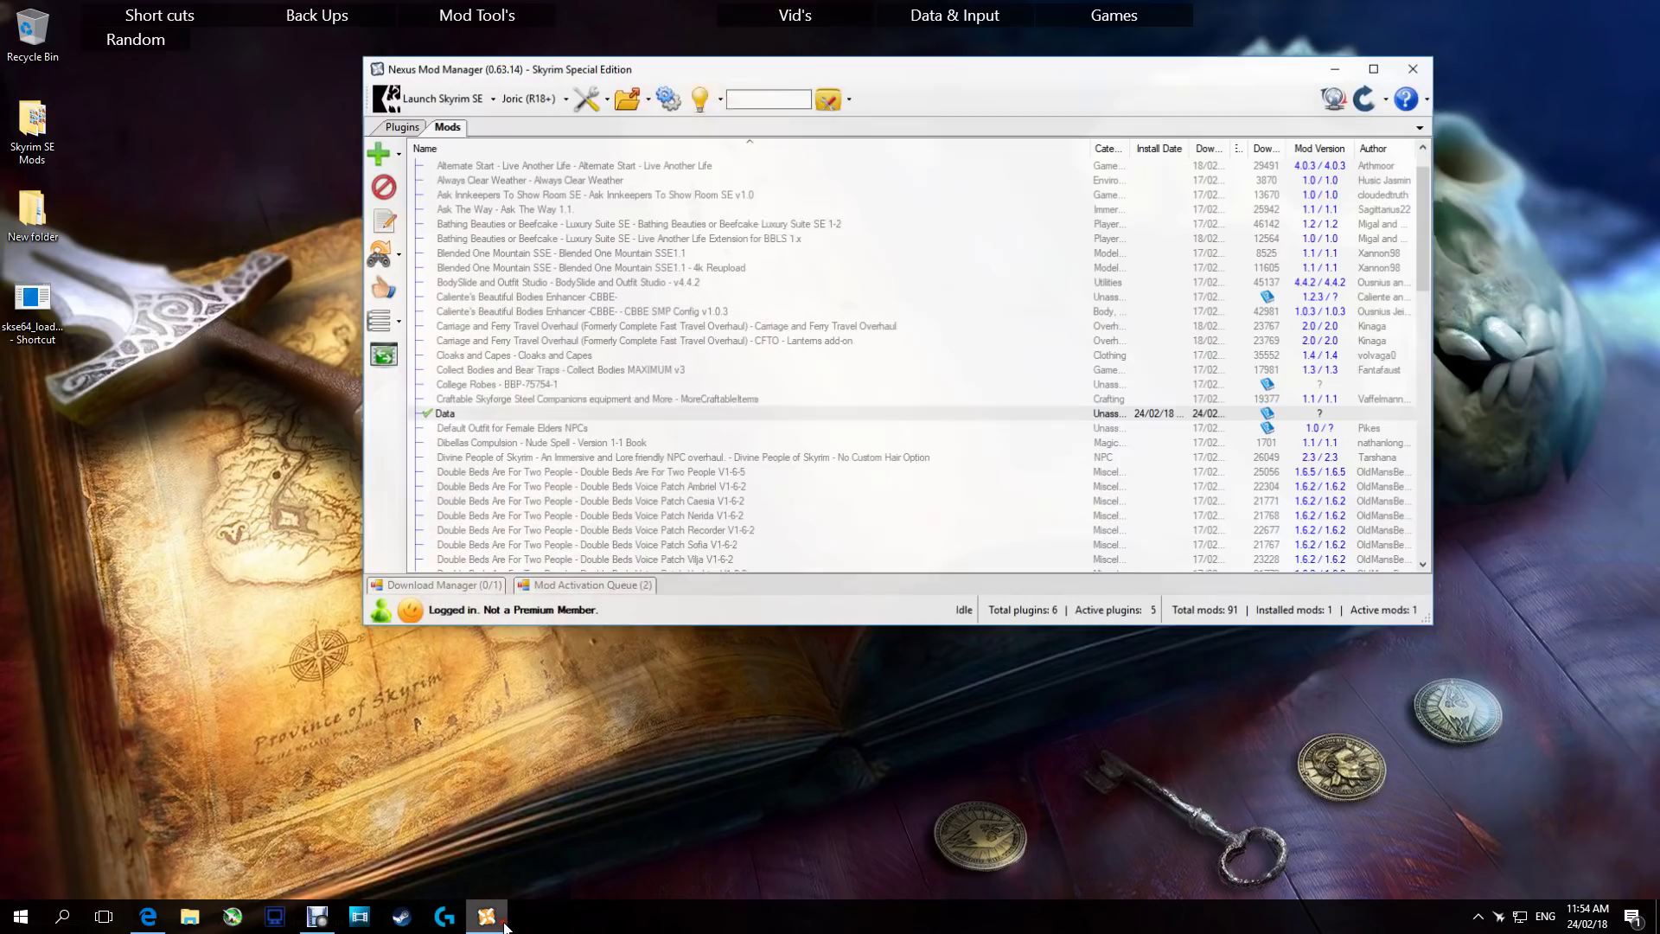
left_click_drag(692, 70, 825, 61)
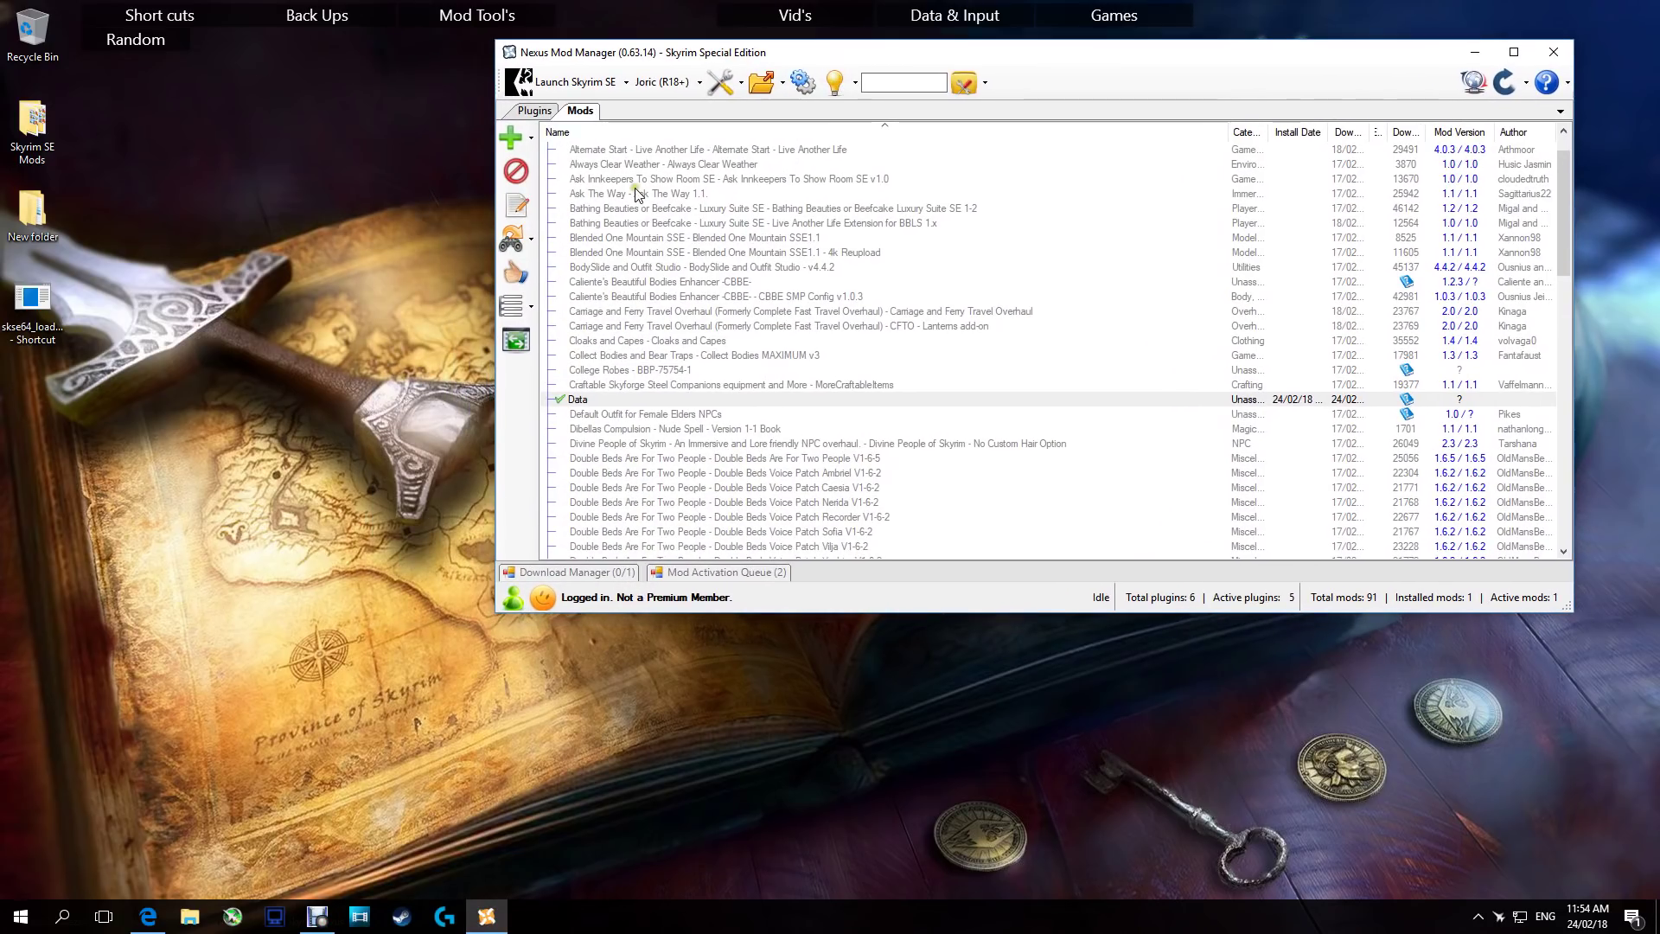
scroll(623, 224, "down", 7)
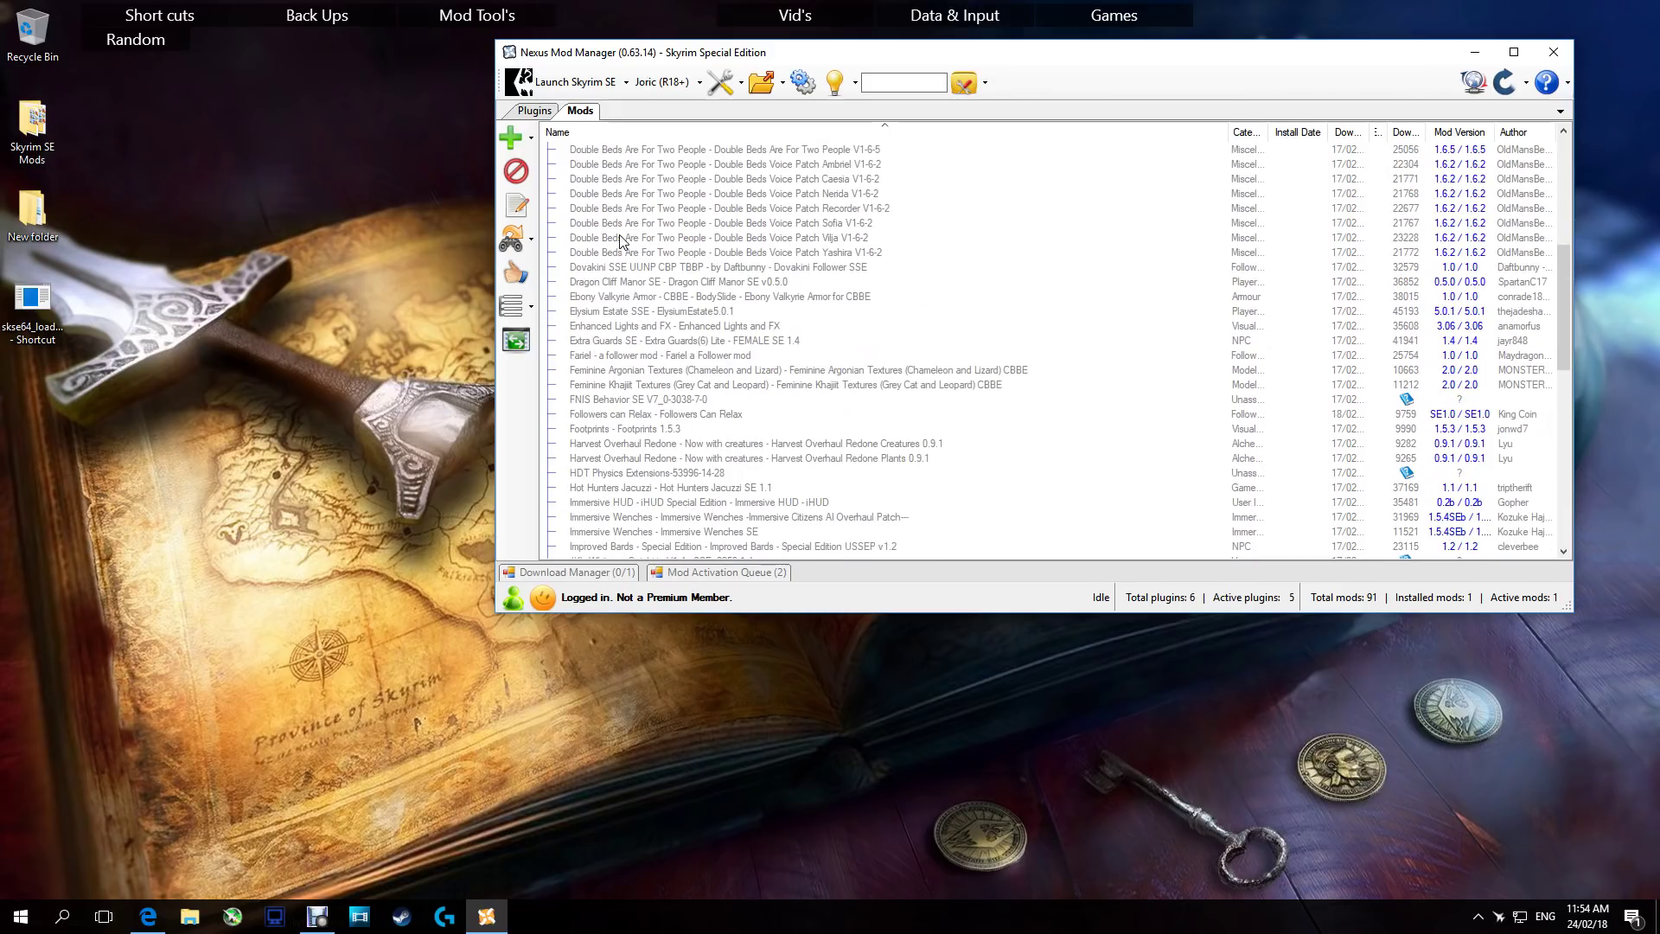
scroll(619, 235, "down", 8)
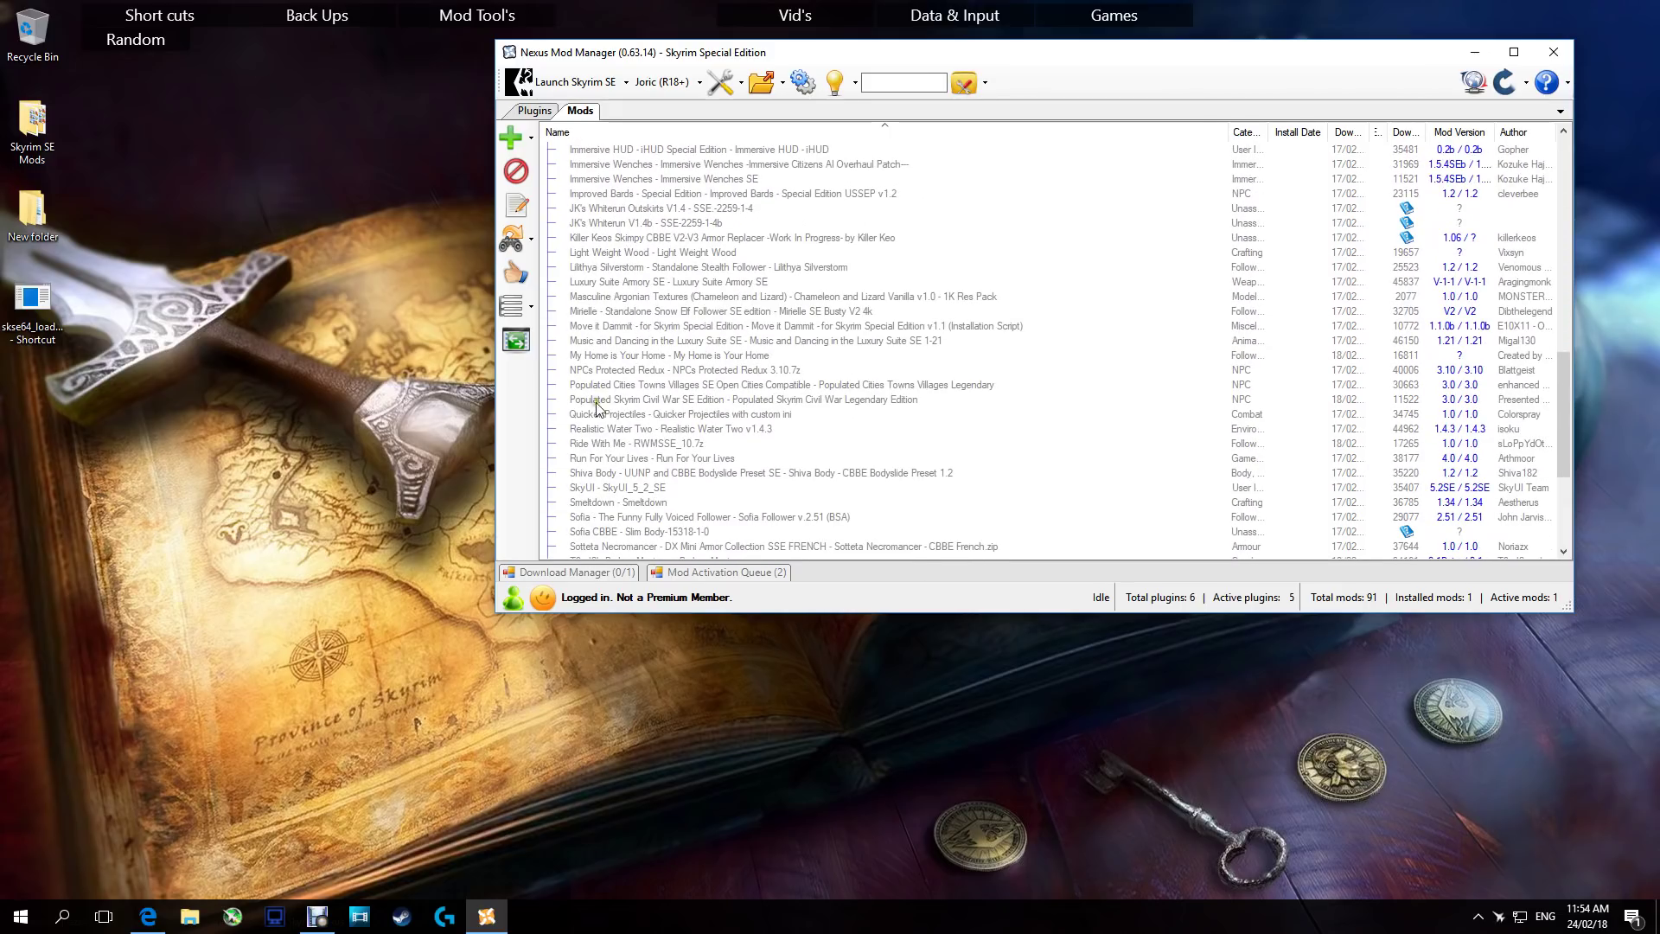
- Install and activate SkyUI_5_2_SE in Nexus Mod Manager, and minimise the manager
left_click(638, 489)
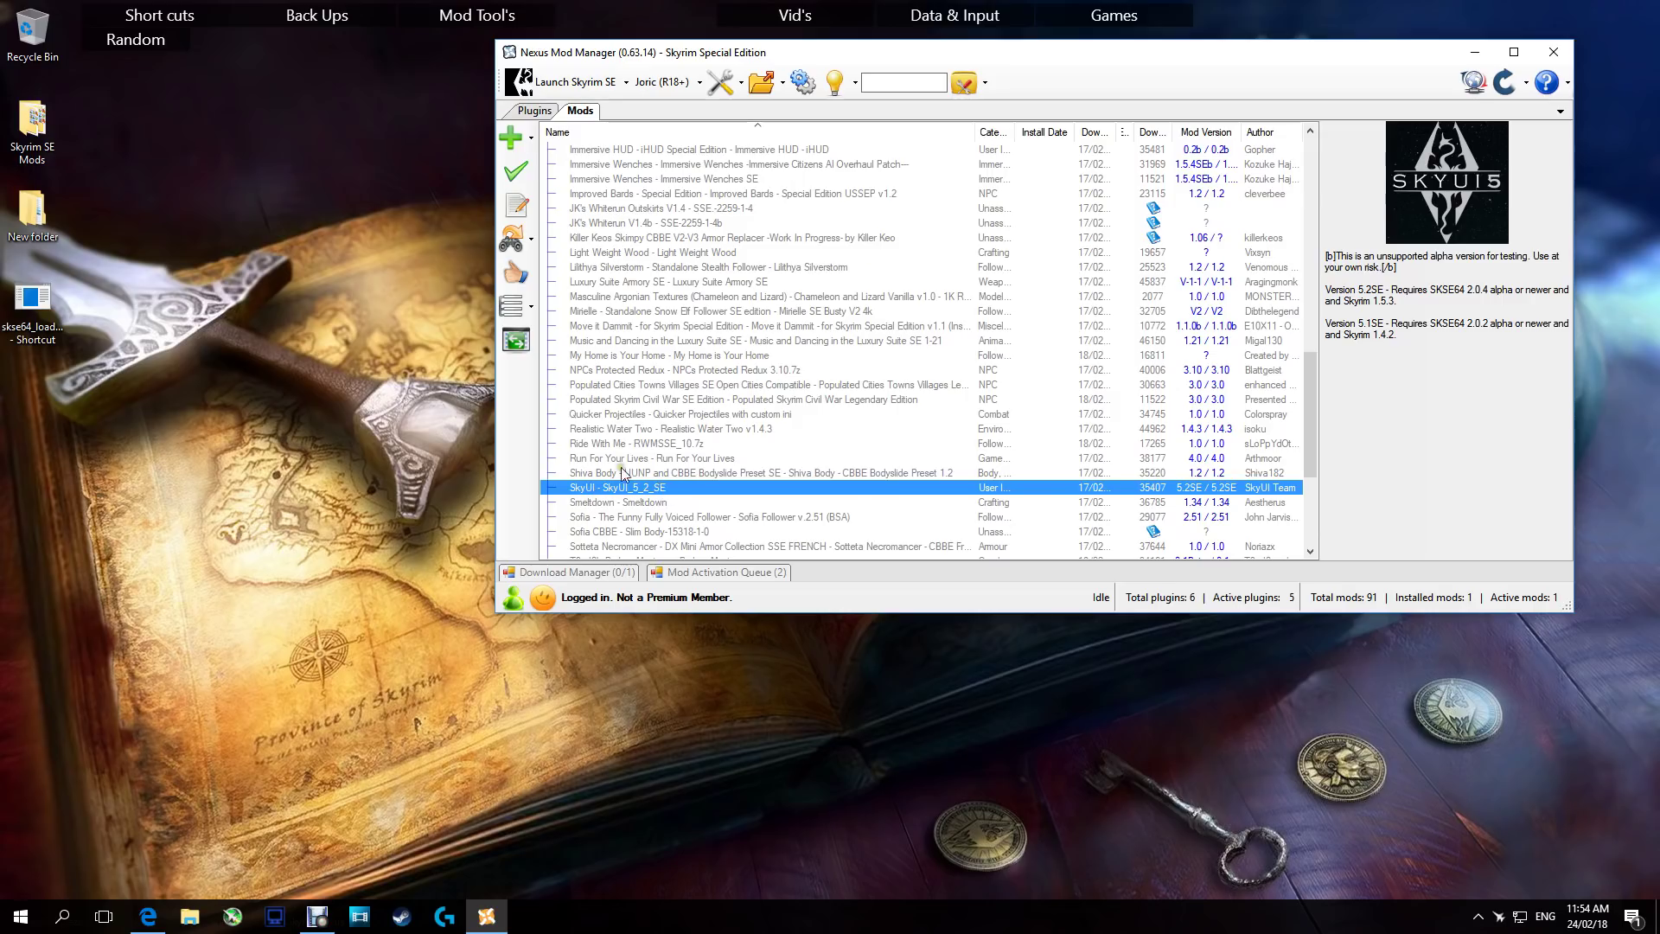
left_click(513, 174)
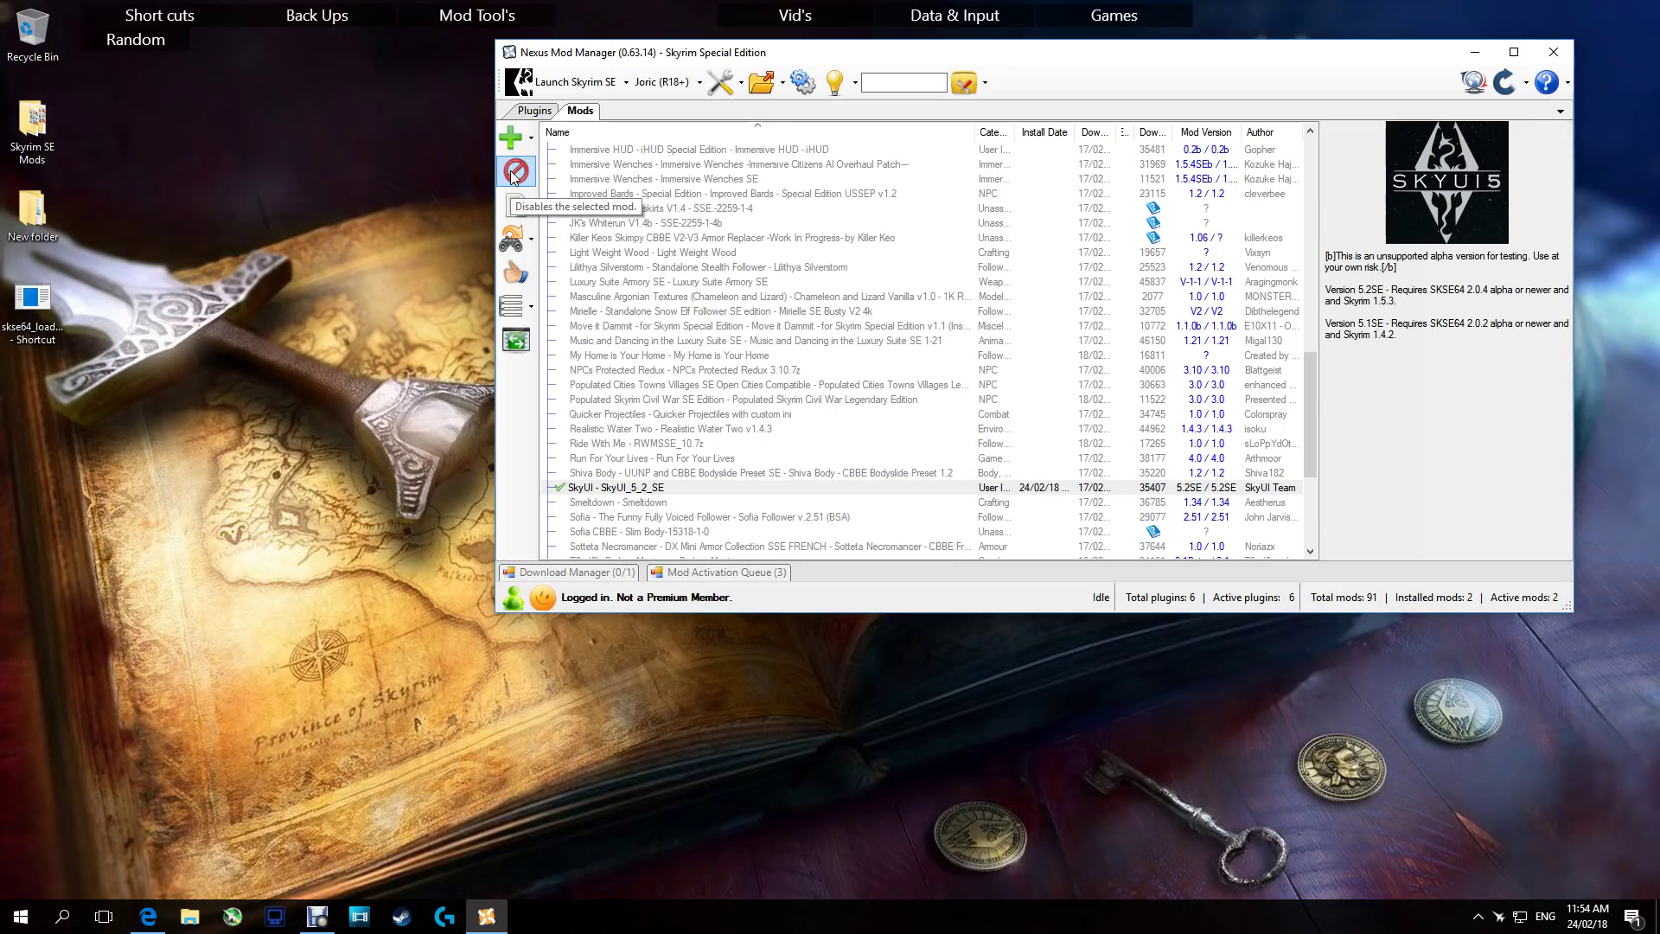
left_click(1475, 52)
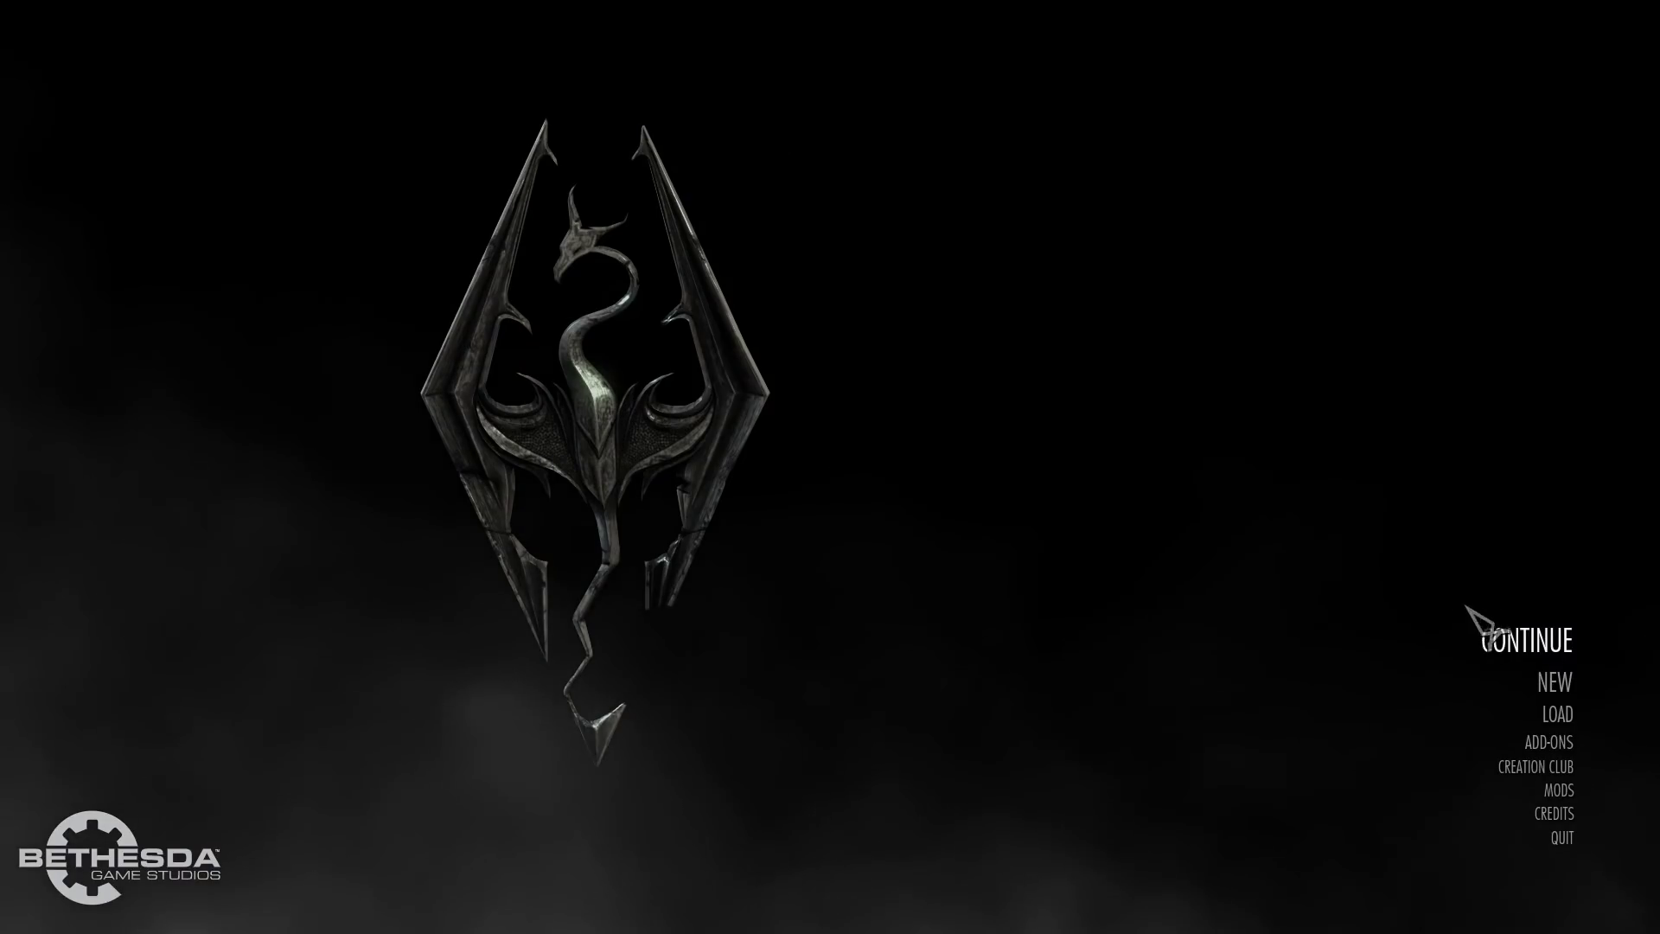
- In Skyrim, load the 001 Skyrim save of the first character without the Modded tag, accepting the loaded-mods notice
left_click(1575, 714)
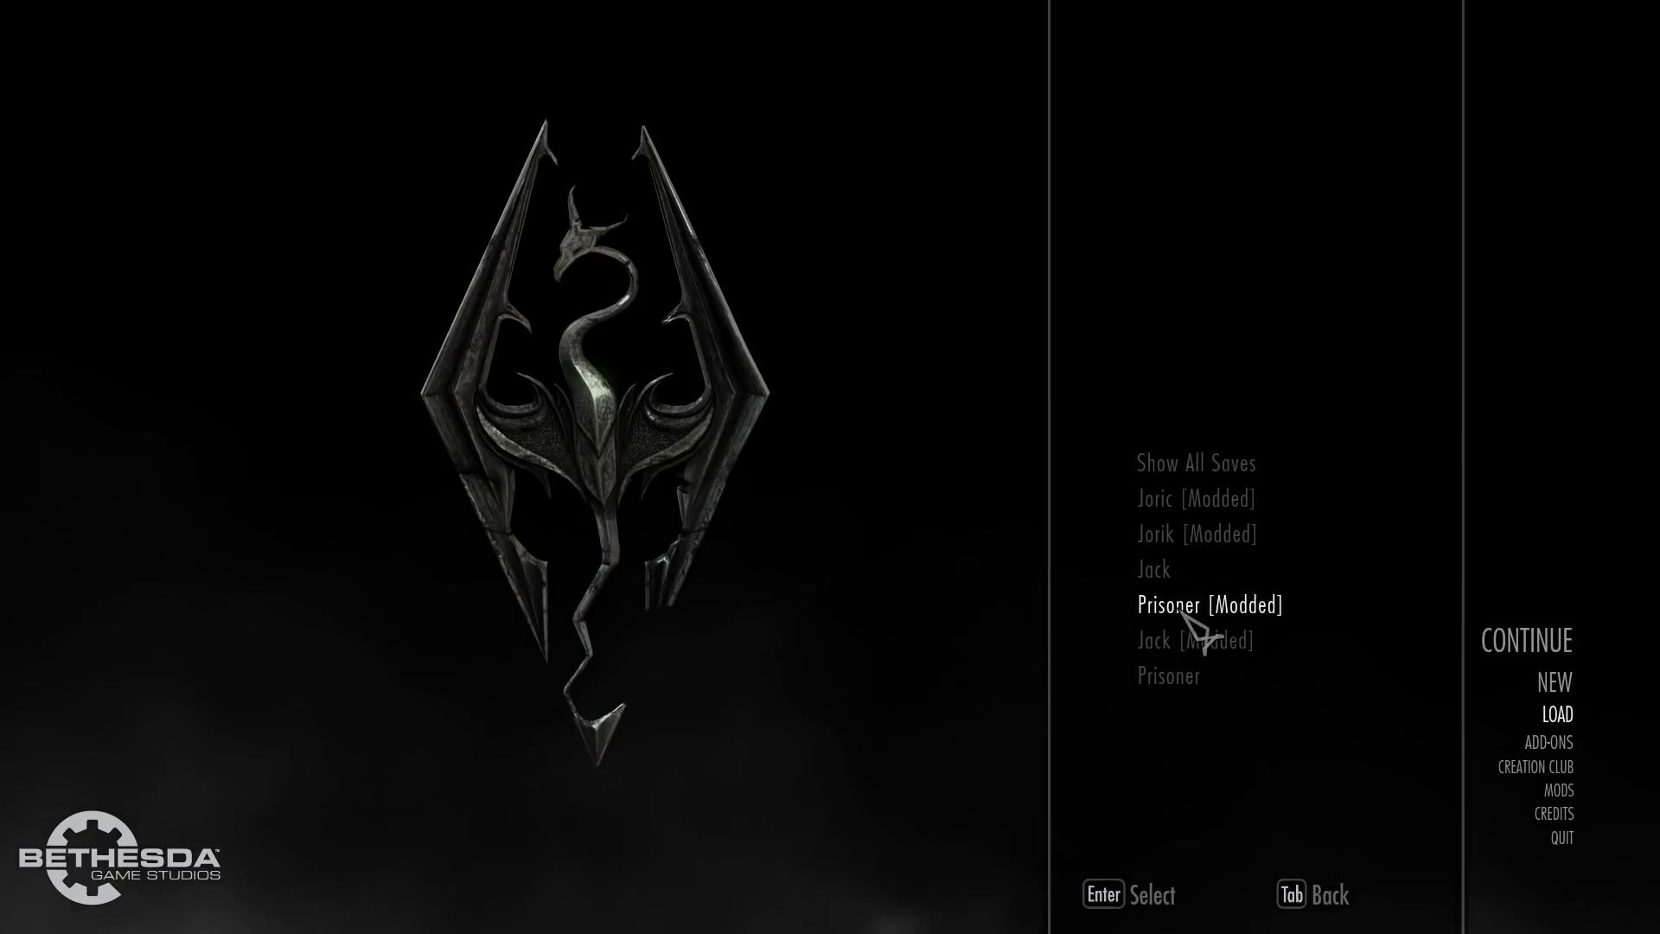
left_click(1183, 569)
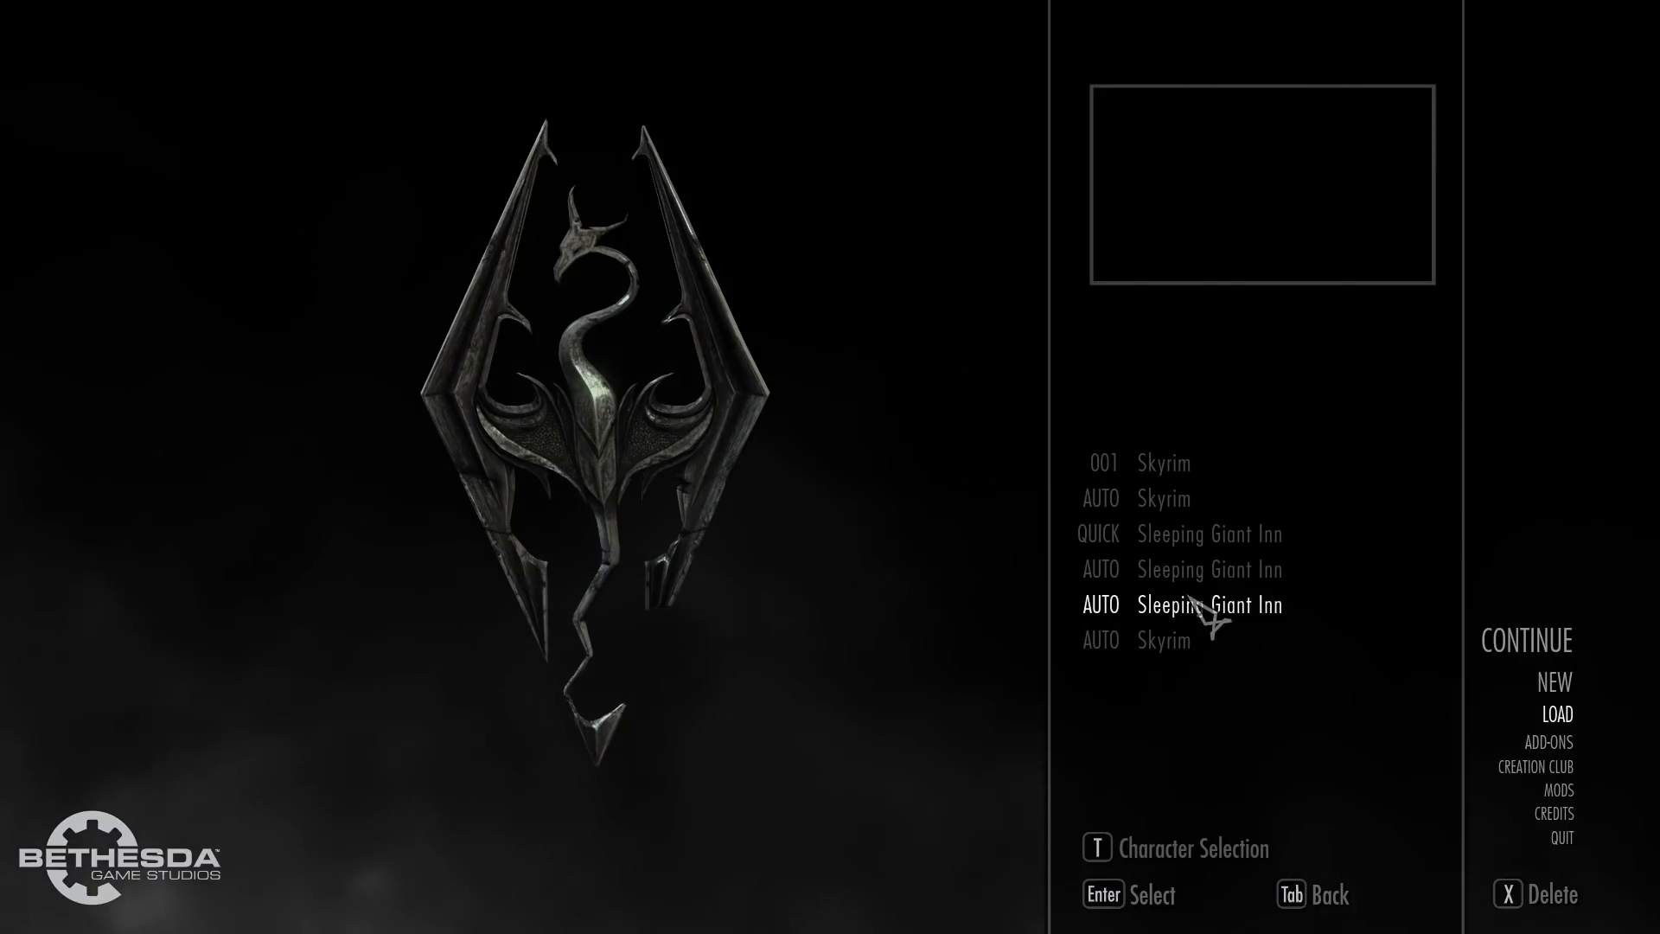
left_click(1182, 476)
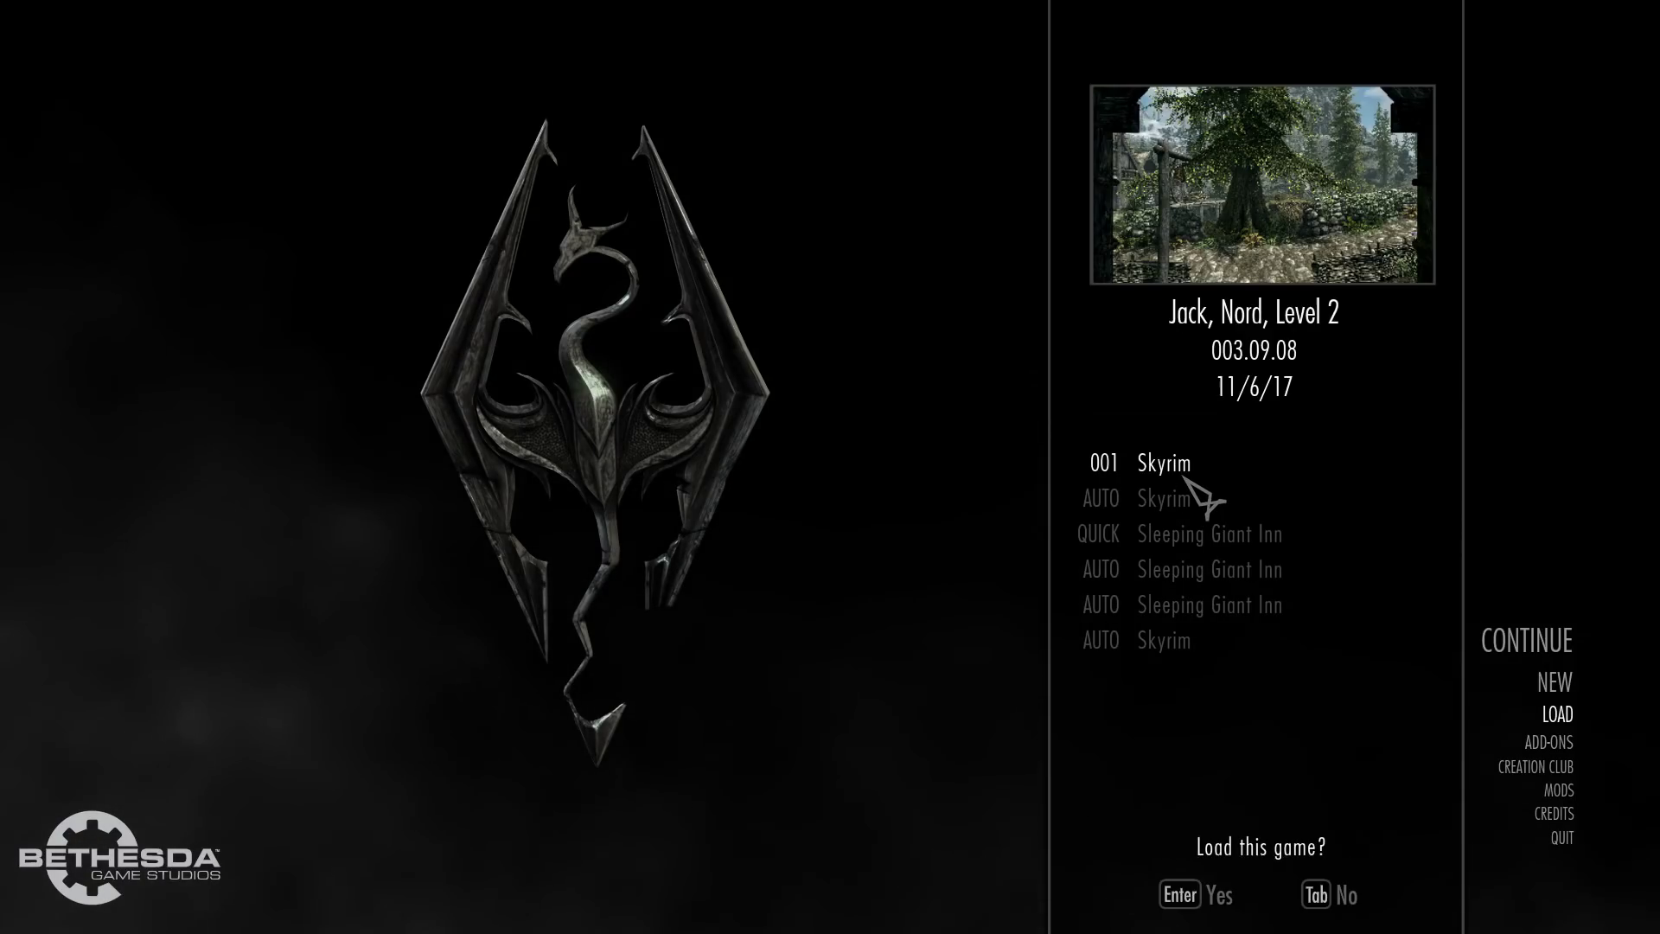
left_click(1193, 891)
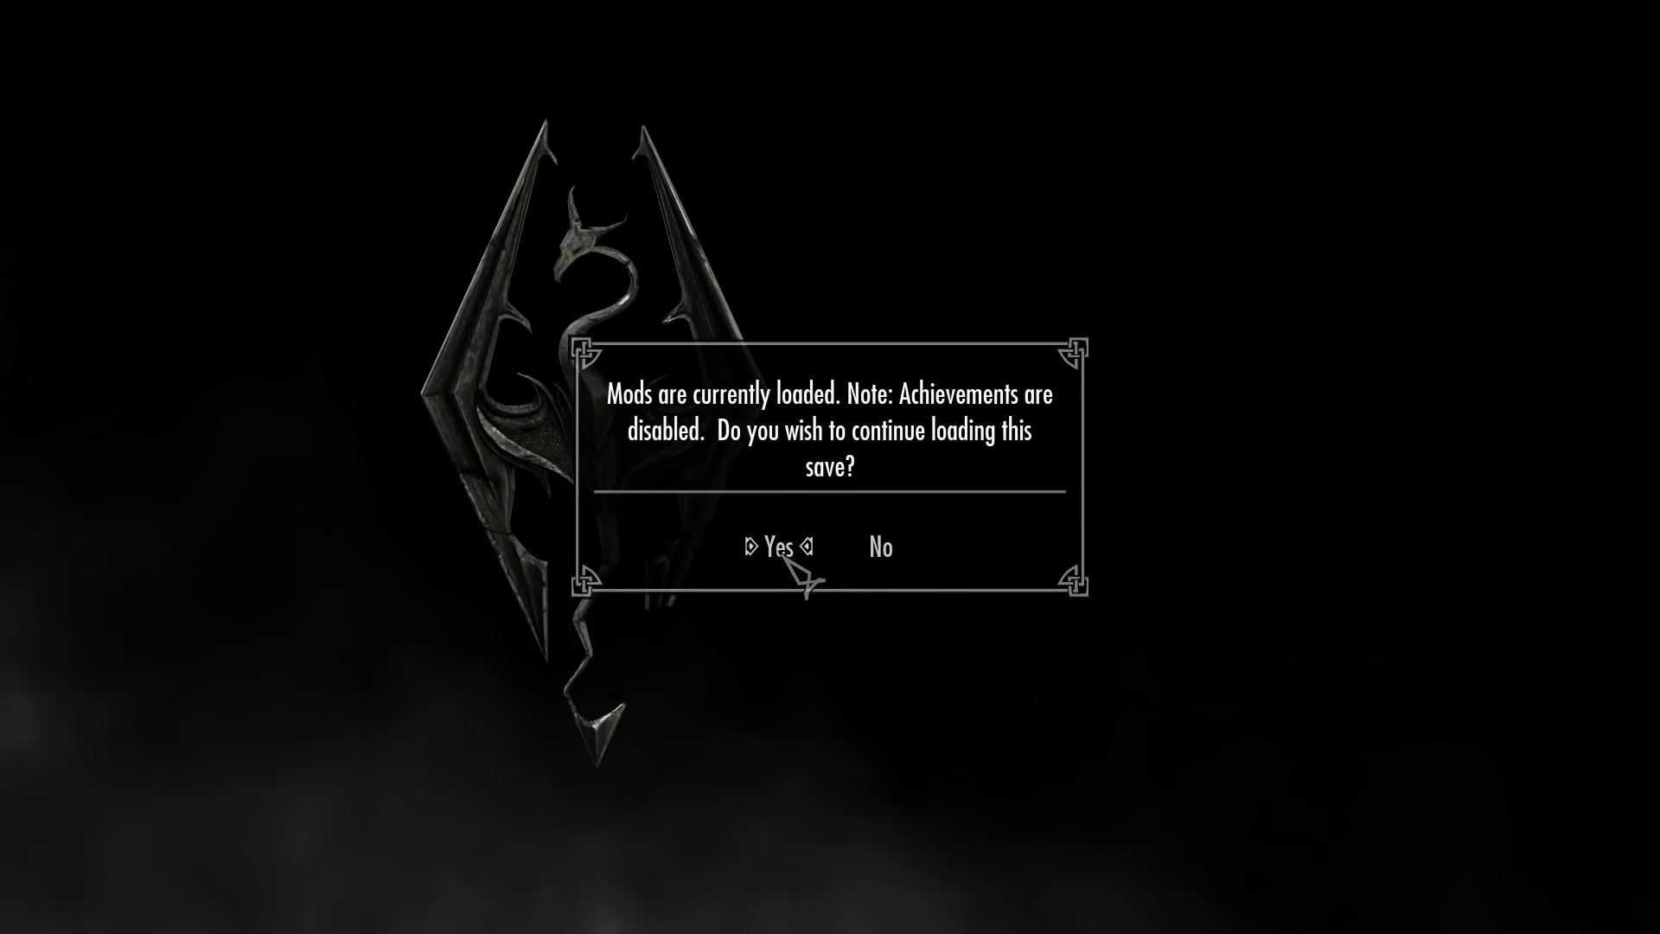
left_click(780, 557)
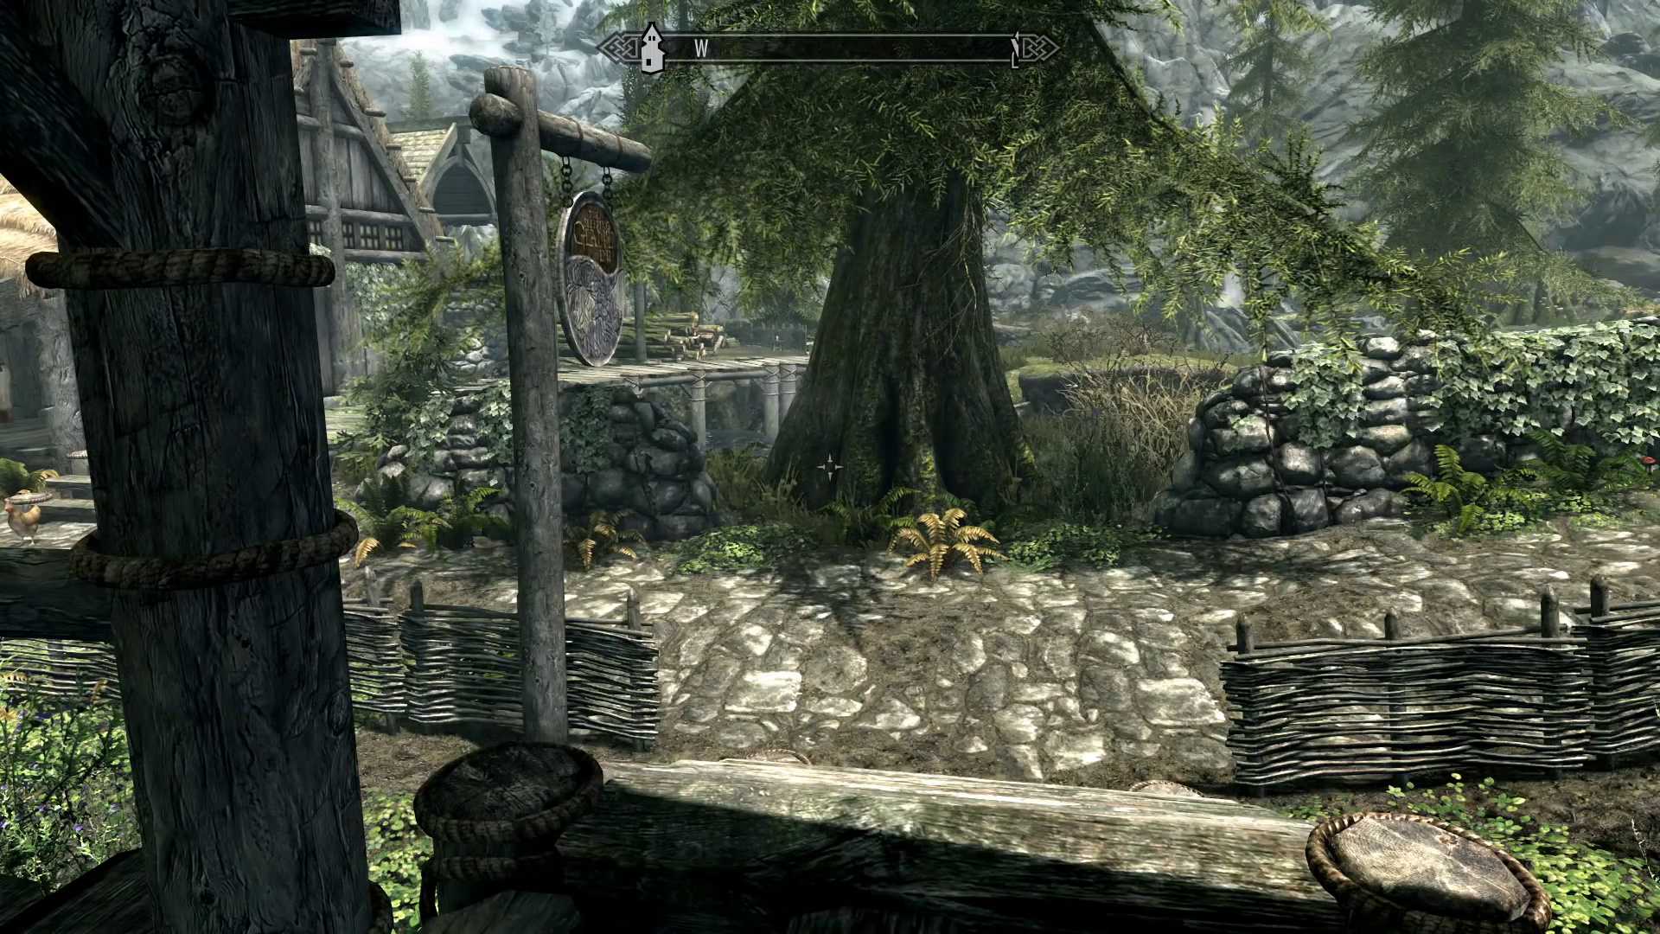
- Examine SkyUI's inventory through the favorites, apparel, potions, food, ingredients and books categories, including the Raise Zombie spell tome, and close it
key("i")
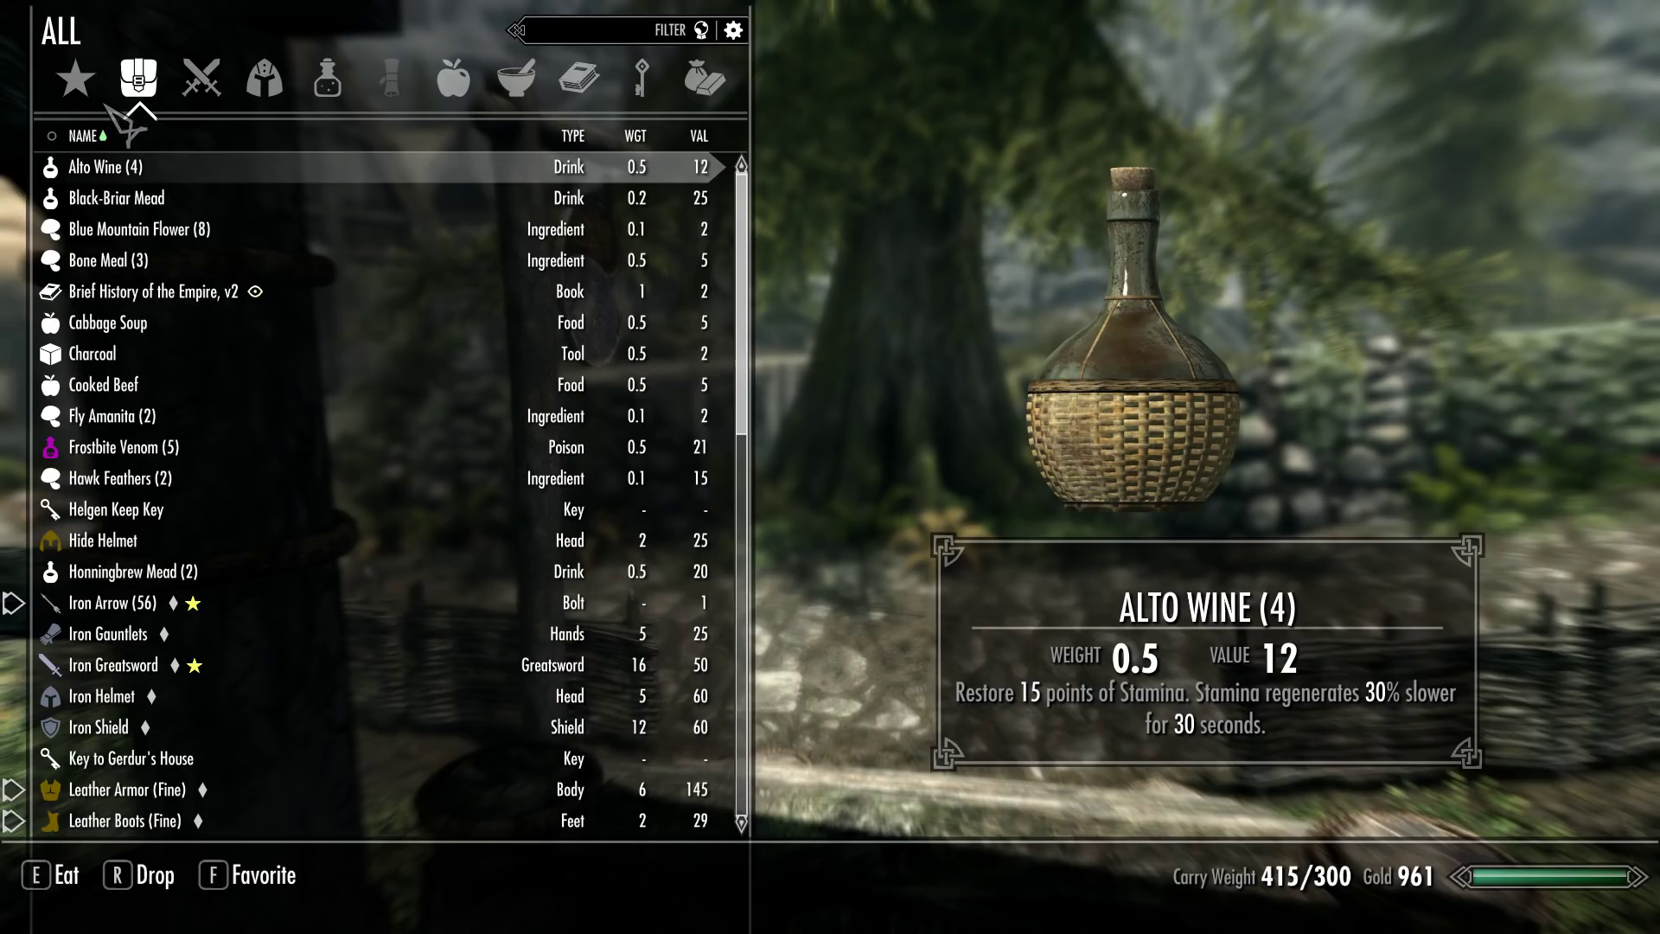
left_click(76, 95)
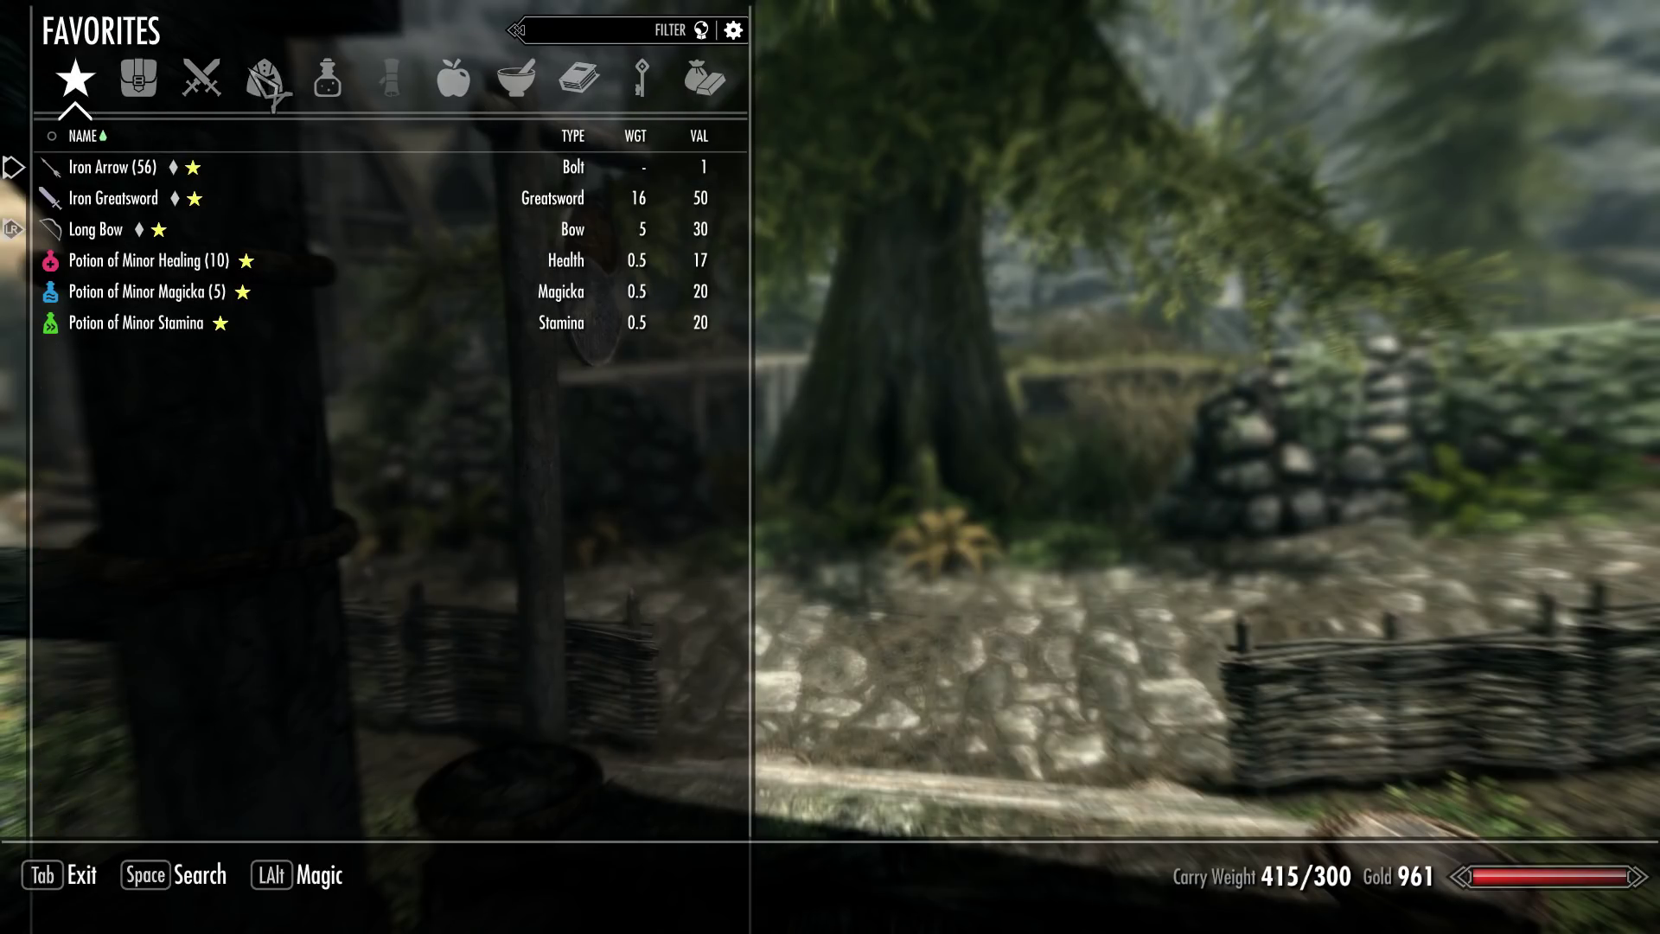
left_click(265, 80)
left_click(327, 79)
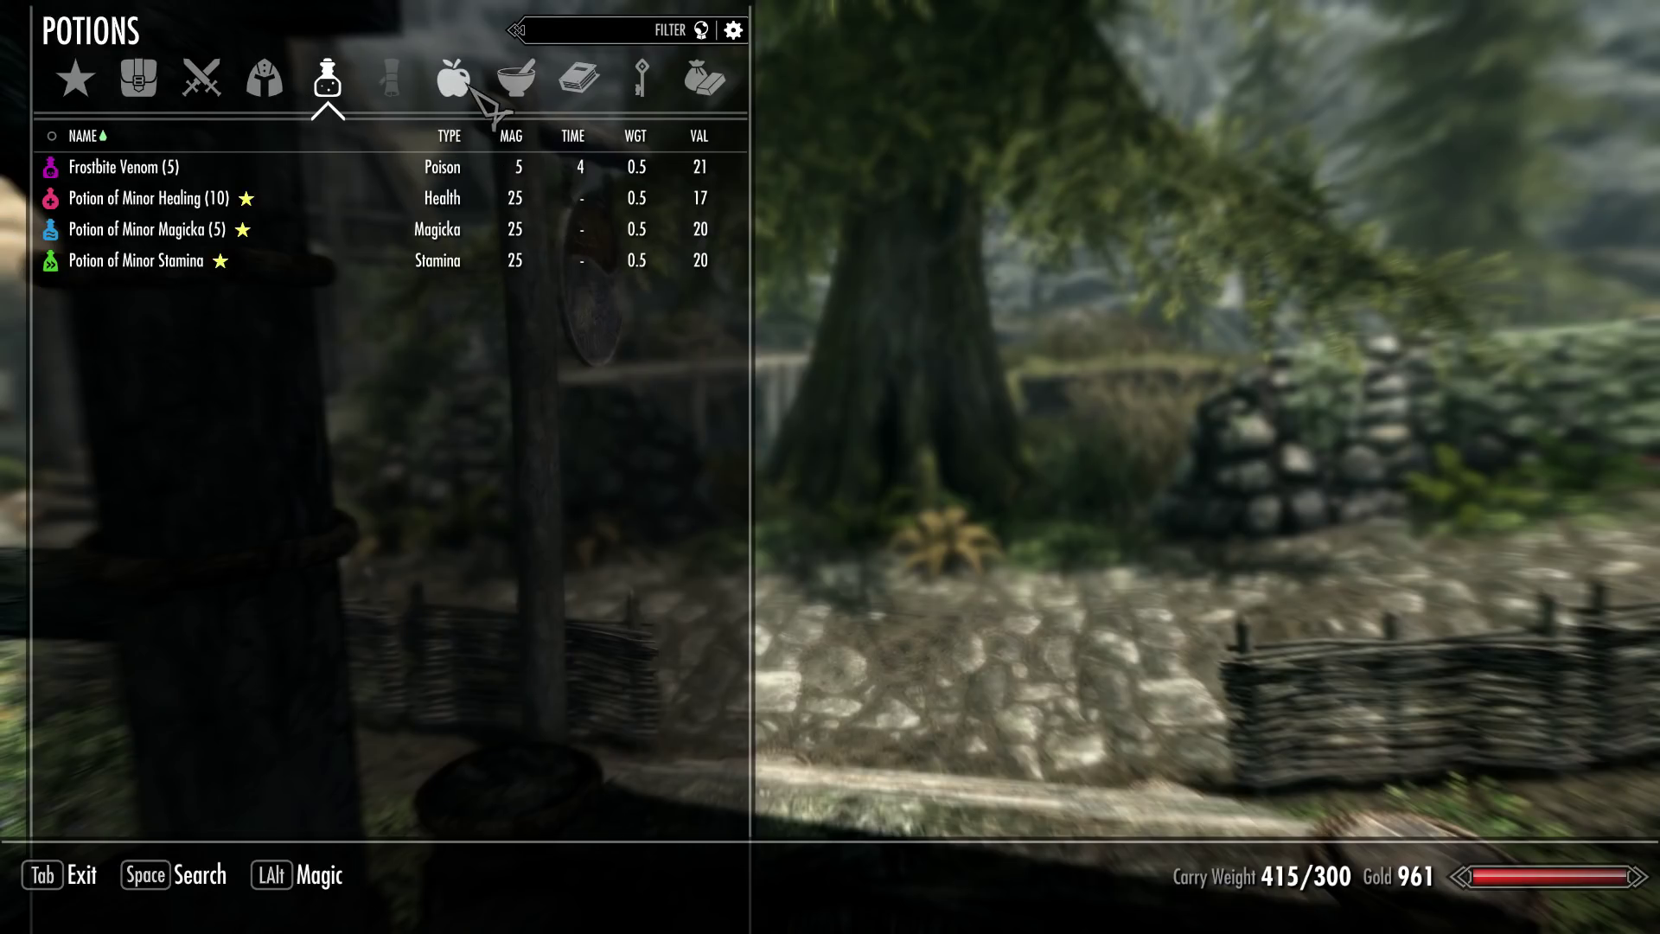
left_click(453, 82)
left_click(516, 80)
left_click(598, 93)
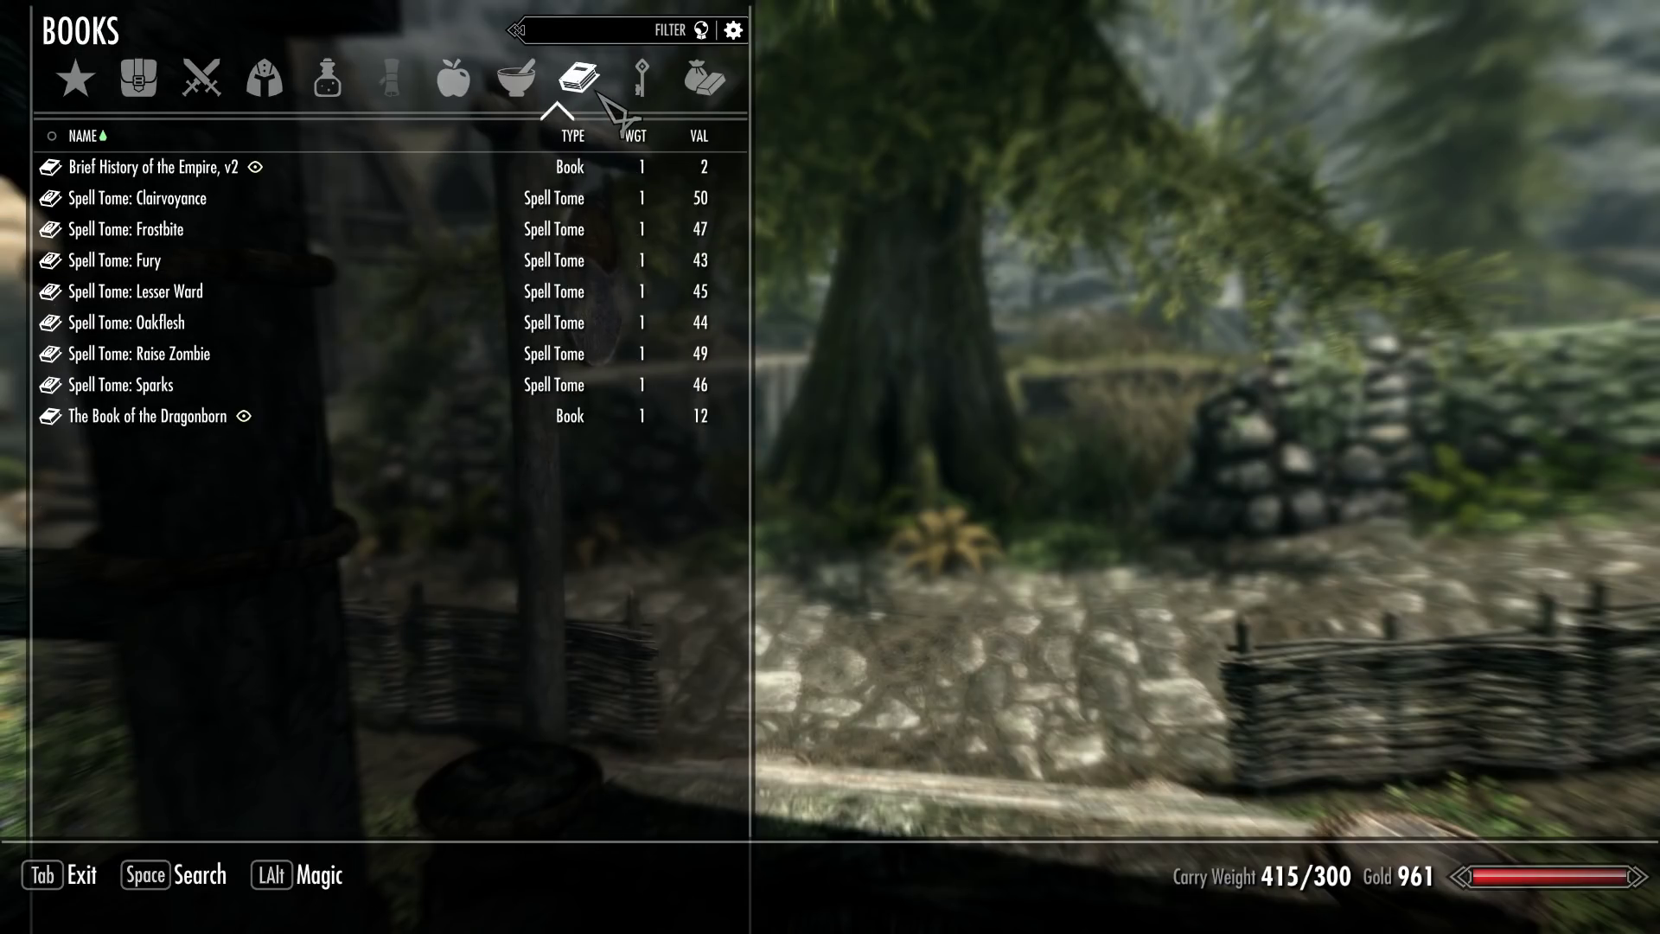
mouse_move(451, 359)
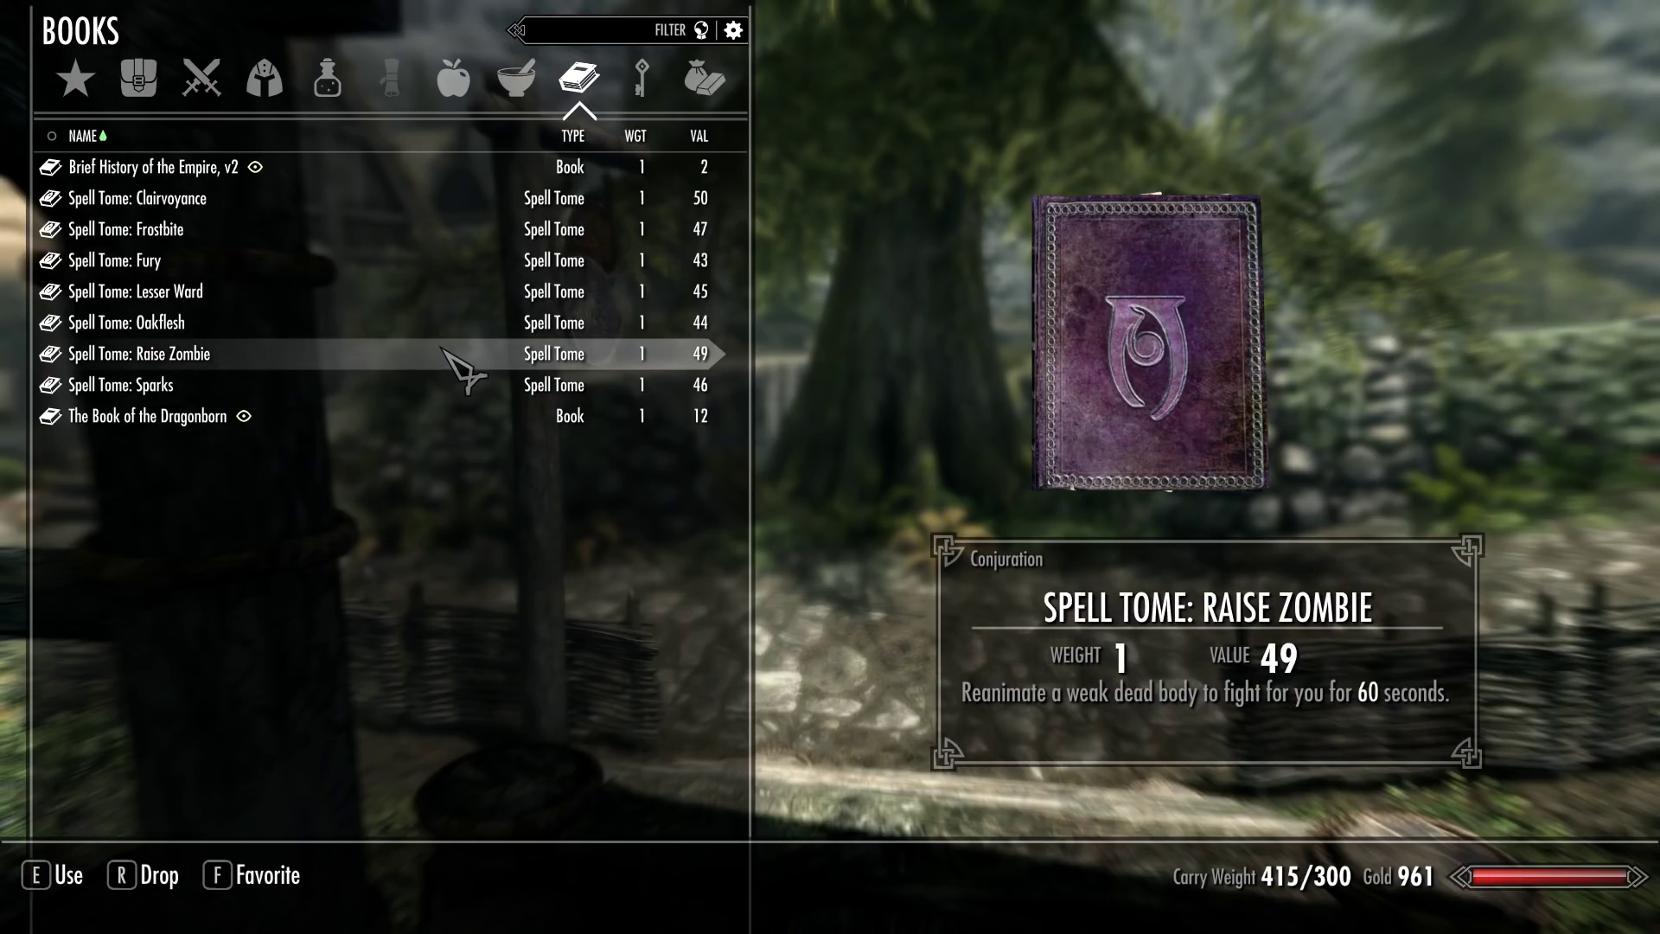
key("Tab")
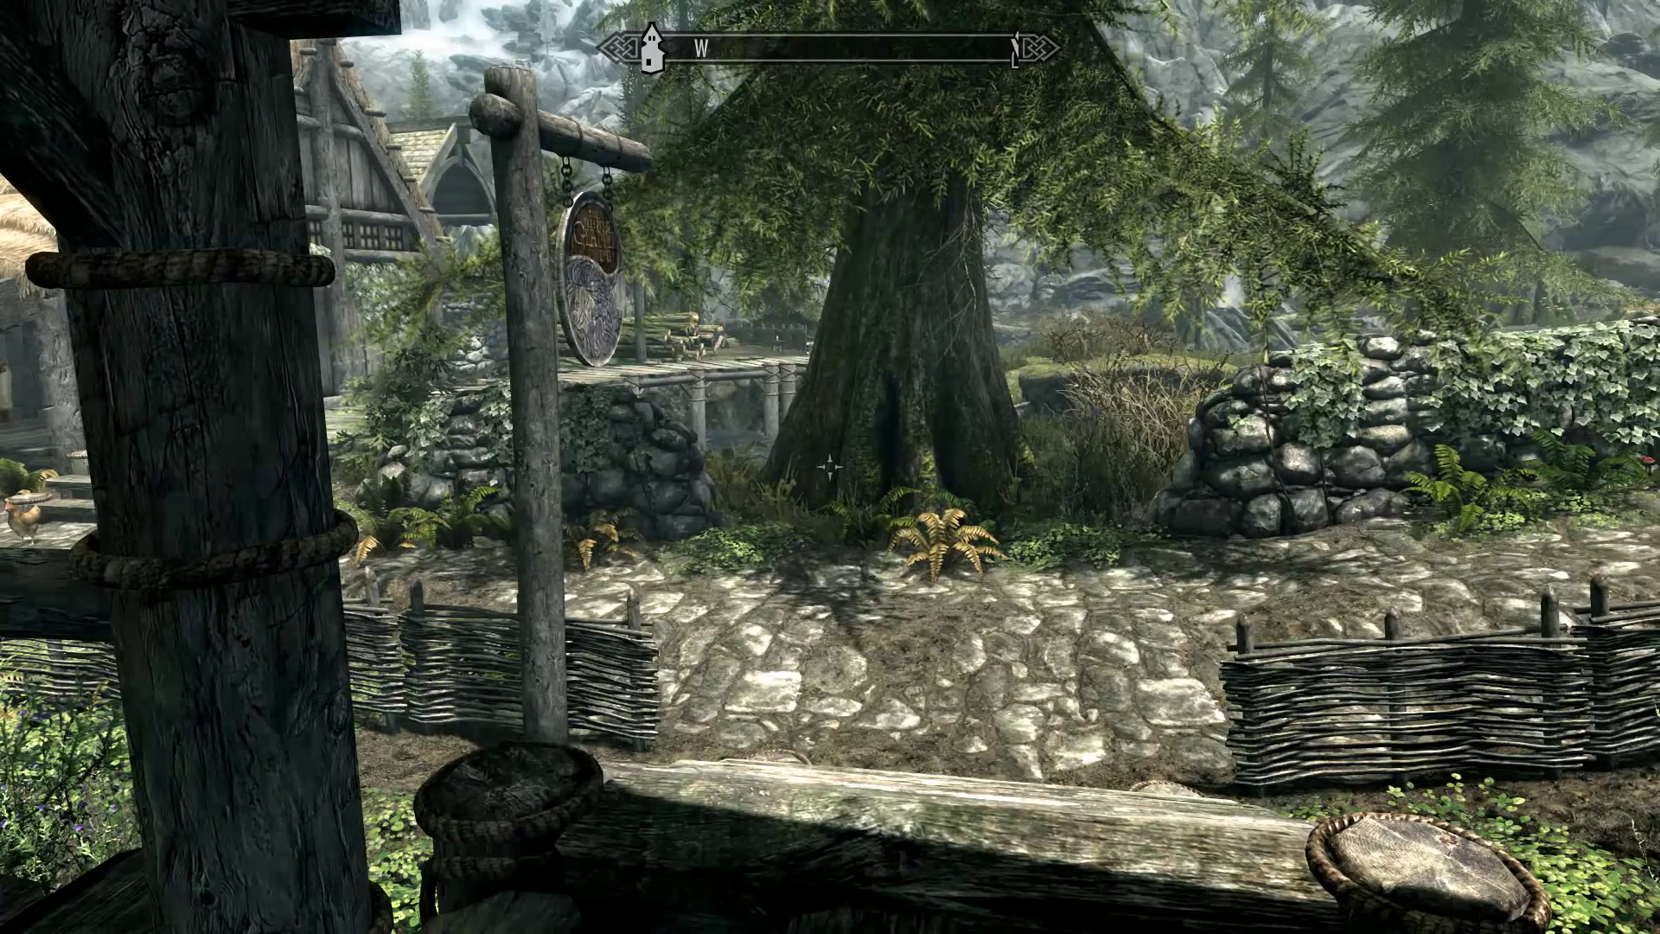
- View the quick favorites list, close it, and walk north up the stone road towards the wooden archway
key("q")
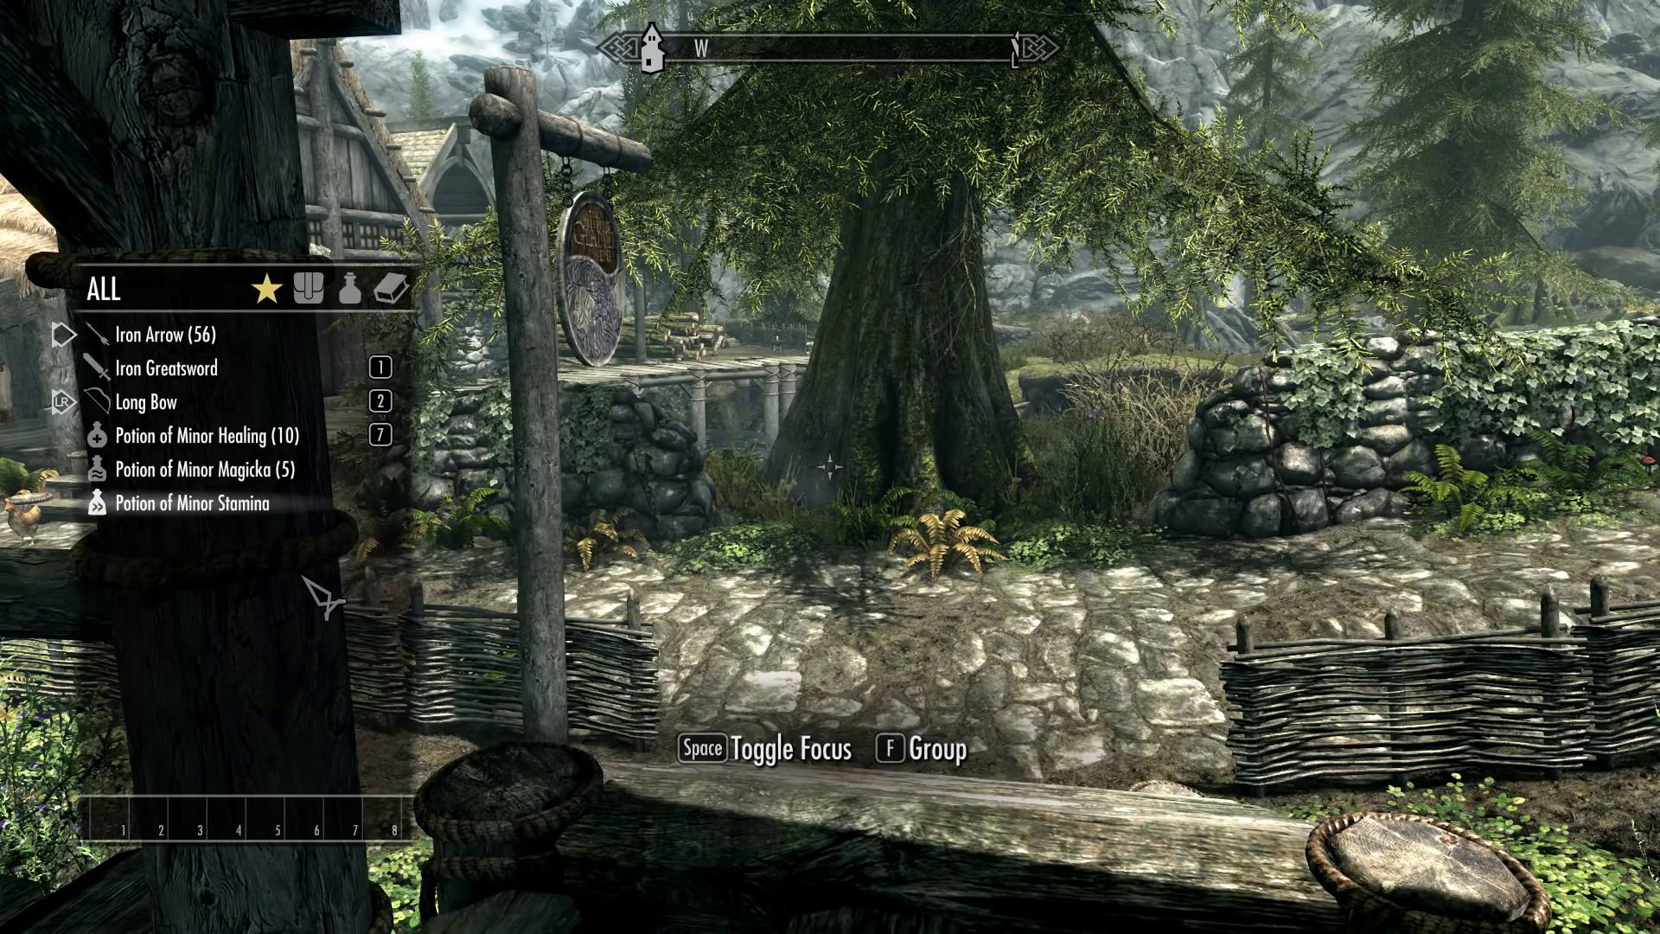
key("q")
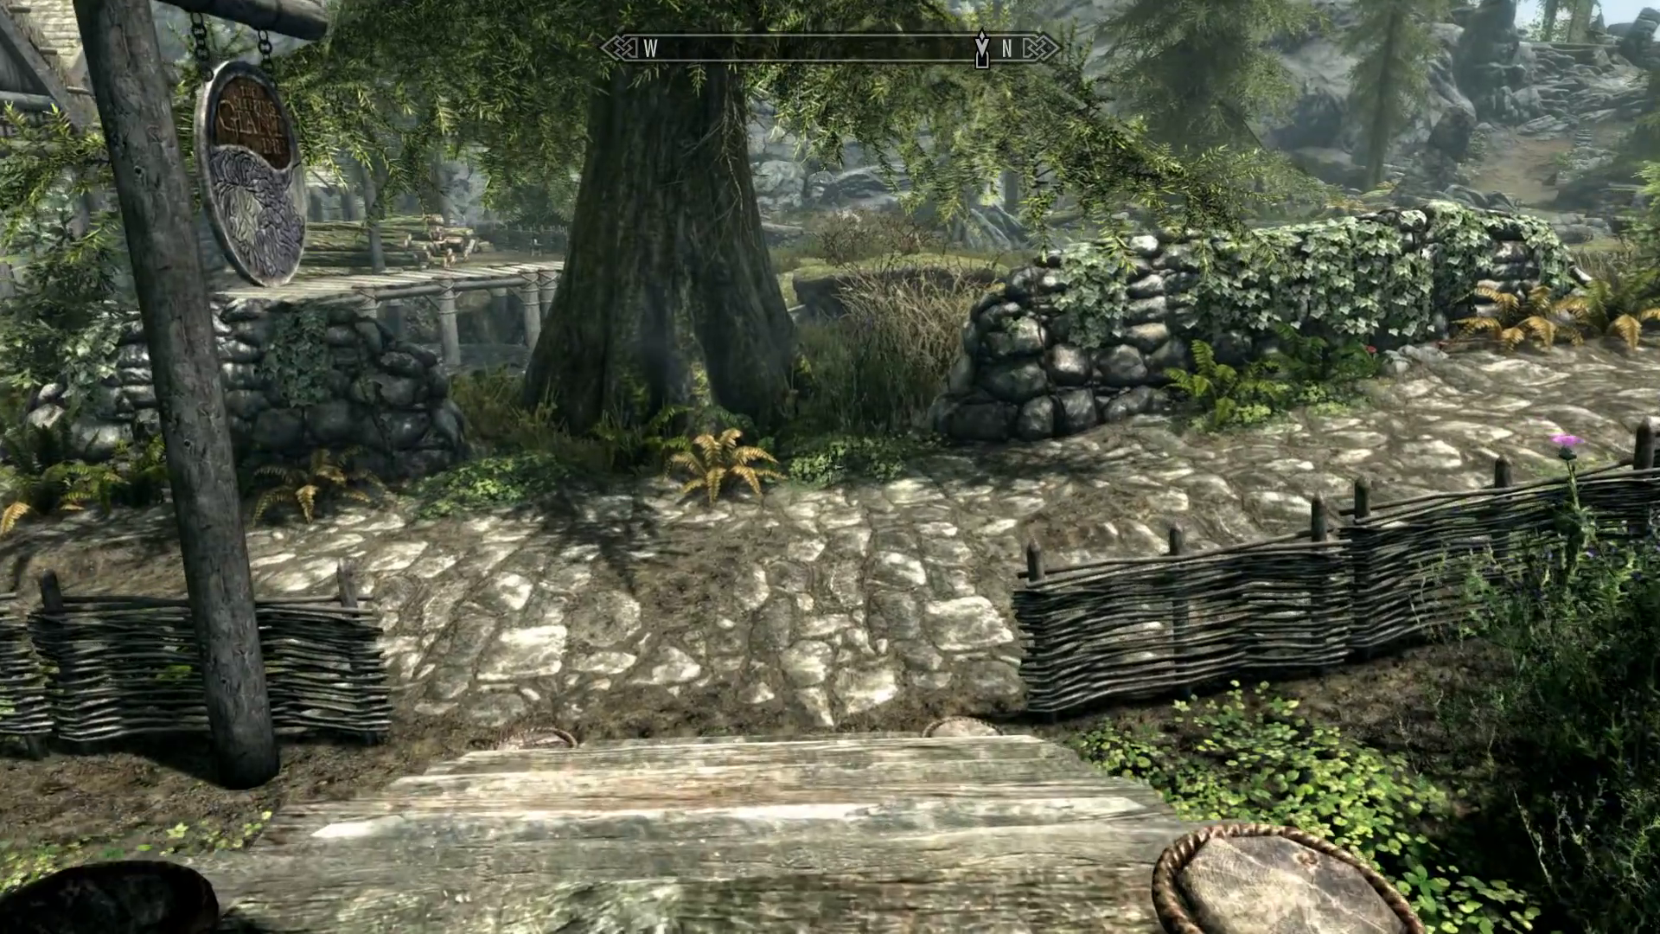
key("w")
key("w")
key("w")
key("w")
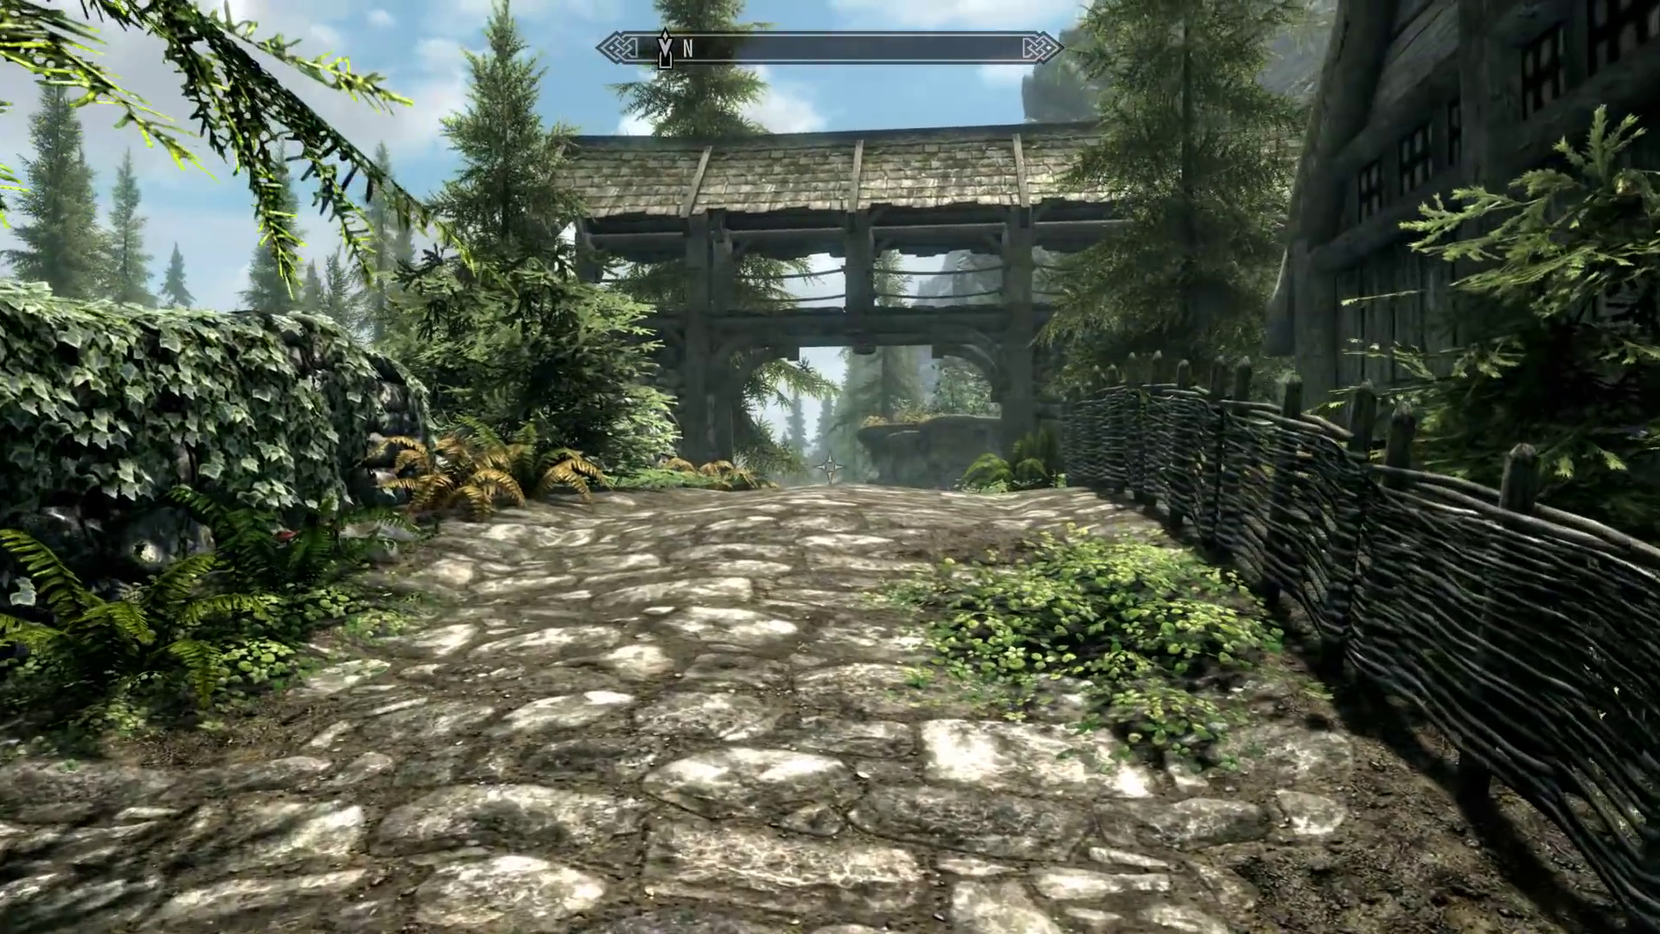
key("w")
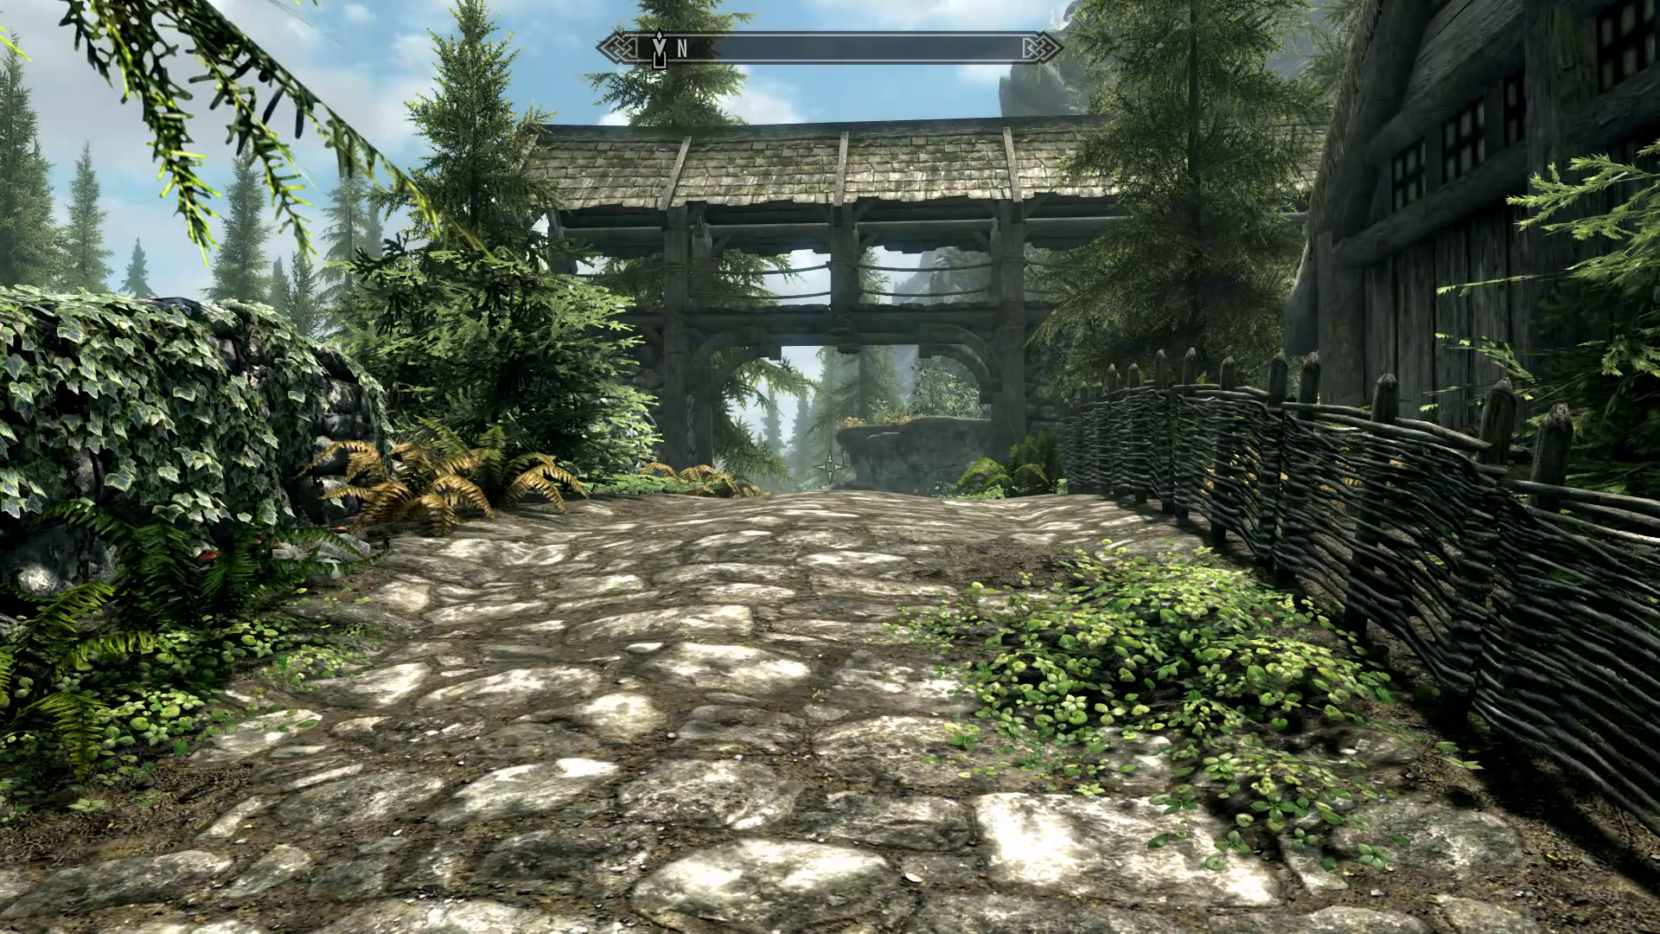
- Assign the Long Bow to group 1 in the quick favorites list
key("q")
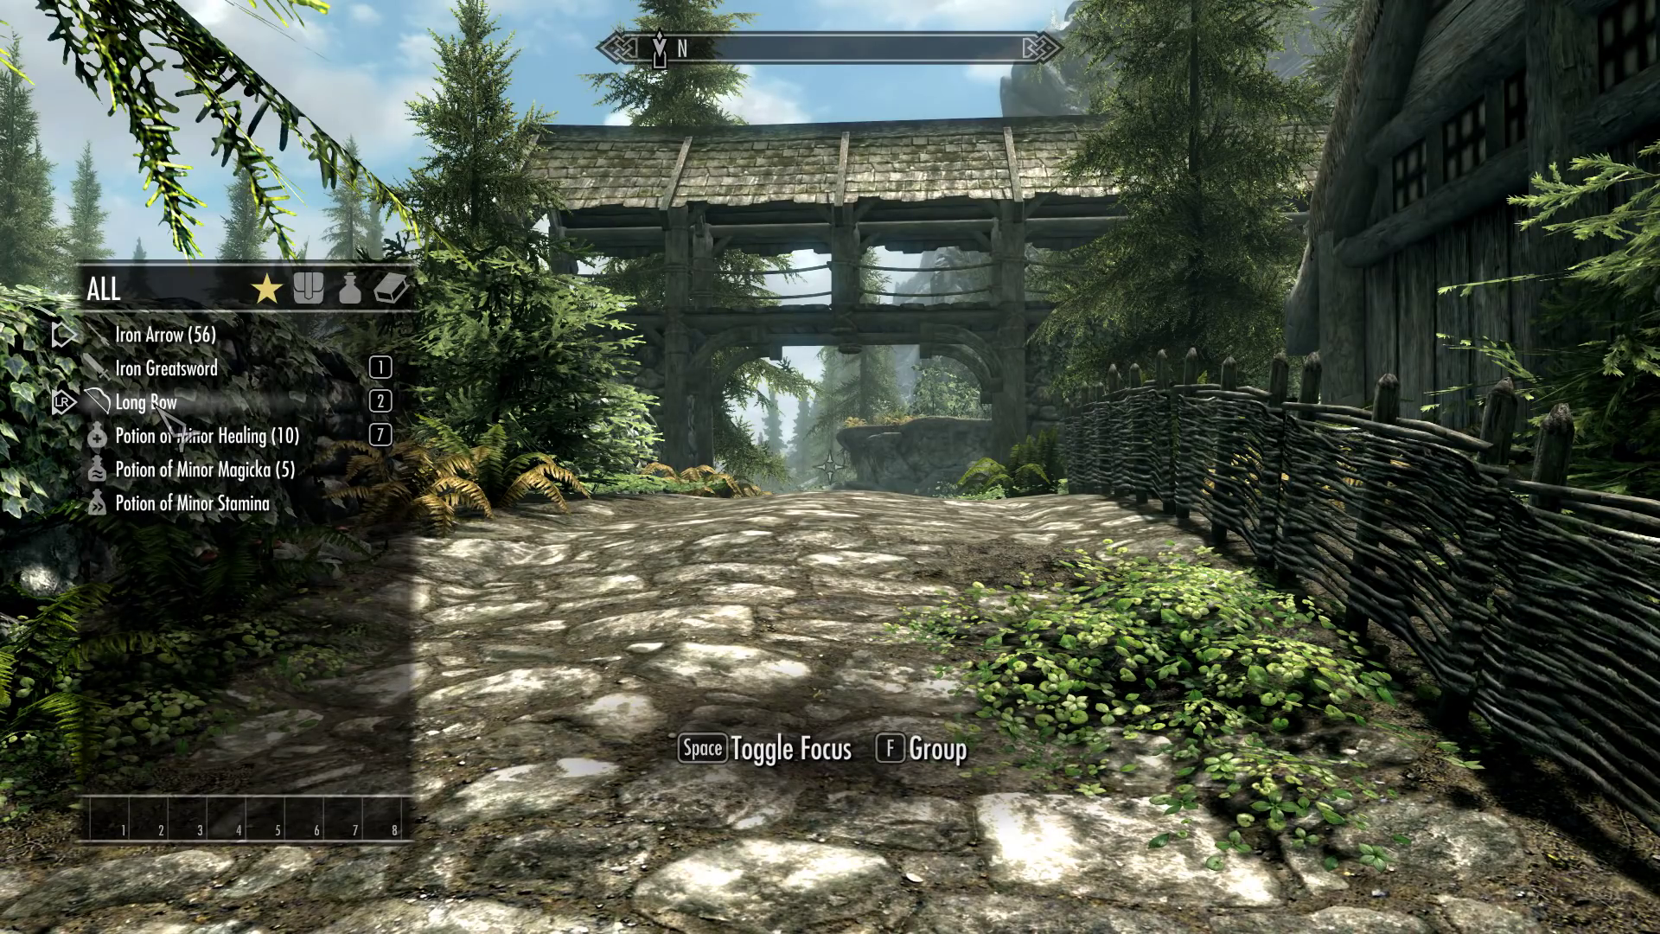
key("f")
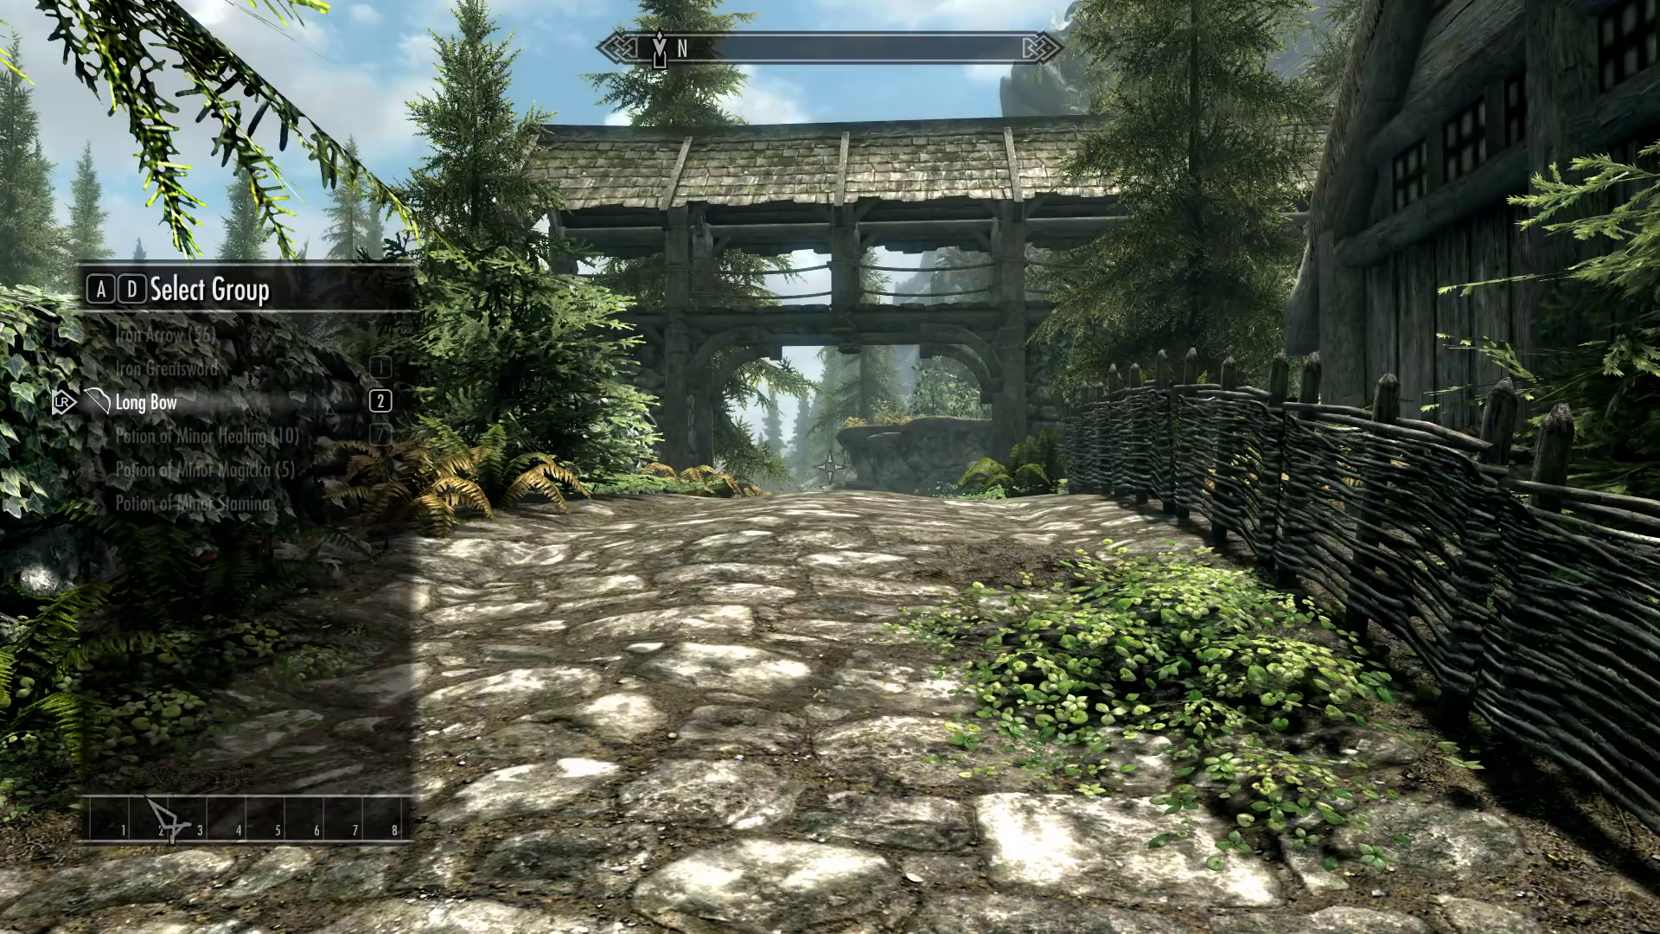
left_click(121, 826)
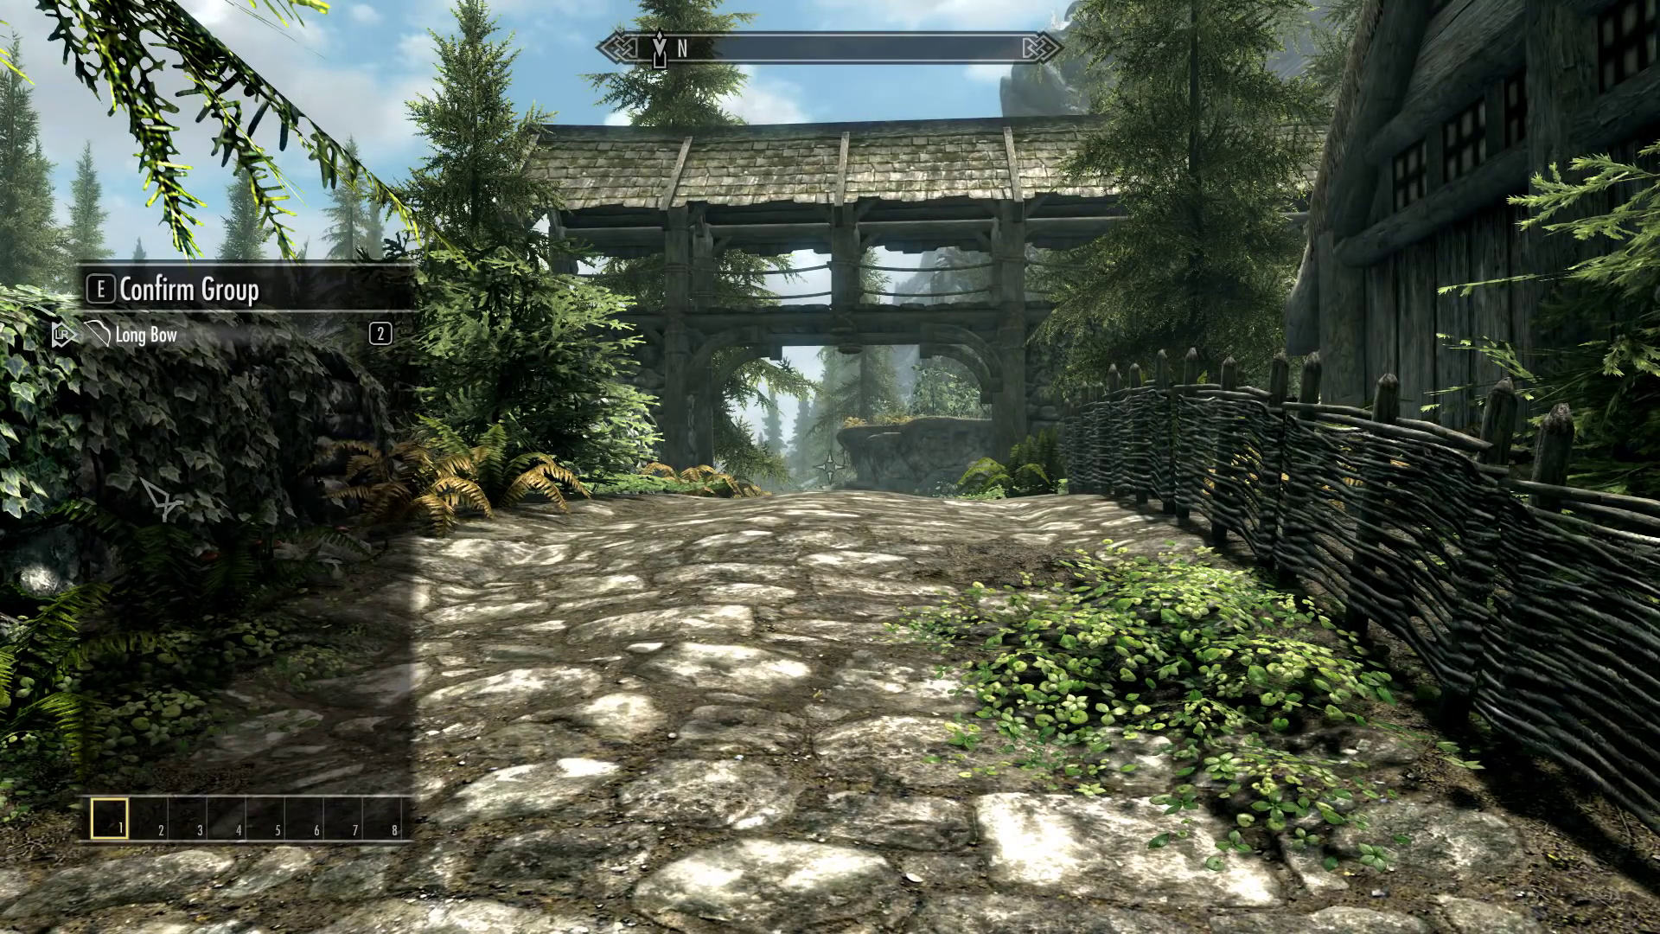
left_click(149, 321)
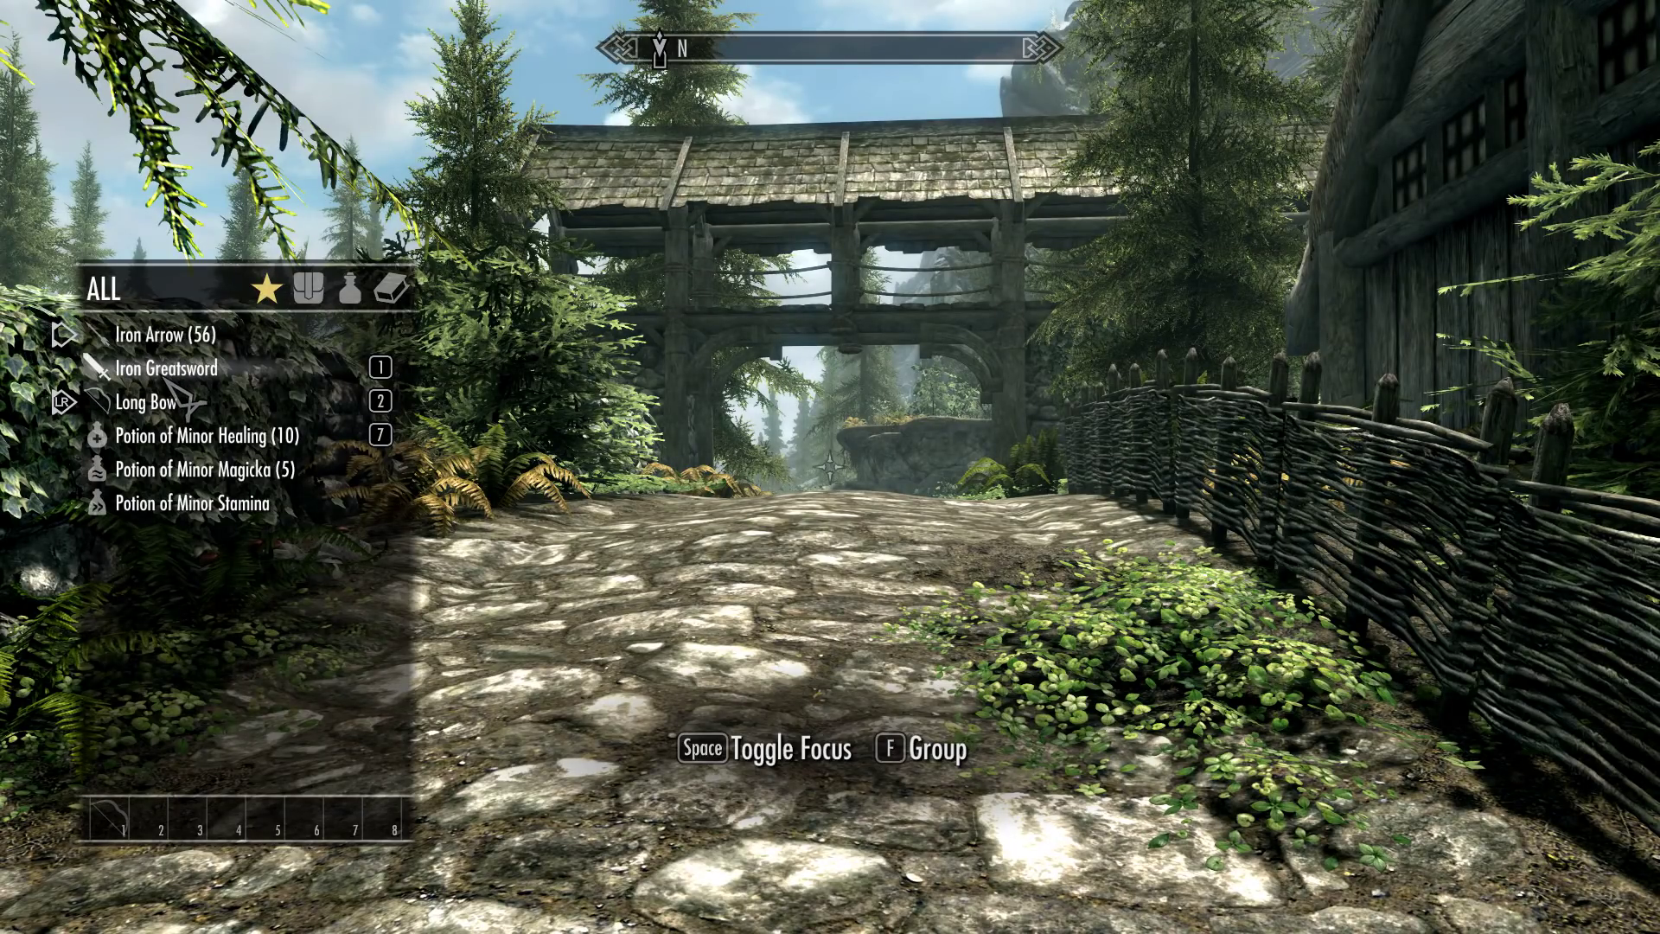
- Assign the Iron Greatsword to favorites group 2 and the Long Bow to group 3
key("f")
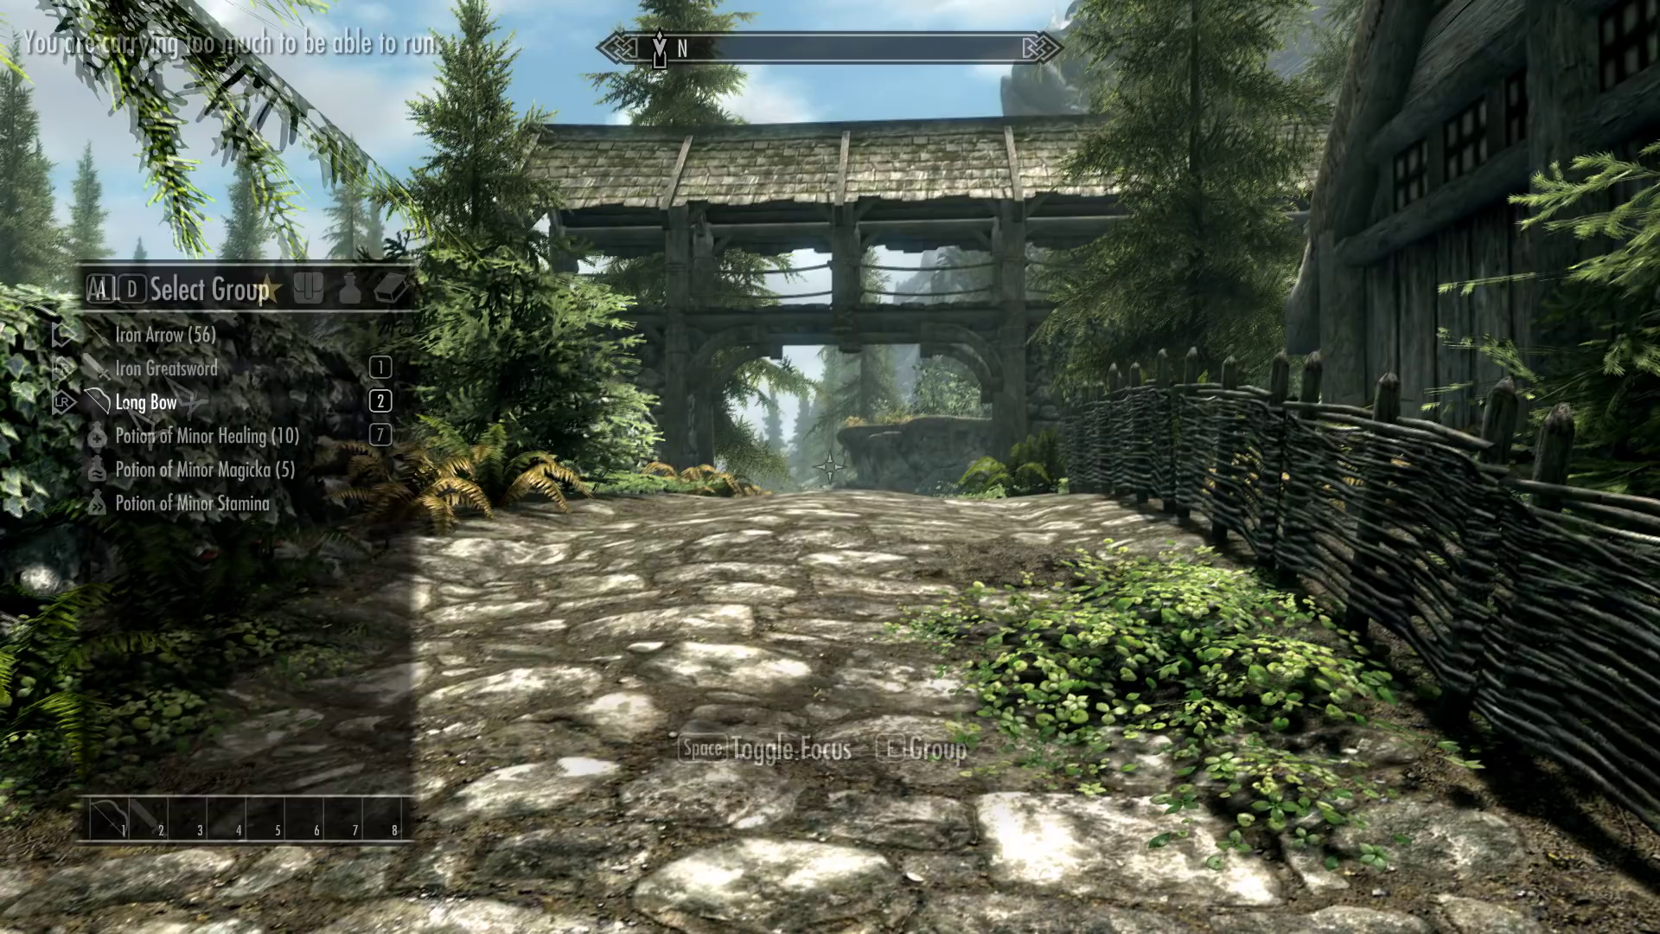
left_click(192, 820)
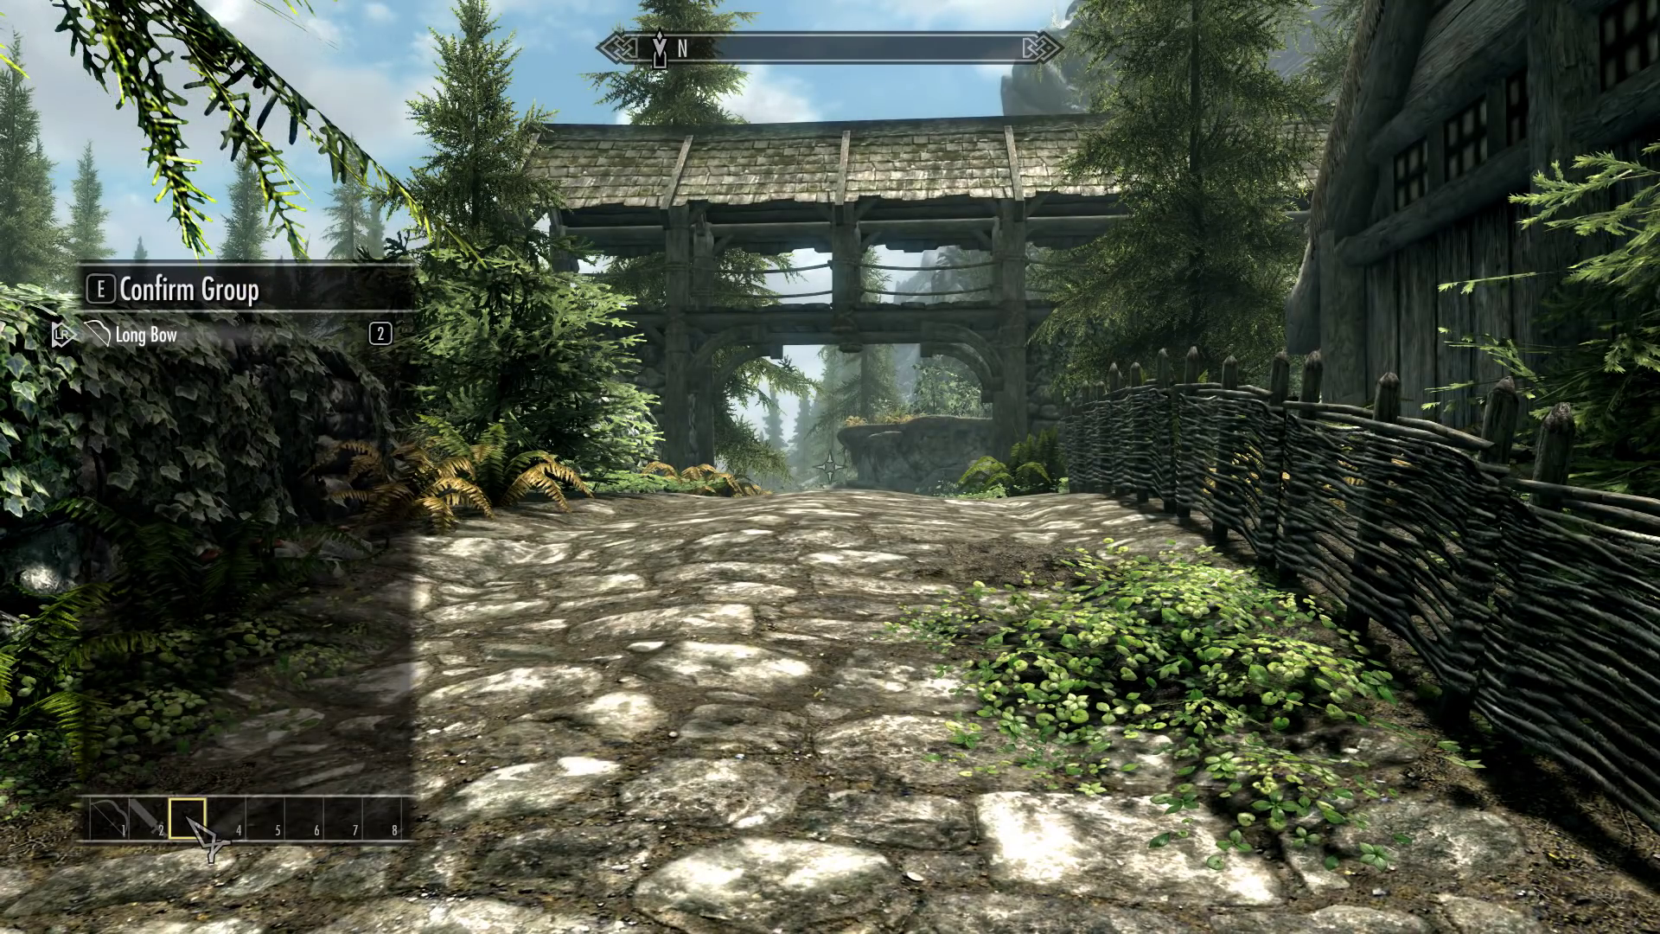
key("e")
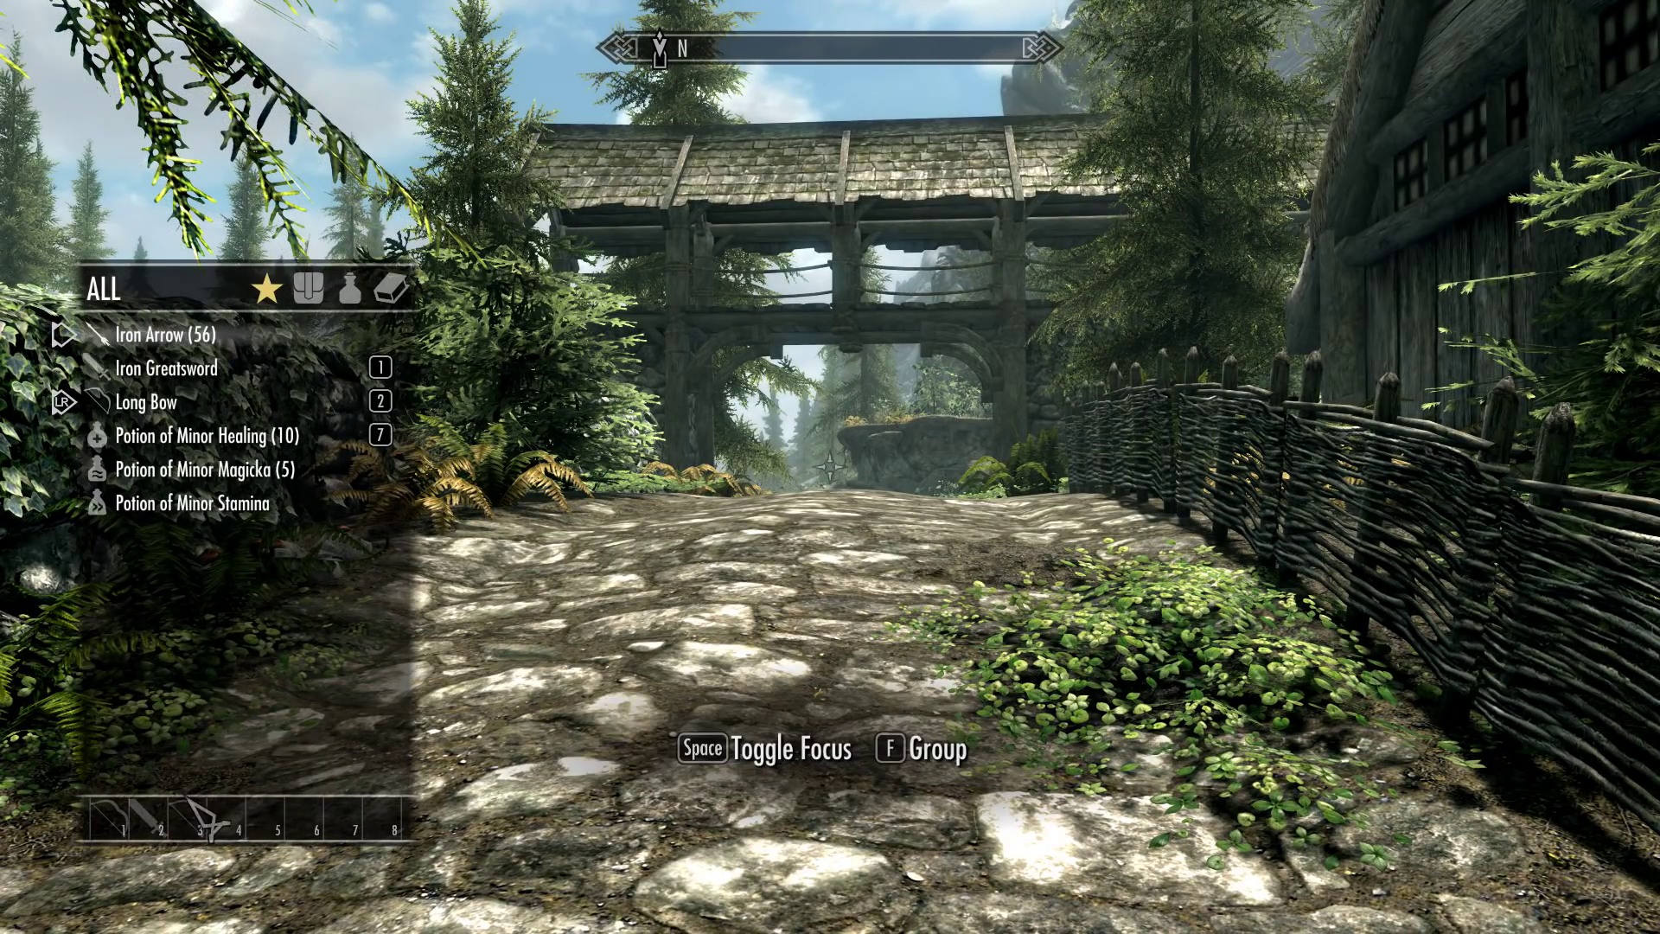
- Equip the Iron Greatsword, assign it to favorites group 4, and close the favorites list
left_click(167, 370)
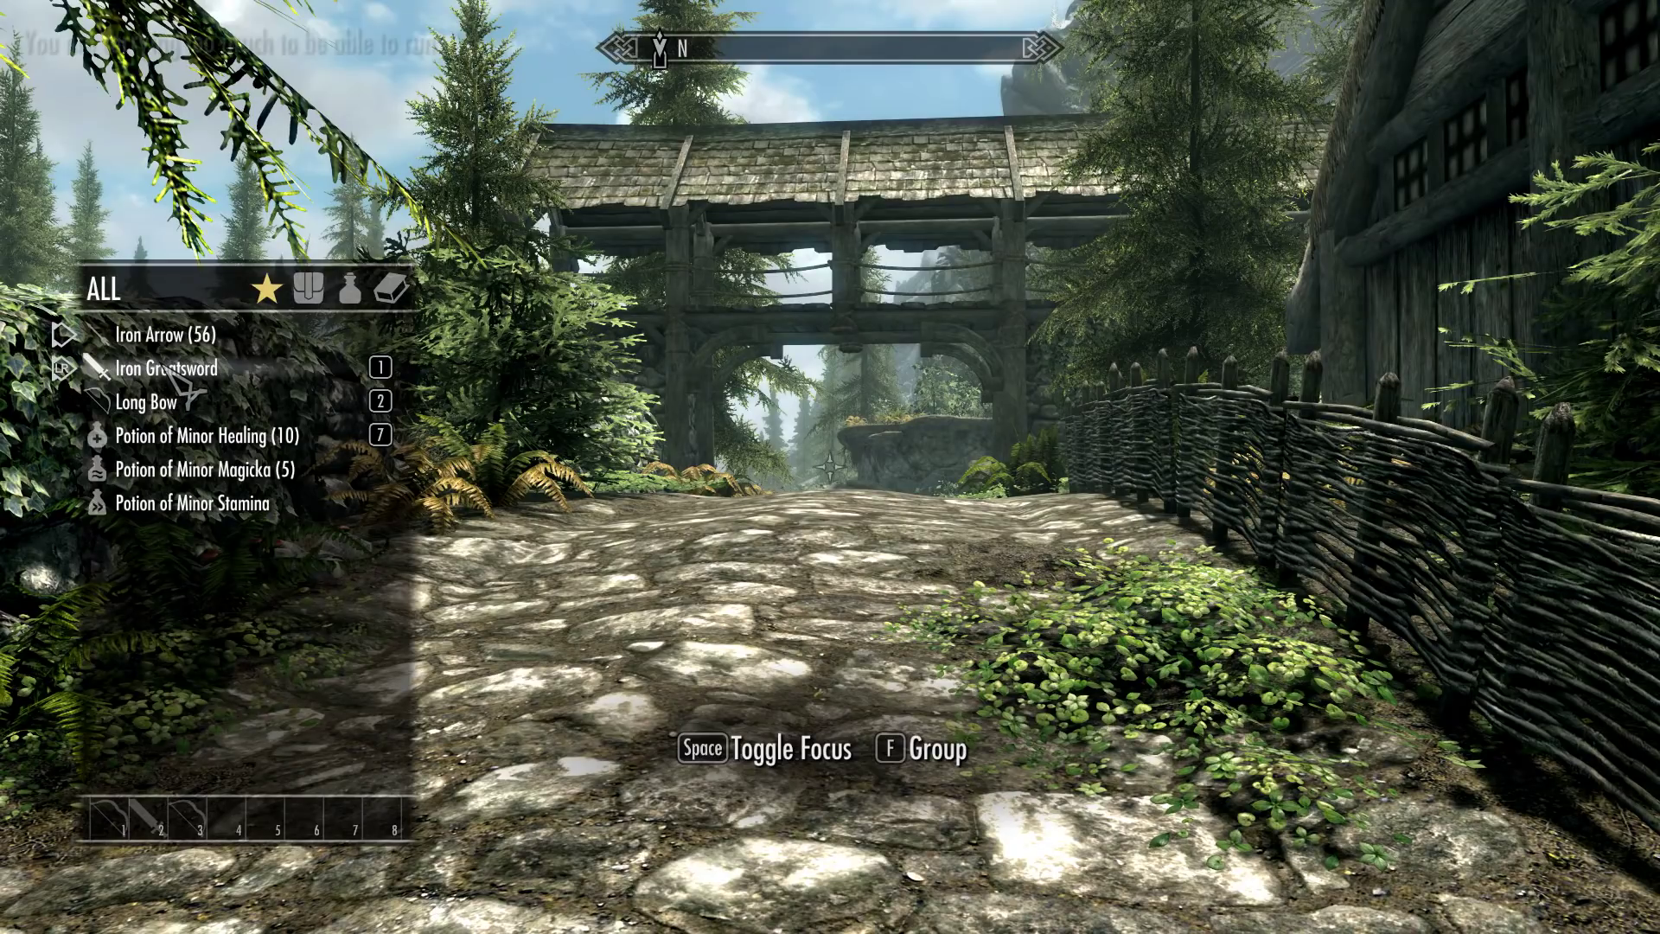
key("f")
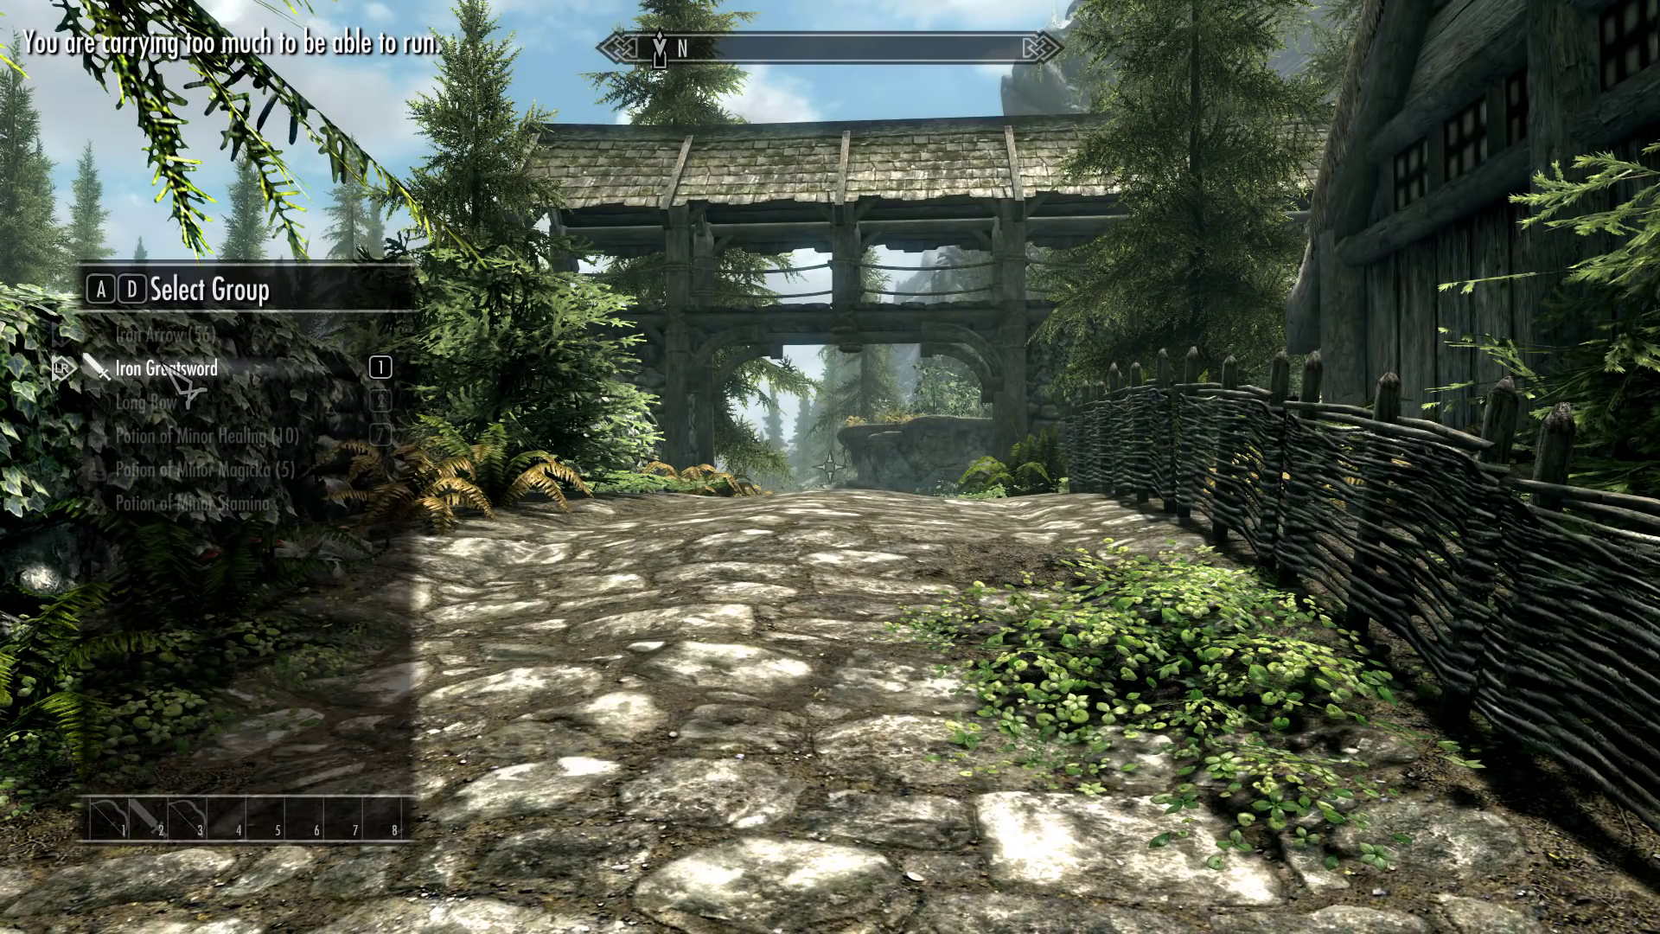
left_click(241, 819)
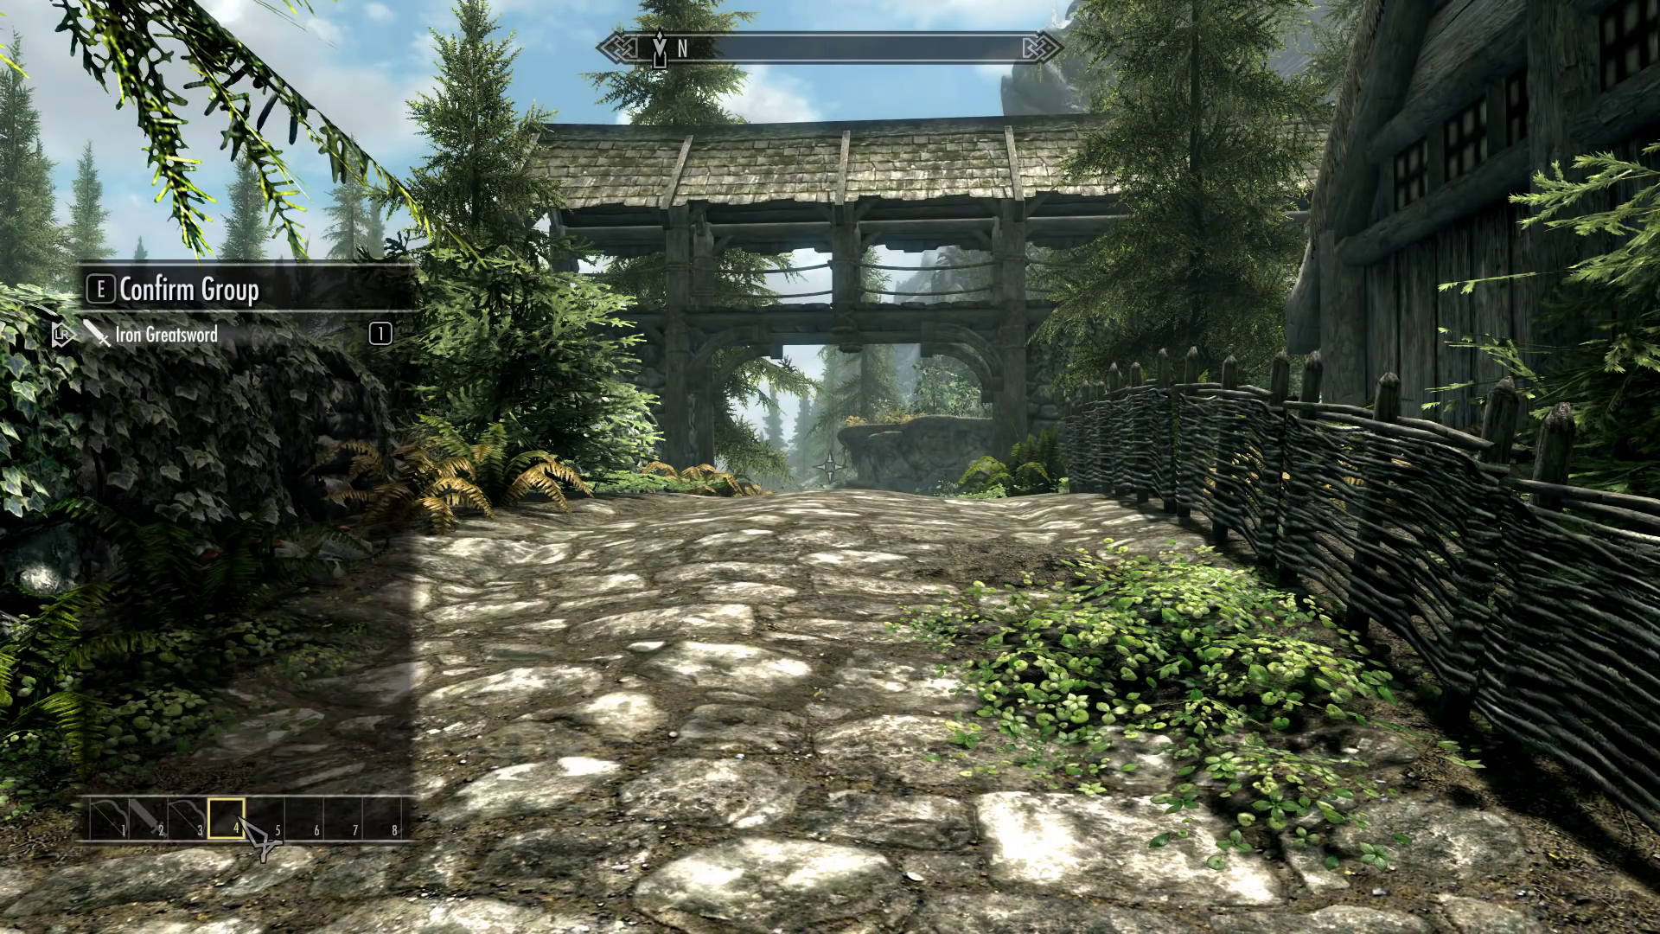
key("e")
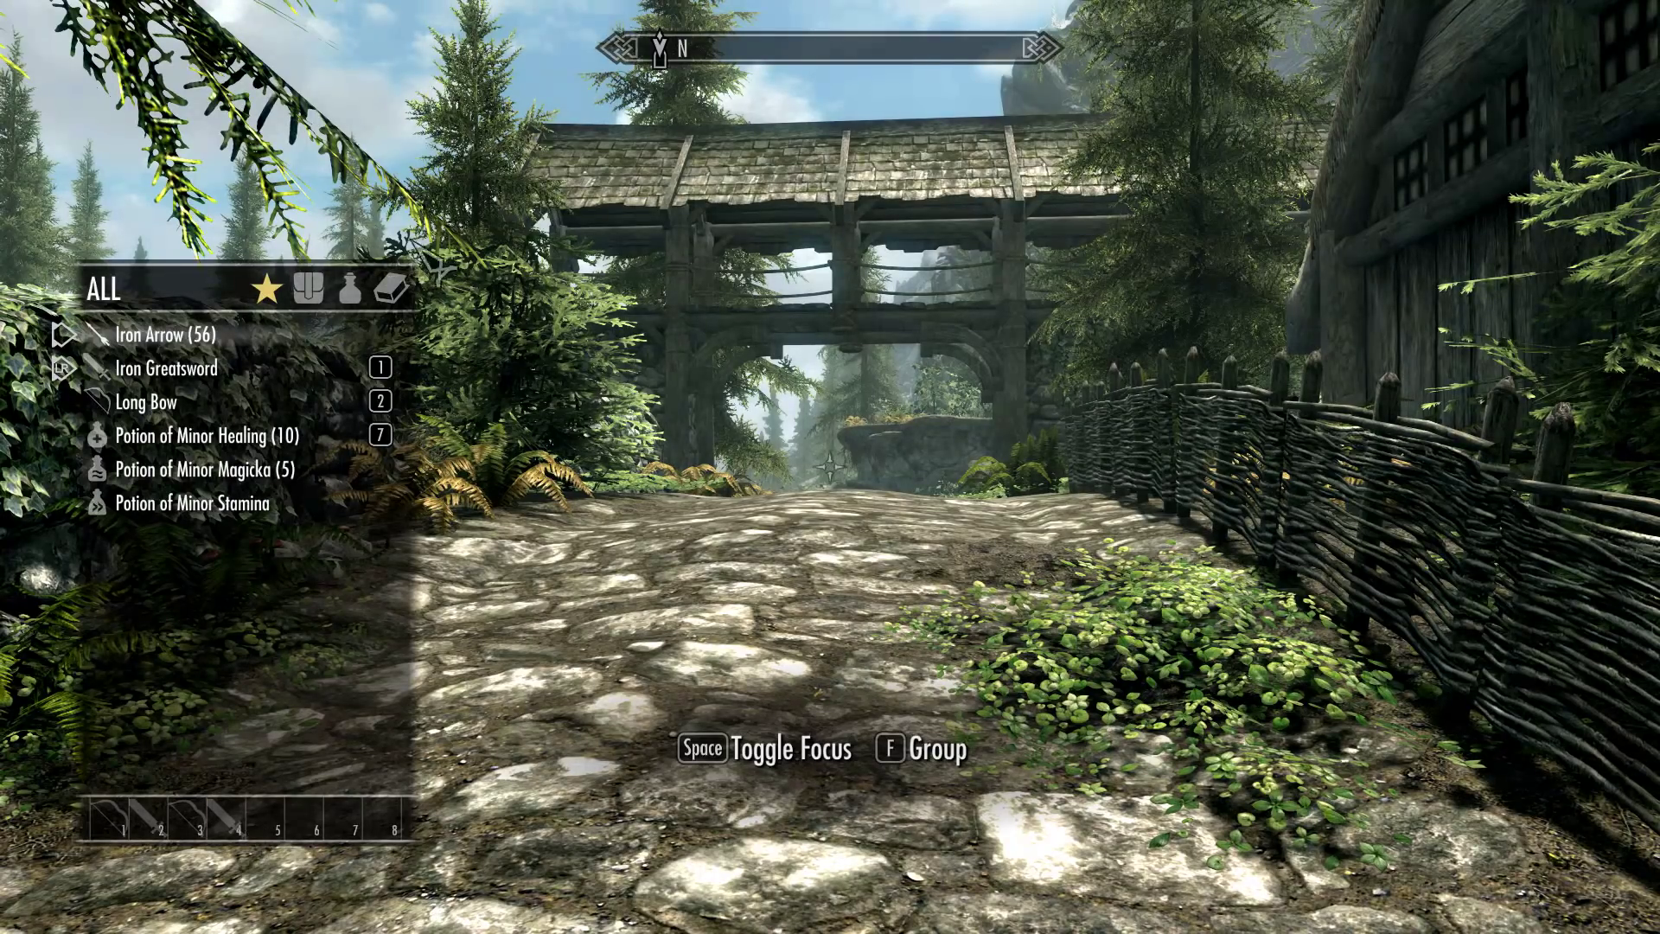
key("Escape")
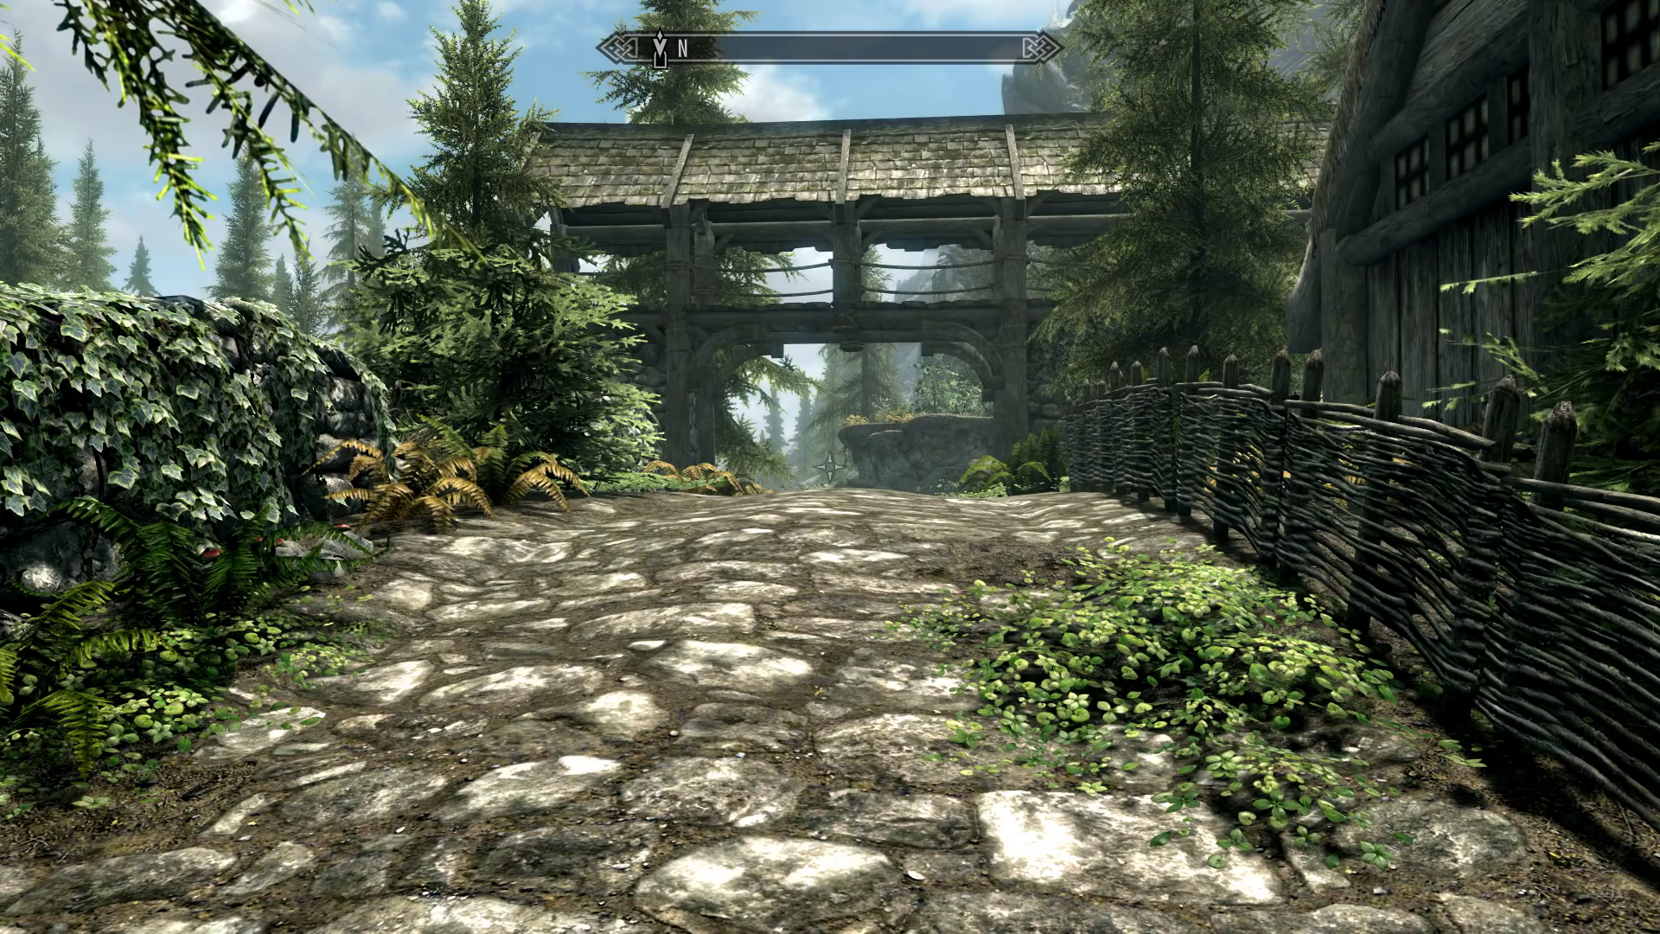
- Test favorites groups 1 and 2 by drawing, sheathing and switching between the Long Bow and the Iron Greatsword
key("1")
key("r")
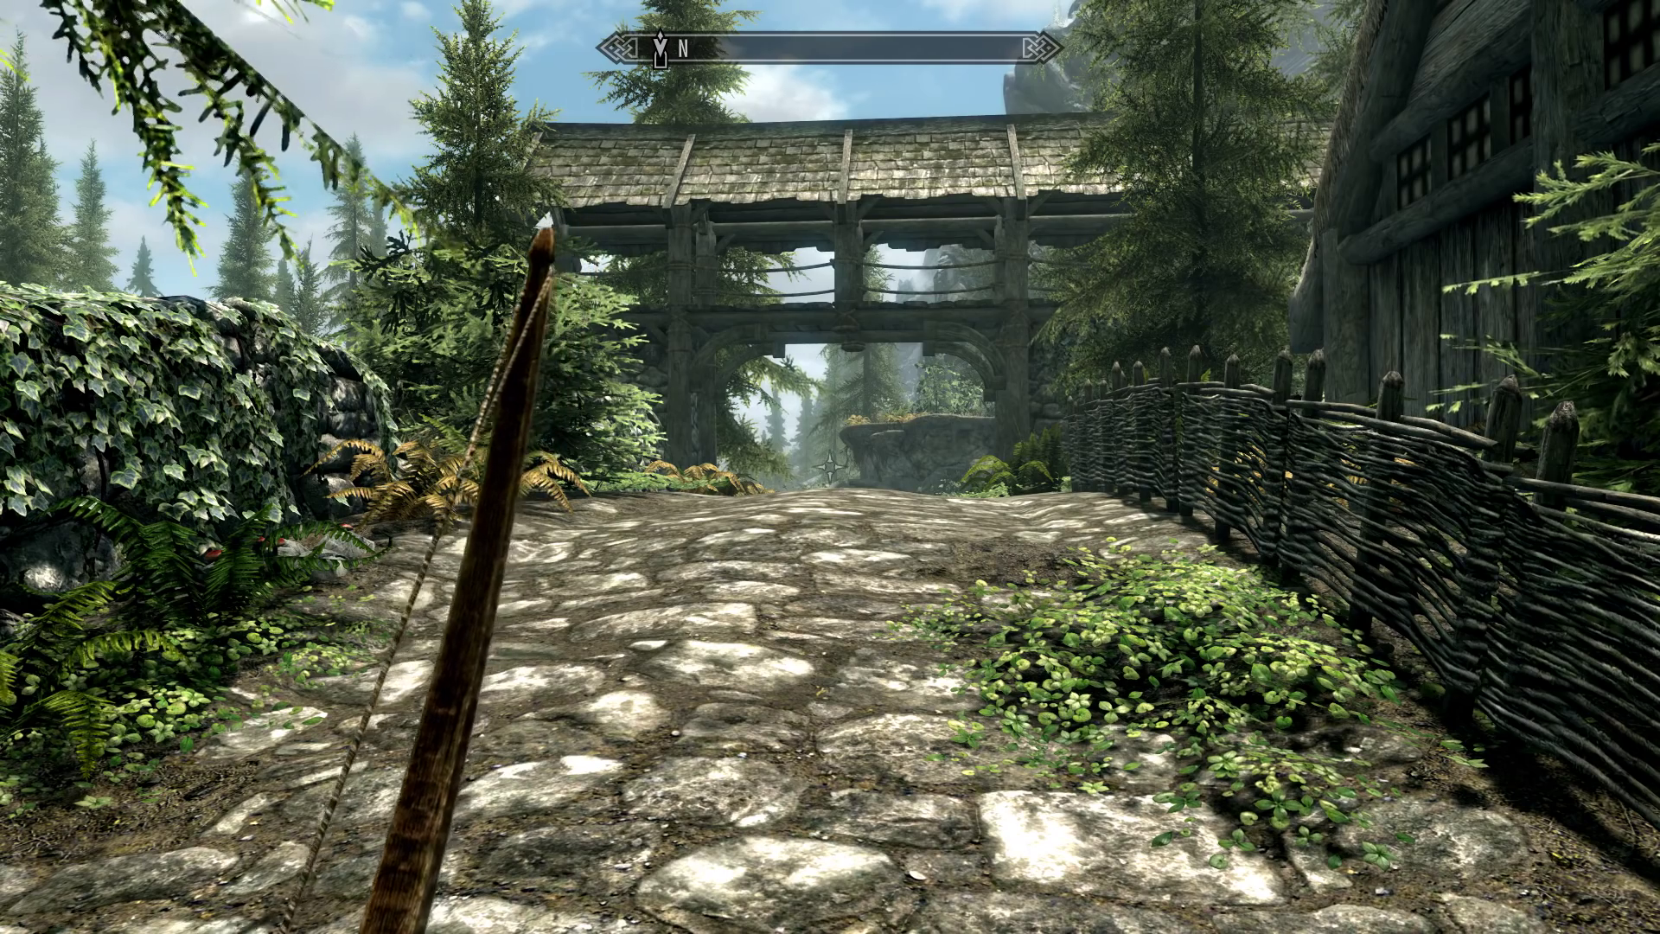
key("r")
key("r")
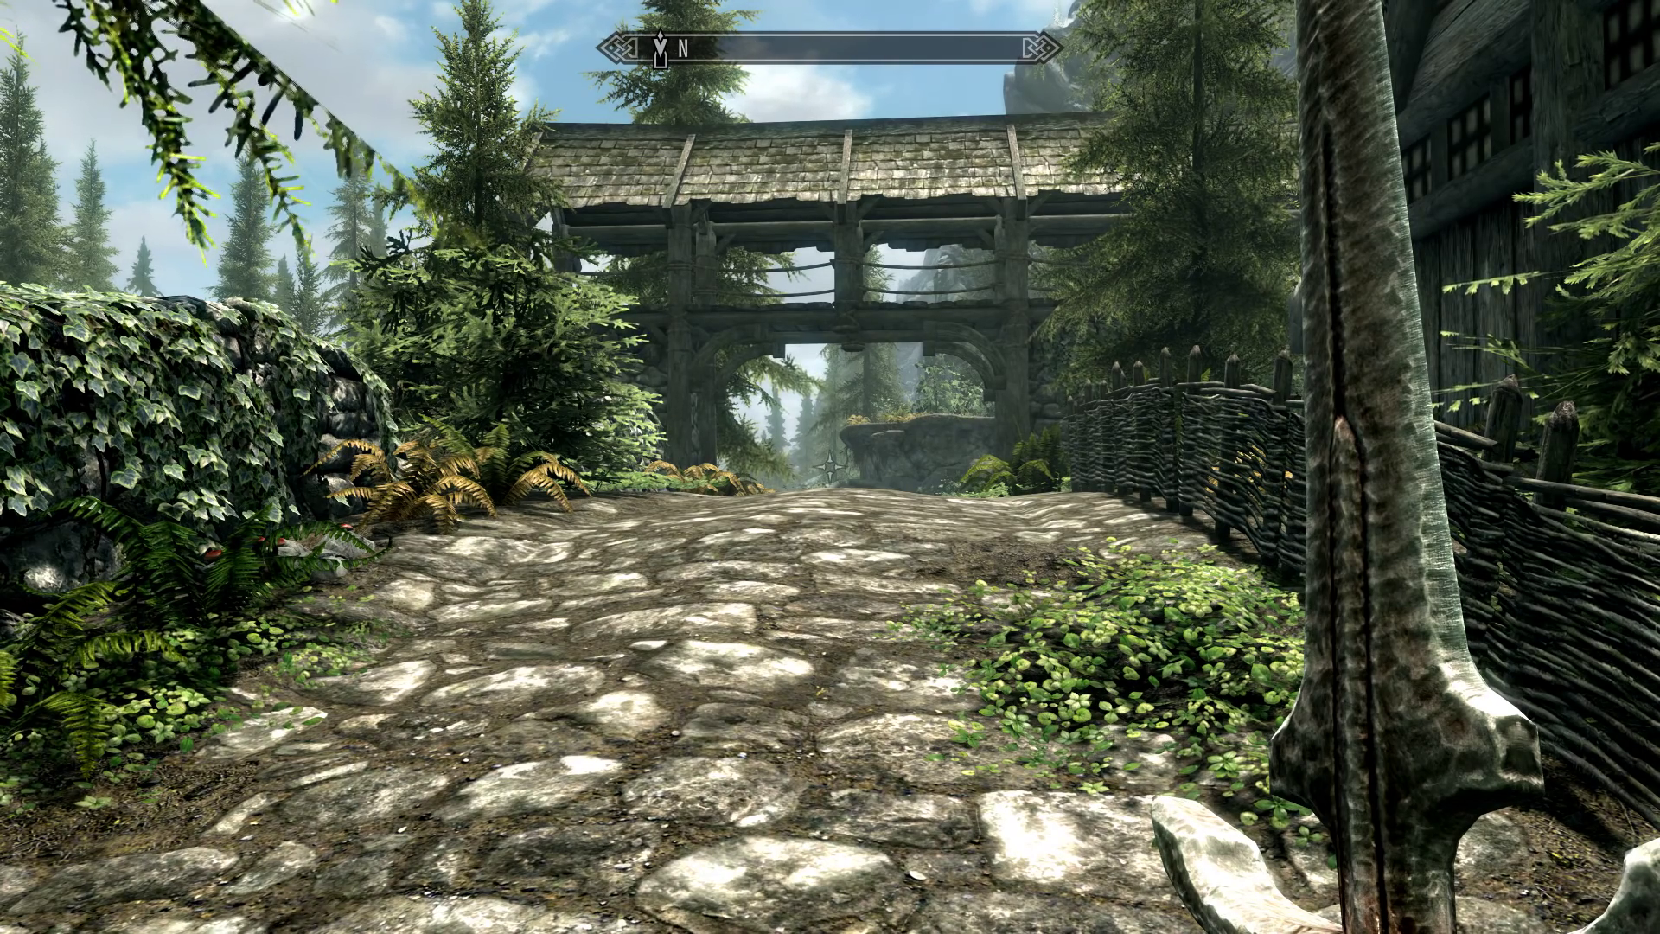
key("r")
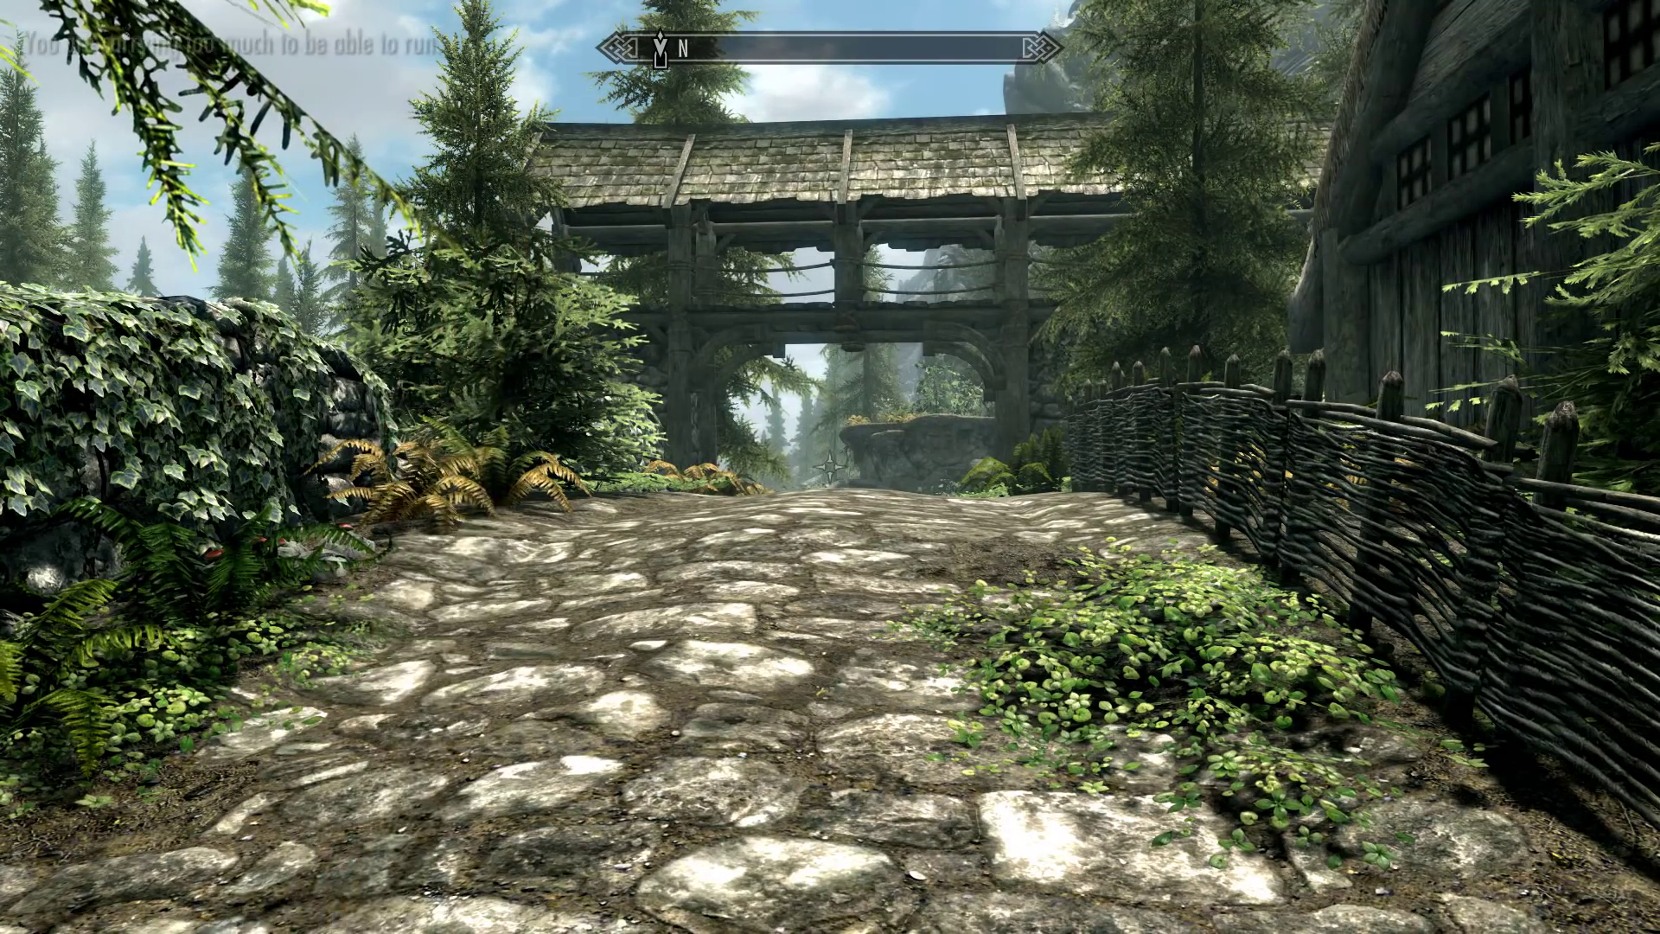
key("r")
key("1")
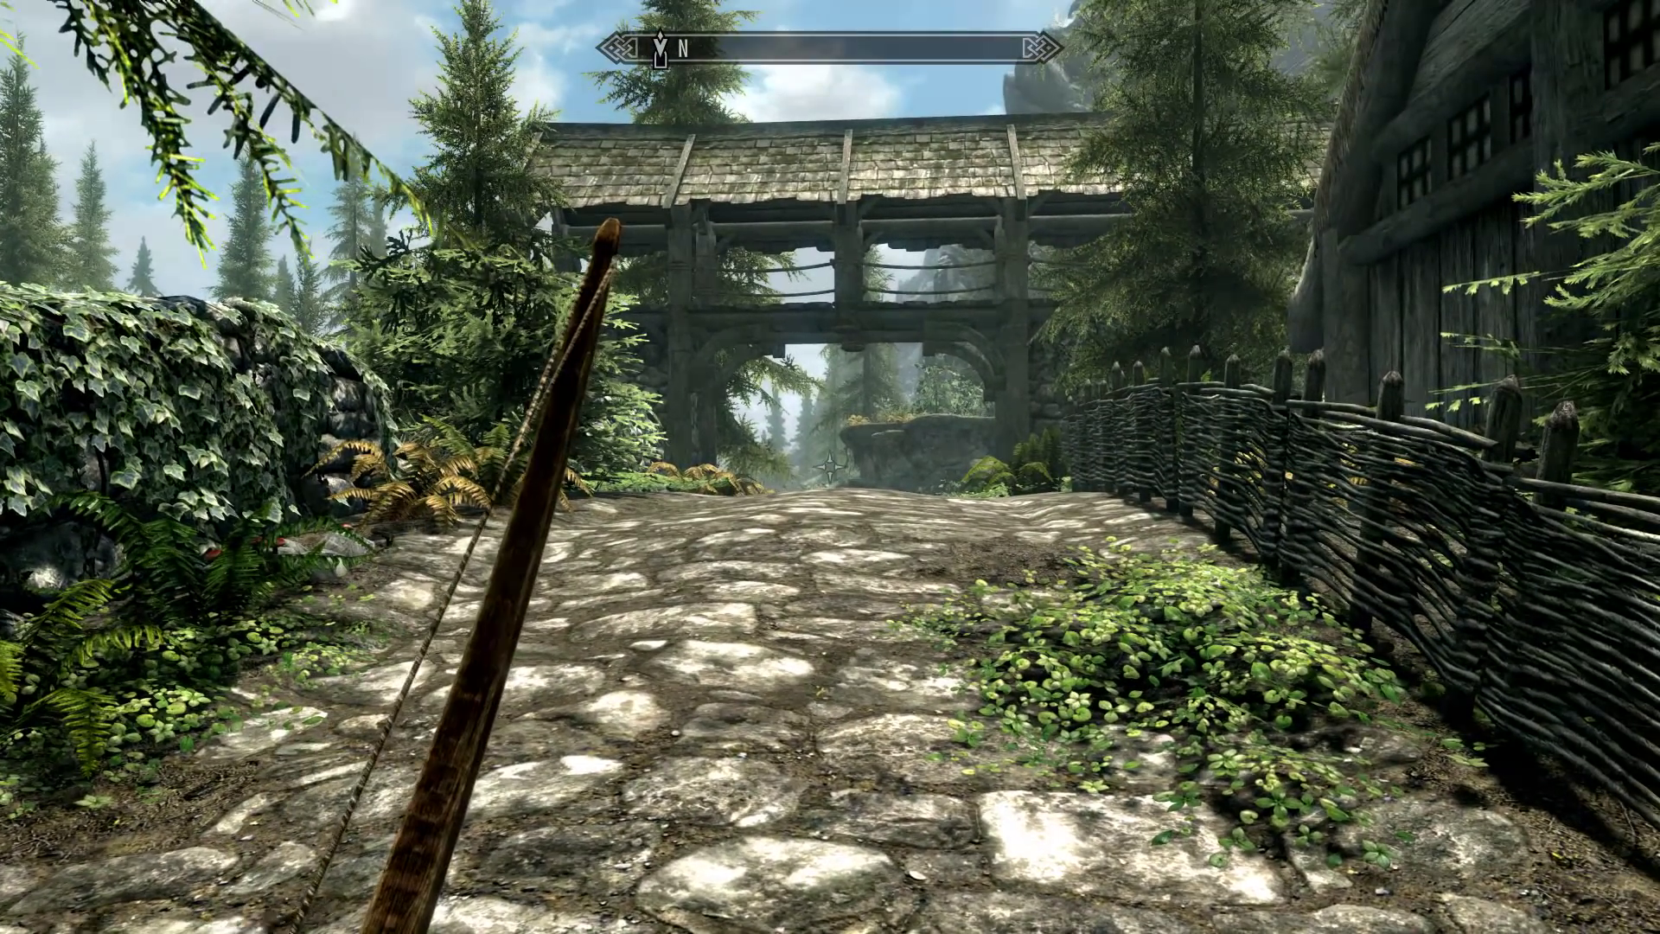
key("2")
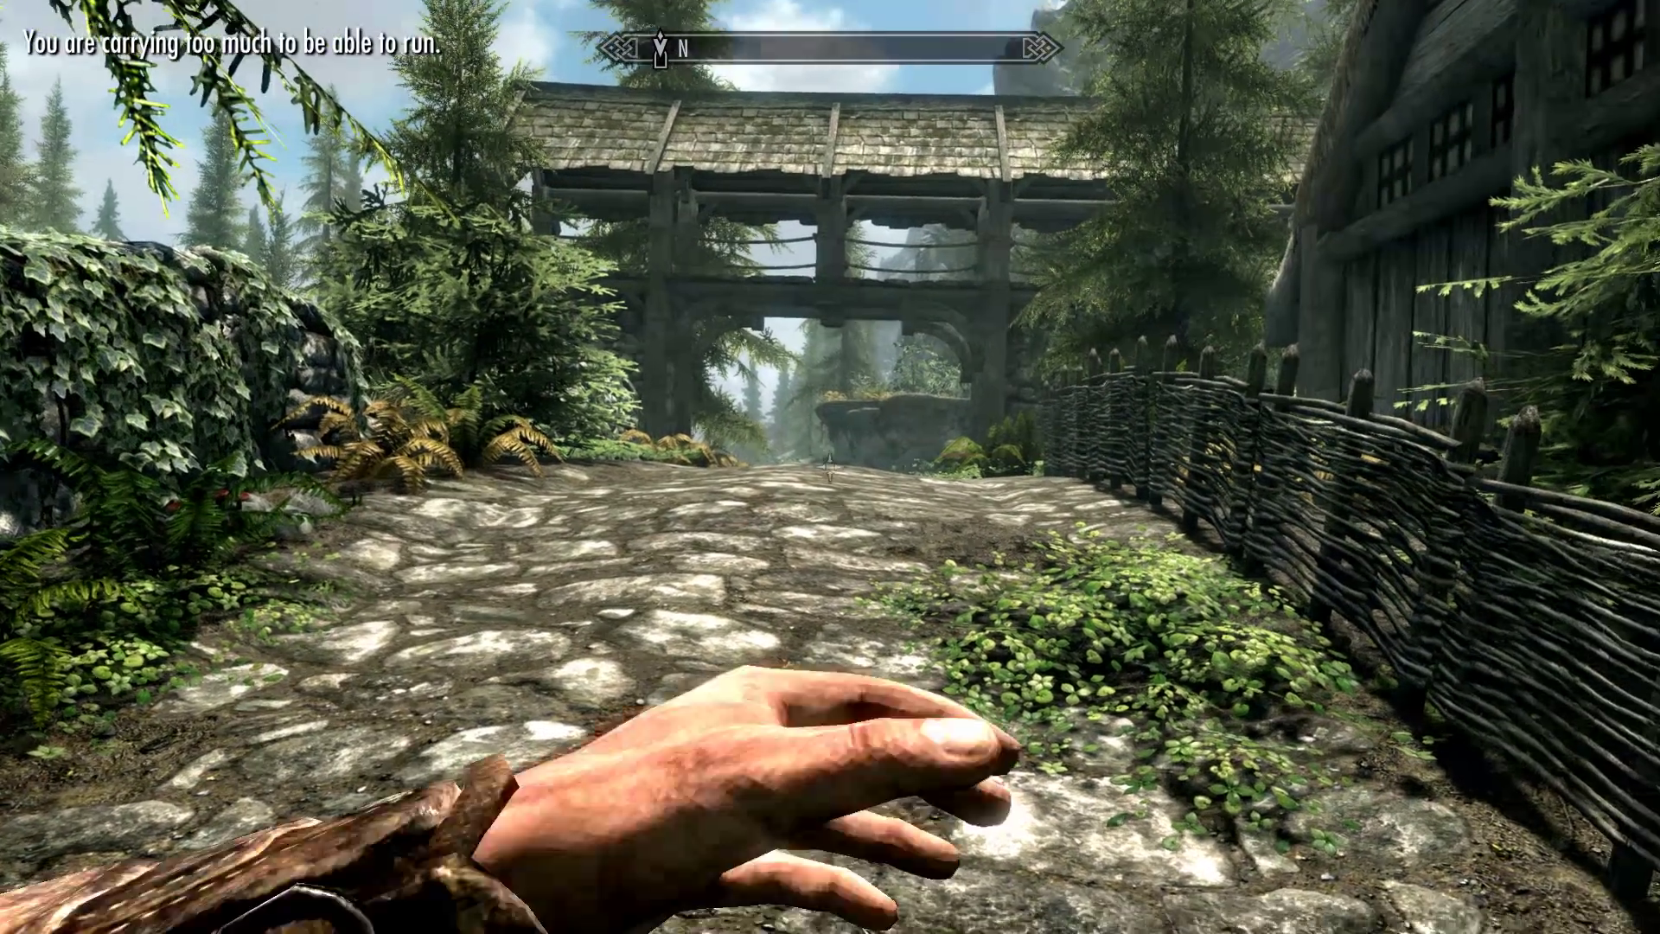
- Switch once more between the weapons in favorites groups 1 and 2 to check the group hotkeys
key("1")
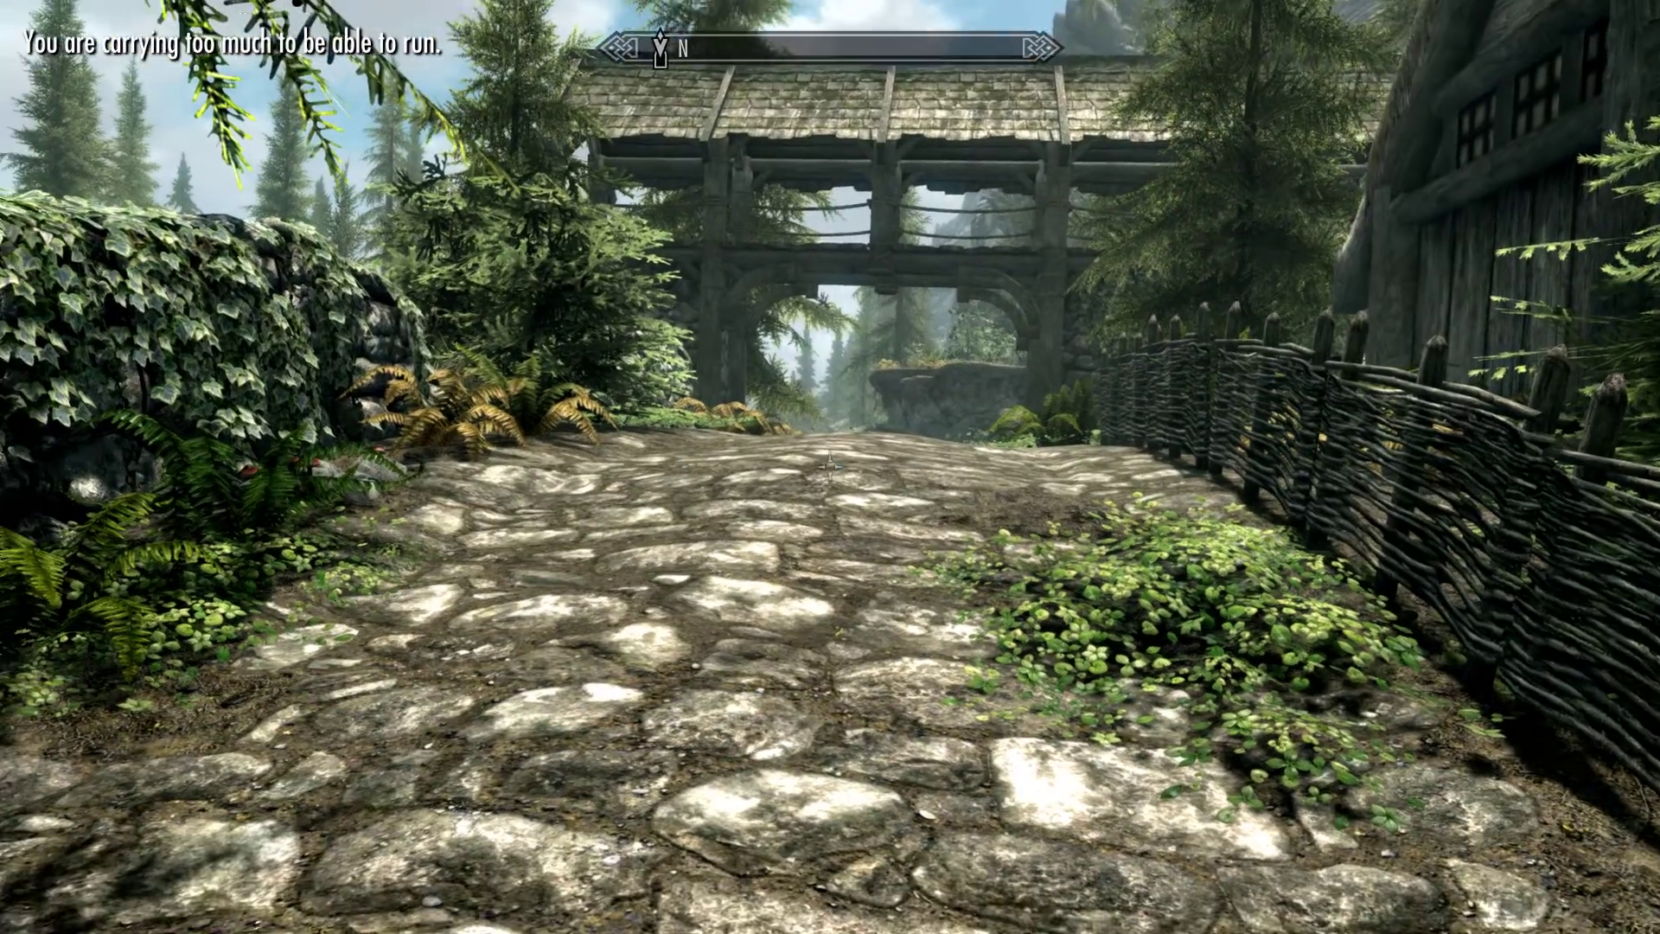
key("2")
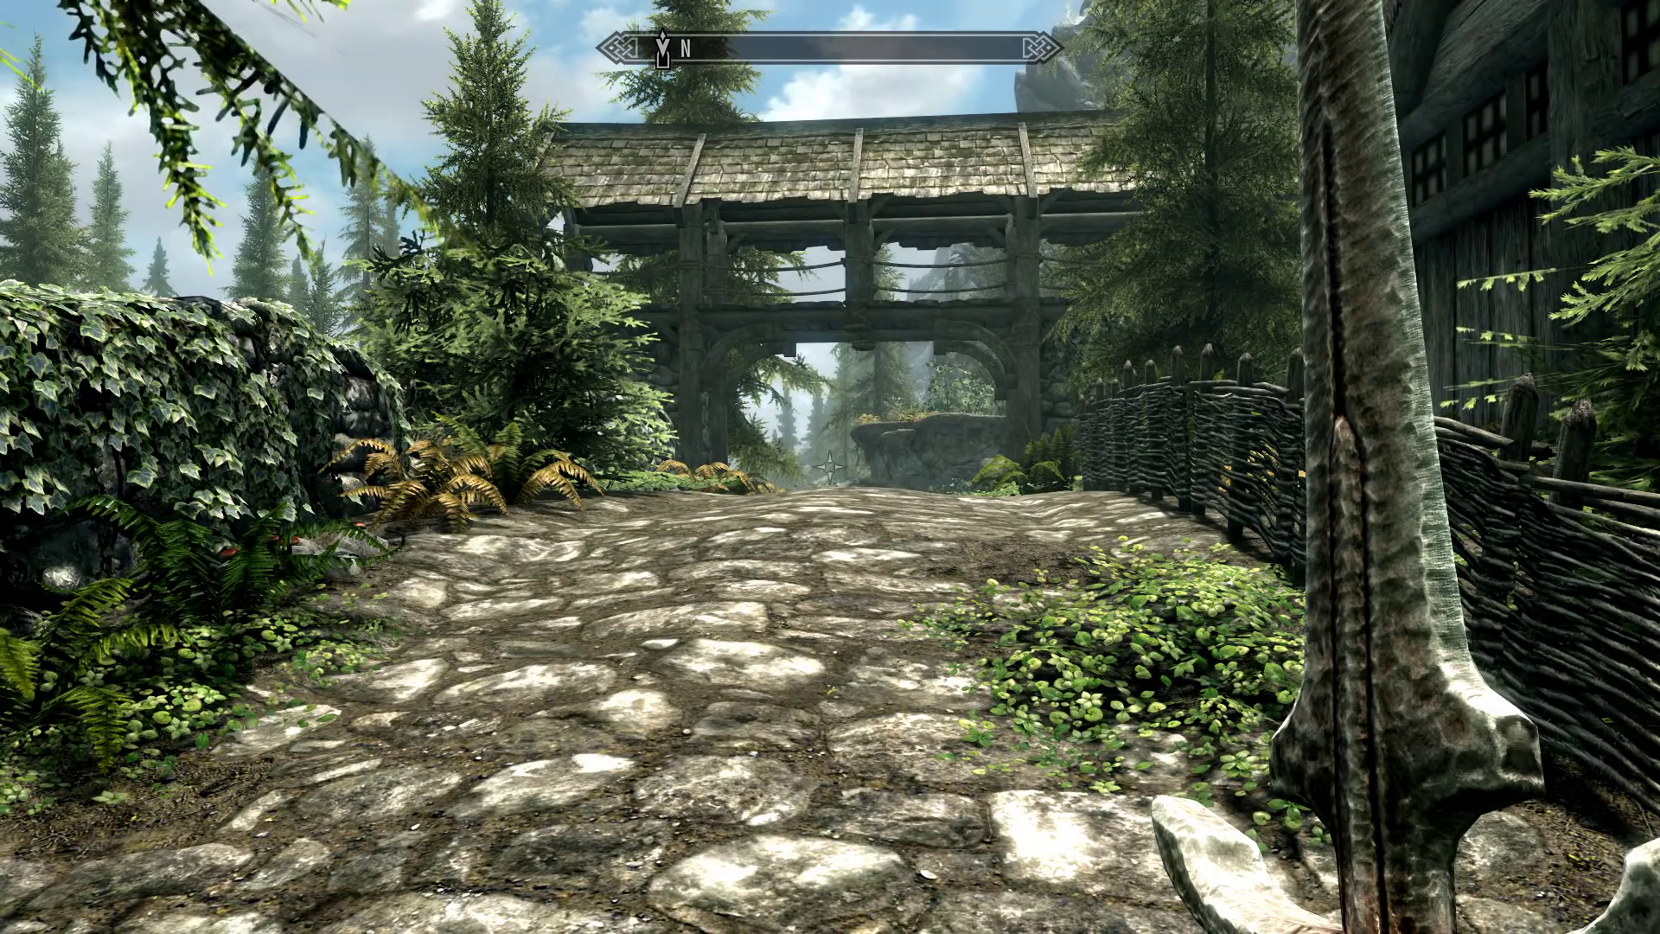
- Open the SkyUI entry in the game's mod configuration
key("j")
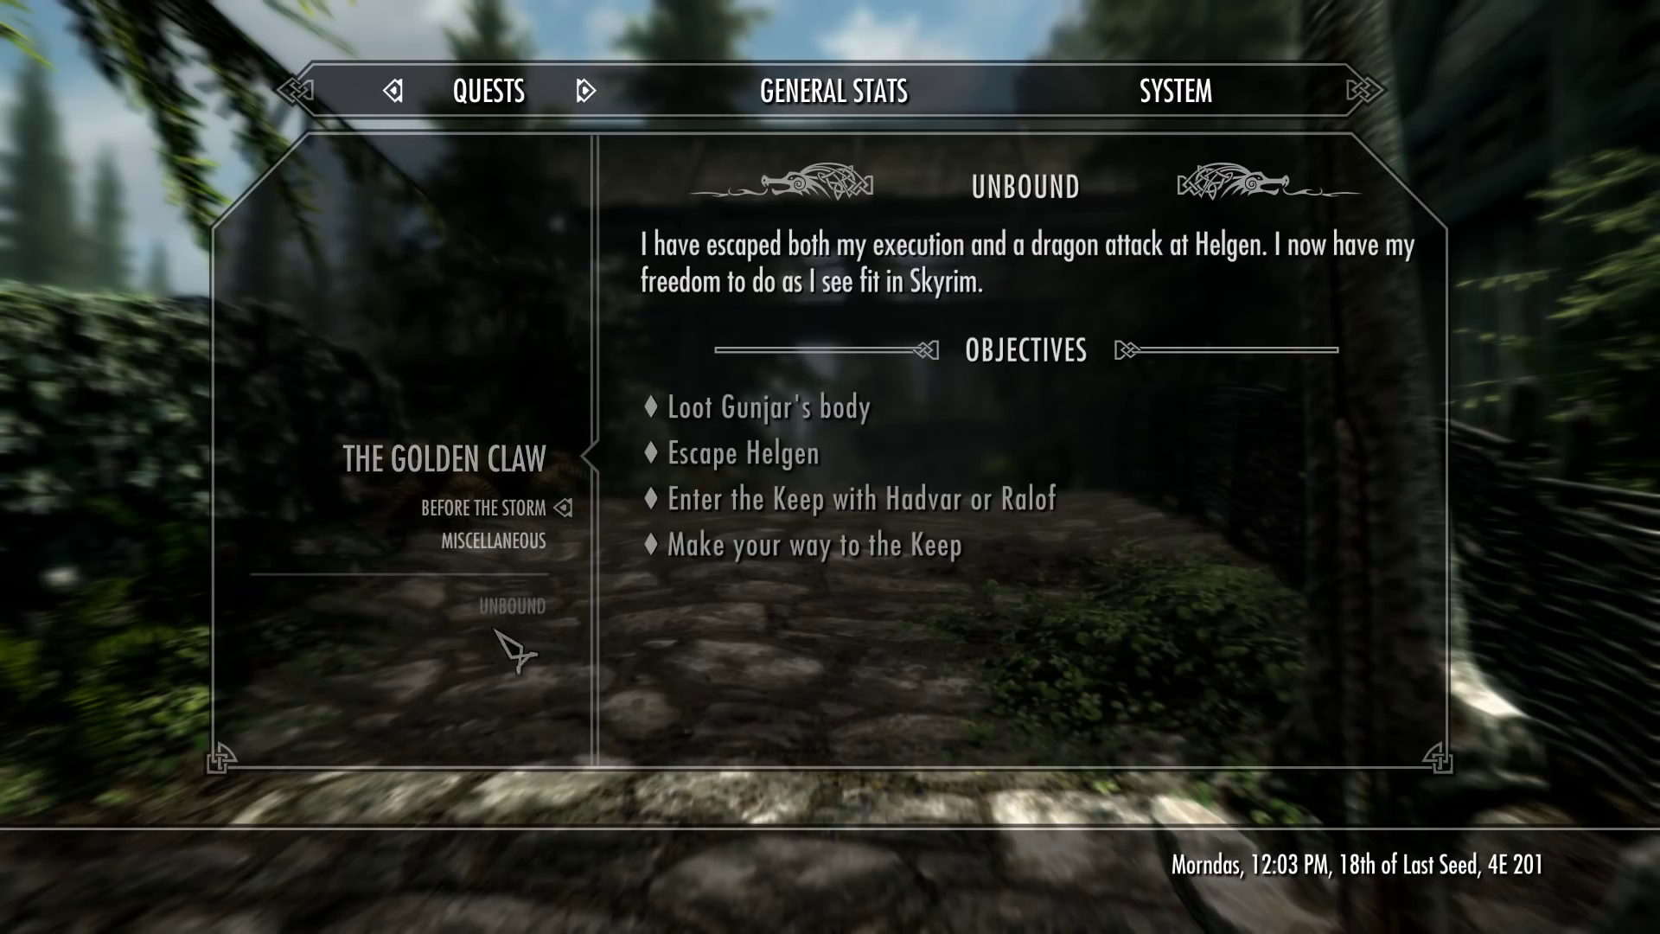
left_click(1190, 101)
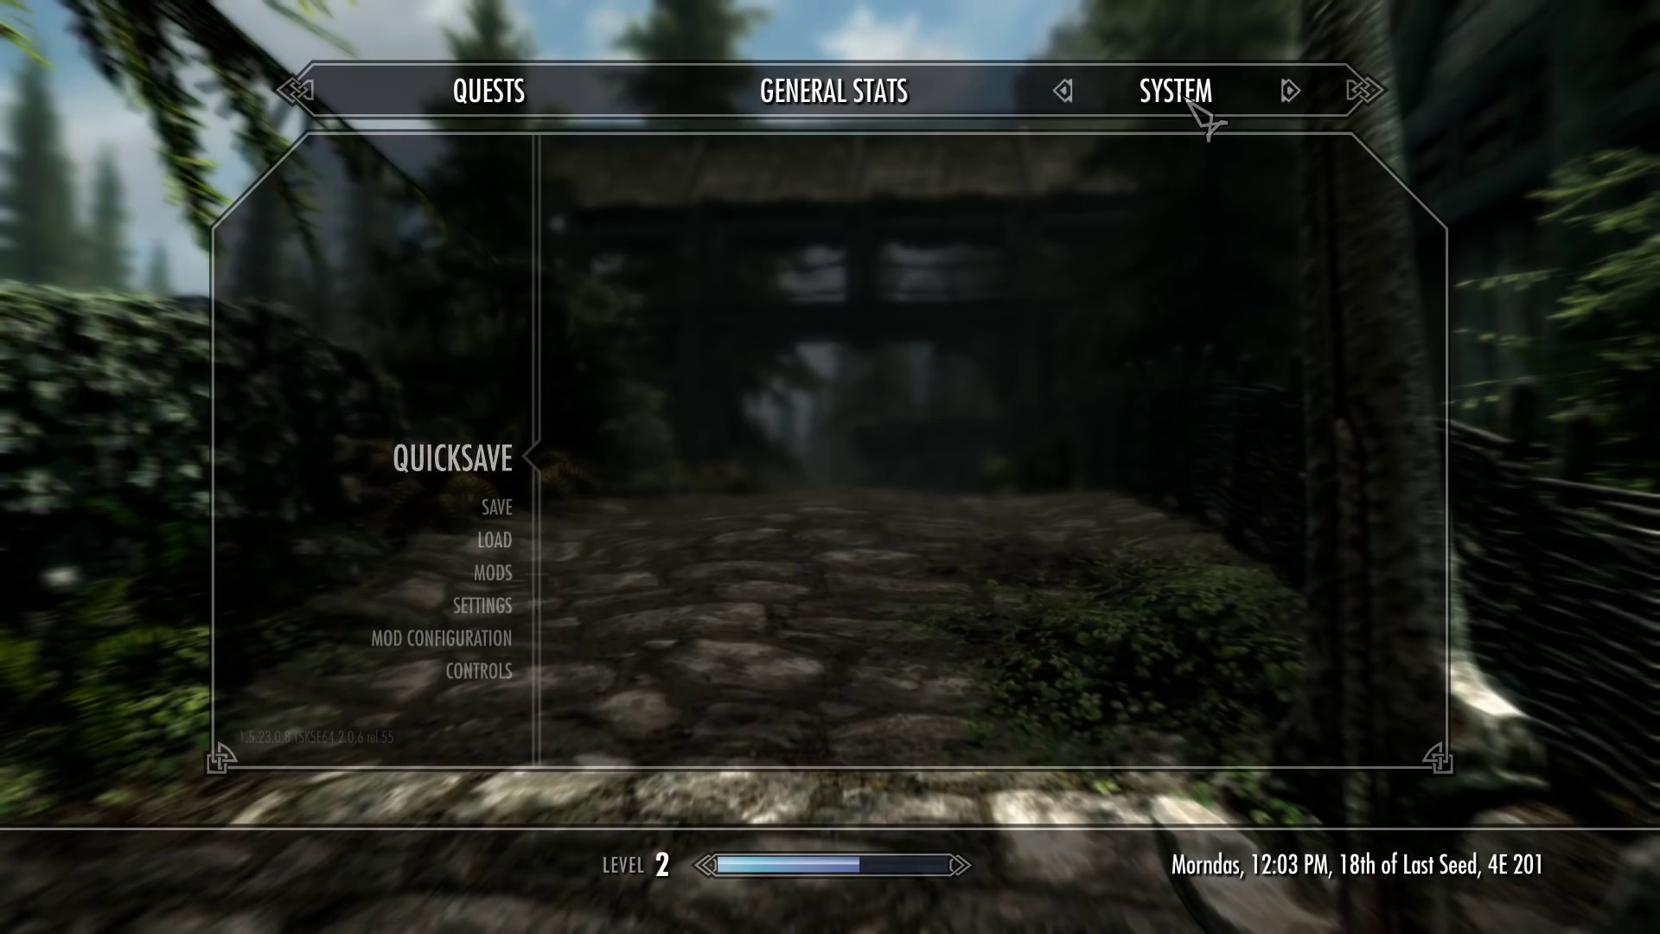
left_click(416, 640)
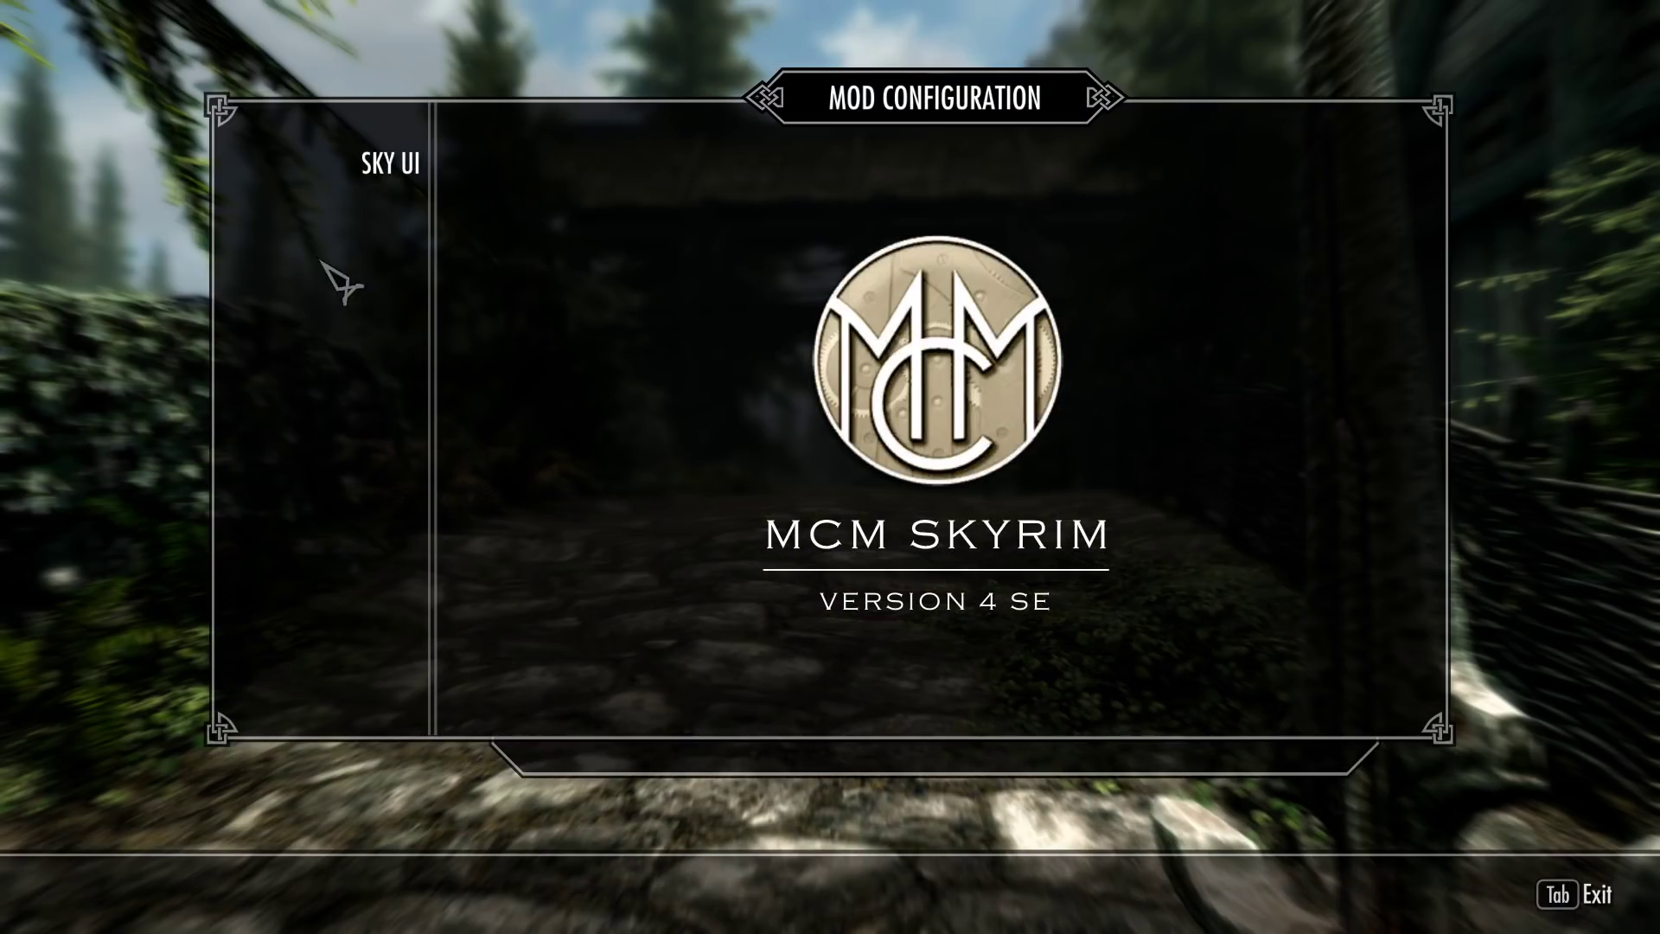
left_click(405, 163)
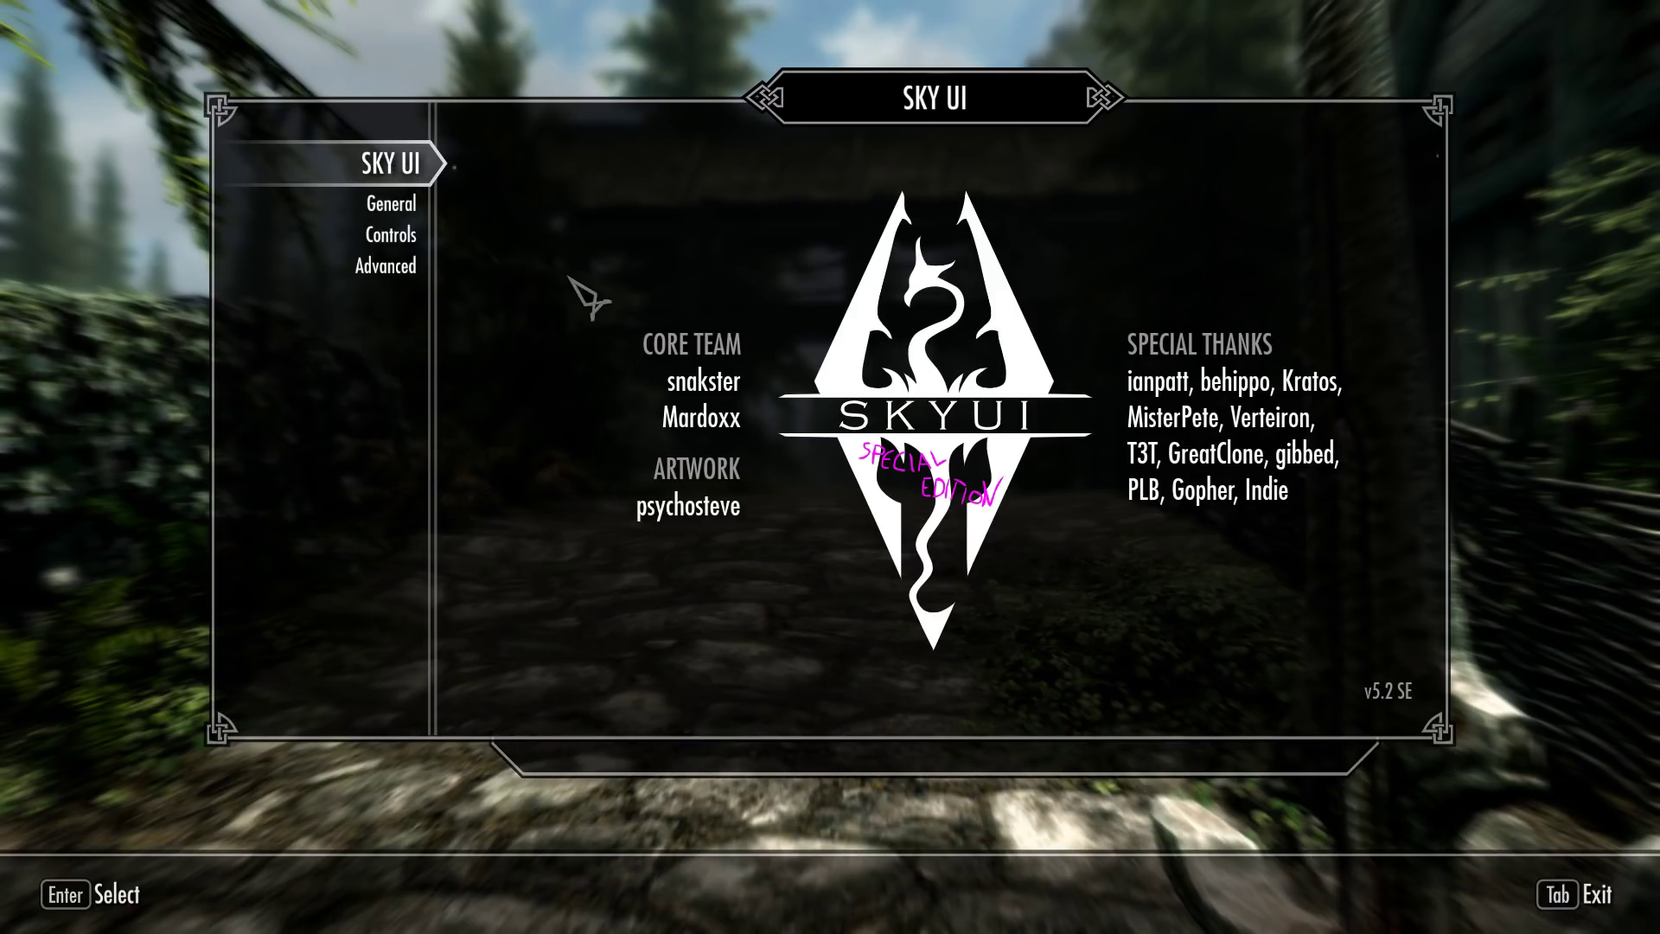
- Review SkyUI's General, Controls and Advanced settings pages, including the favorite group hotkeys, and leave the mod configuration
left_click(415, 210)
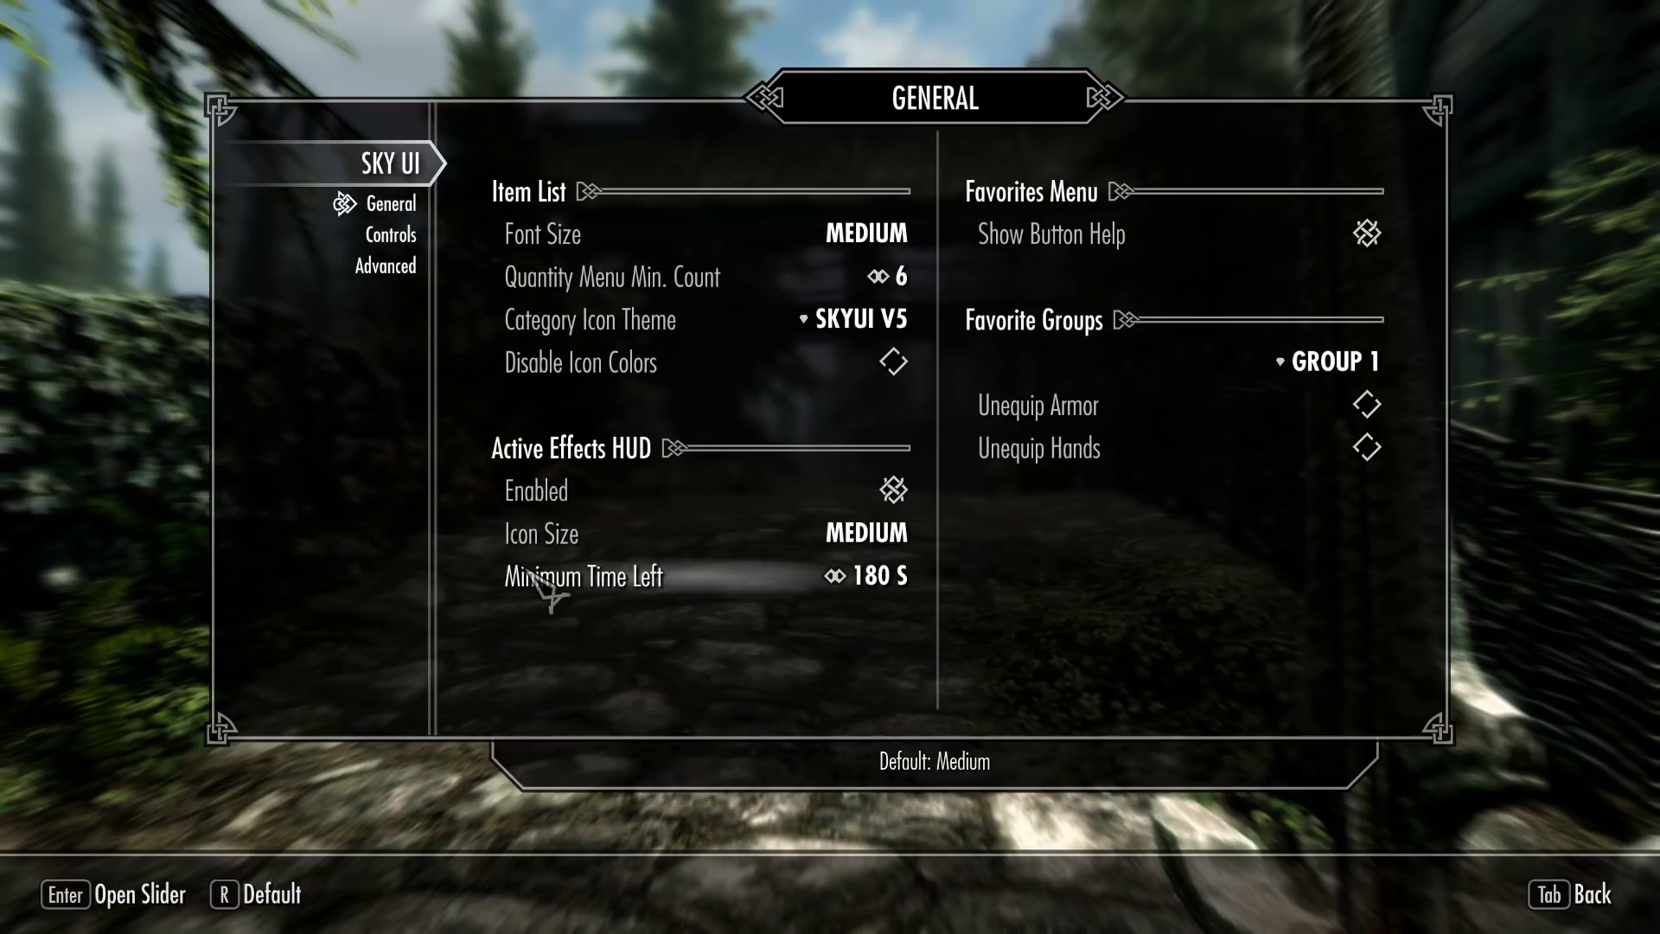
left_click(389, 238)
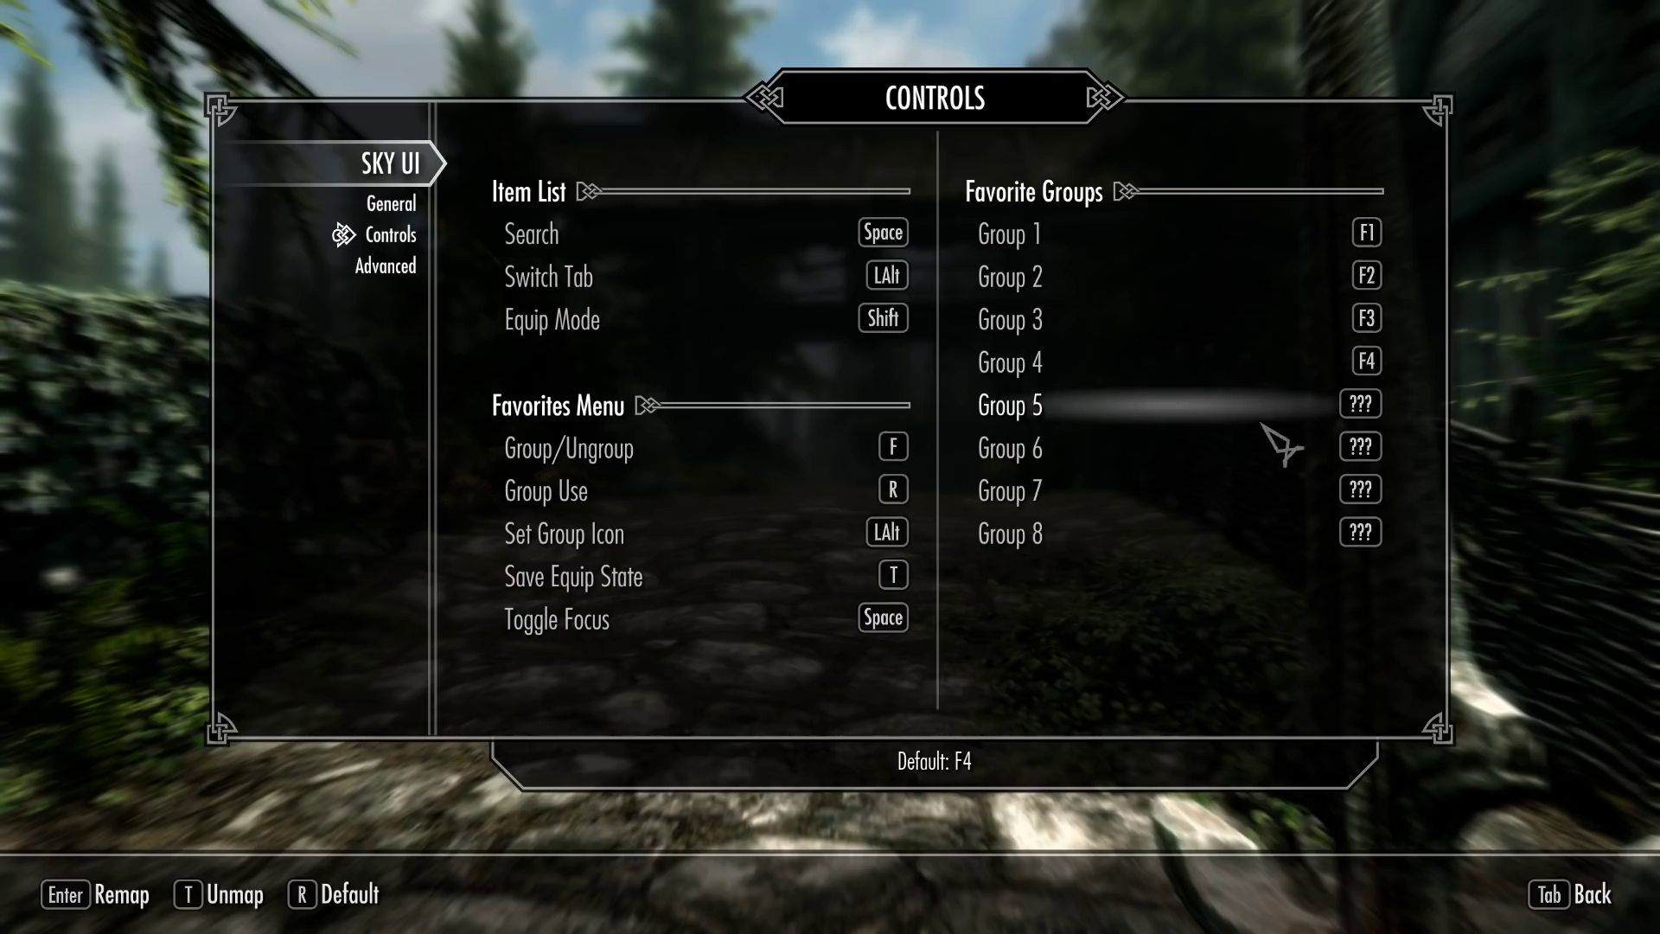
left_click(385, 265)
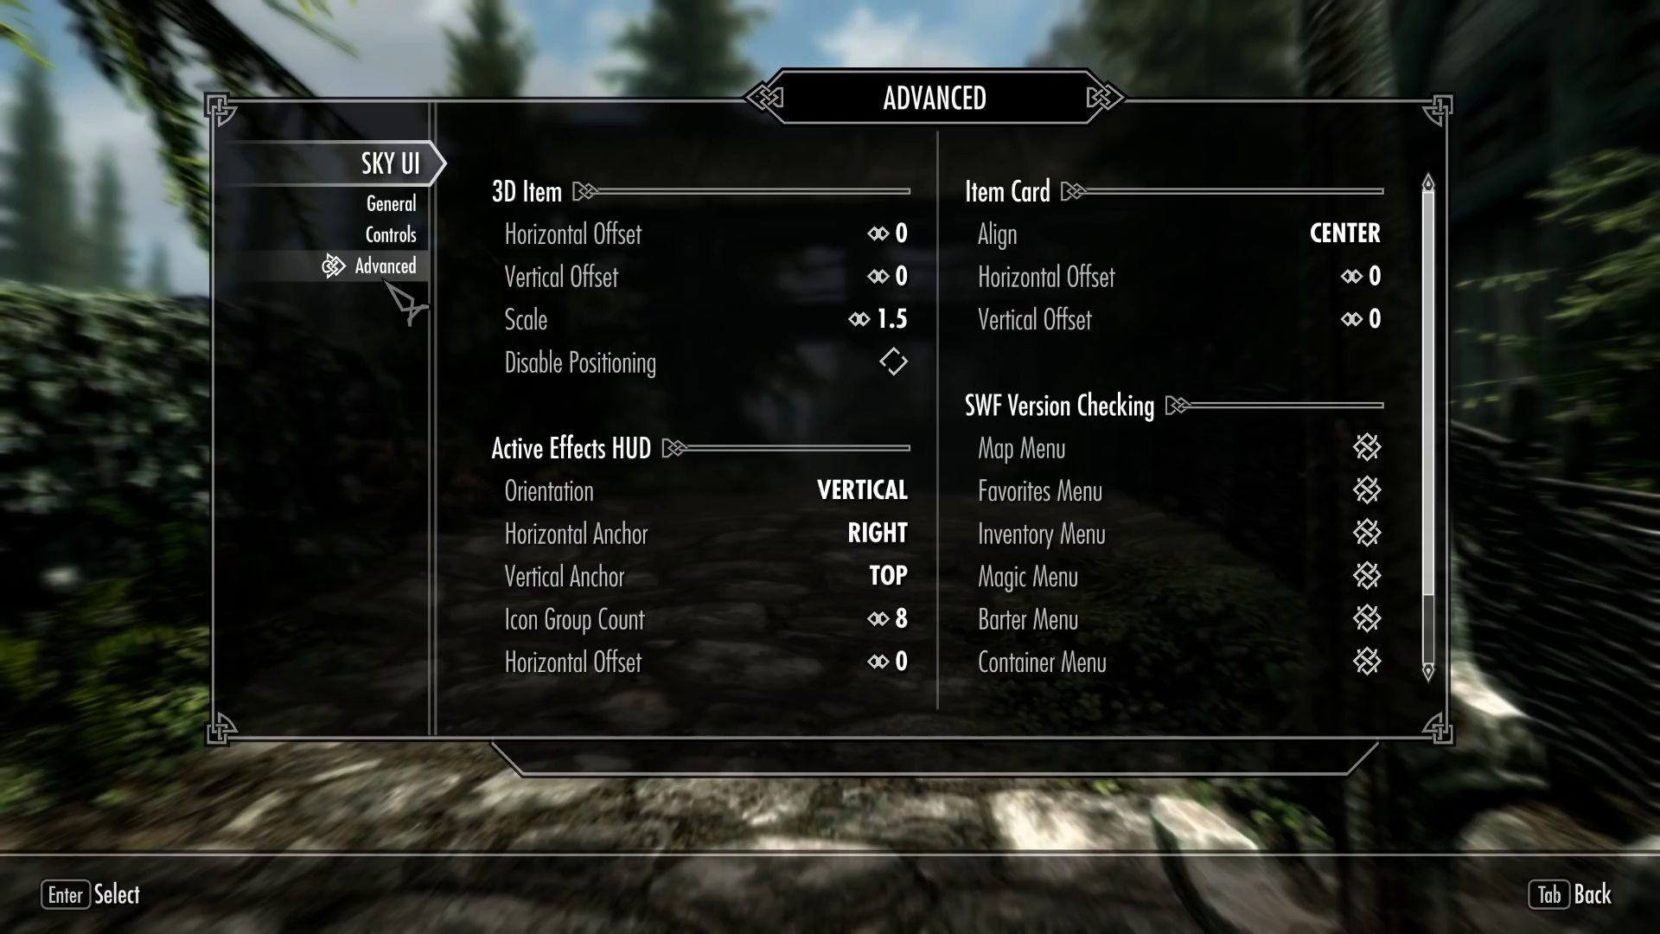
key("Tab")
key("Tab")
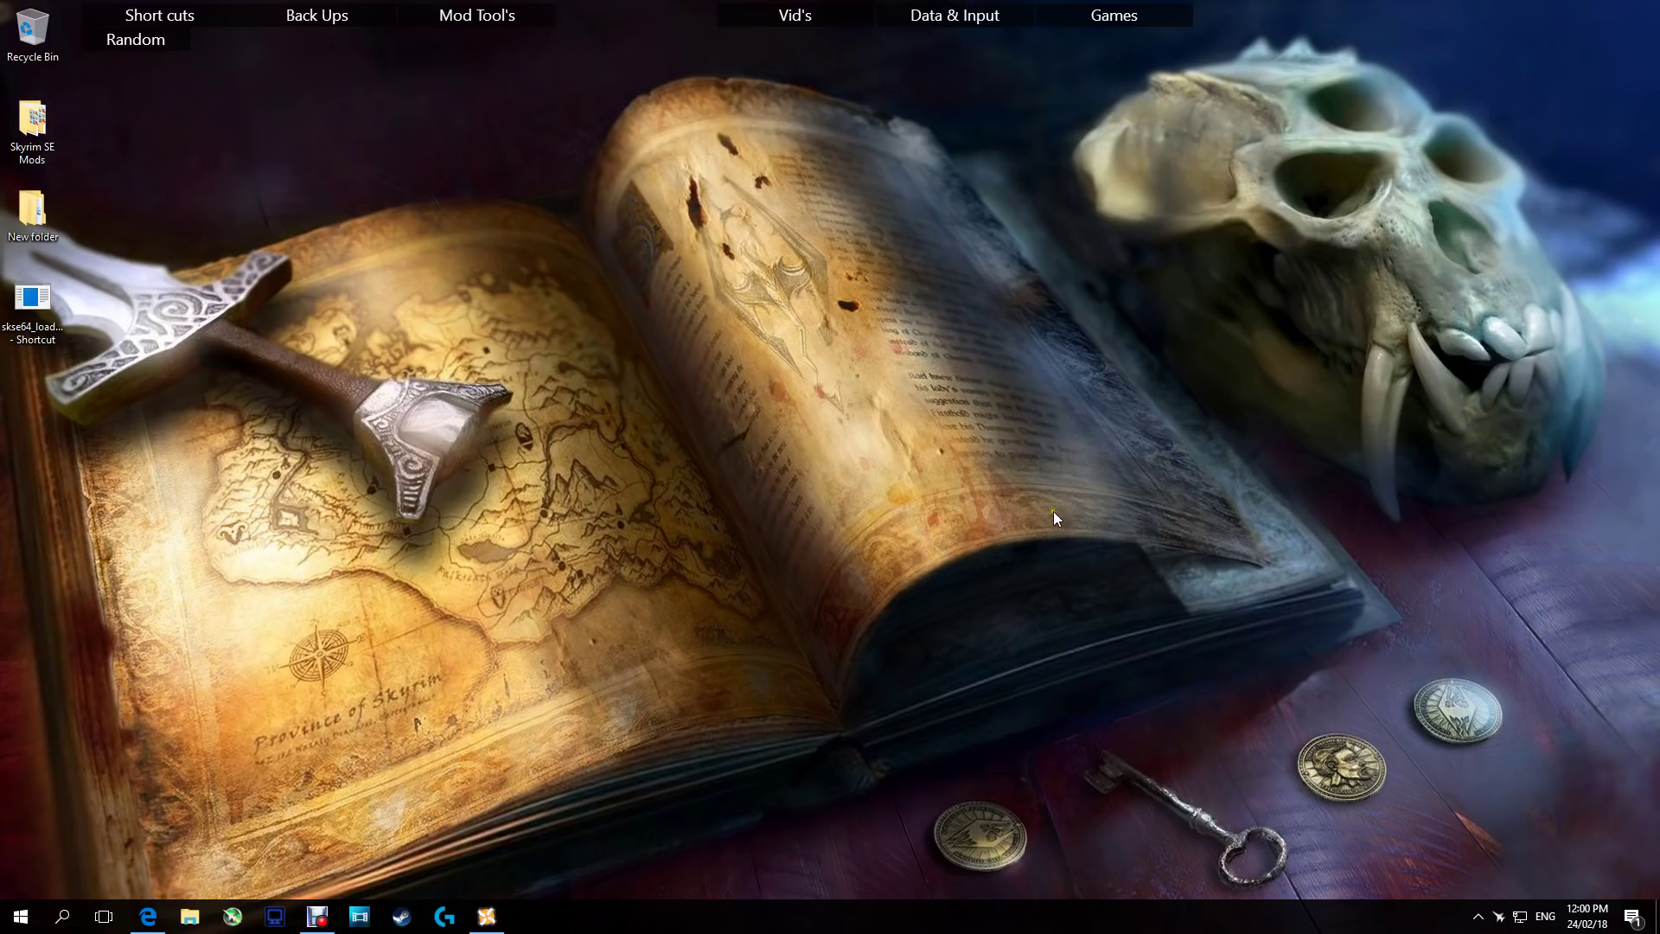
- Switch to the Edge browser and bring up the Skyrim Script Extender page at skse.silverlock.org
left_click(153, 928)
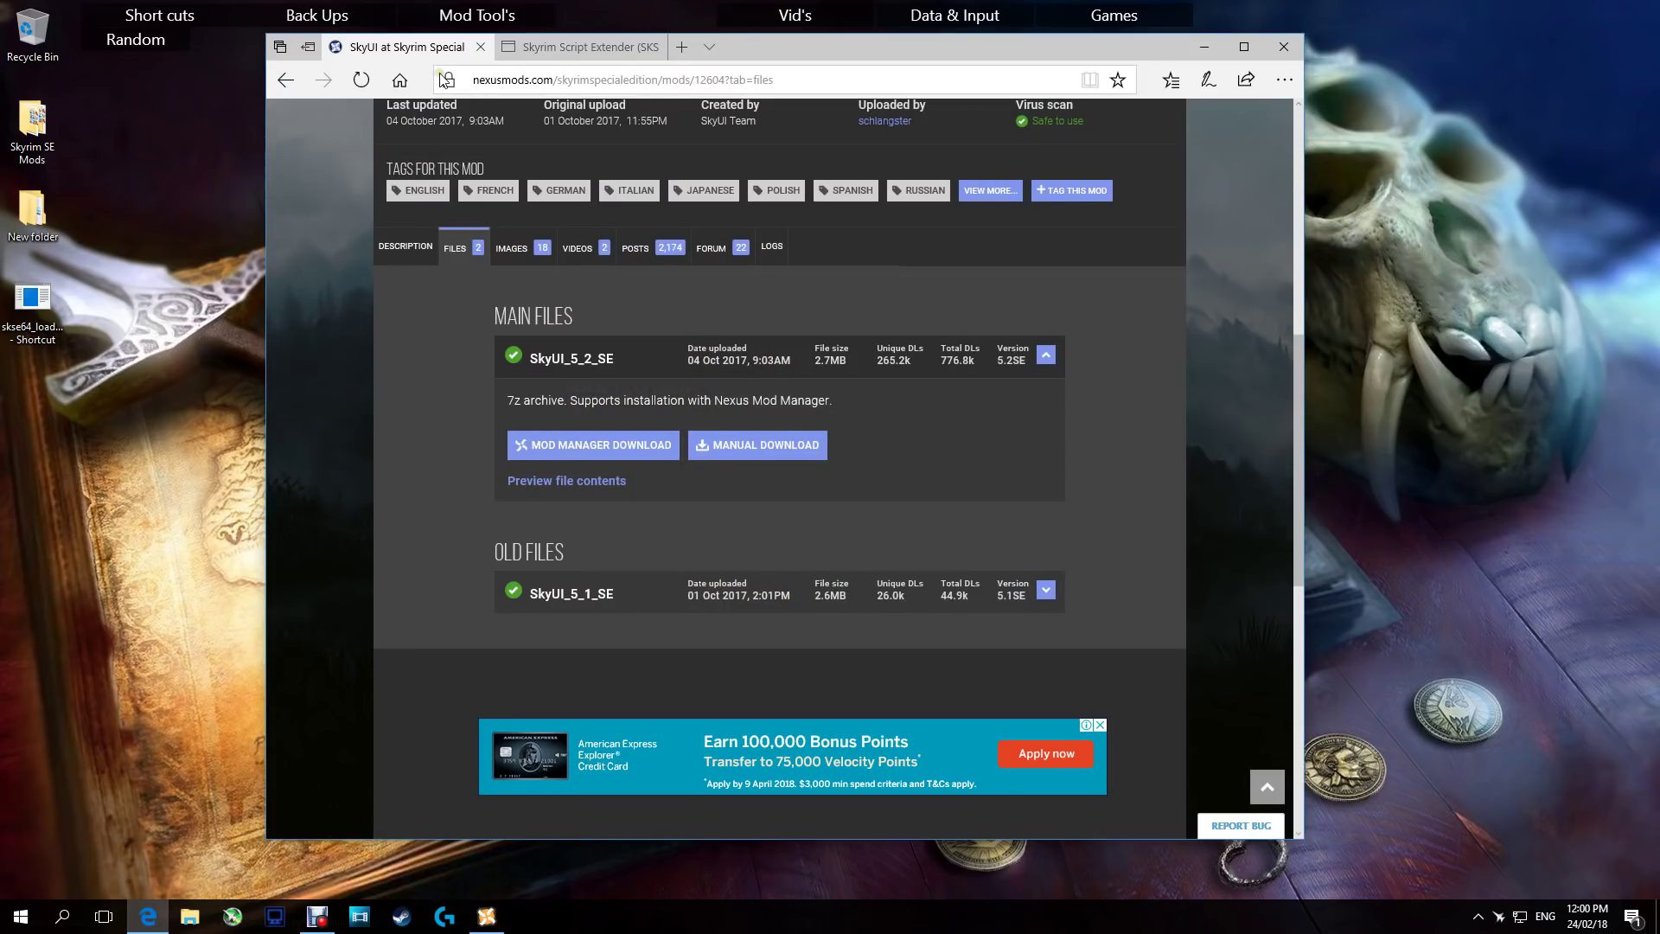
left_click(536, 46)
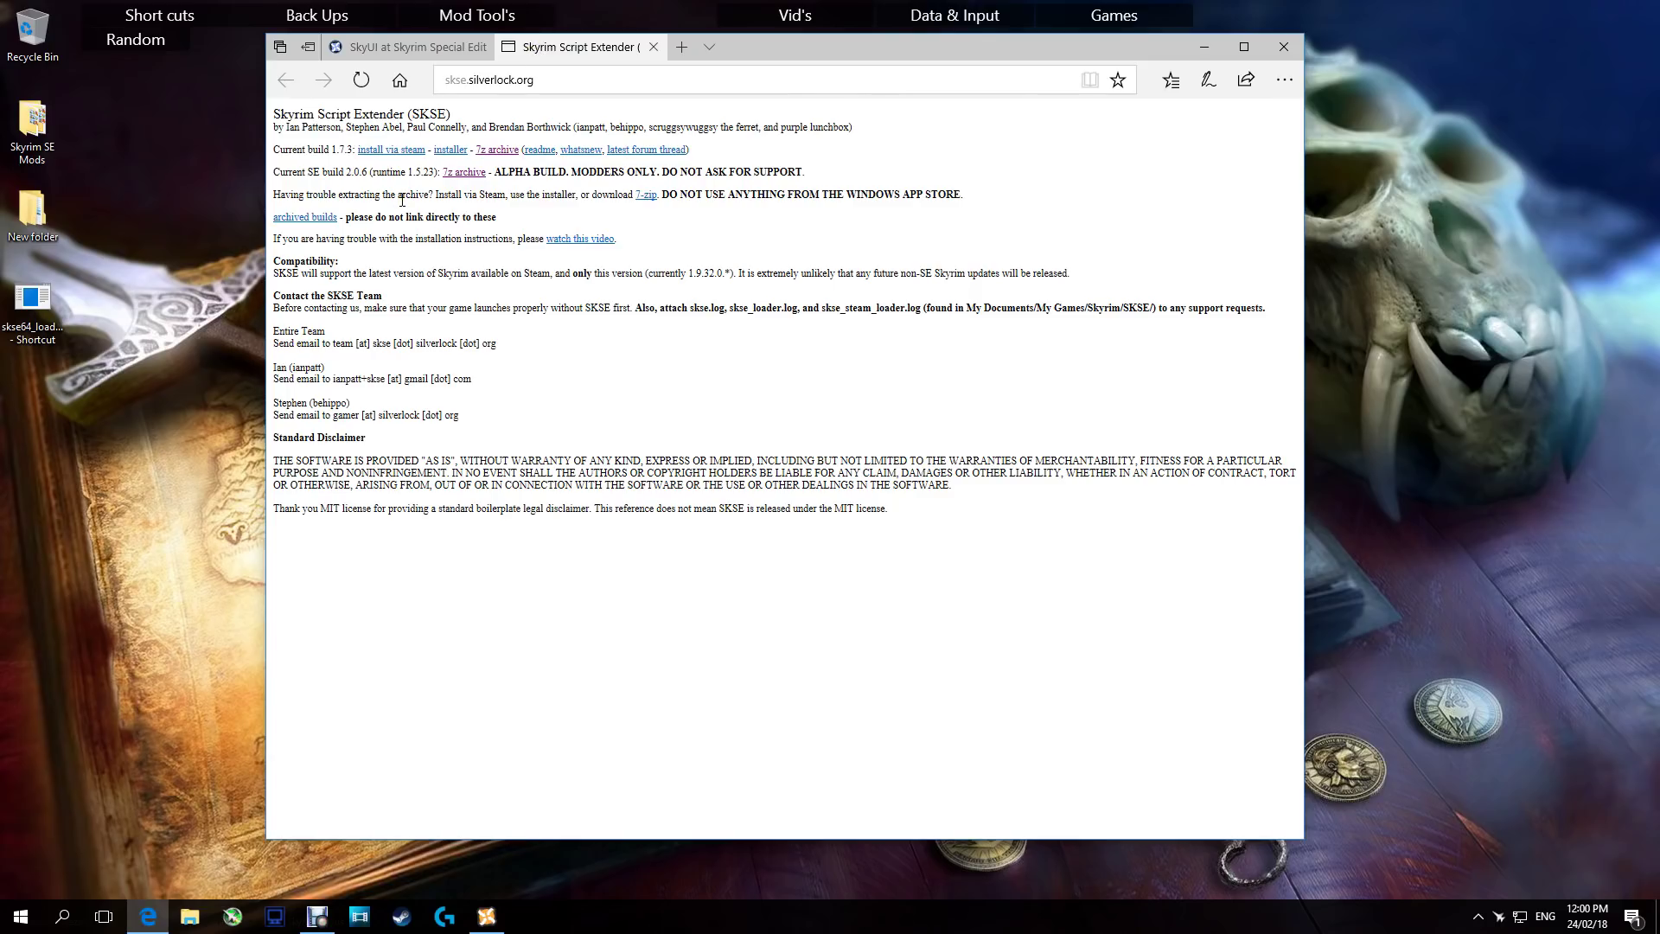